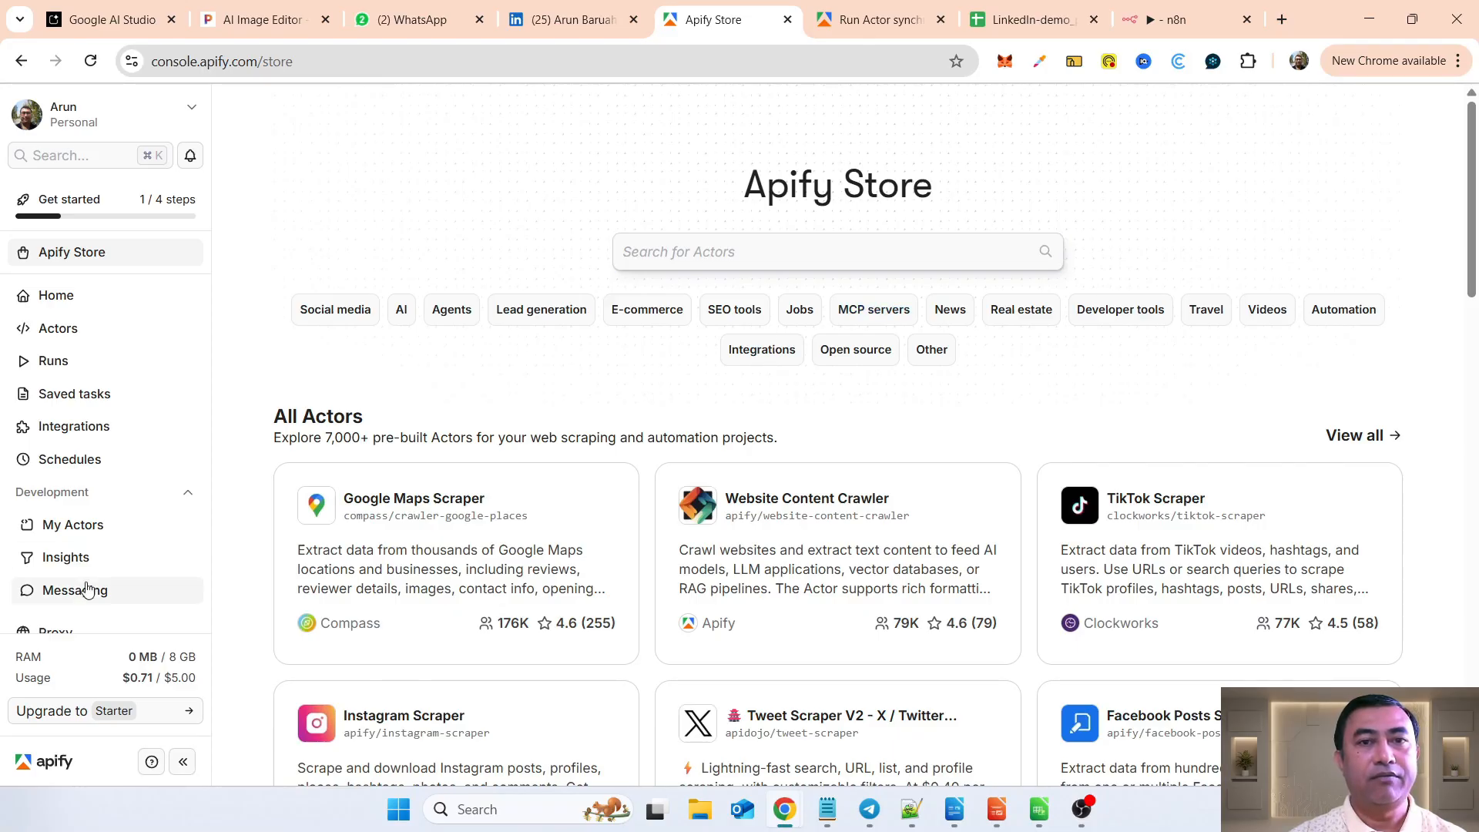
Step: Check the account's usage against its limit and browse the scraper Actors offered in the Apify Store
left_click_drag(148, 678, 205, 681)
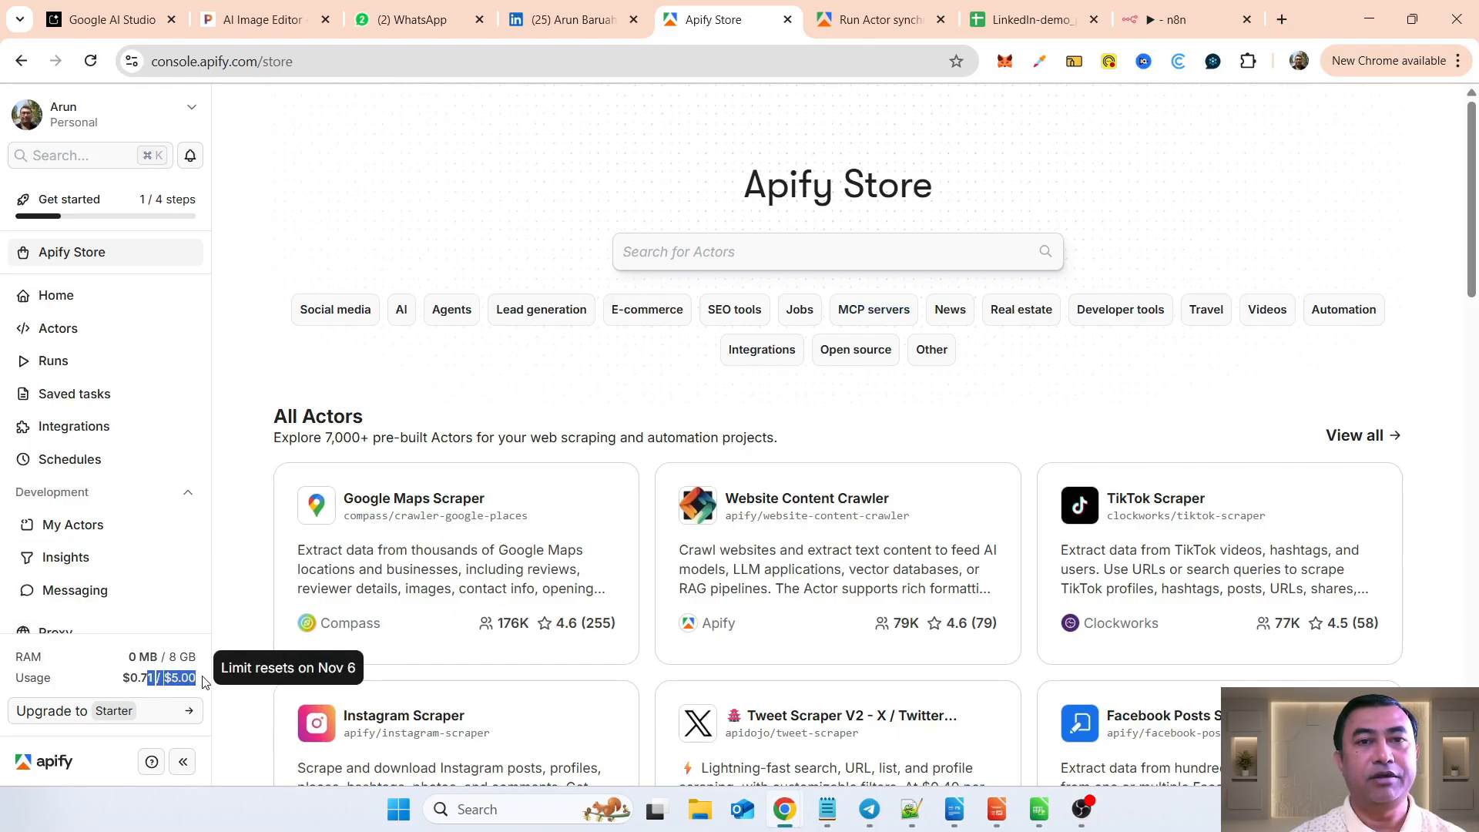
left_click(238, 608)
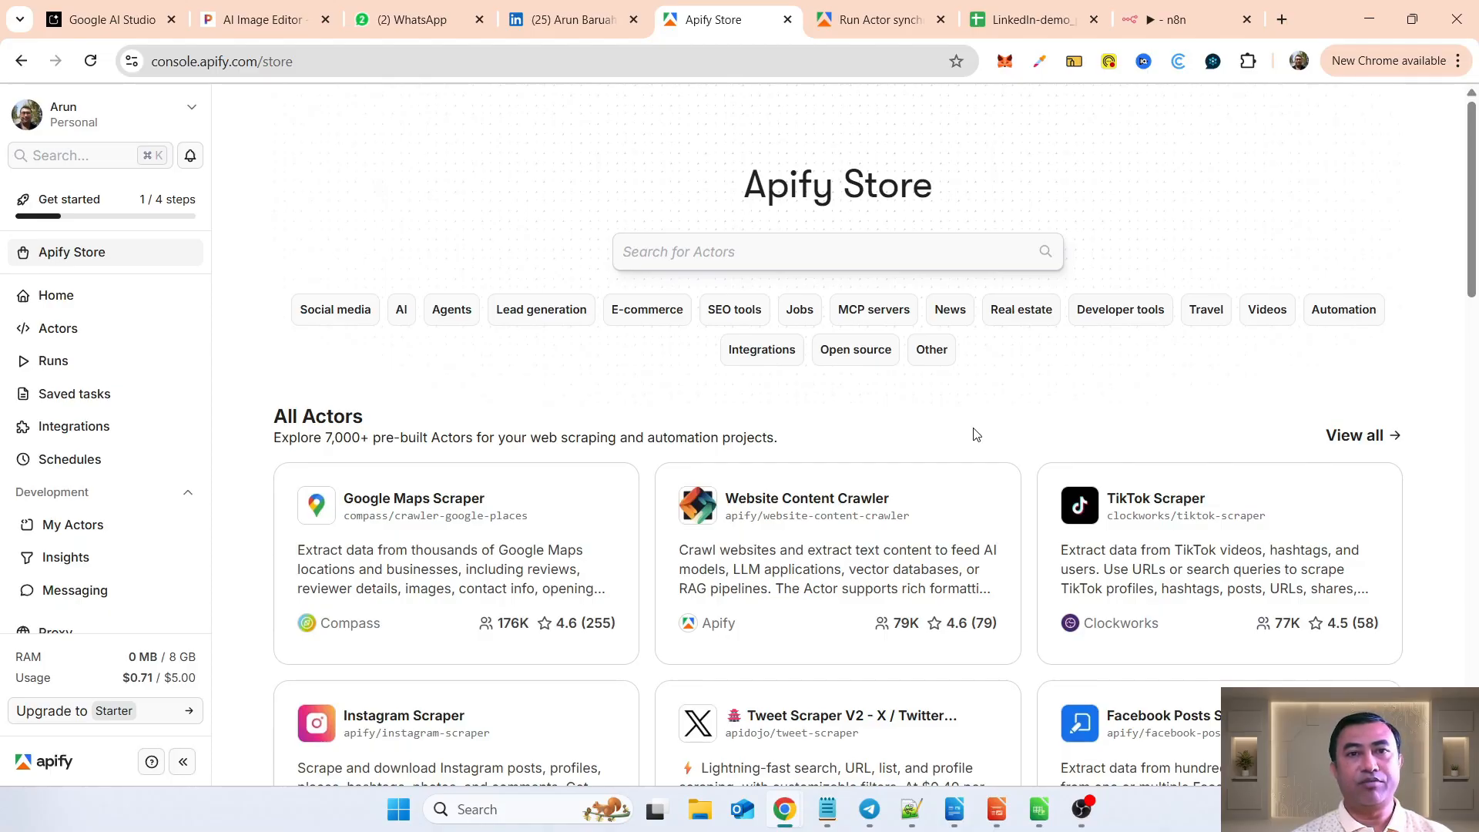
scroll(975, 434, "down", 2)
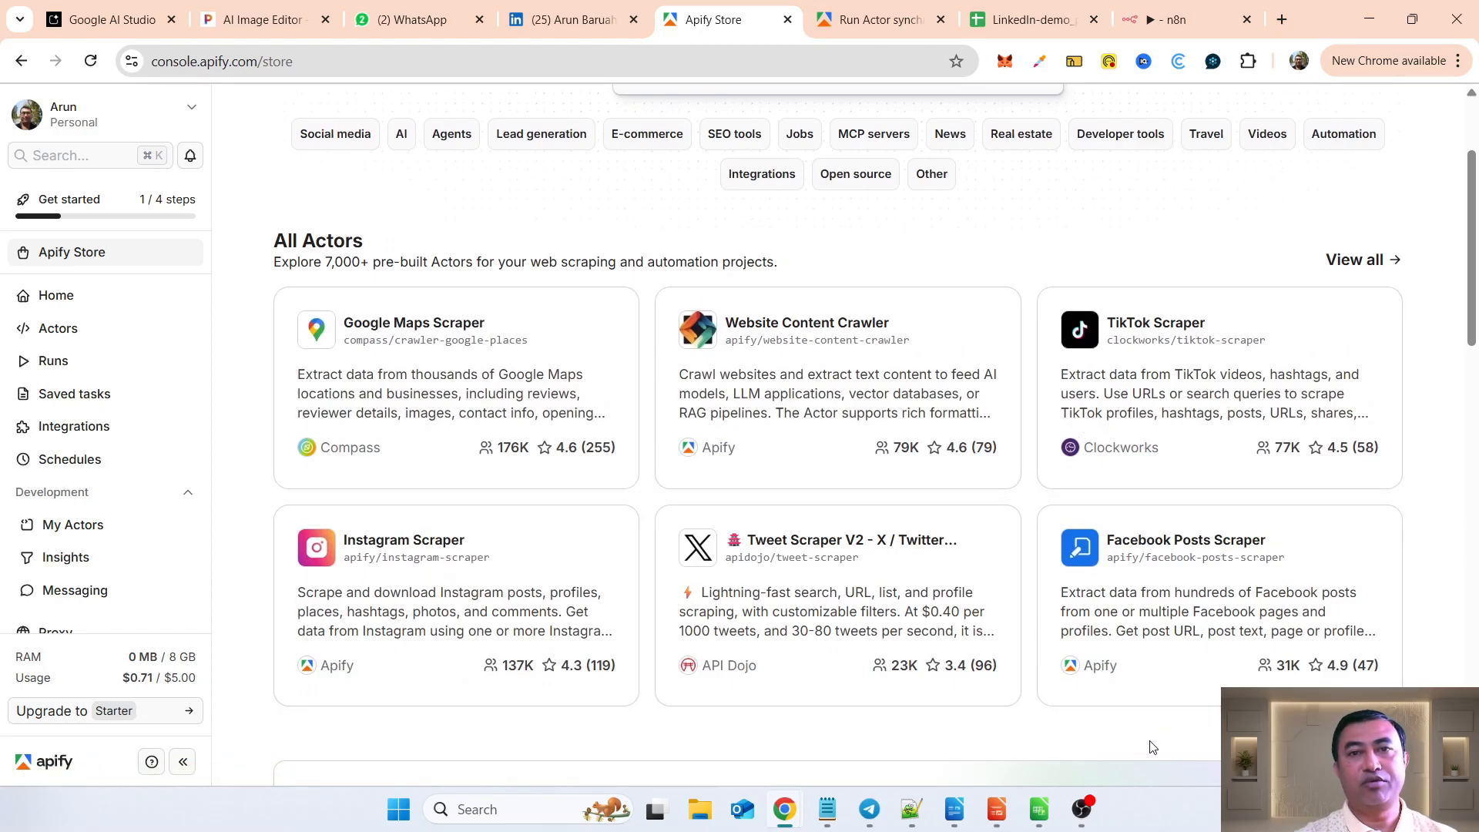
scroll(1152, 747, "down", 15)
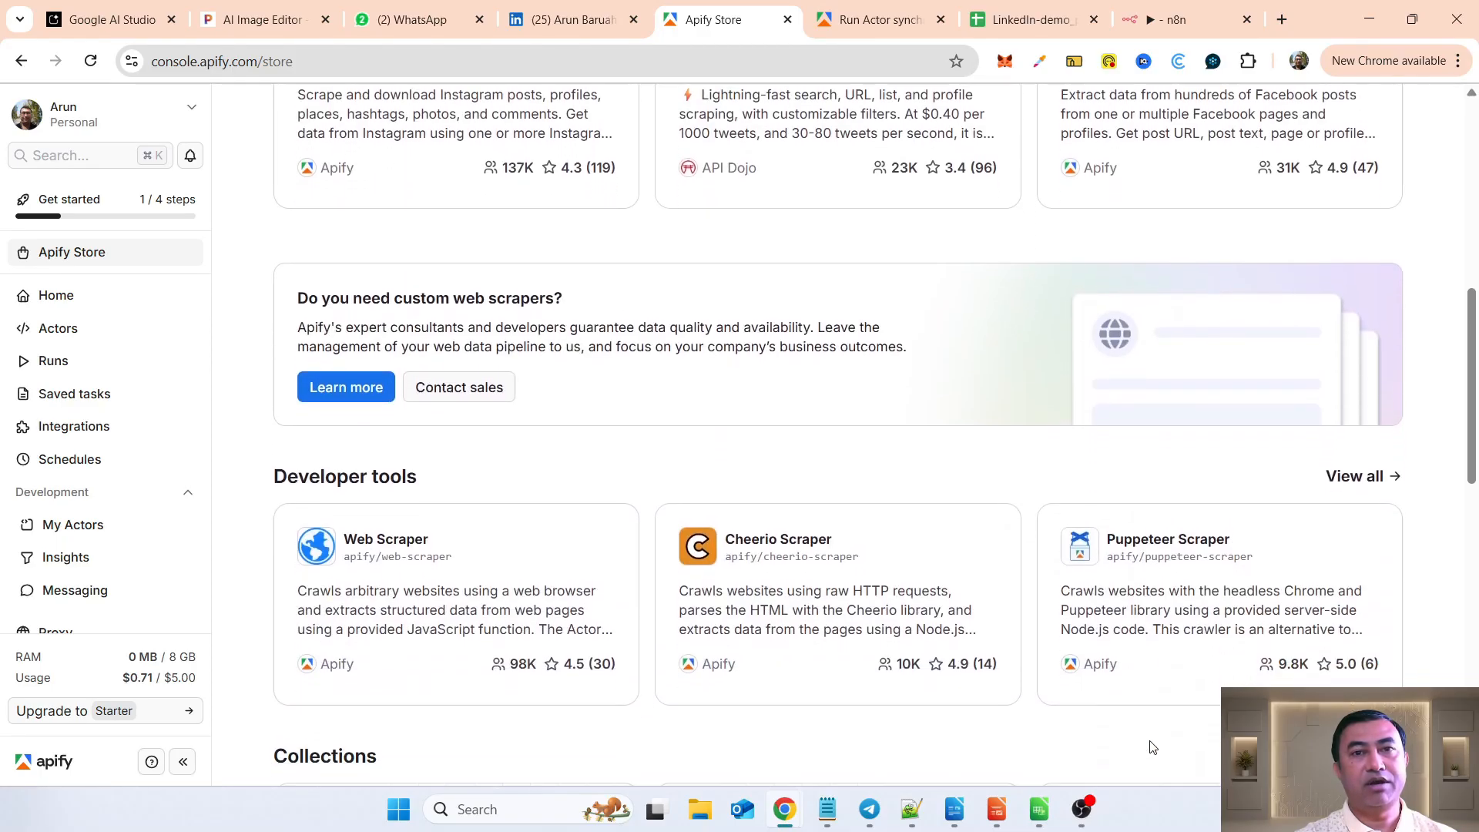
scroll(1151, 747, "down", 3)
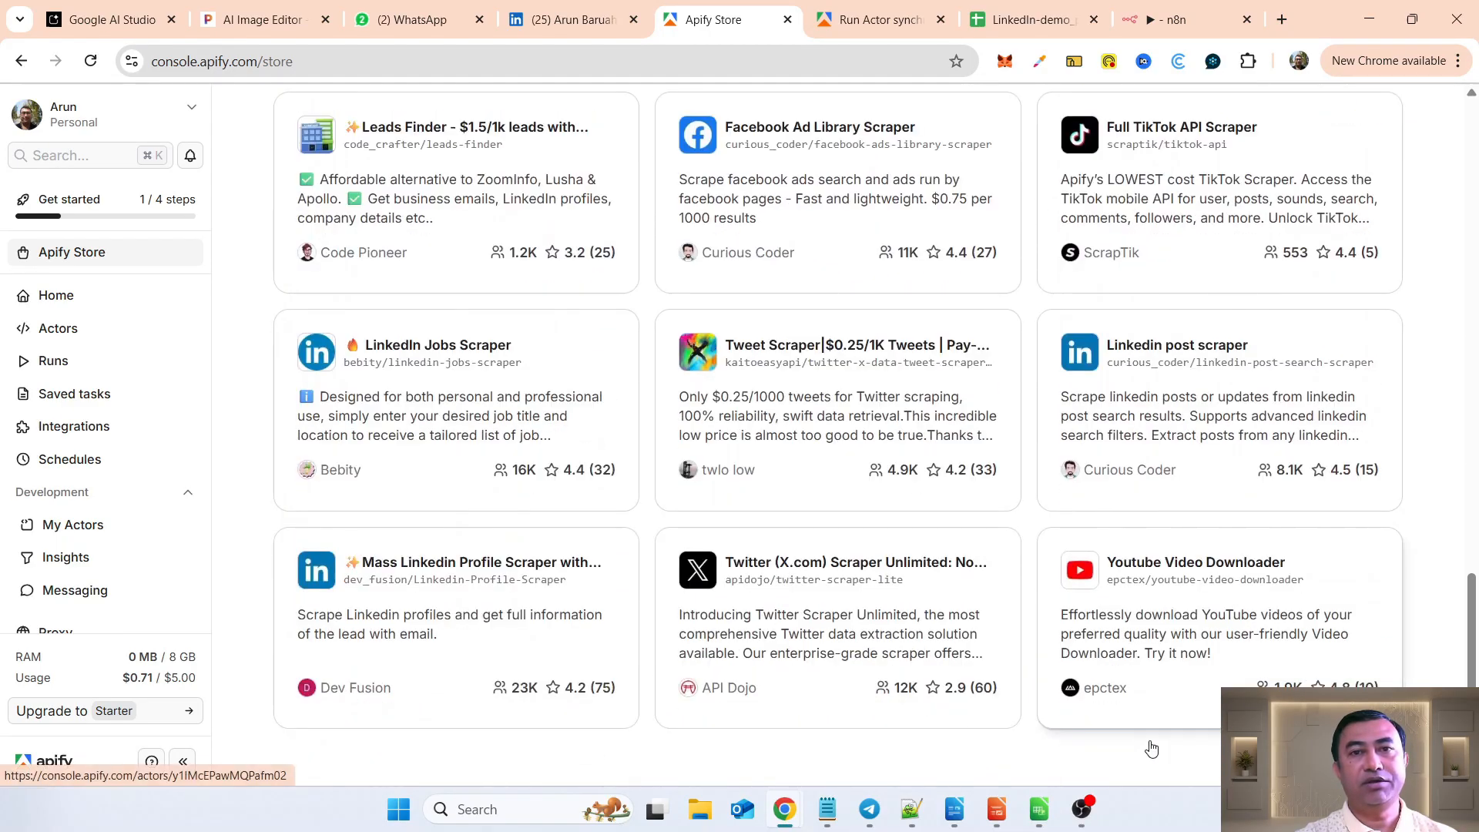
scroll(1151, 747, "up", 1)
scroll(1151, 746, "down", 1)
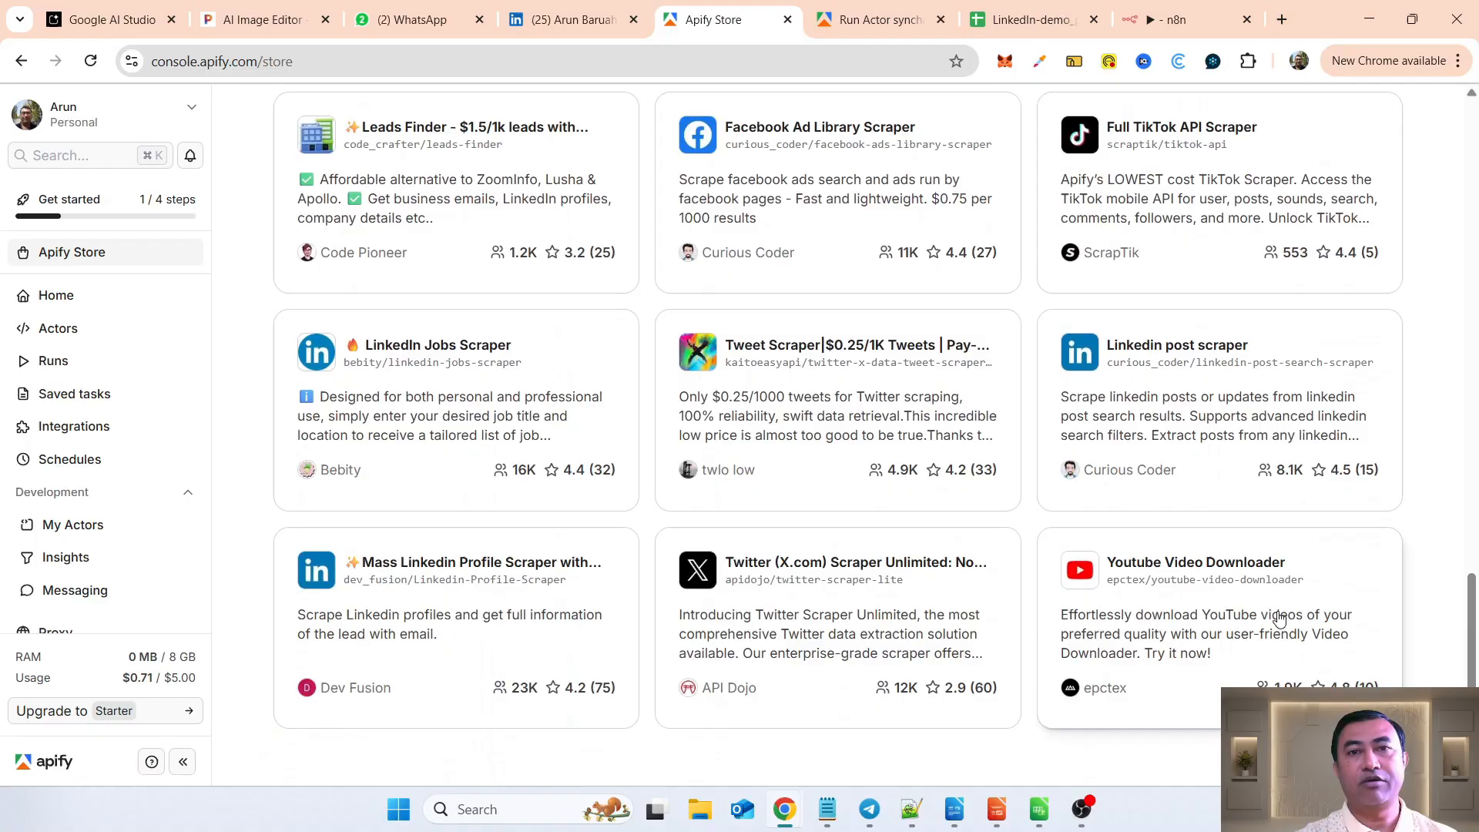
scroll(985, 502, "up", 12)
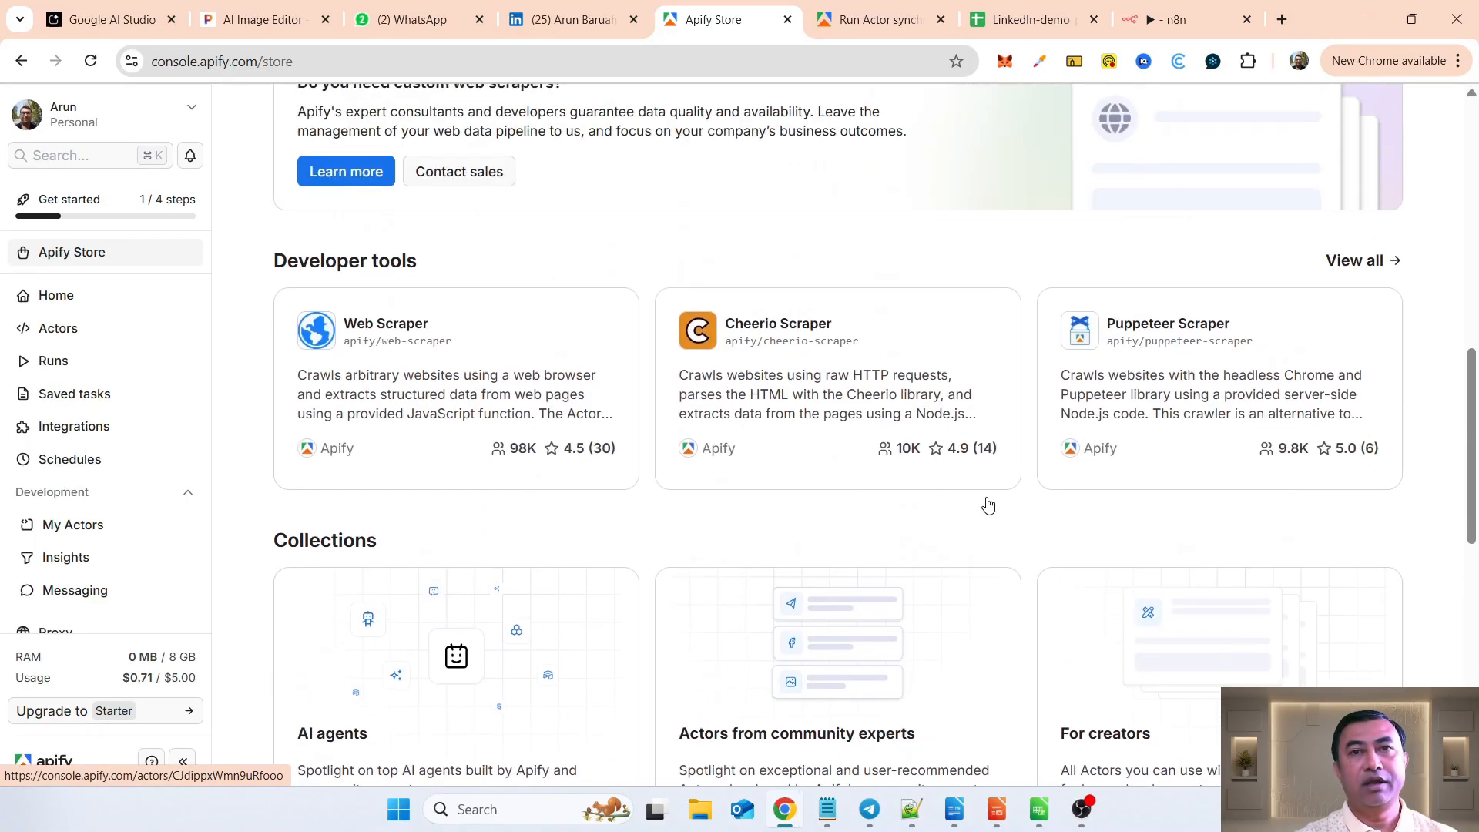
scroll(988, 504, "up", 6)
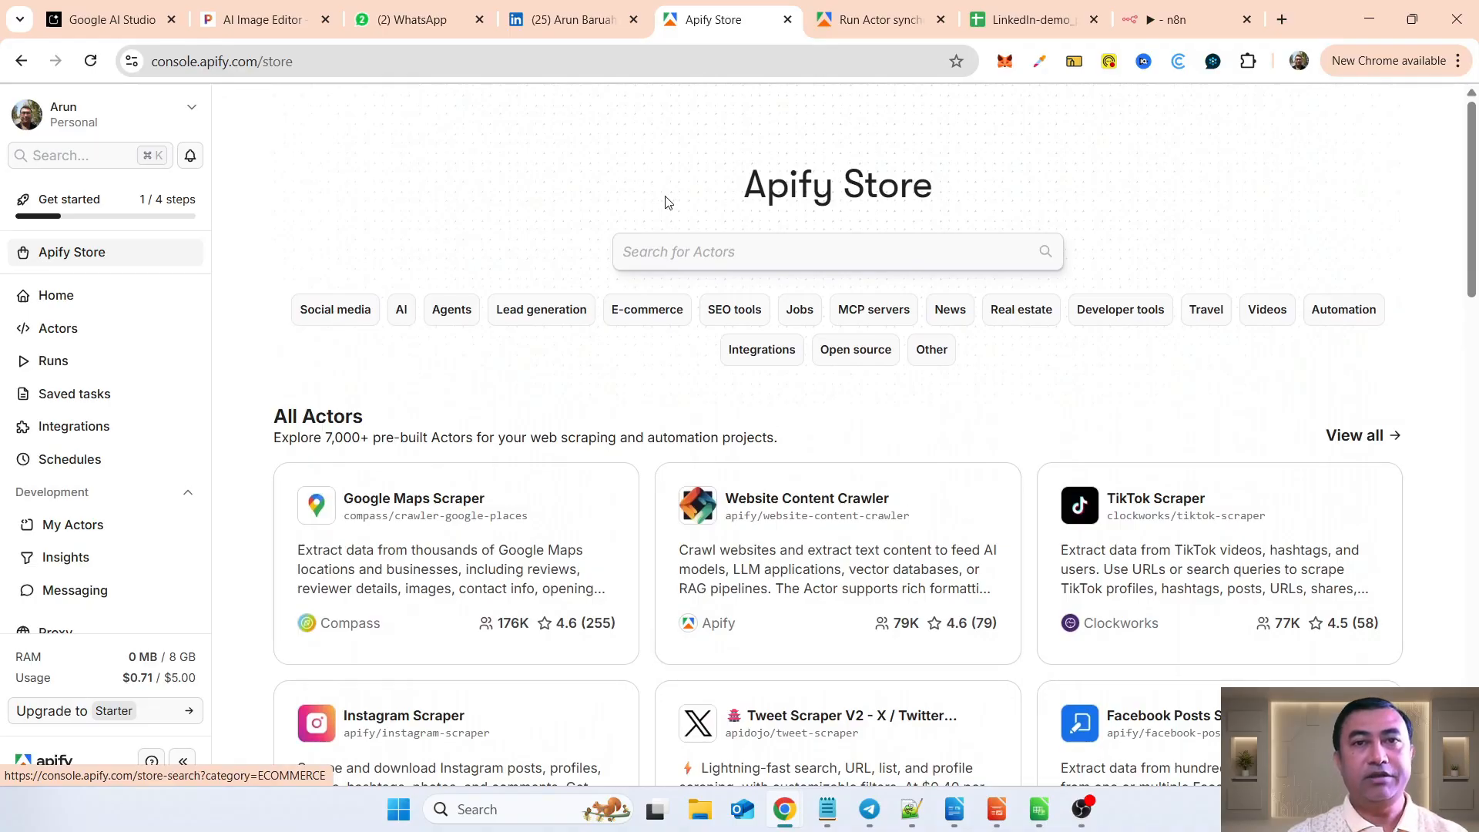
Step: Search the store for LinkedIn Actors, and open the recently used Linkedin Profile Posts Scraper [NO COOKIES]
left_click(739, 251)
type("linkedi")
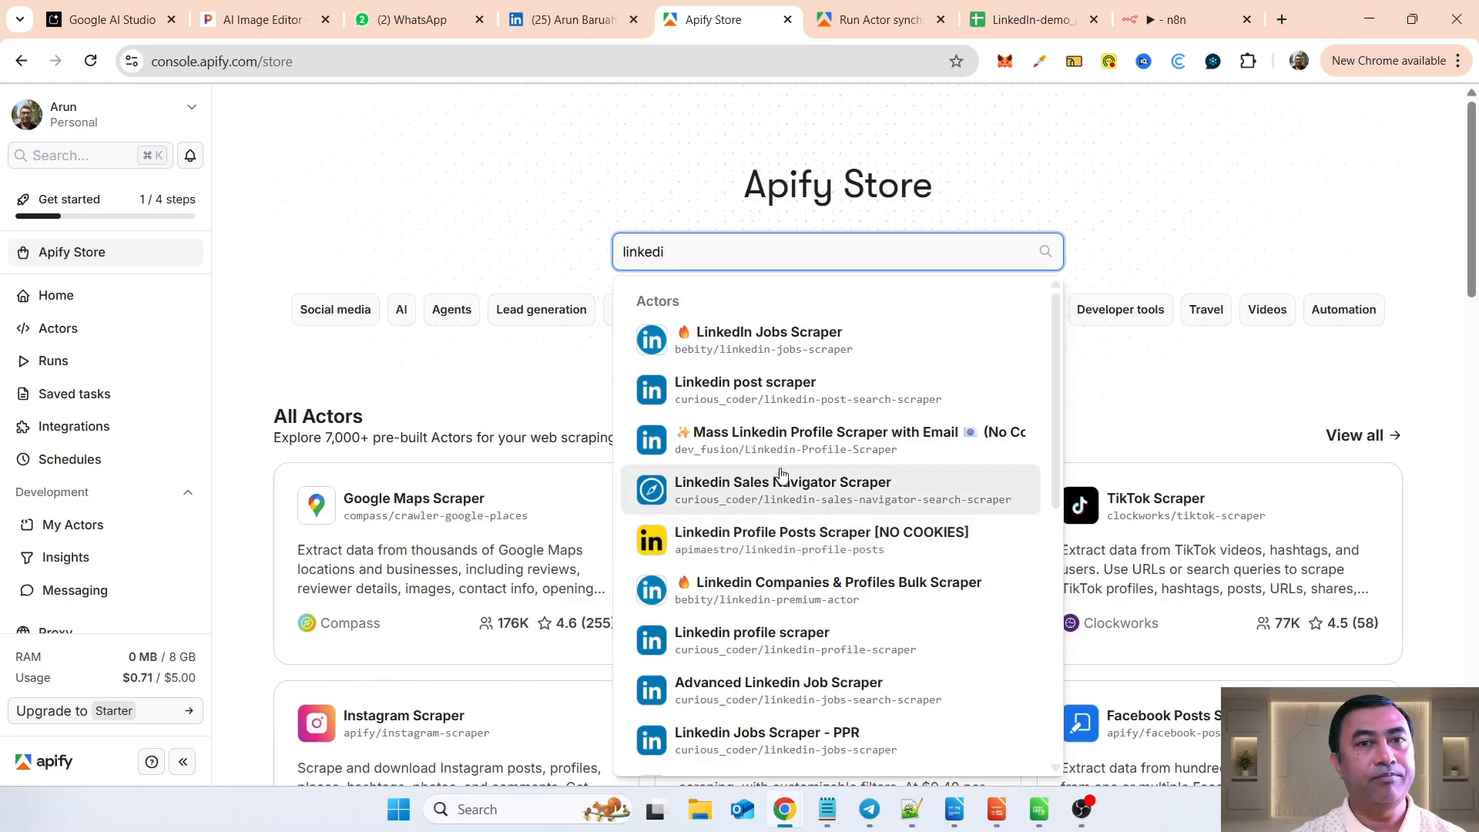
left_click(72, 330)
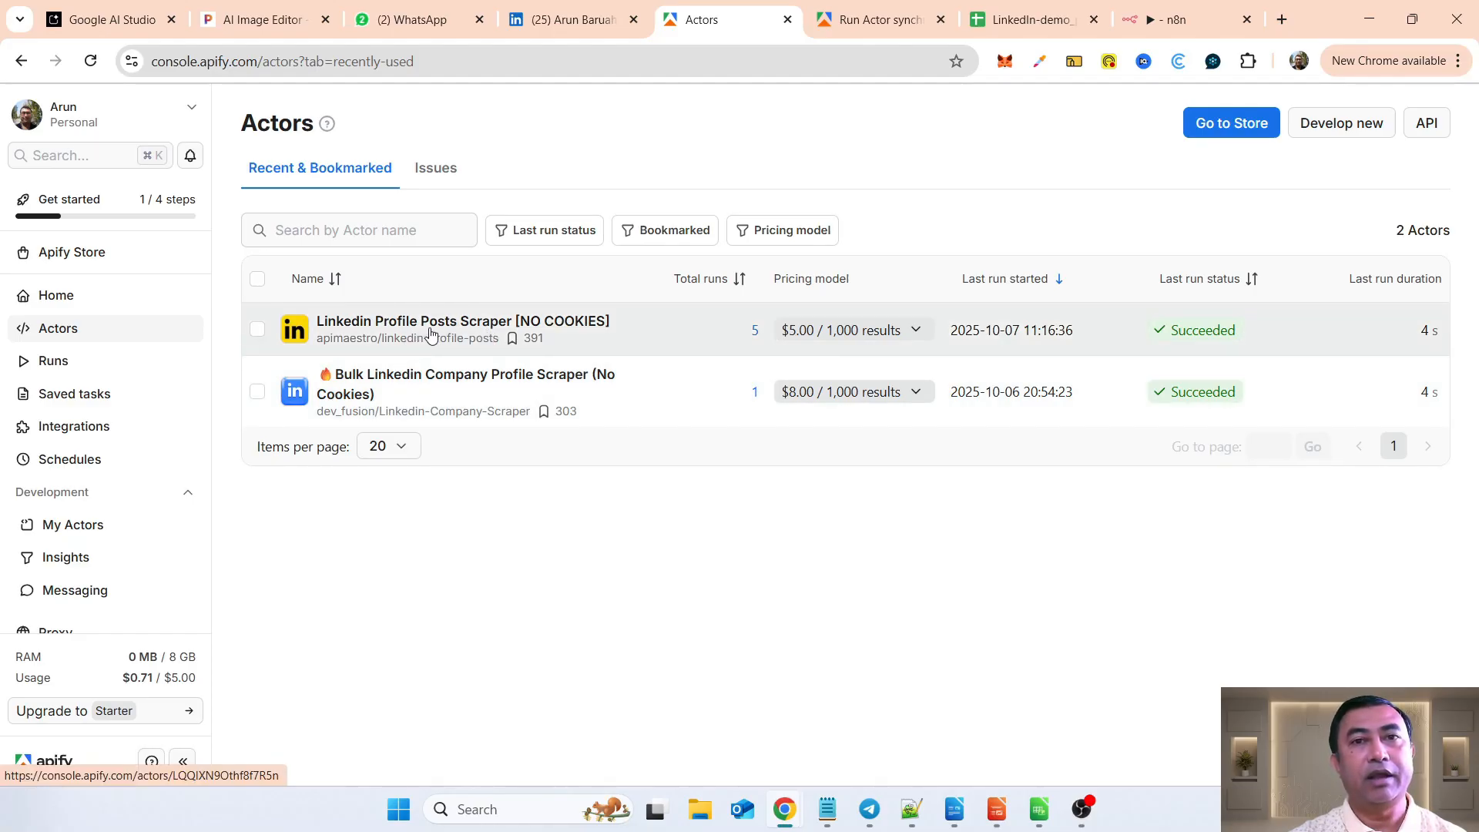
left_click(431, 334)
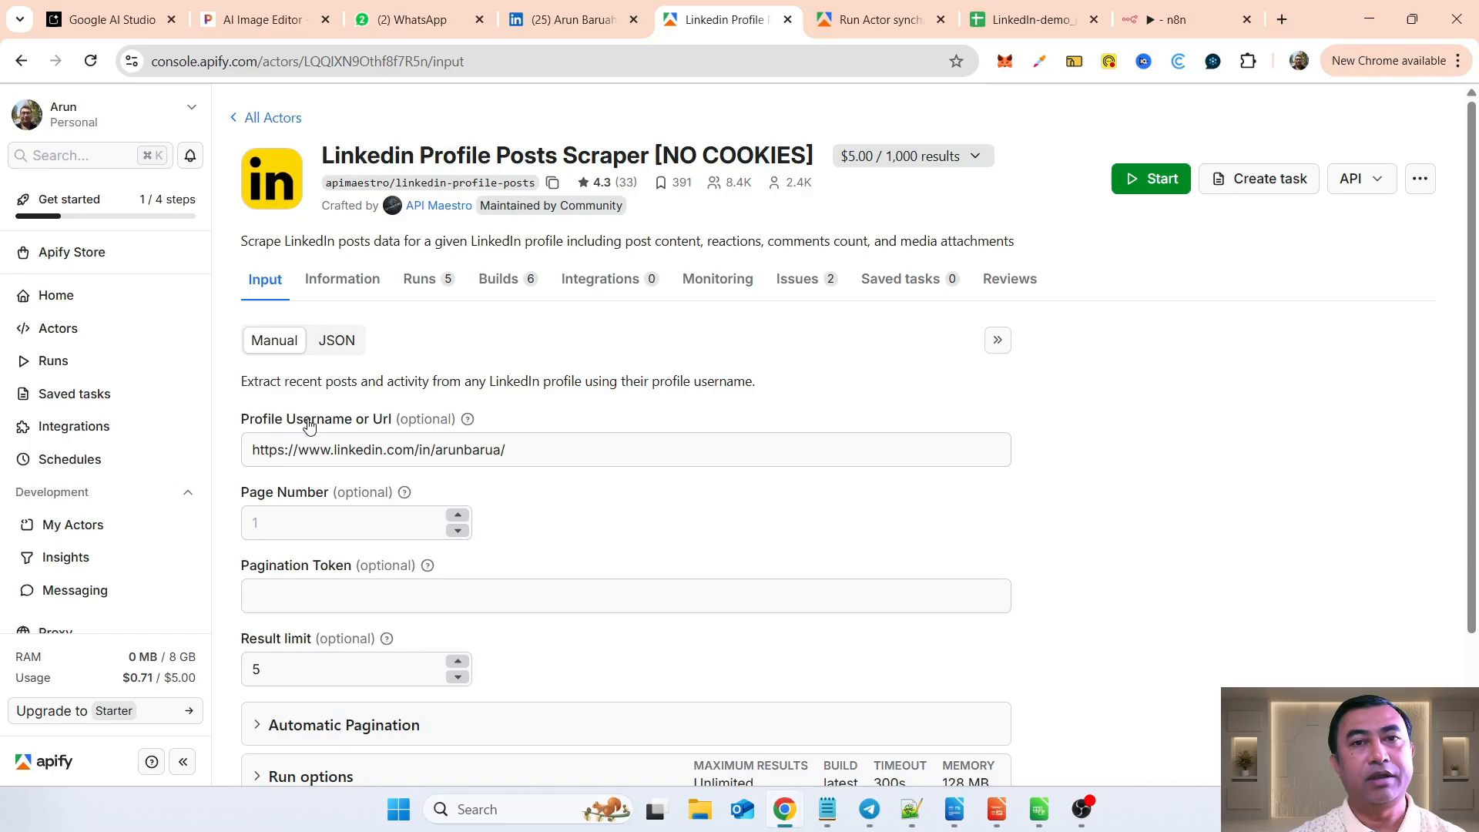
left_click(573, 456)
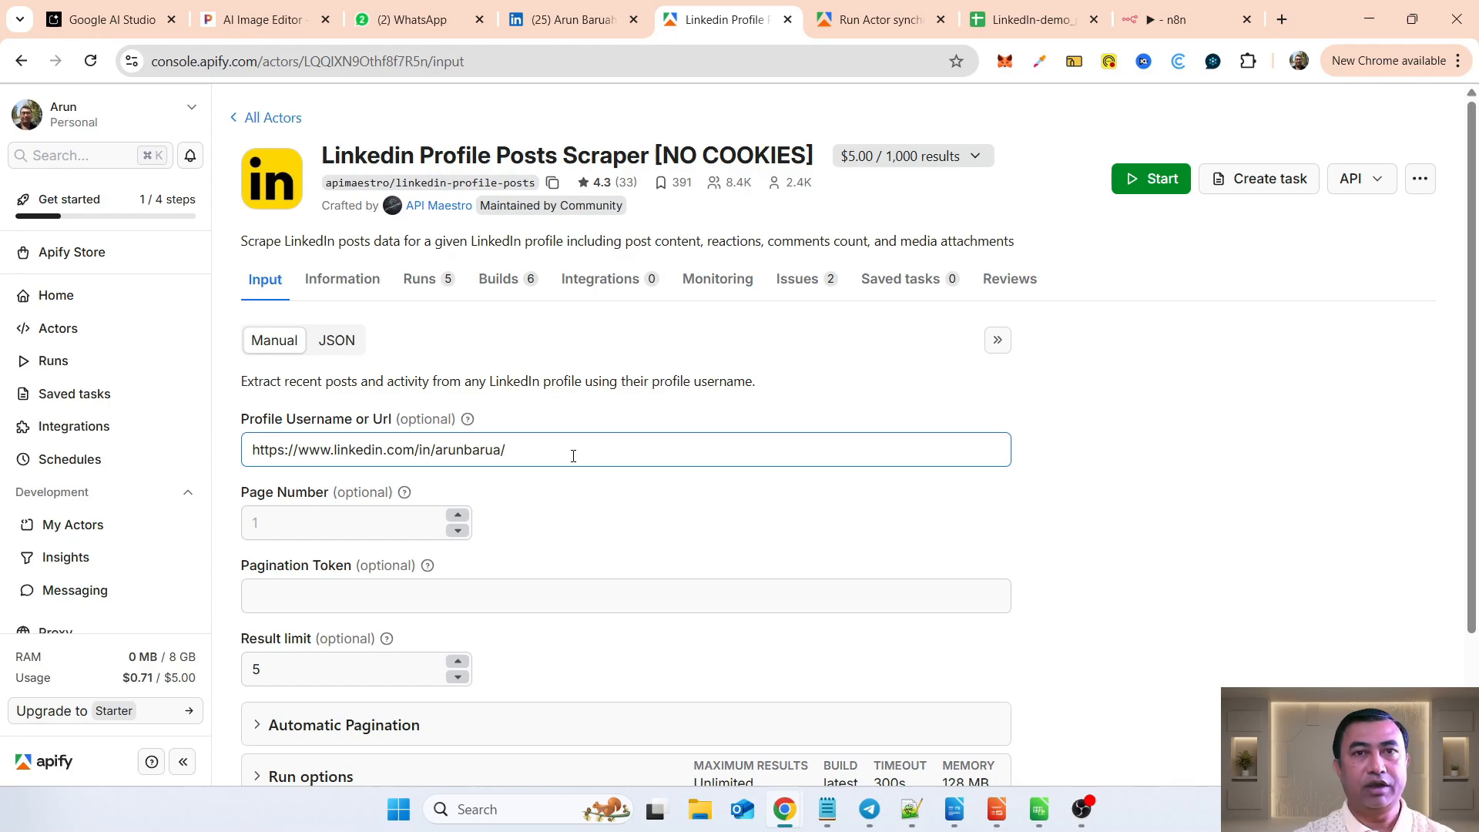
Step: Switch to the LinkedIn profile and look through the posts in its Activity section
left_click(541, 31)
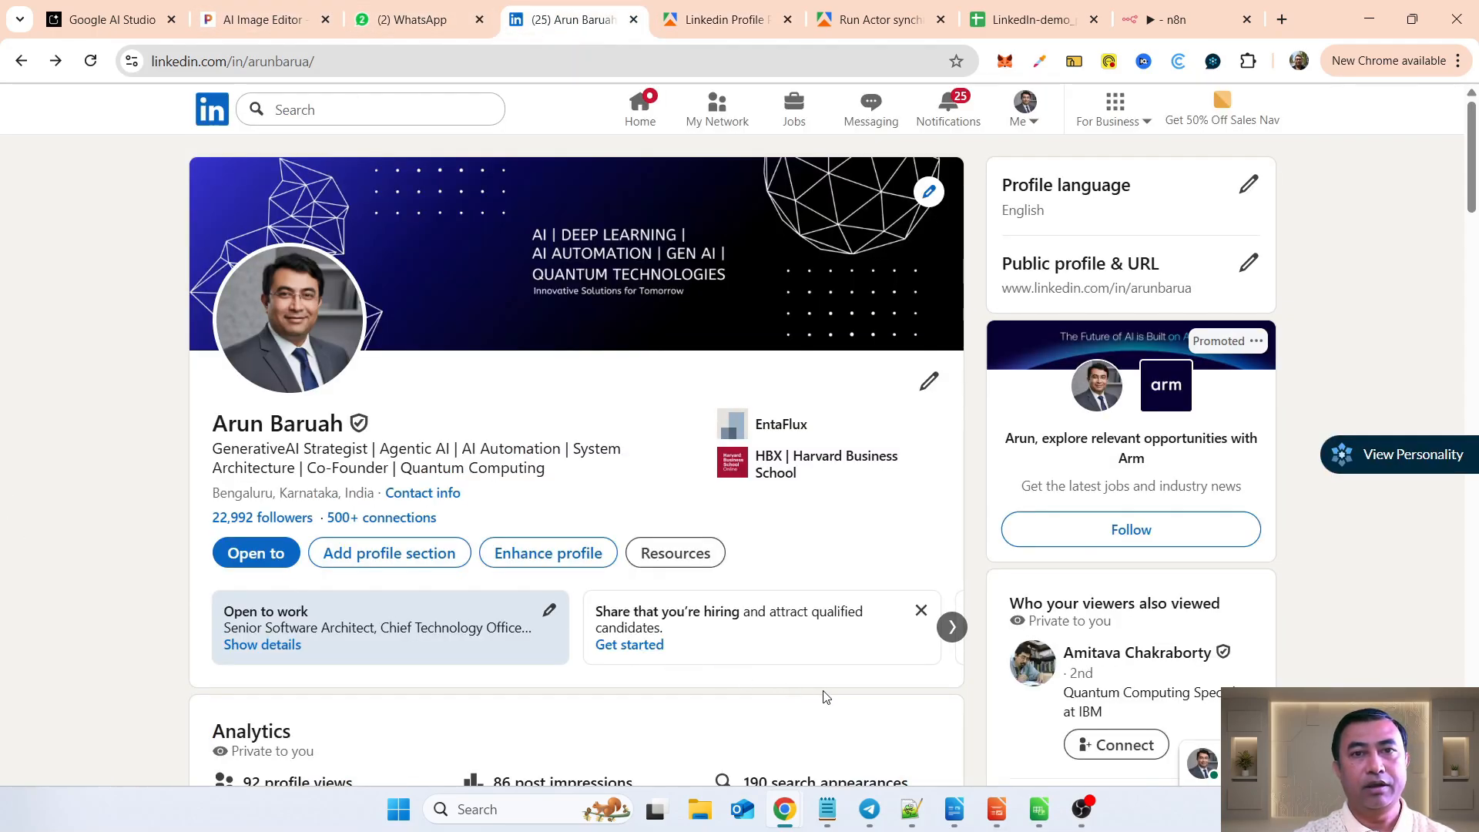
scroll(824, 697, "down", 10)
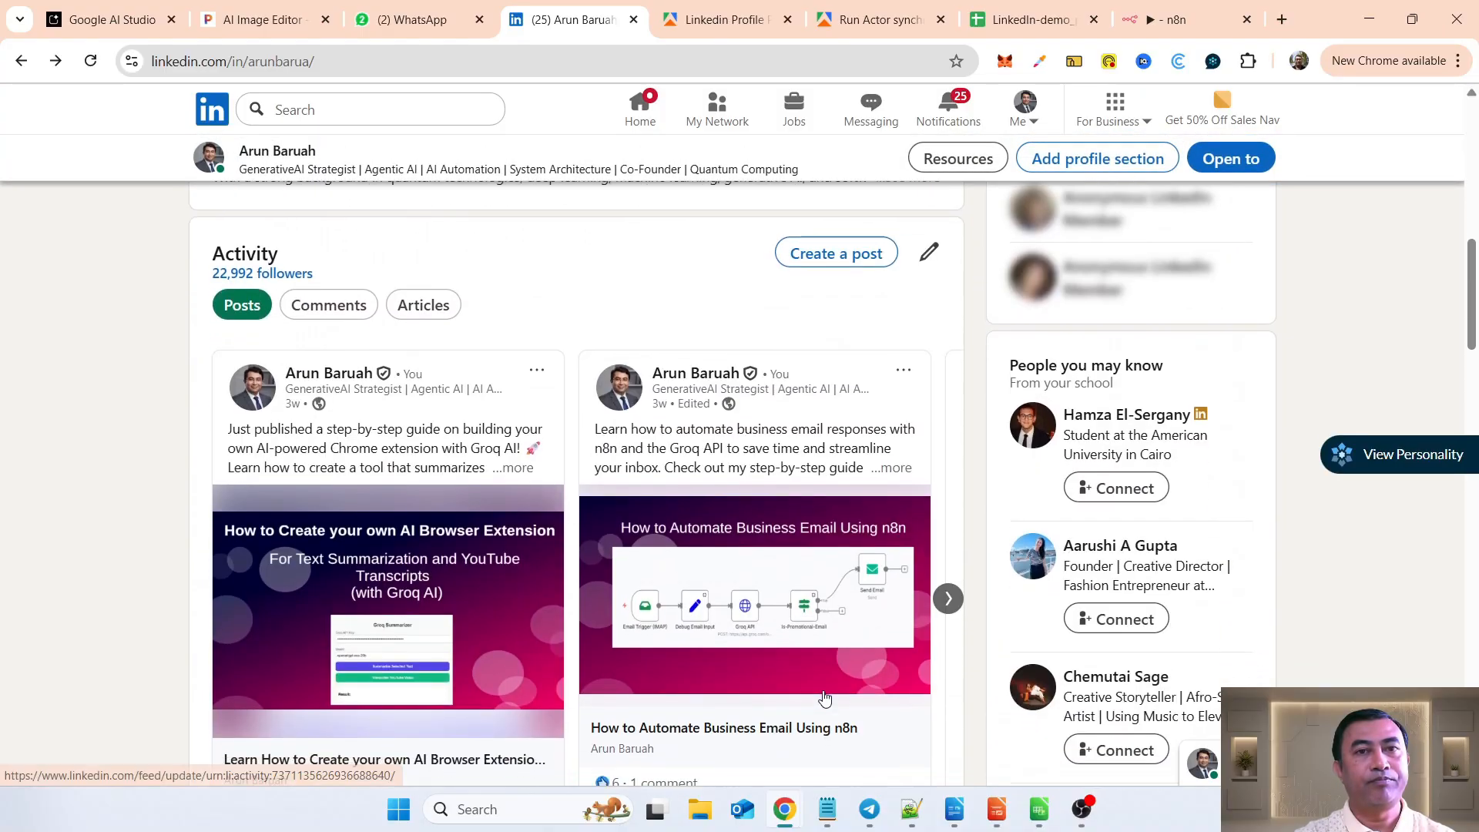
scroll(824, 697, "down", 1)
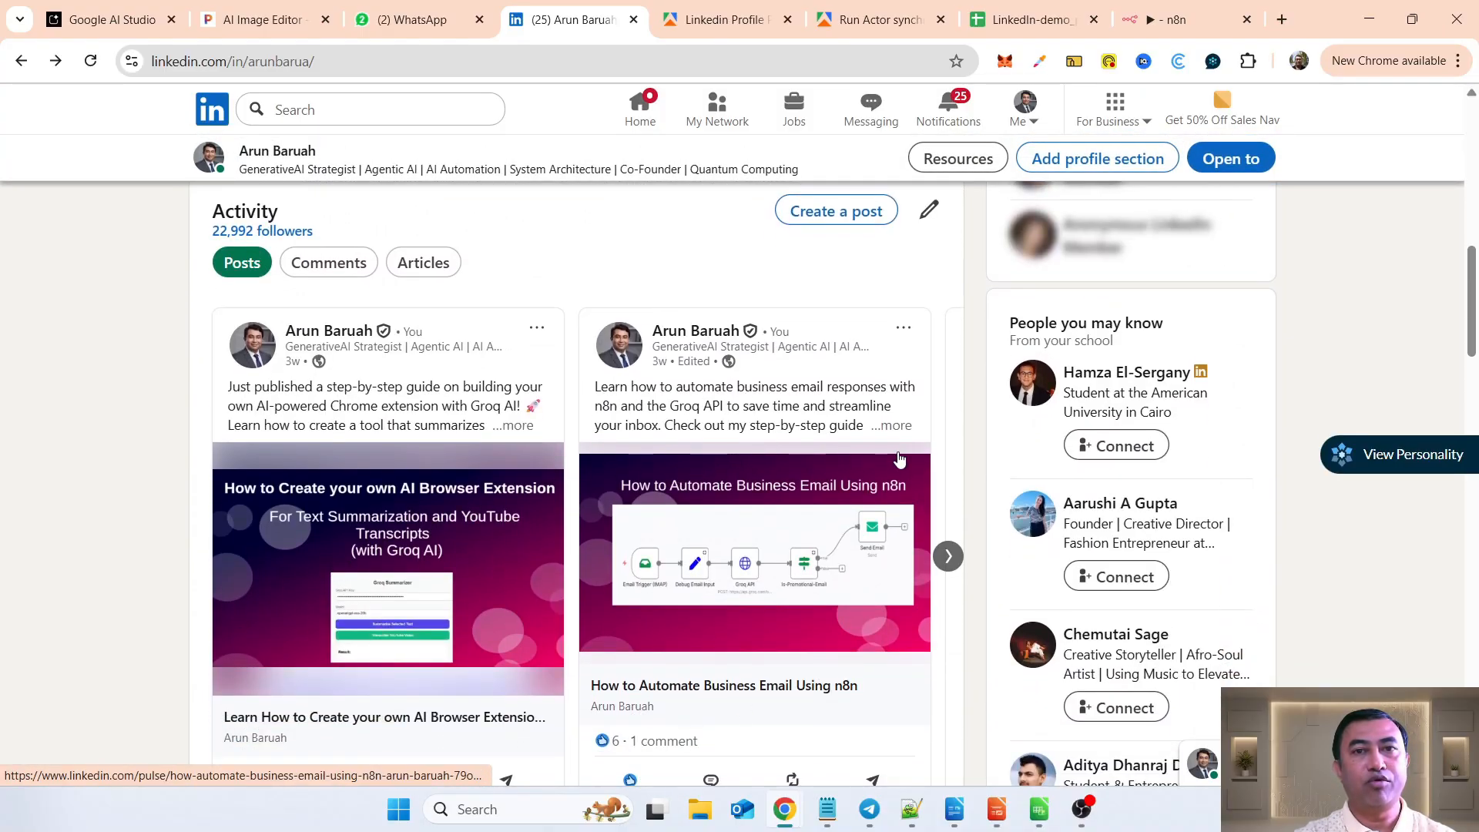
left_click(948, 556)
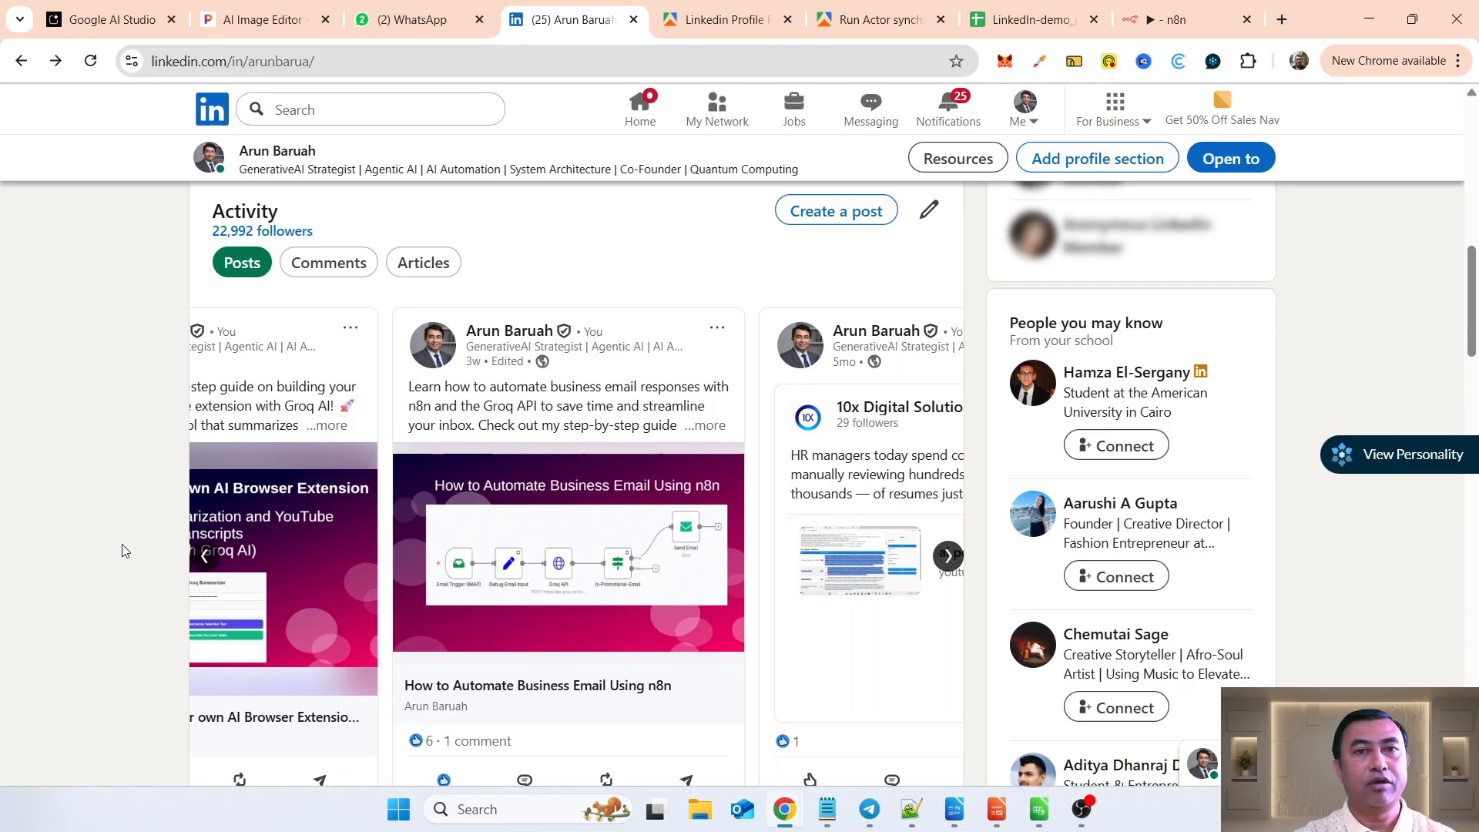
left_click(207, 556)
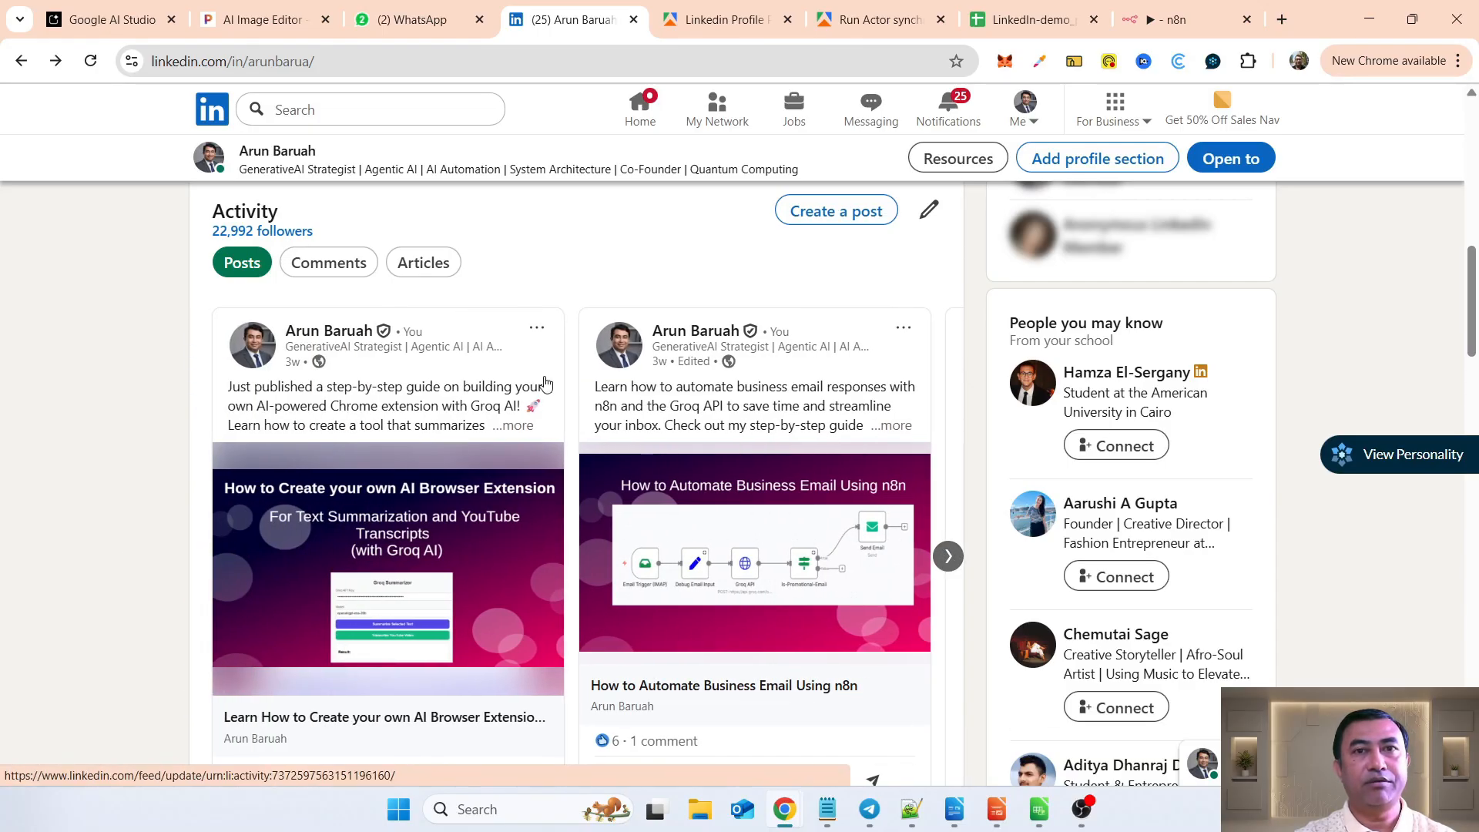
Step: Return to Apify, review the scraper's profile URL and result limit of 5, and start the run
left_click(724, 19)
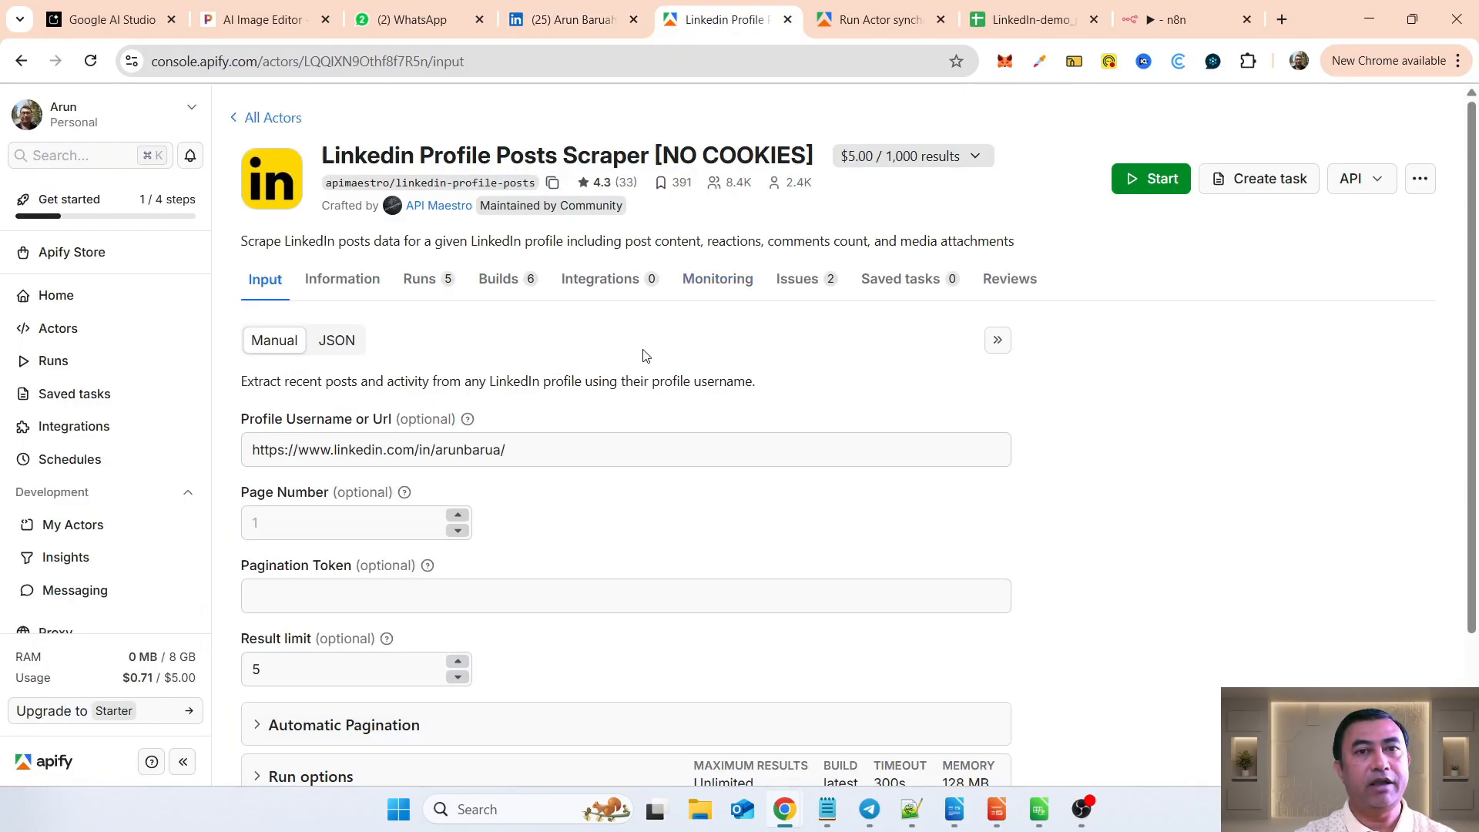
left_click(531, 442)
left_click_drag(540, 452, 241, 451)
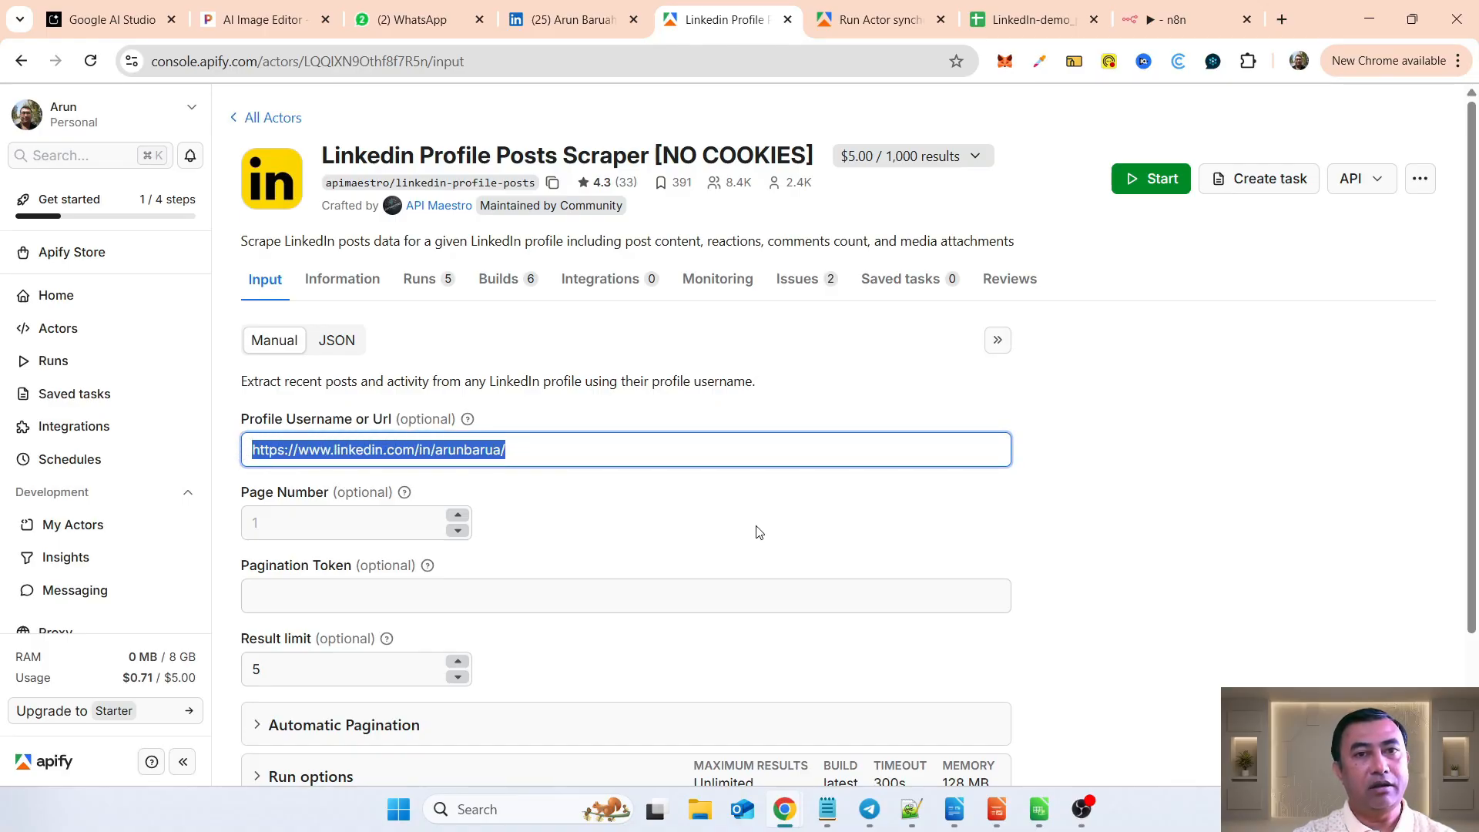
scroll(758, 531, "down", 2)
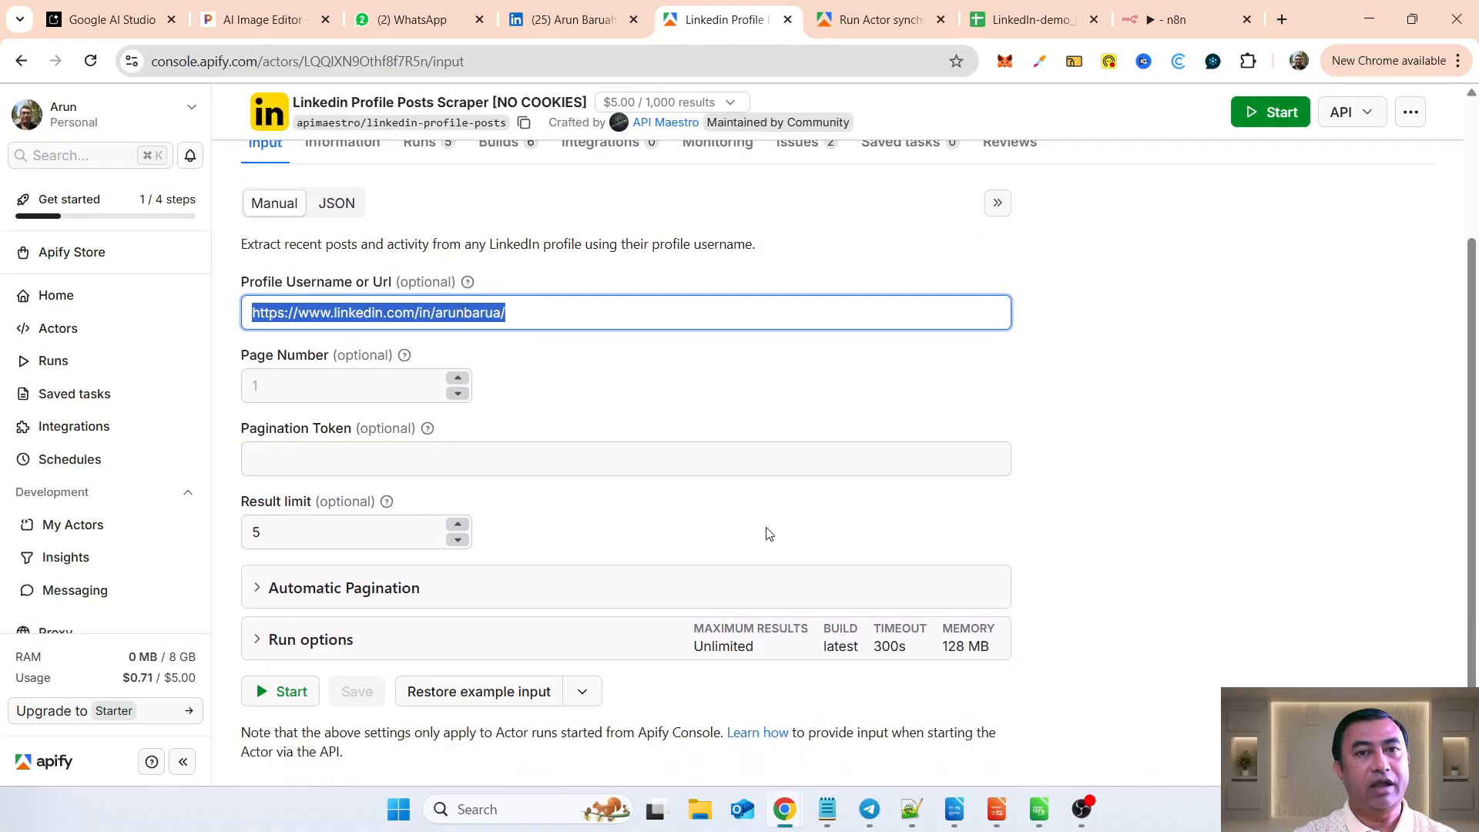
double_click(288, 536)
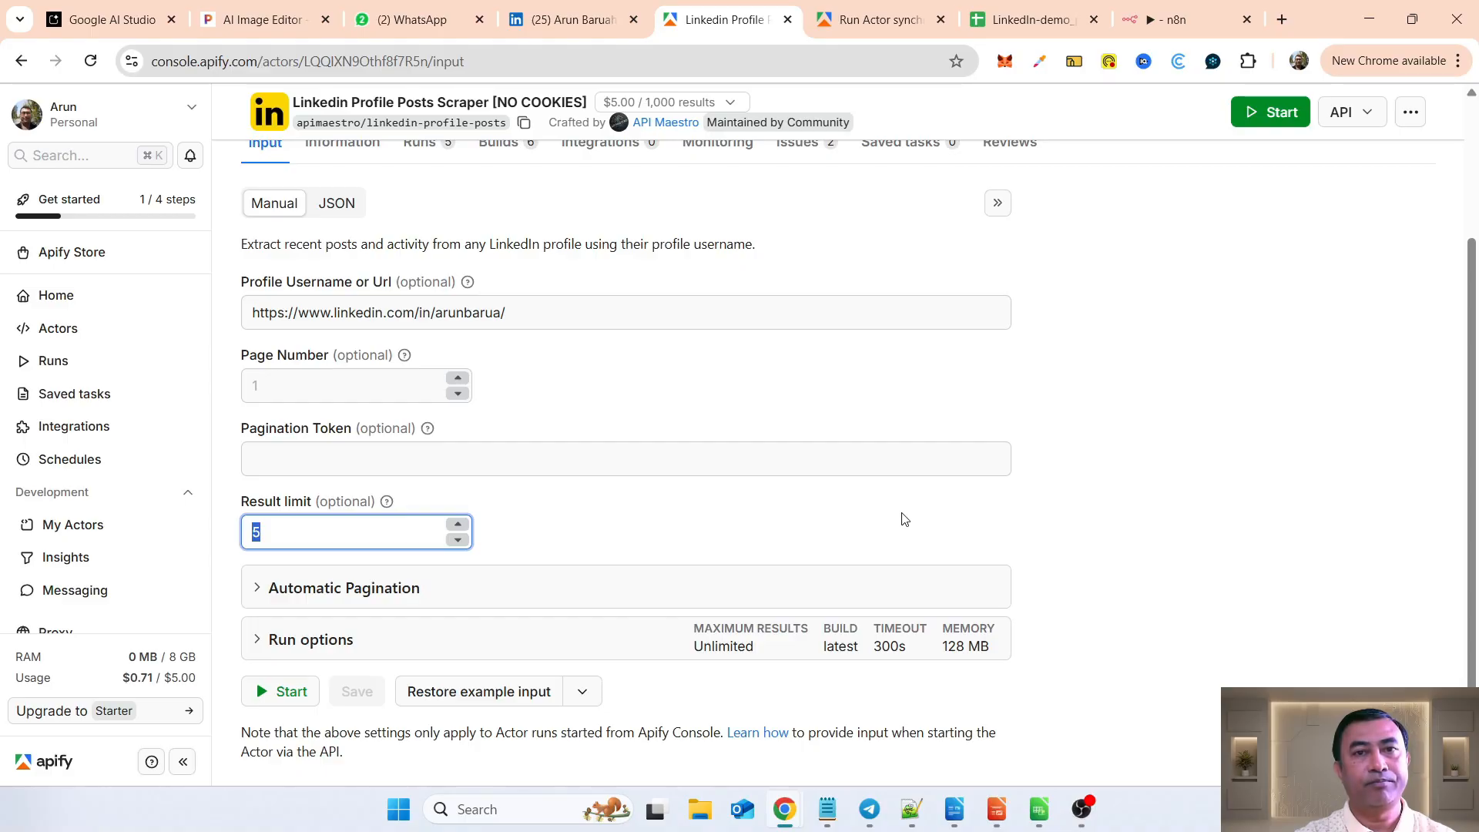
scroll(905, 520, "down", 1)
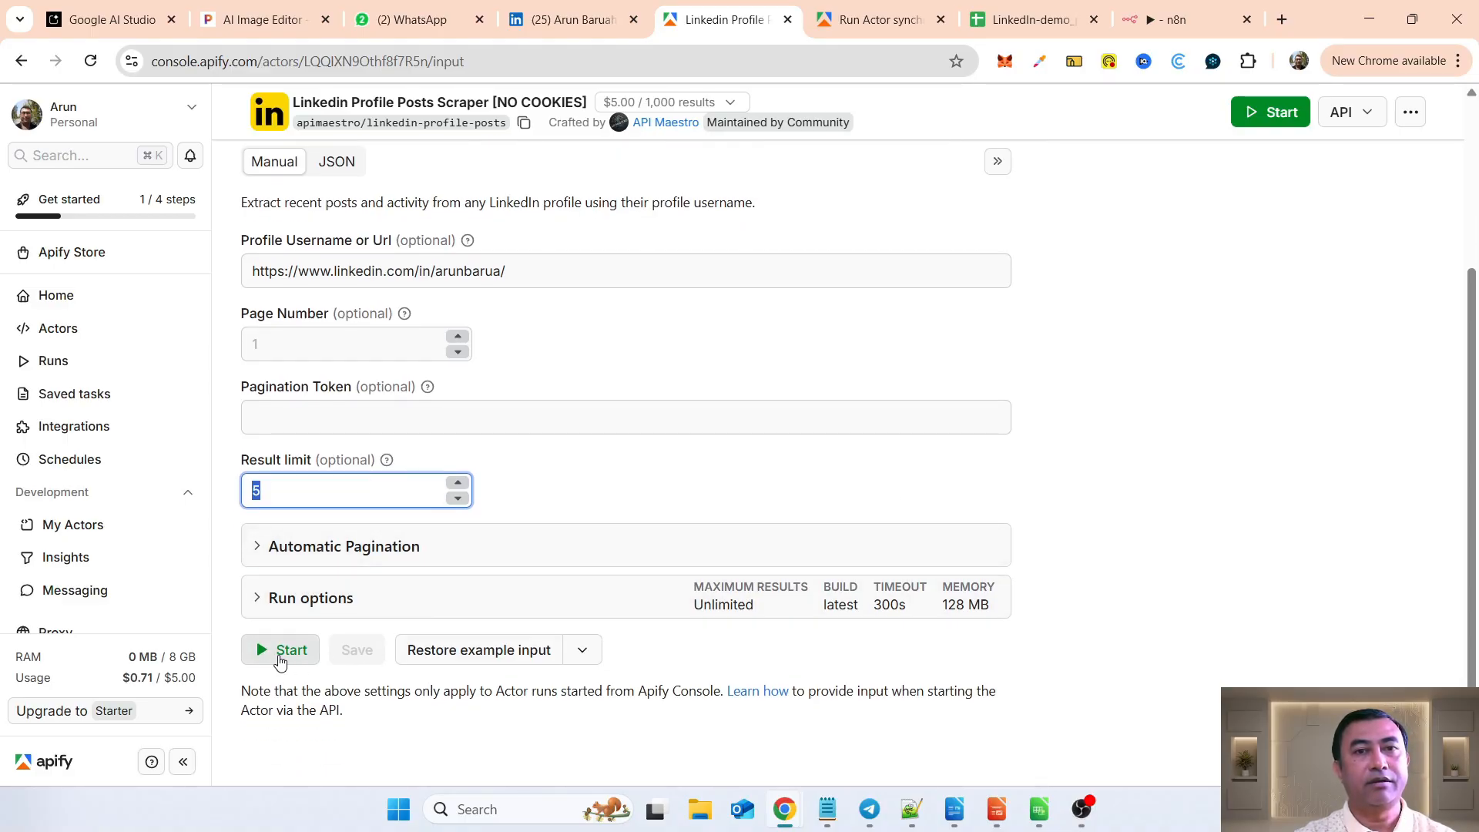
left_click(280, 650)
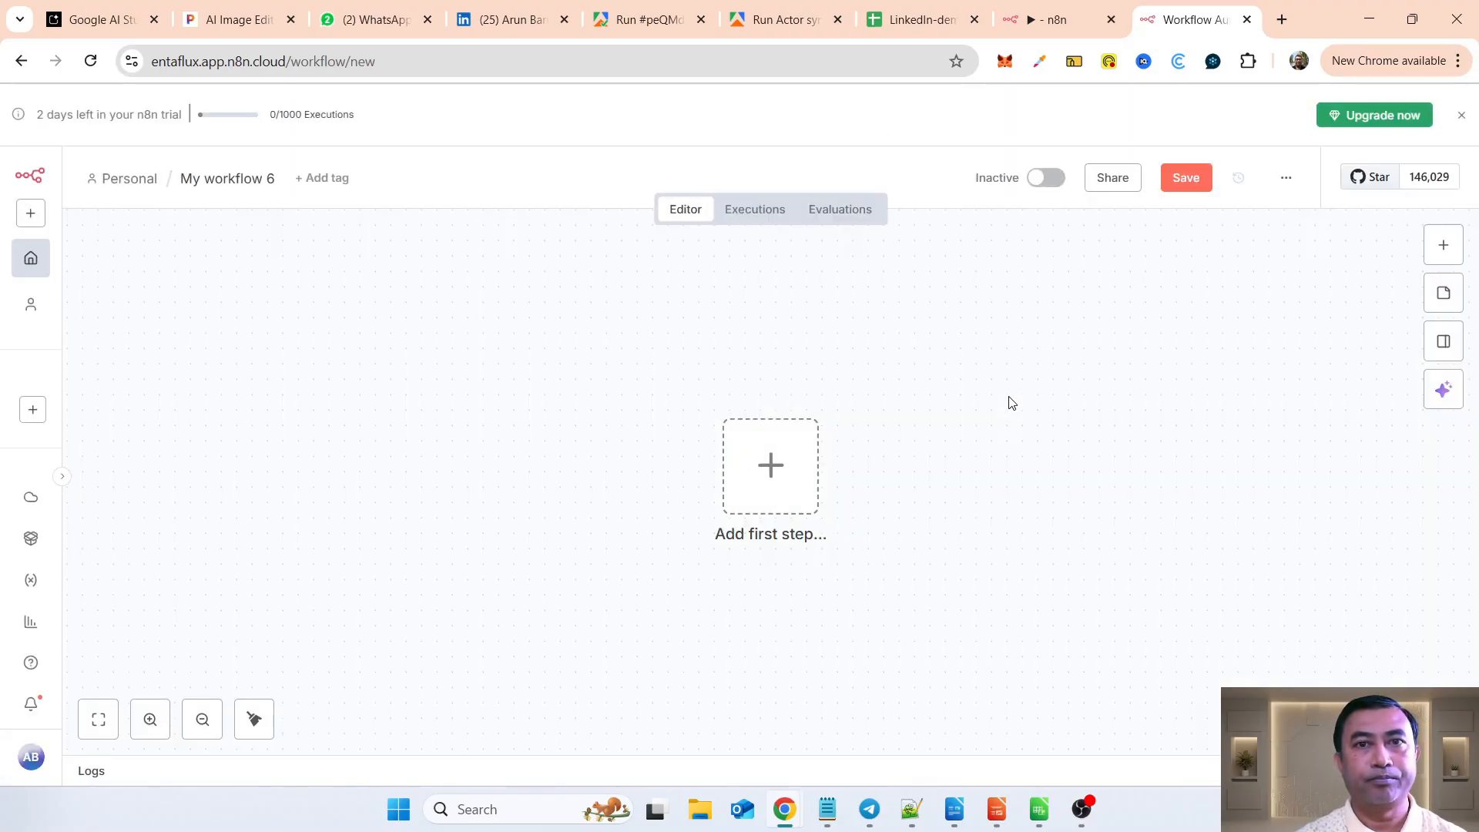
Step: Add a manual trigger as the workflow's first node and move it toward the left side of the canvas
left_click(787, 467)
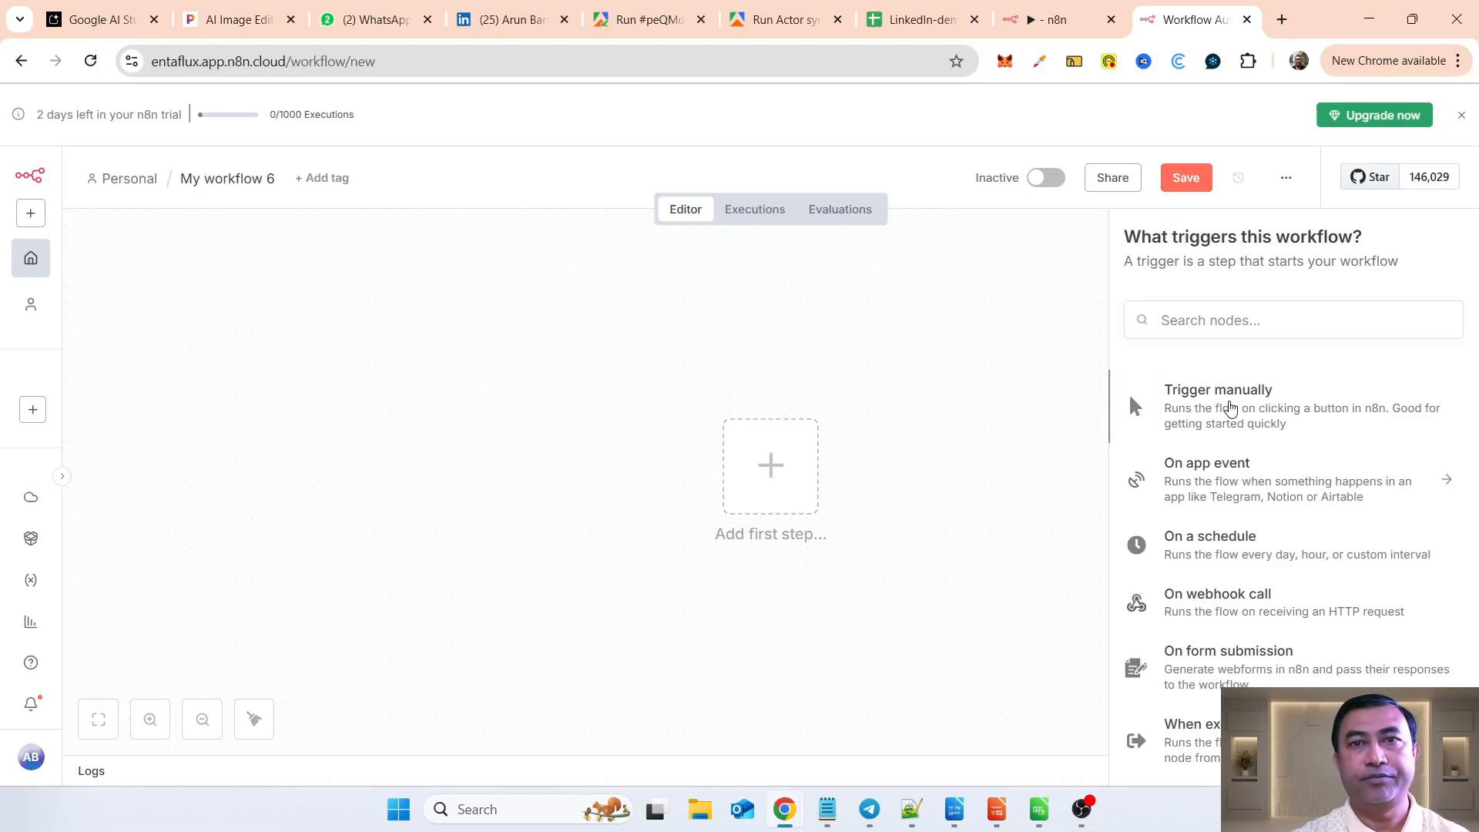
left_click(1230, 409)
left_click_drag(778, 480, 391, 416)
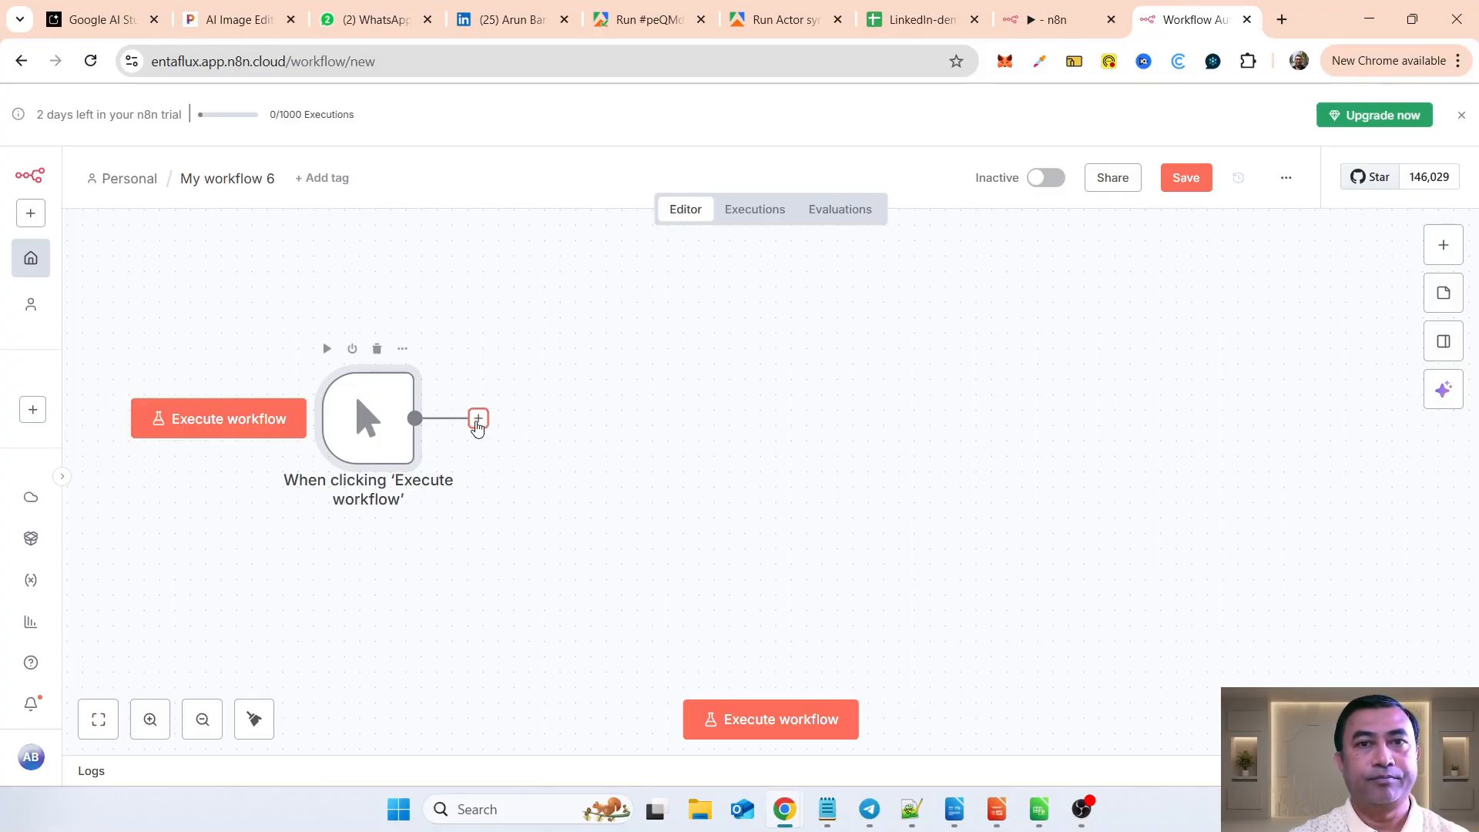
Step: Add an HTTP Request node after the manual trigger
left_click(478, 422)
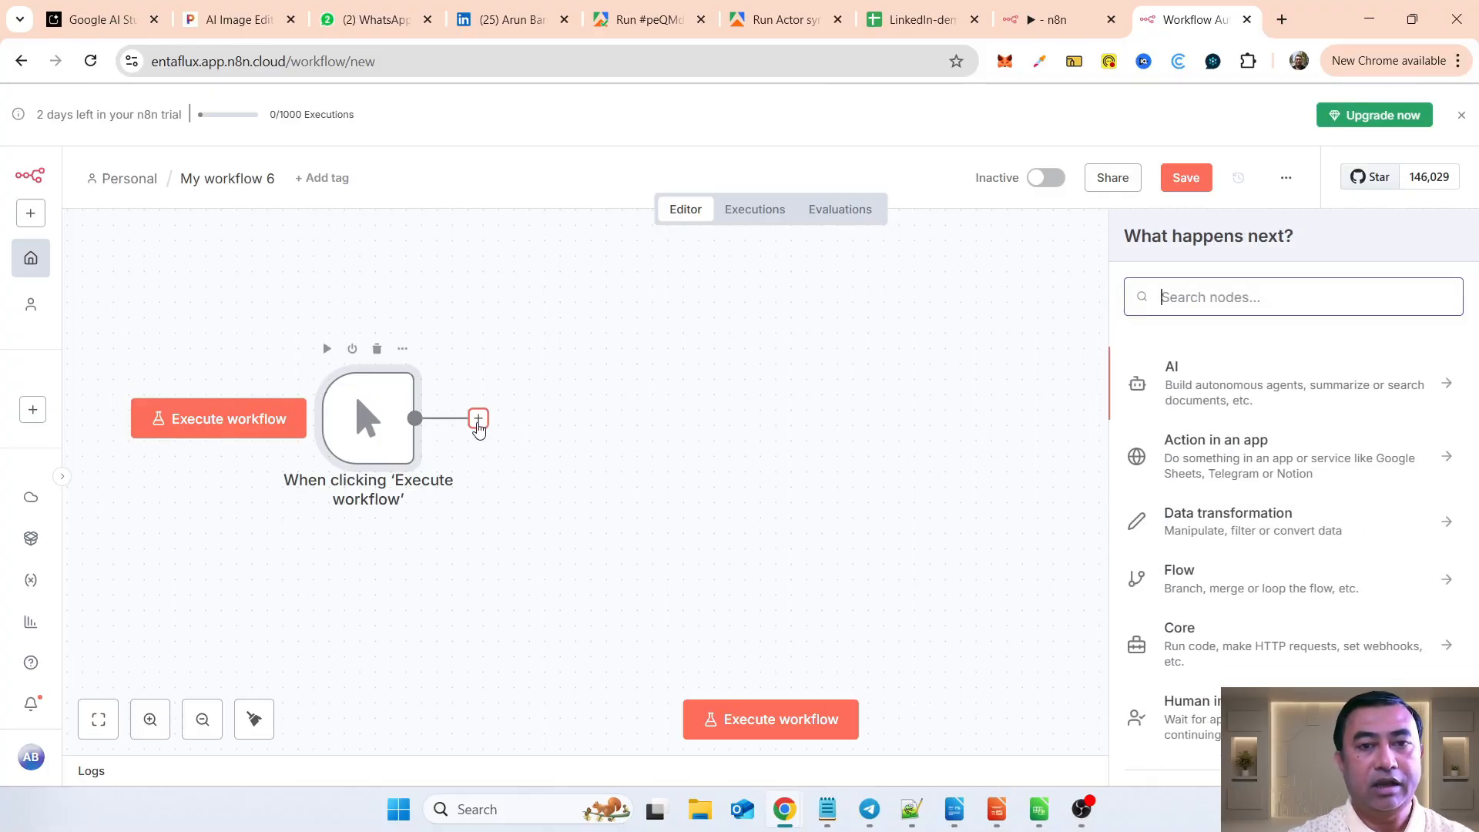
type("htt")
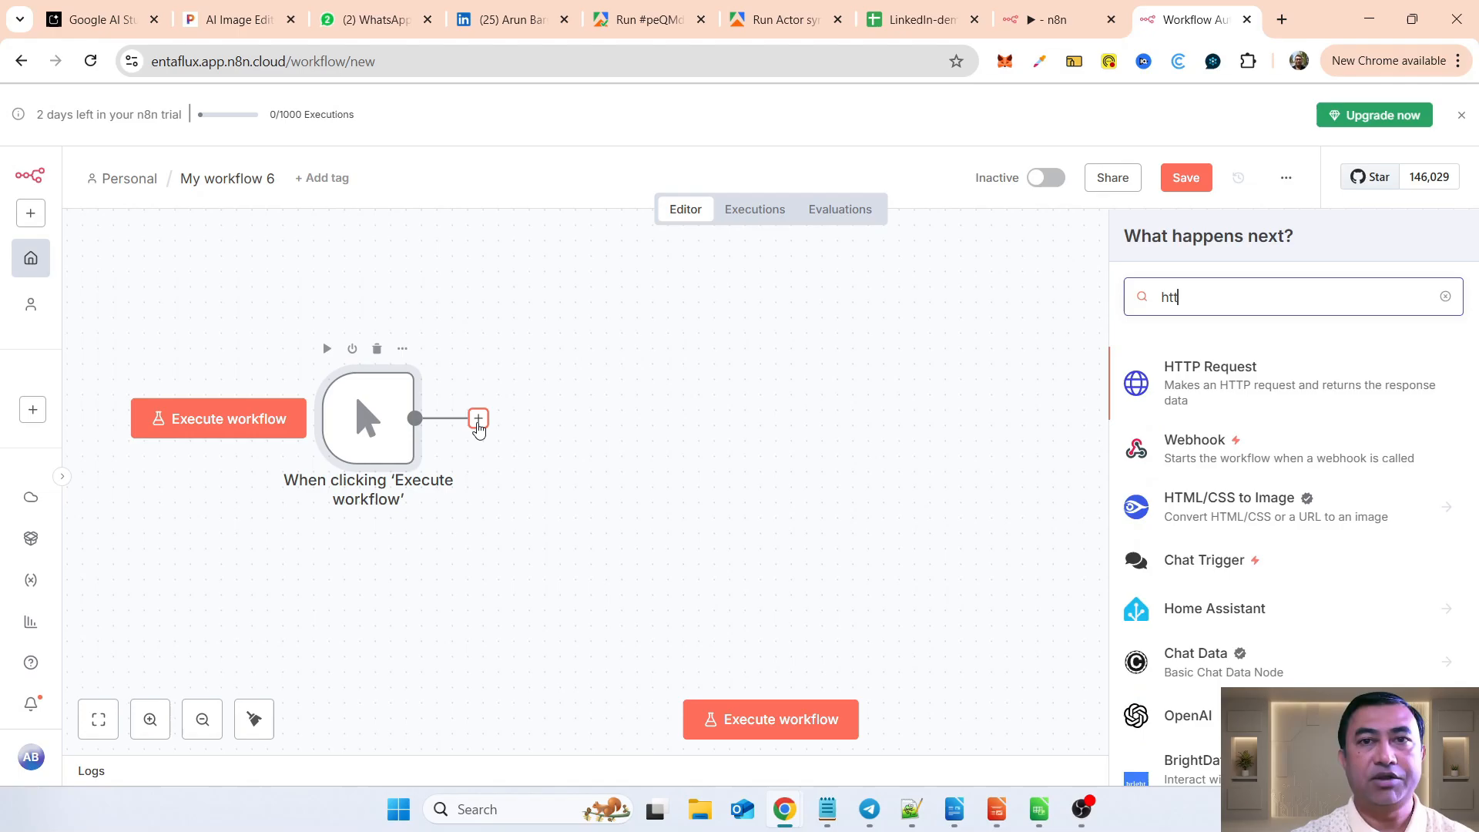
left_click(1184, 394)
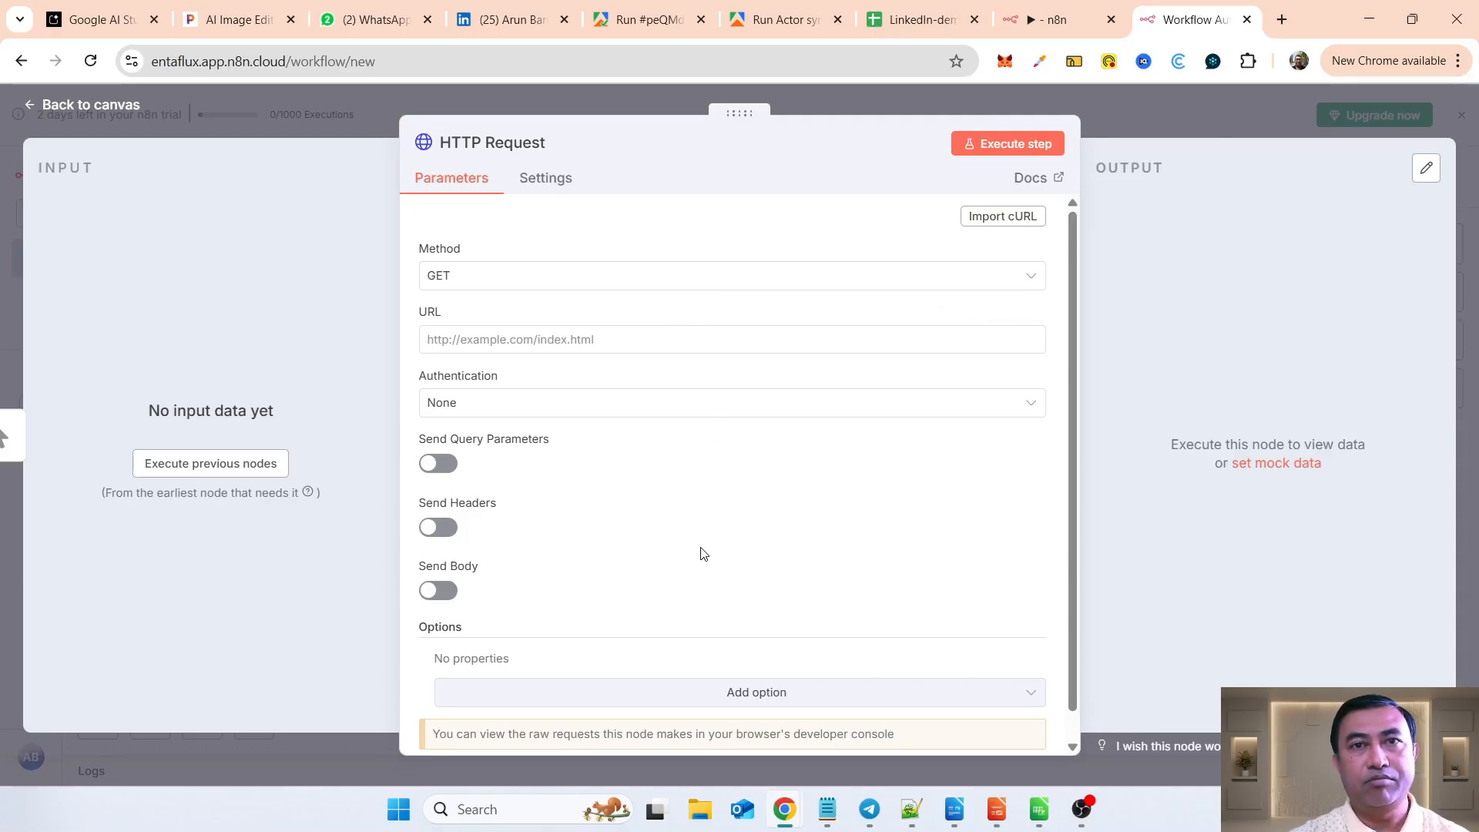
Step: Check the columns of the LinkedIn-demo_posts Google Sheet, and return to the HTTP Request node's URL in n8n
left_click(893, 22)
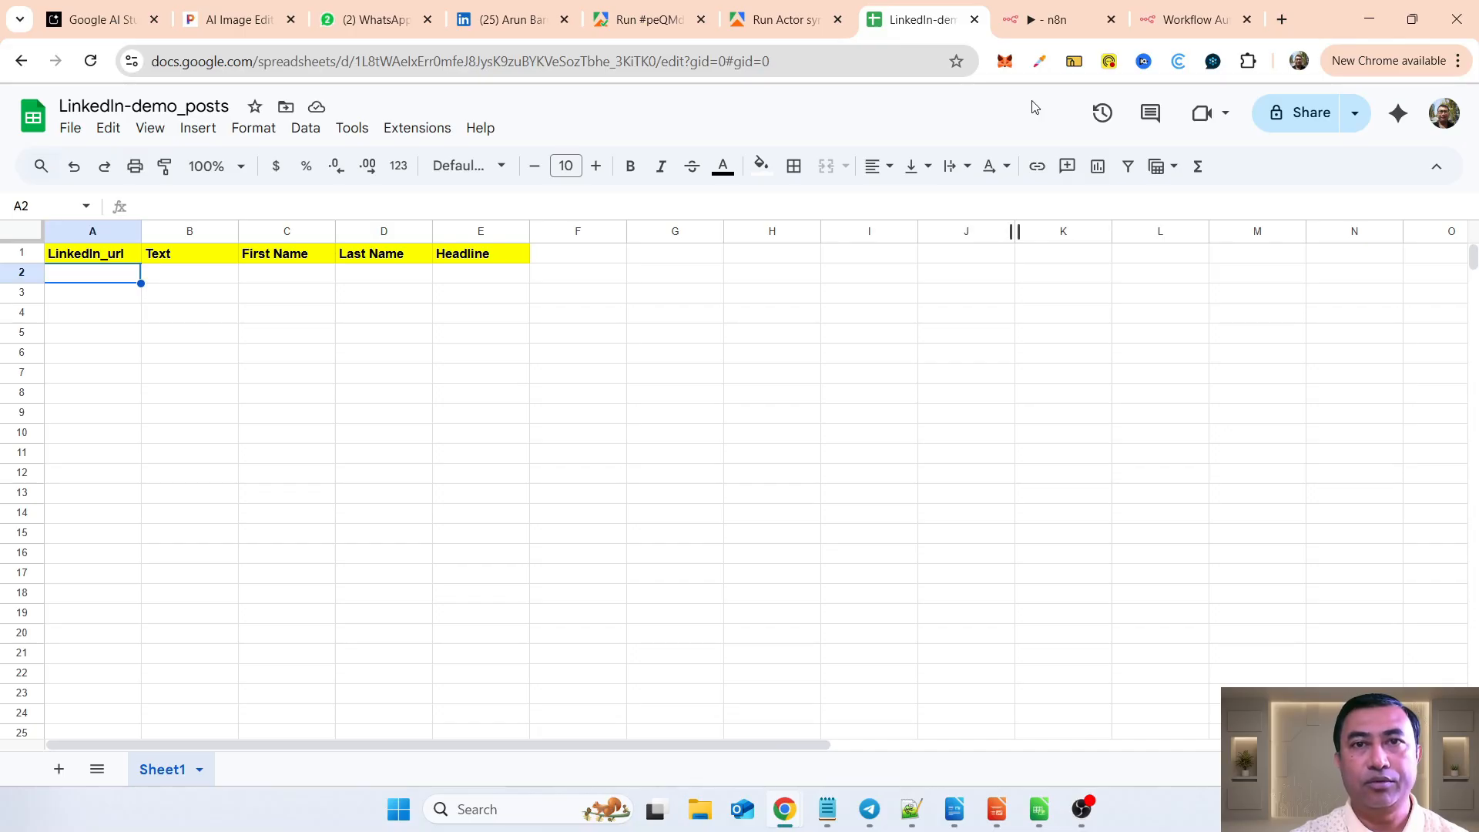
left_click(1029, 21)
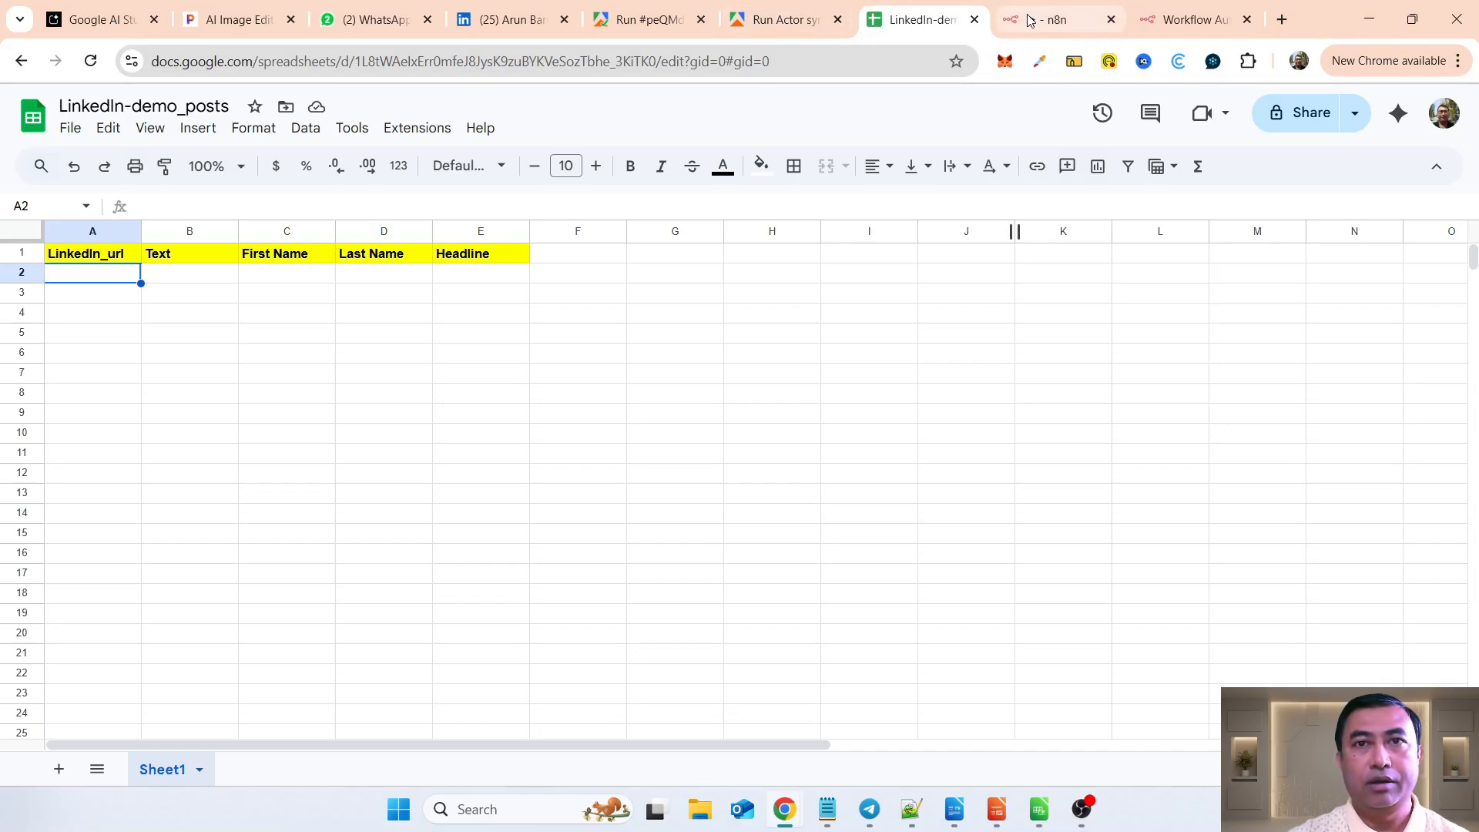
left_click(1162, 21)
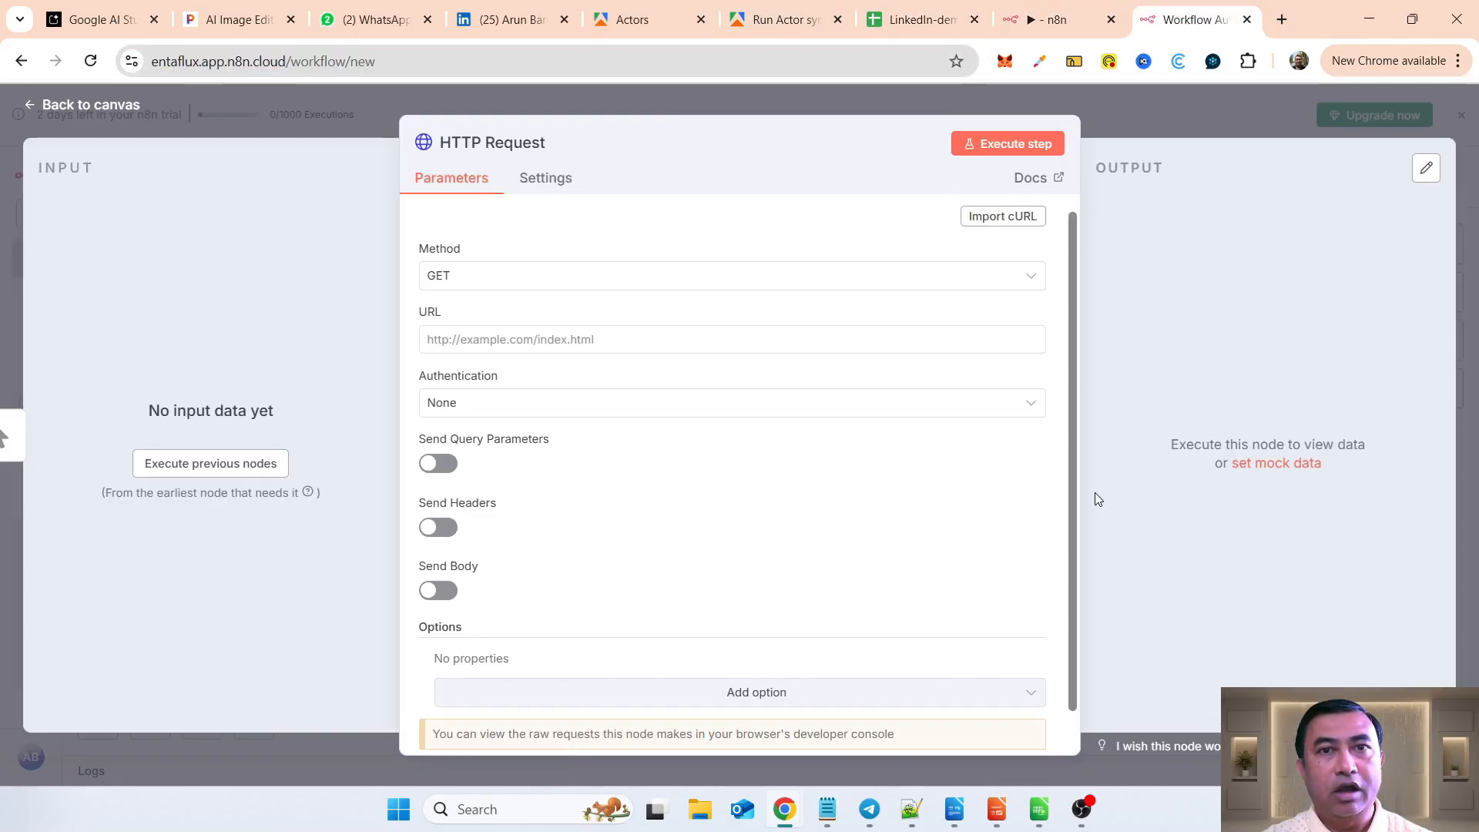
left_click(702, 349)
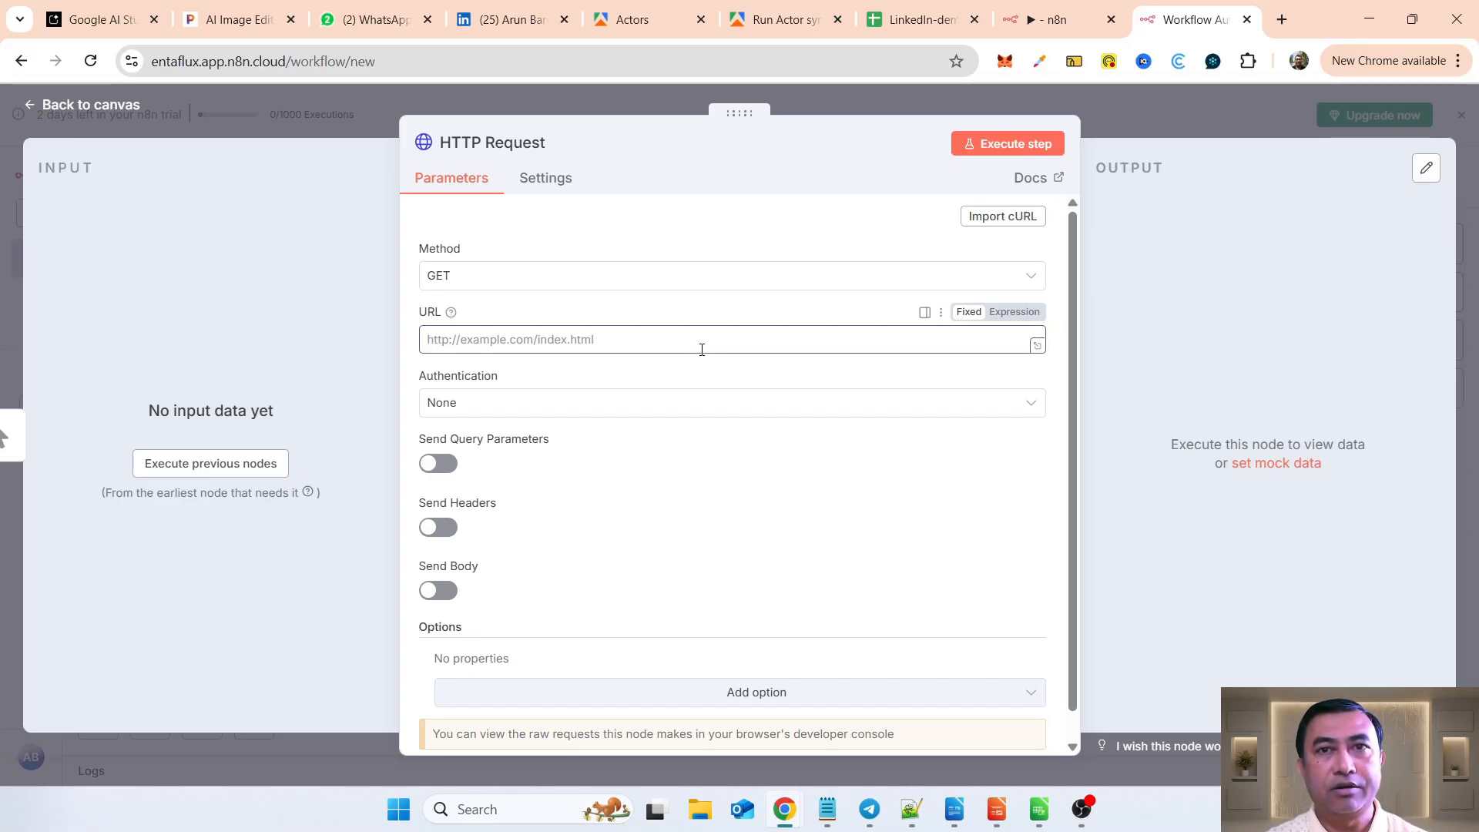
Step: Switch to Apify and open the API & Integrations settings to examine the personal API tokens and third-party connections
left_click(659, 24)
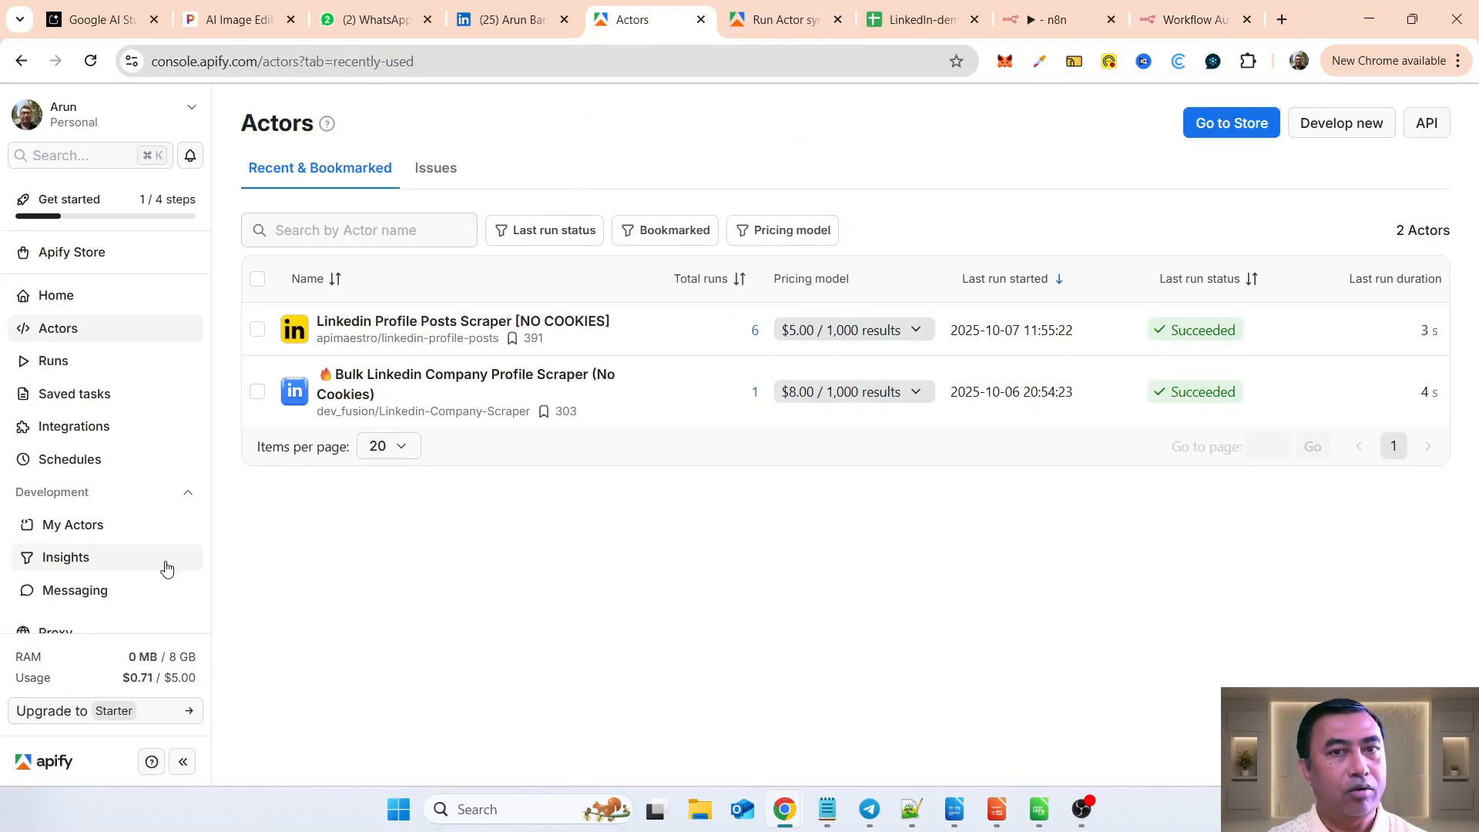
scroll(165, 567, "down", 2)
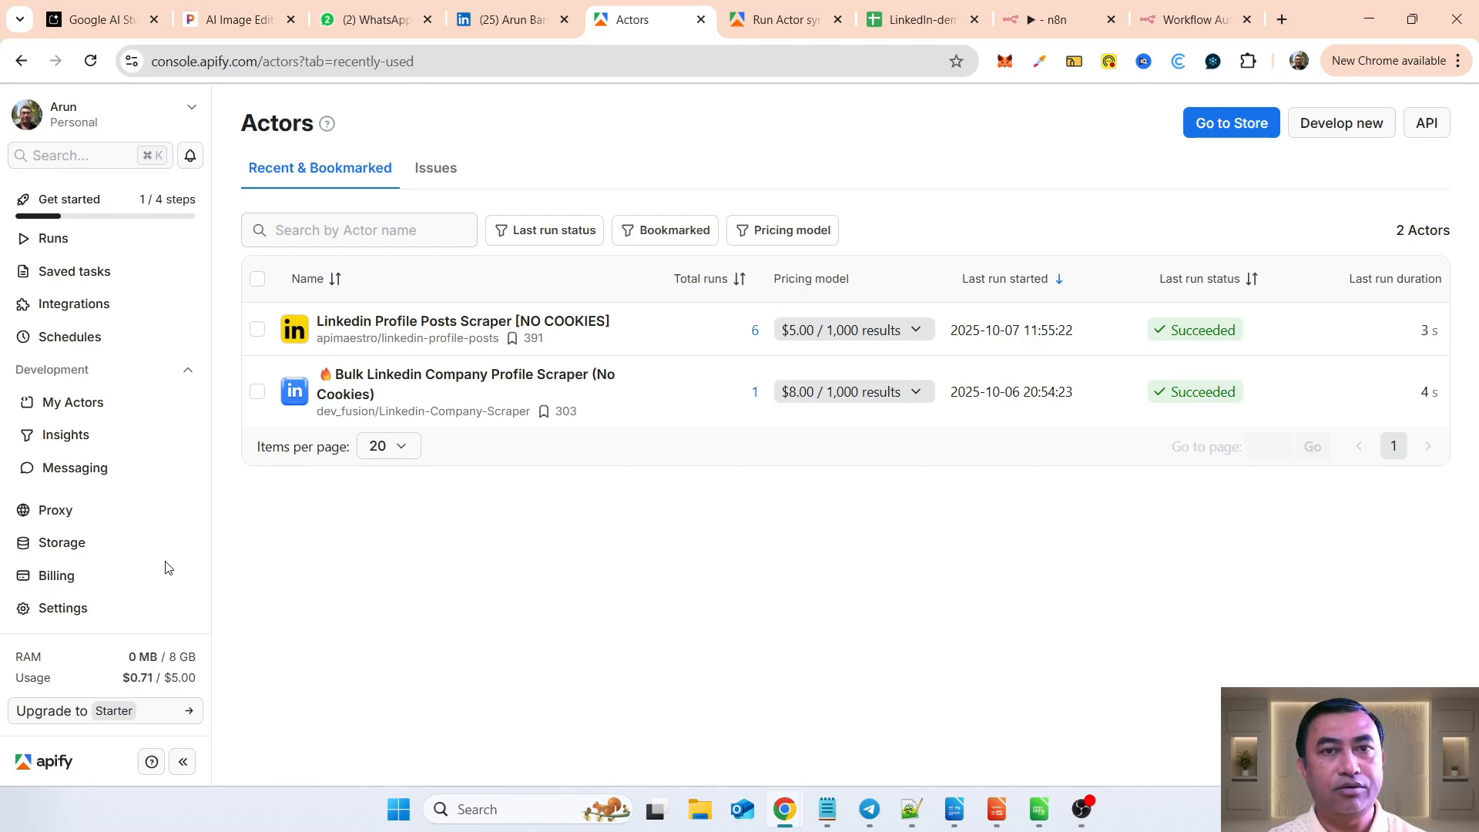
left_click(71, 616)
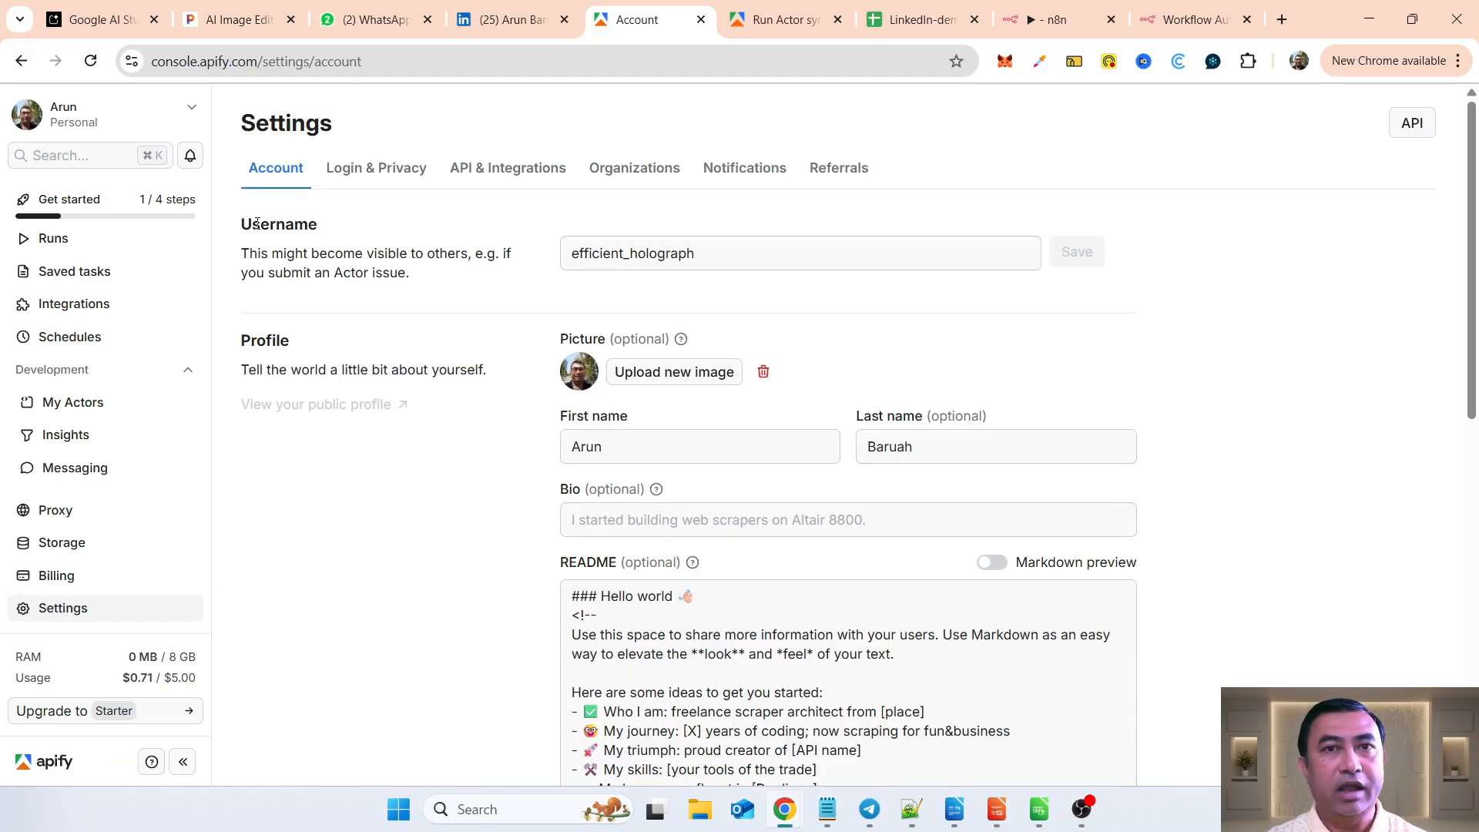
left_click(492, 178)
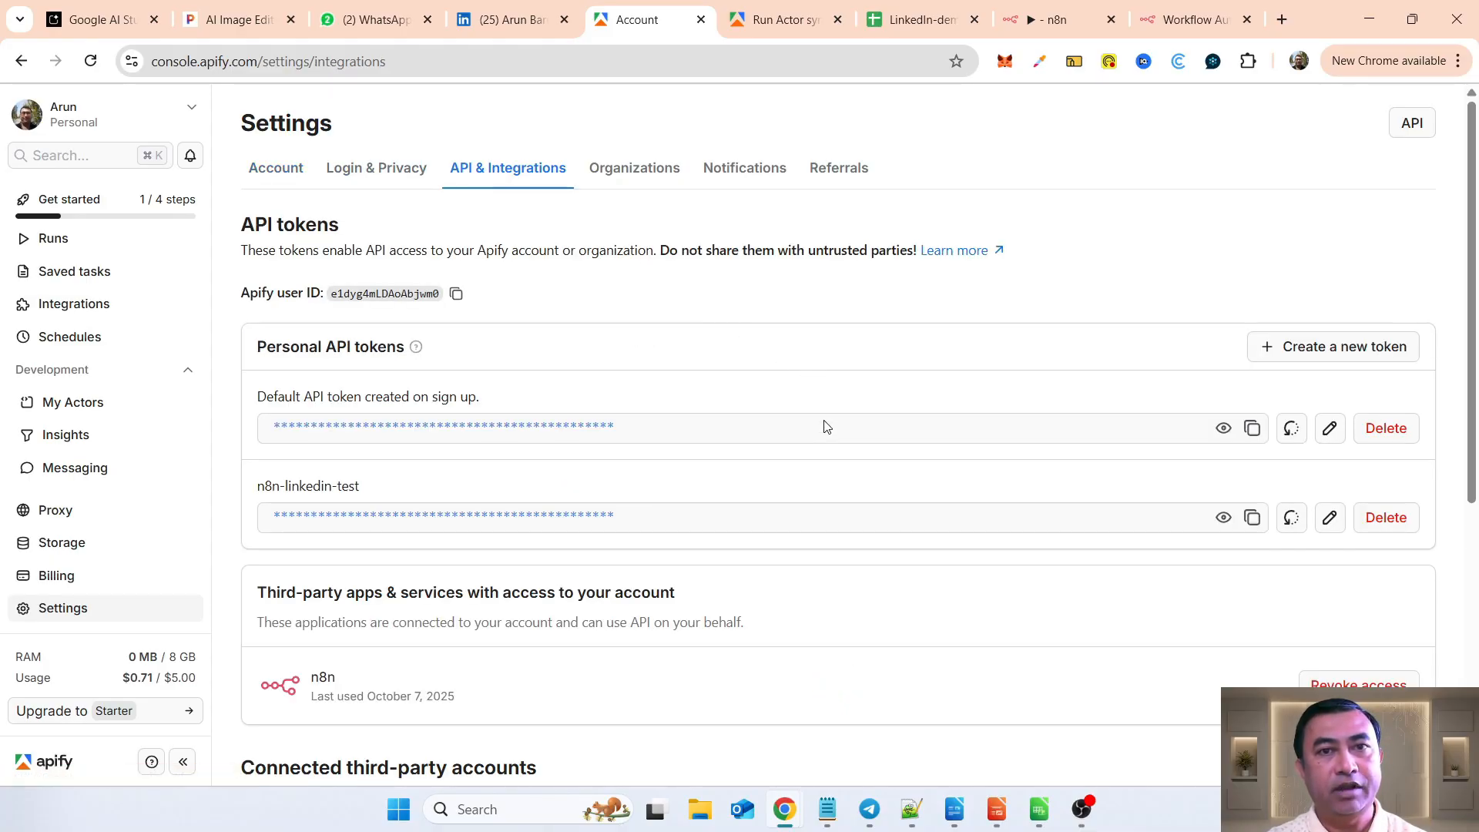
scroll(823, 423, "down", 2)
scroll(826, 425, "down", 4)
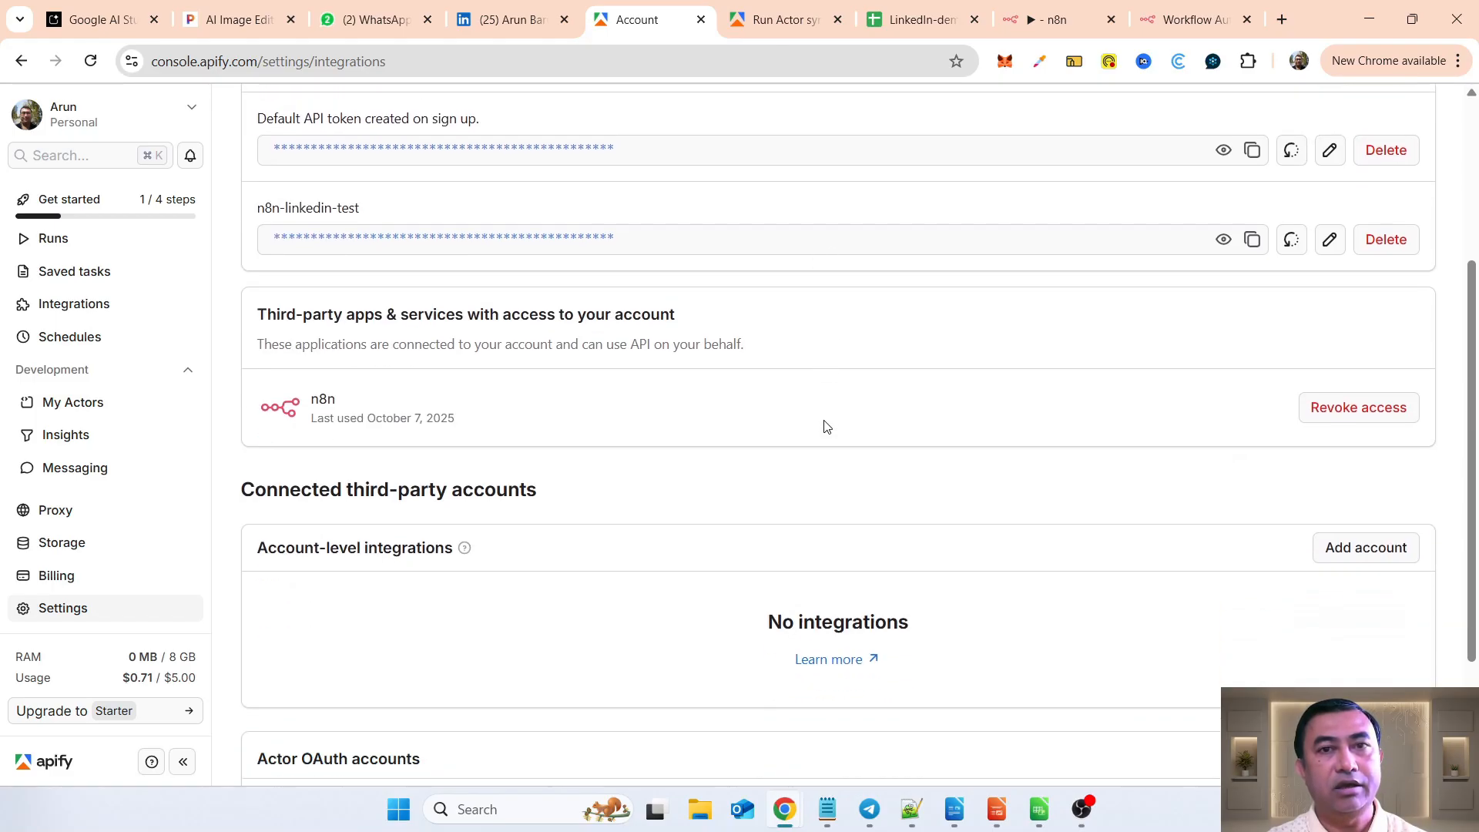
scroll(826, 426, "up", 2)
scroll(827, 426, "up", 2)
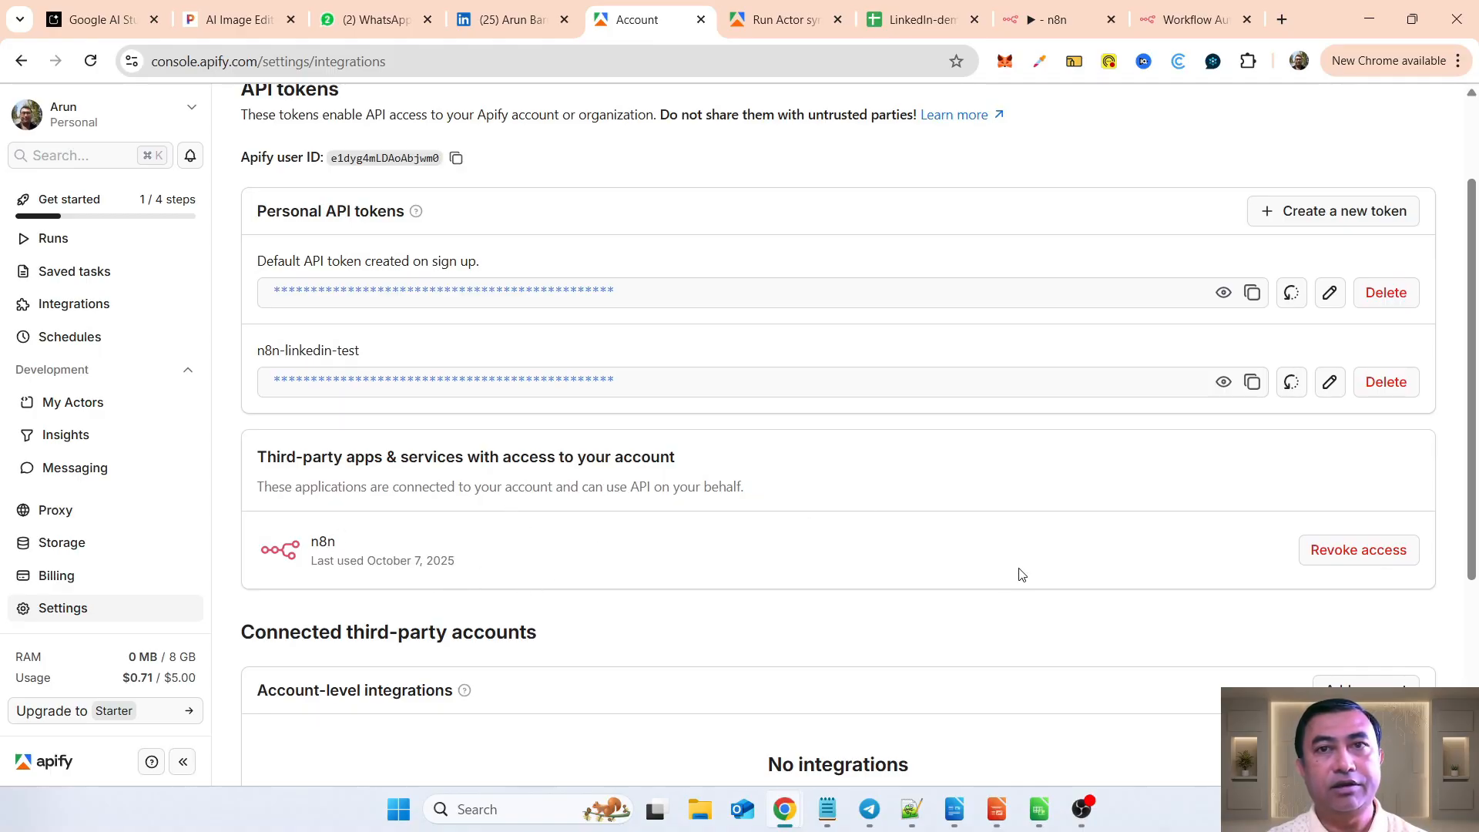
Step: Look at the form for creating a personal API token, cancel it, and locate the existing n8n-linkedin-test token
left_click(1314, 219)
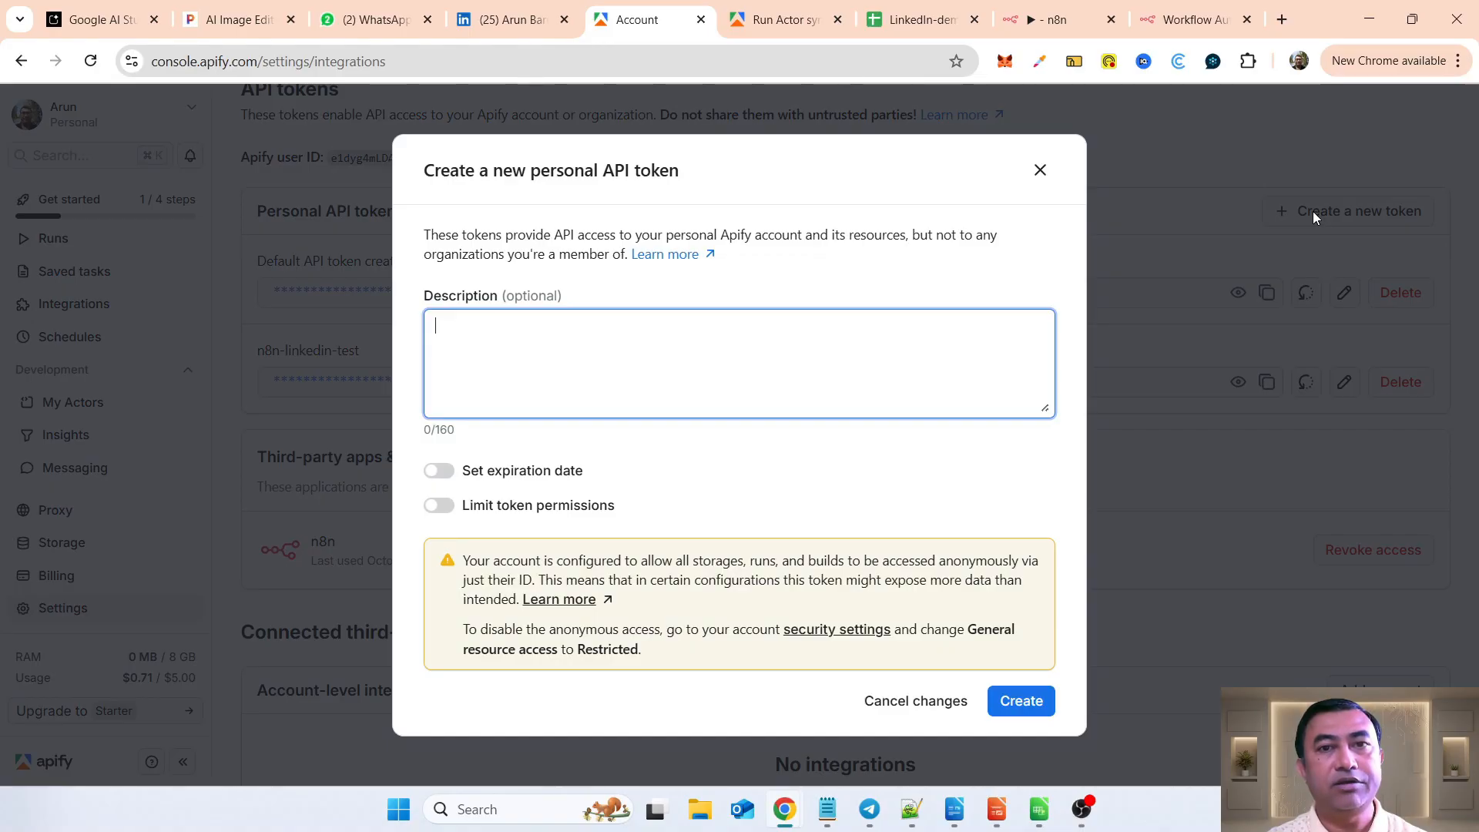
left_click(907, 703)
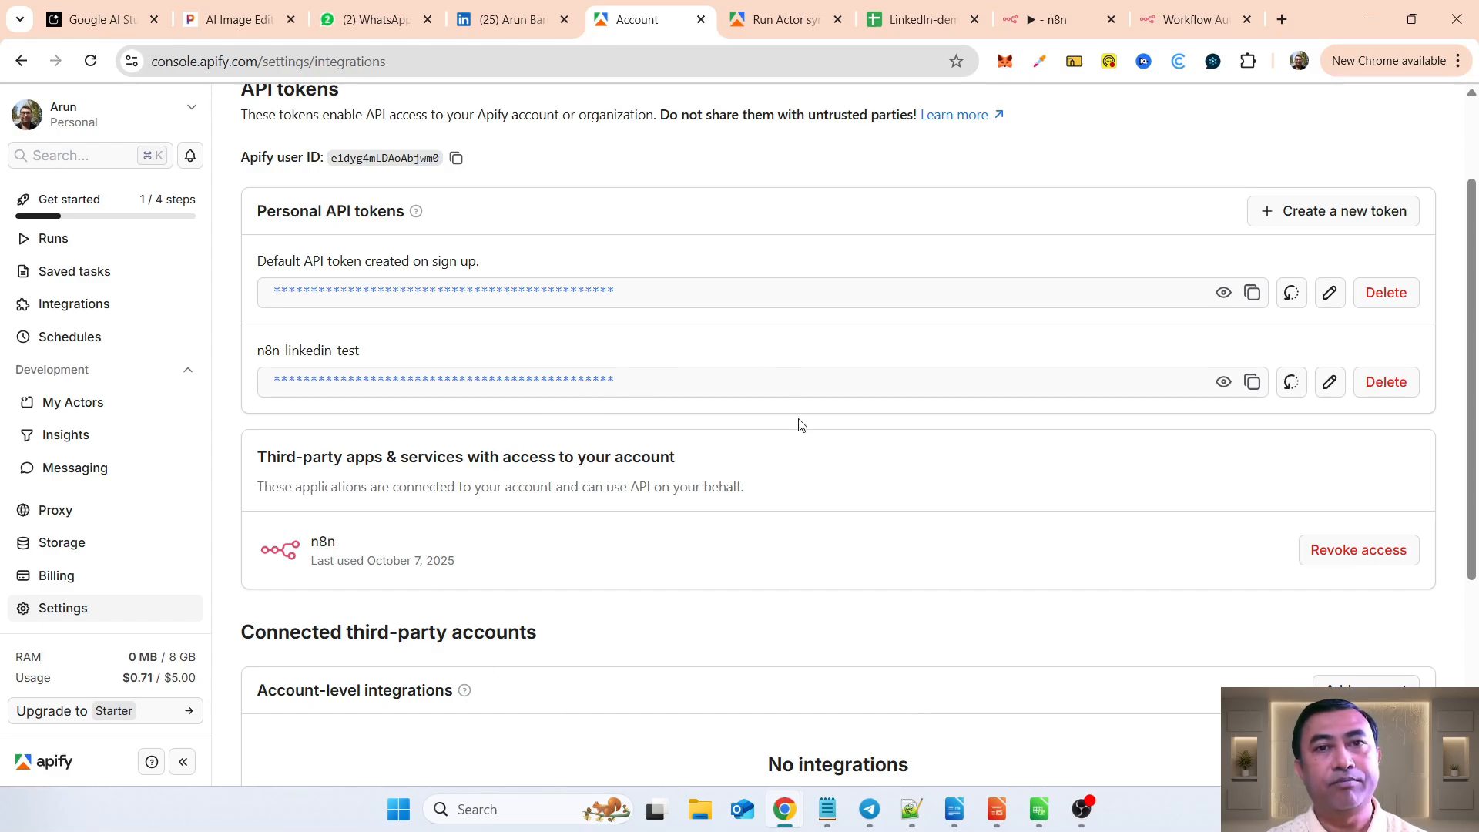
left_click_drag(265, 351, 420, 361)
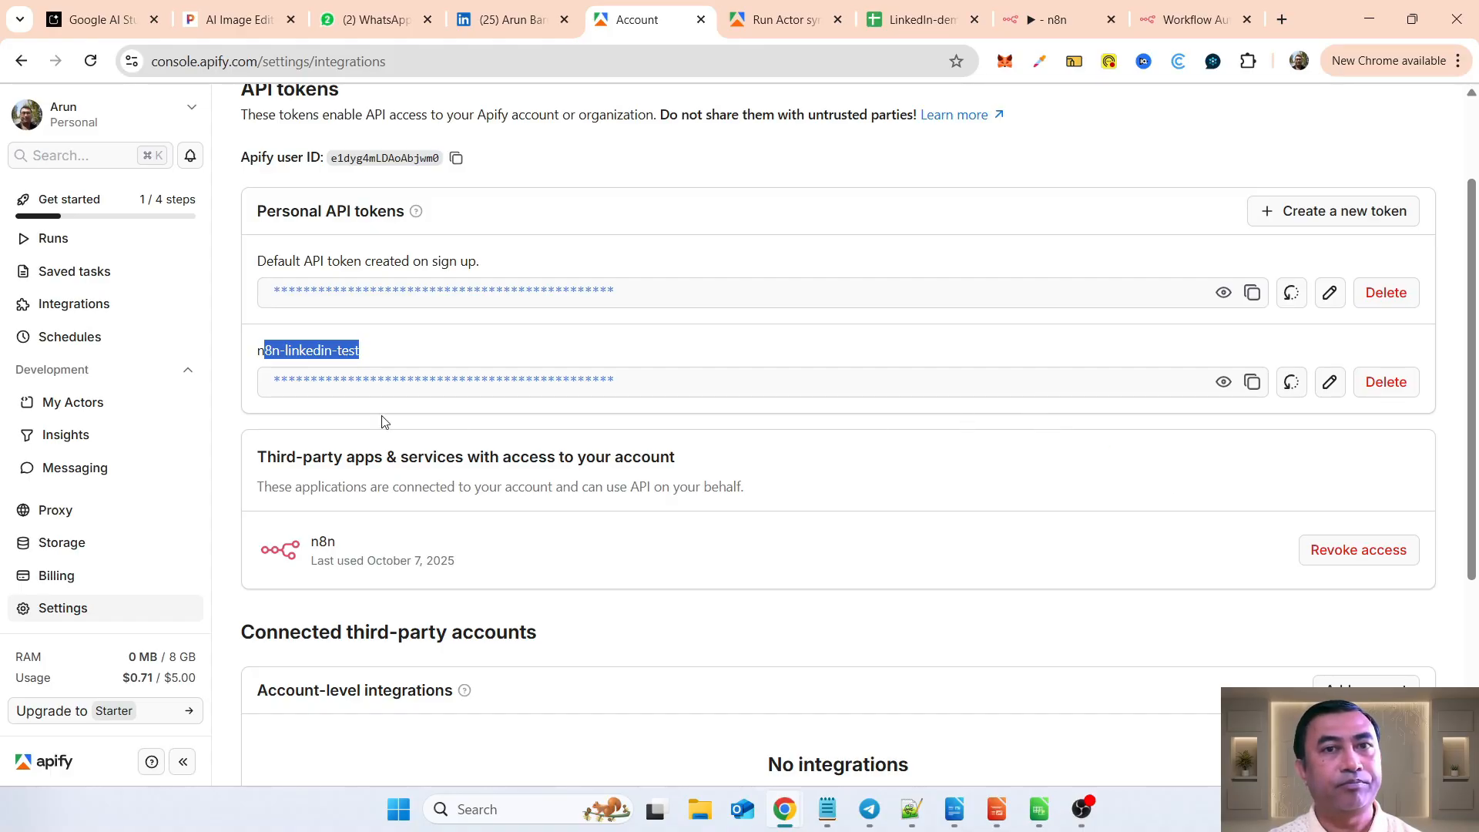
Step: Return to the Actors list and open the API endpoints of the Linkedin Profile Posts Scraper [NO COOKIES]
scroll(83, 402, "up", 2)
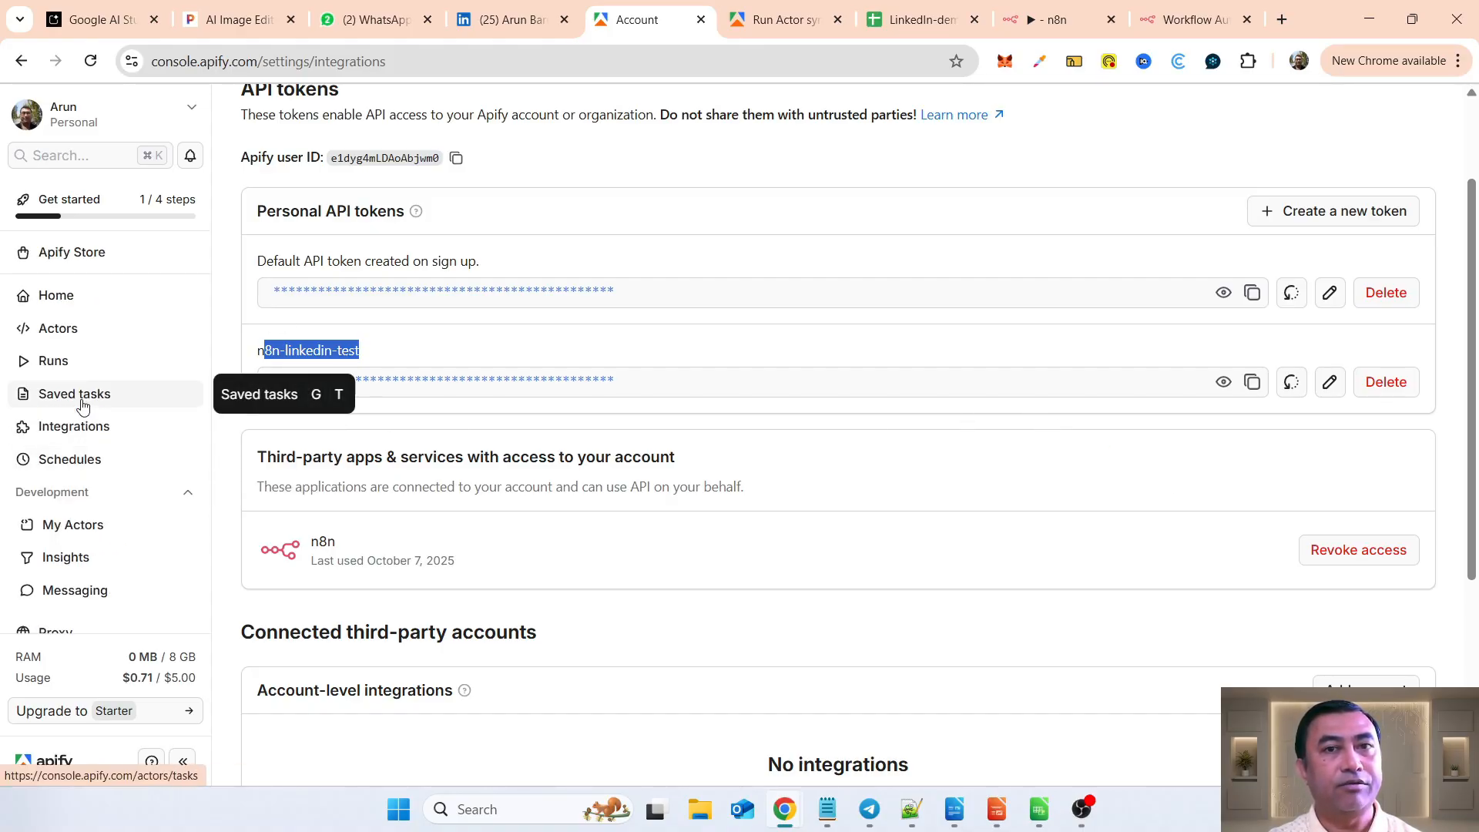
left_click(91, 531)
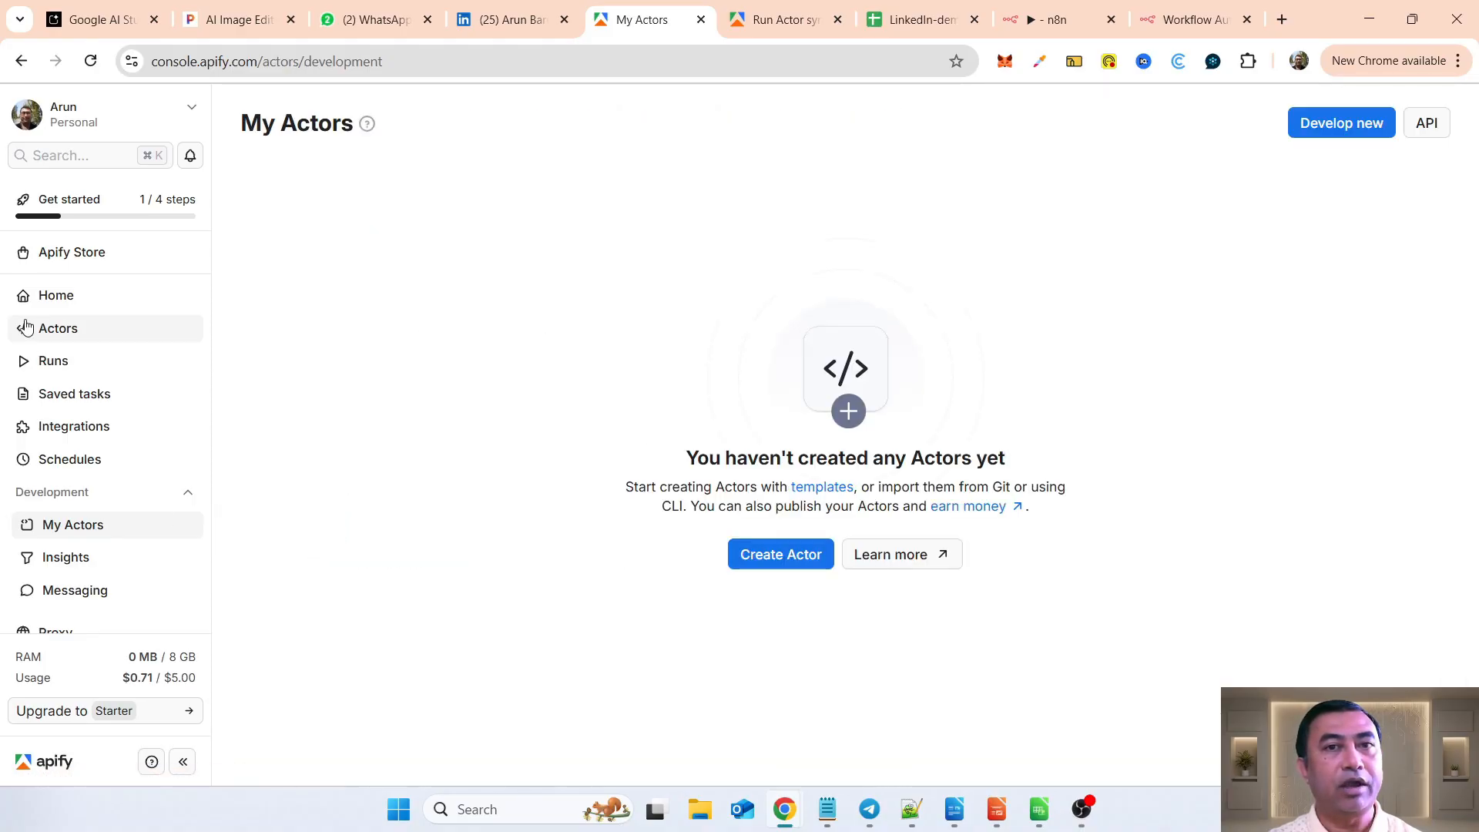
left_click(63, 336)
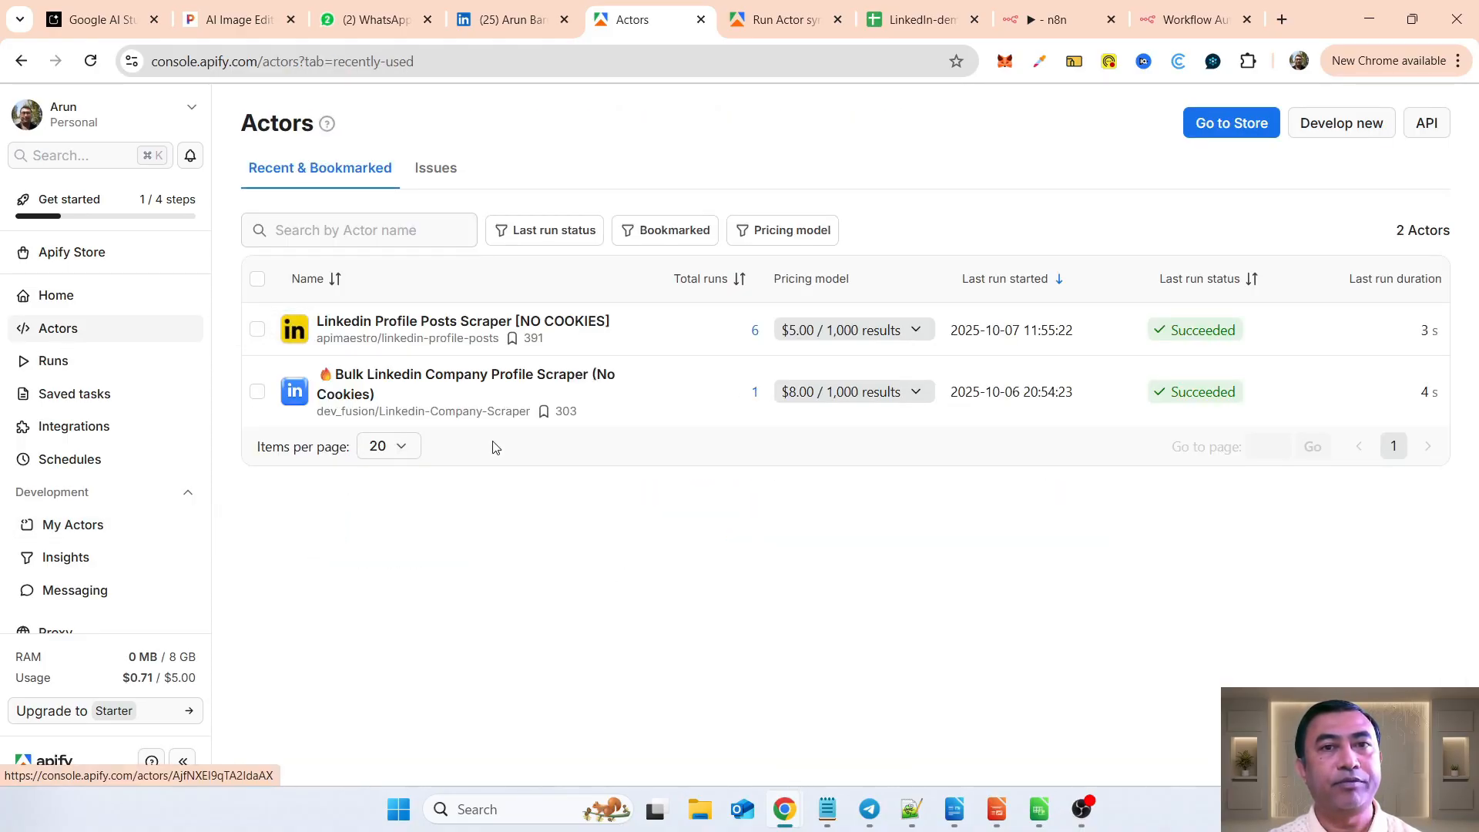
left_click(587, 327)
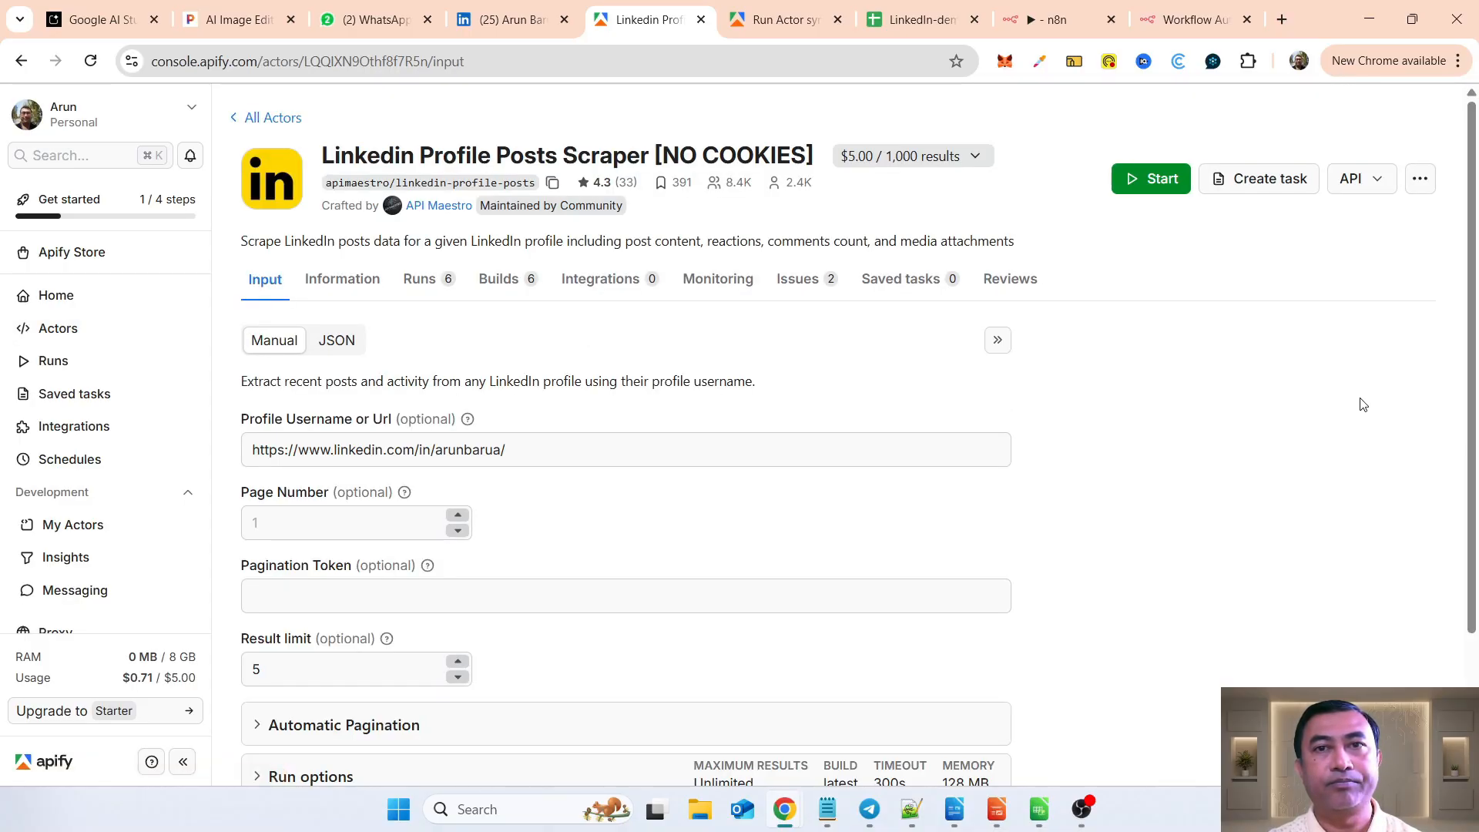
left_click(1375, 183)
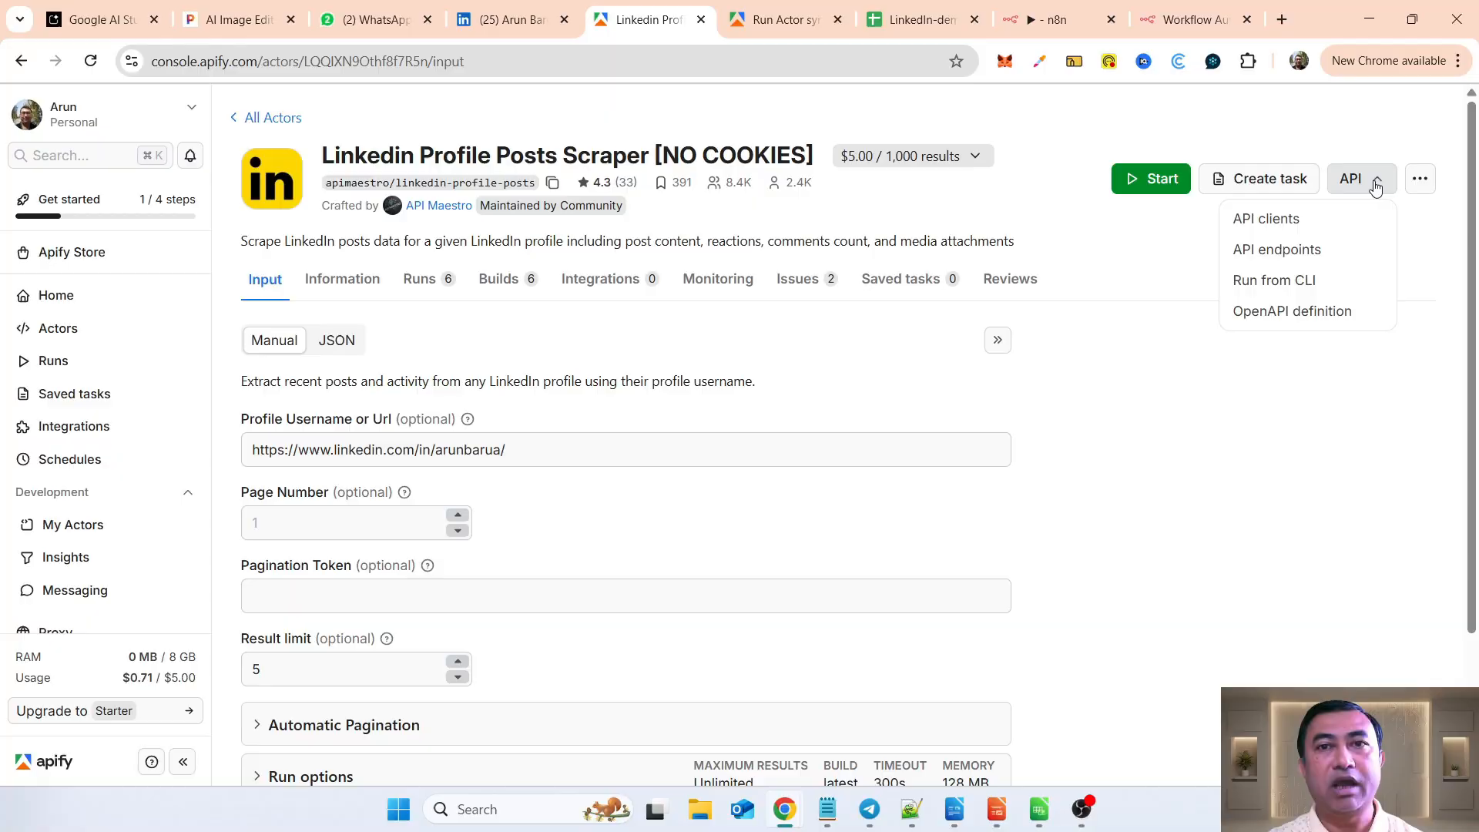
left_click(1271, 260)
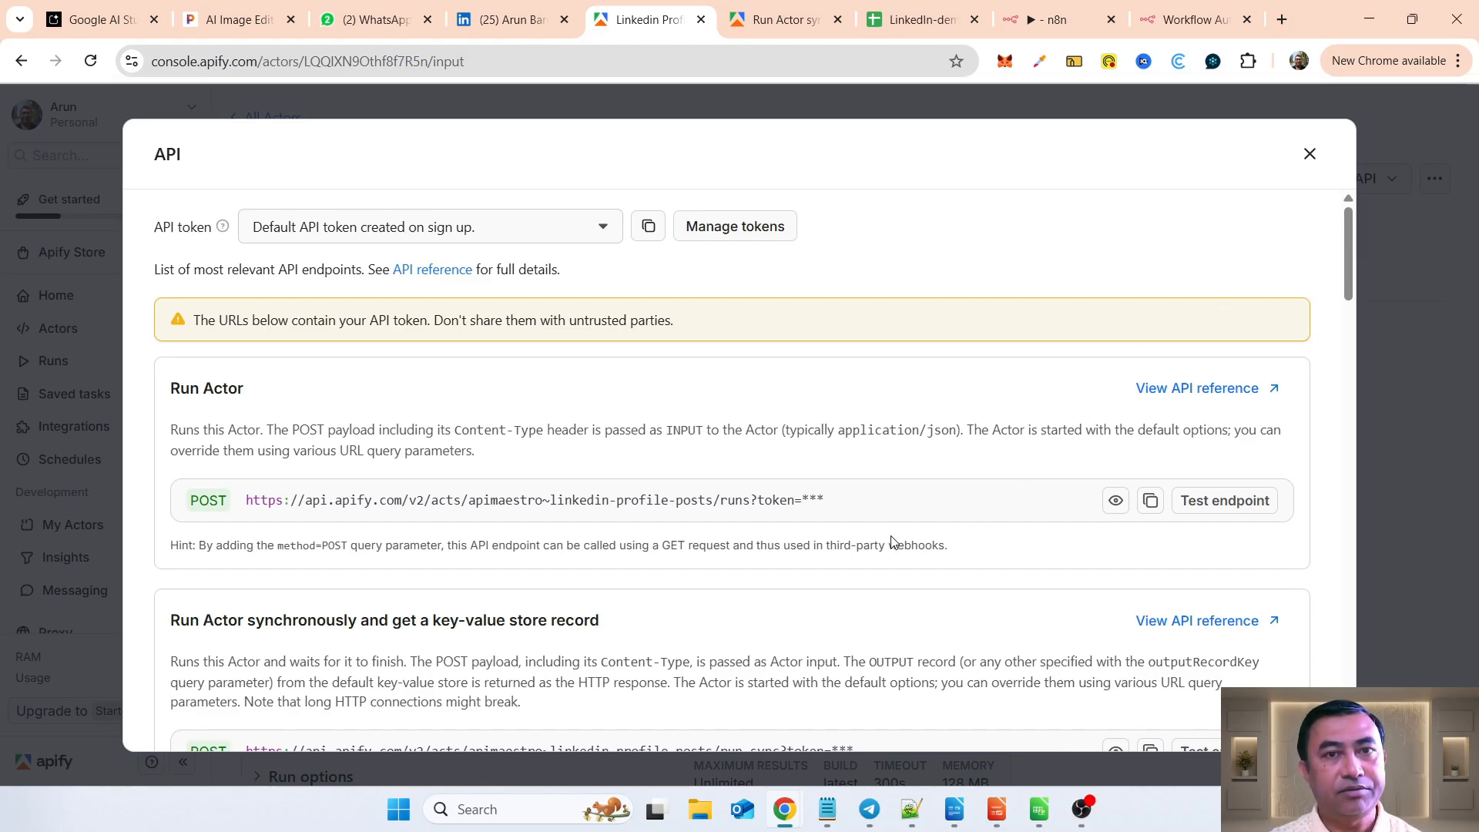
Step: Copy the URL of the "Run Actor synchronously and get dataset items" endpoint, test the endpoint, and return to the endpoint list
scroll(893, 541, "down", 5)
left_click_drag(170, 398, 545, 399)
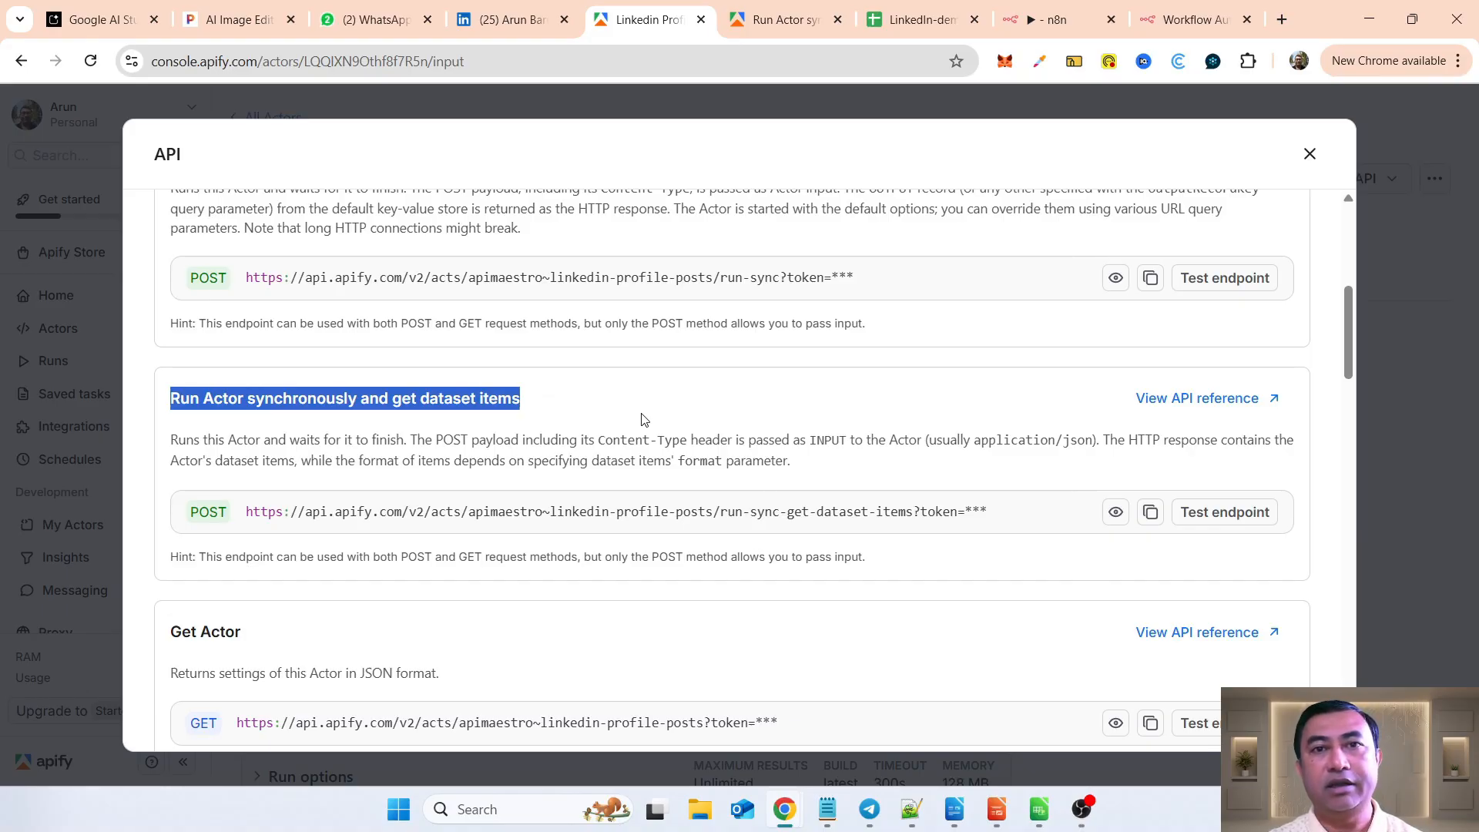
left_click(1153, 519)
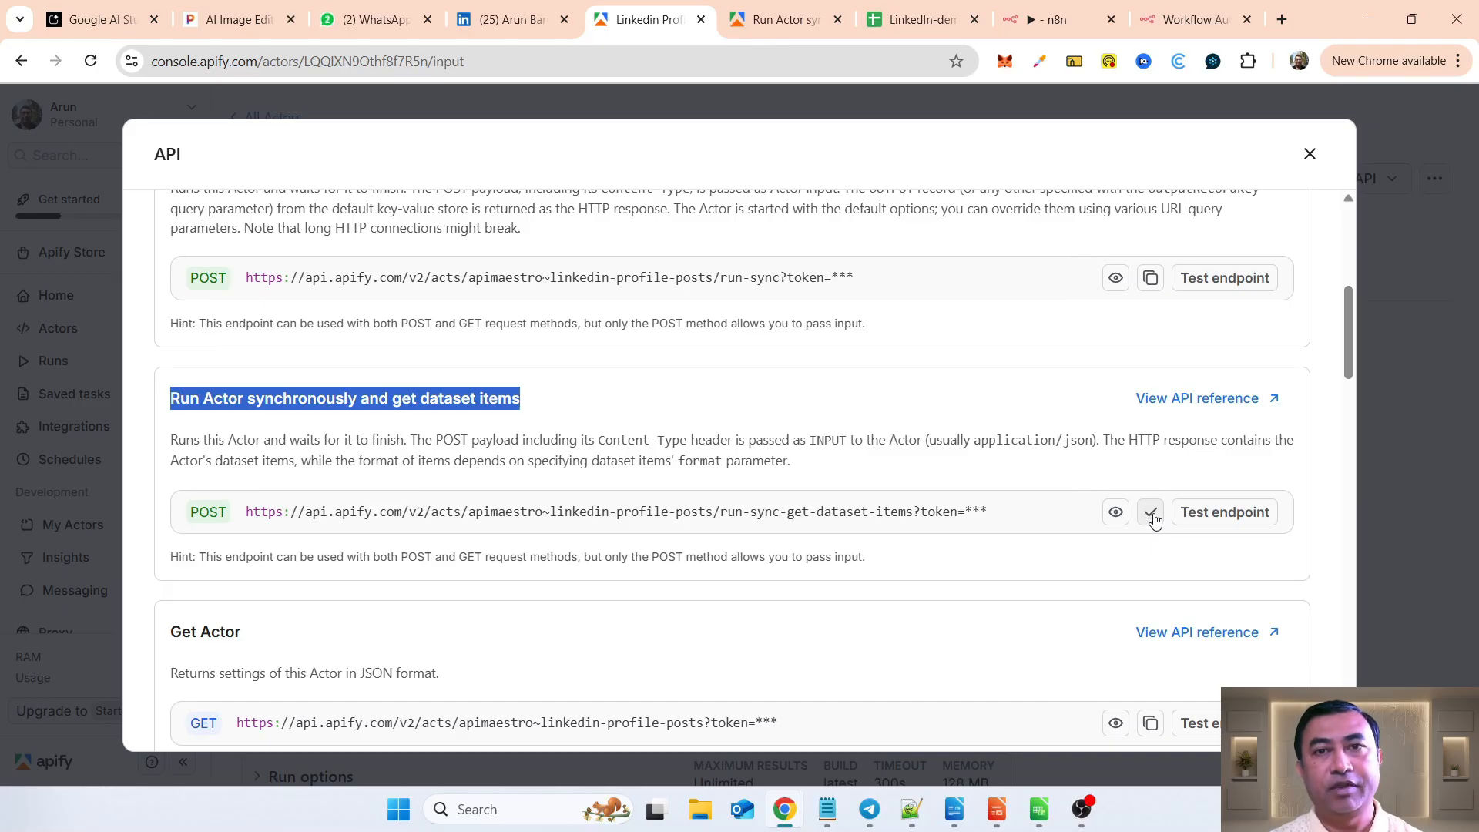
left_click(1228, 518)
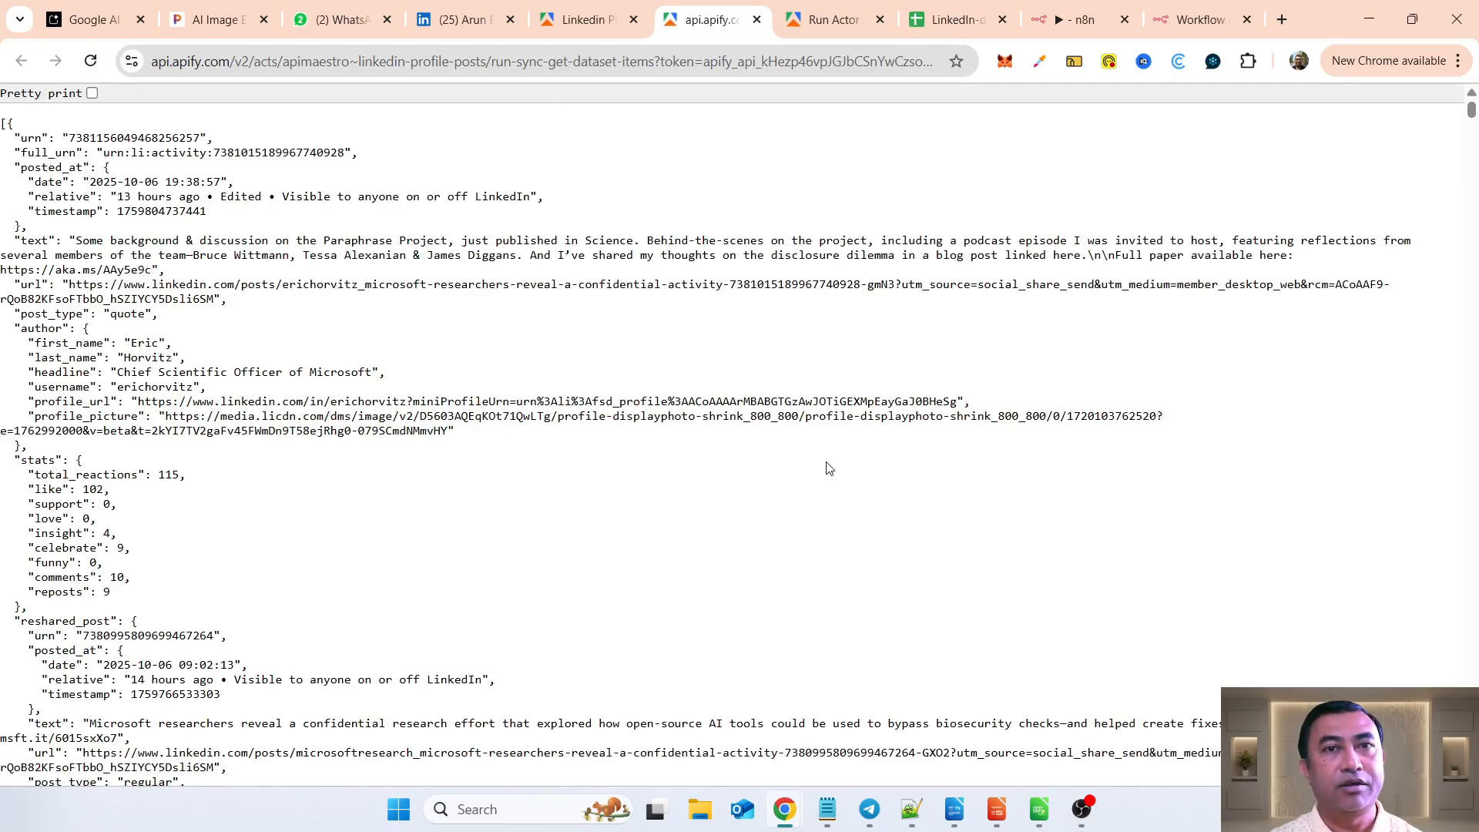
left_click(756, 19)
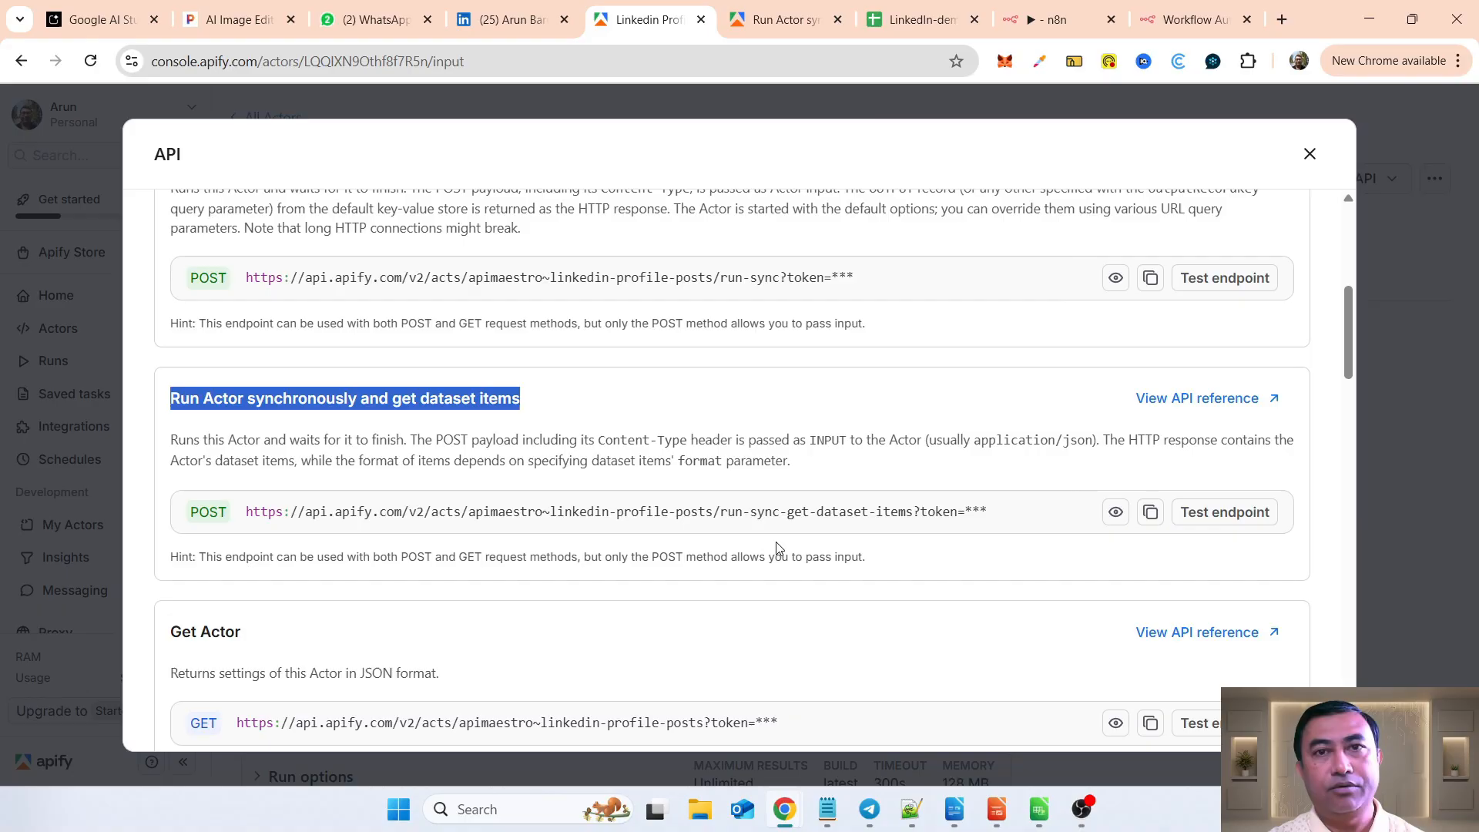
left_click(764, 513)
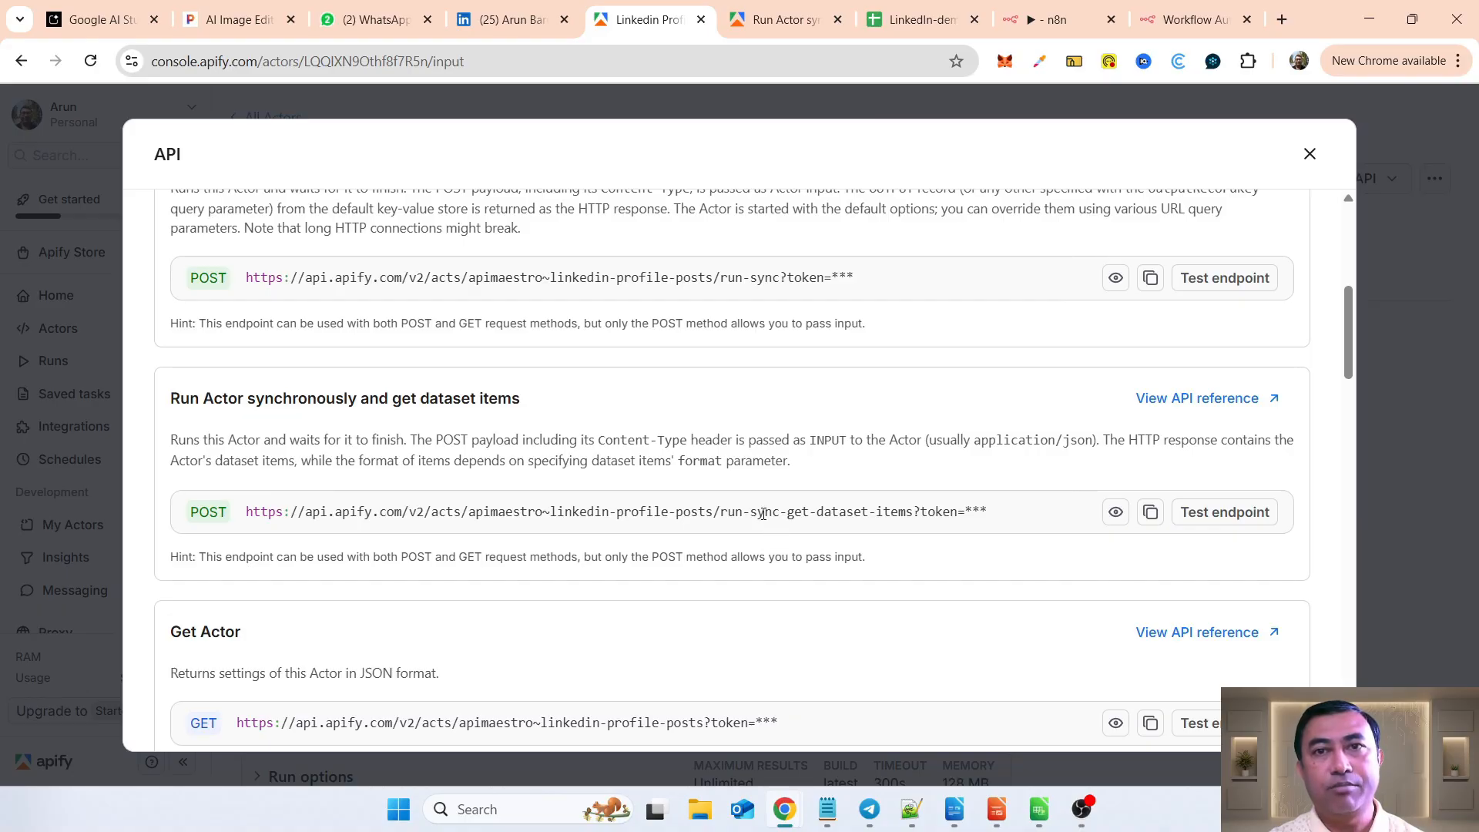
Step: Copy the cURL example from the endpoint's API reference and import it into the HTTP Request node in n8n
left_click(1155, 409)
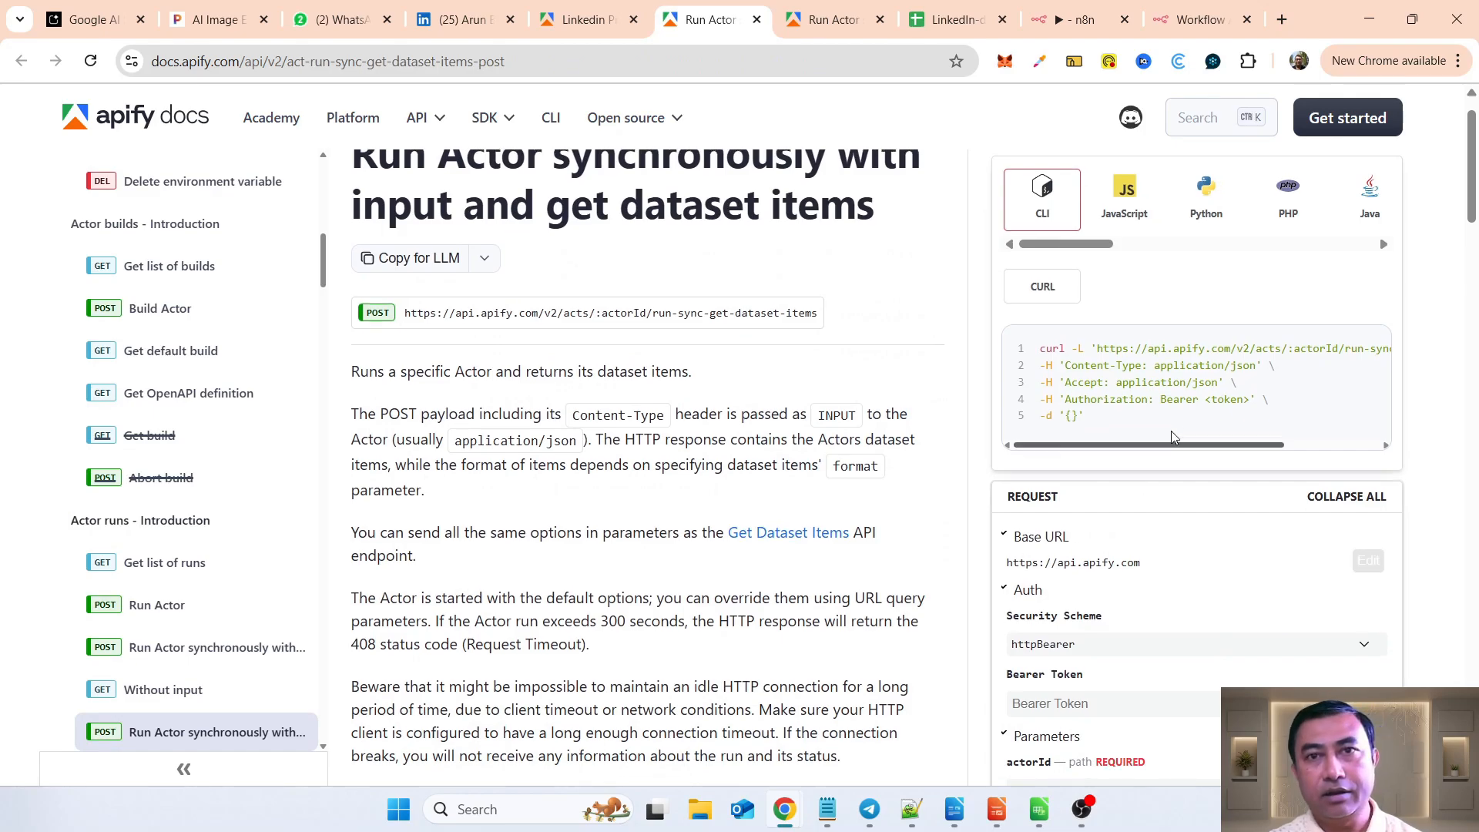
left_click_drag(1038, 347, 1077, 430)
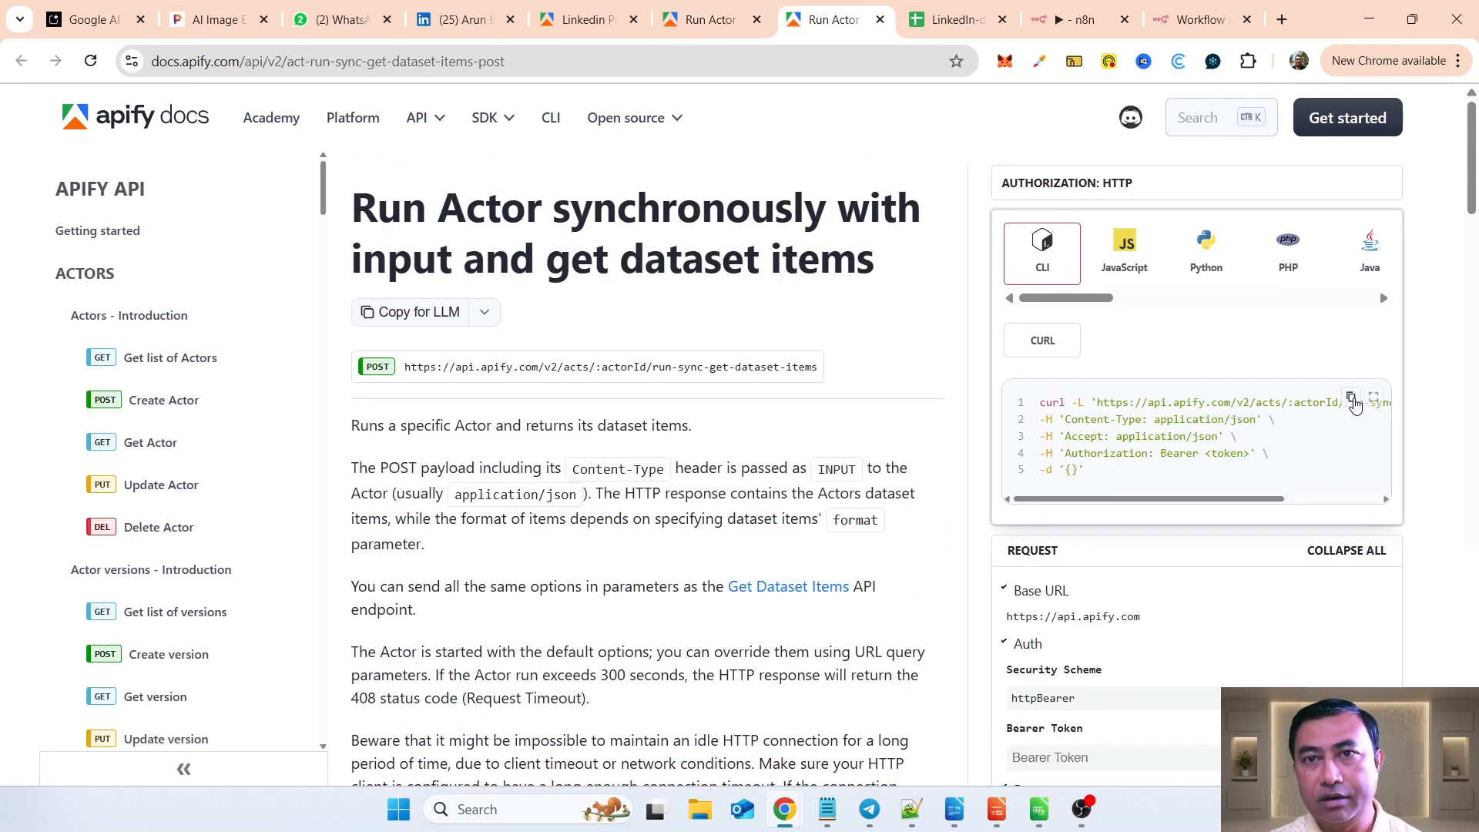
left_click(1352, 397)
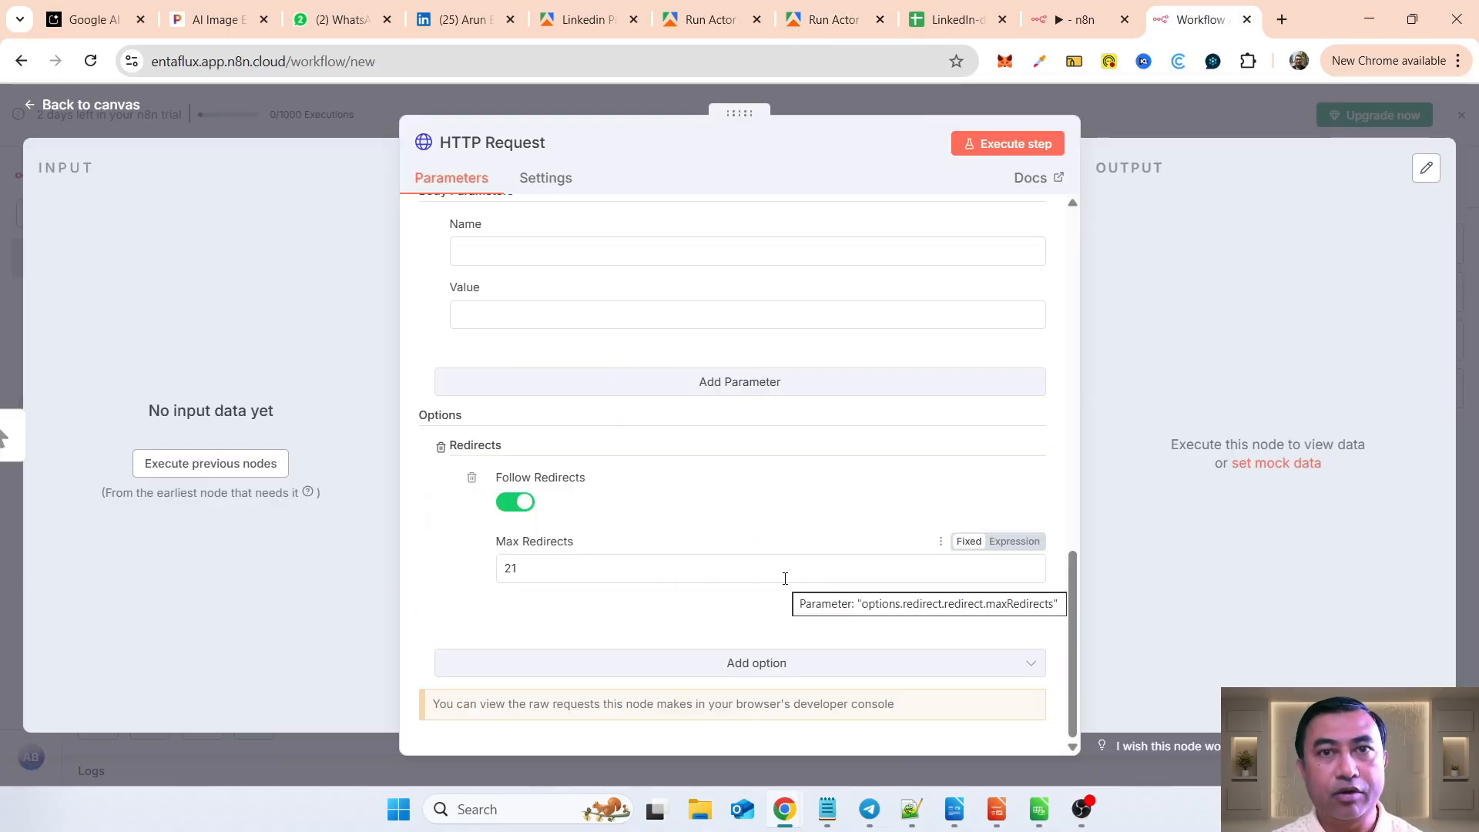
scroll(739, 357, "up", 10)
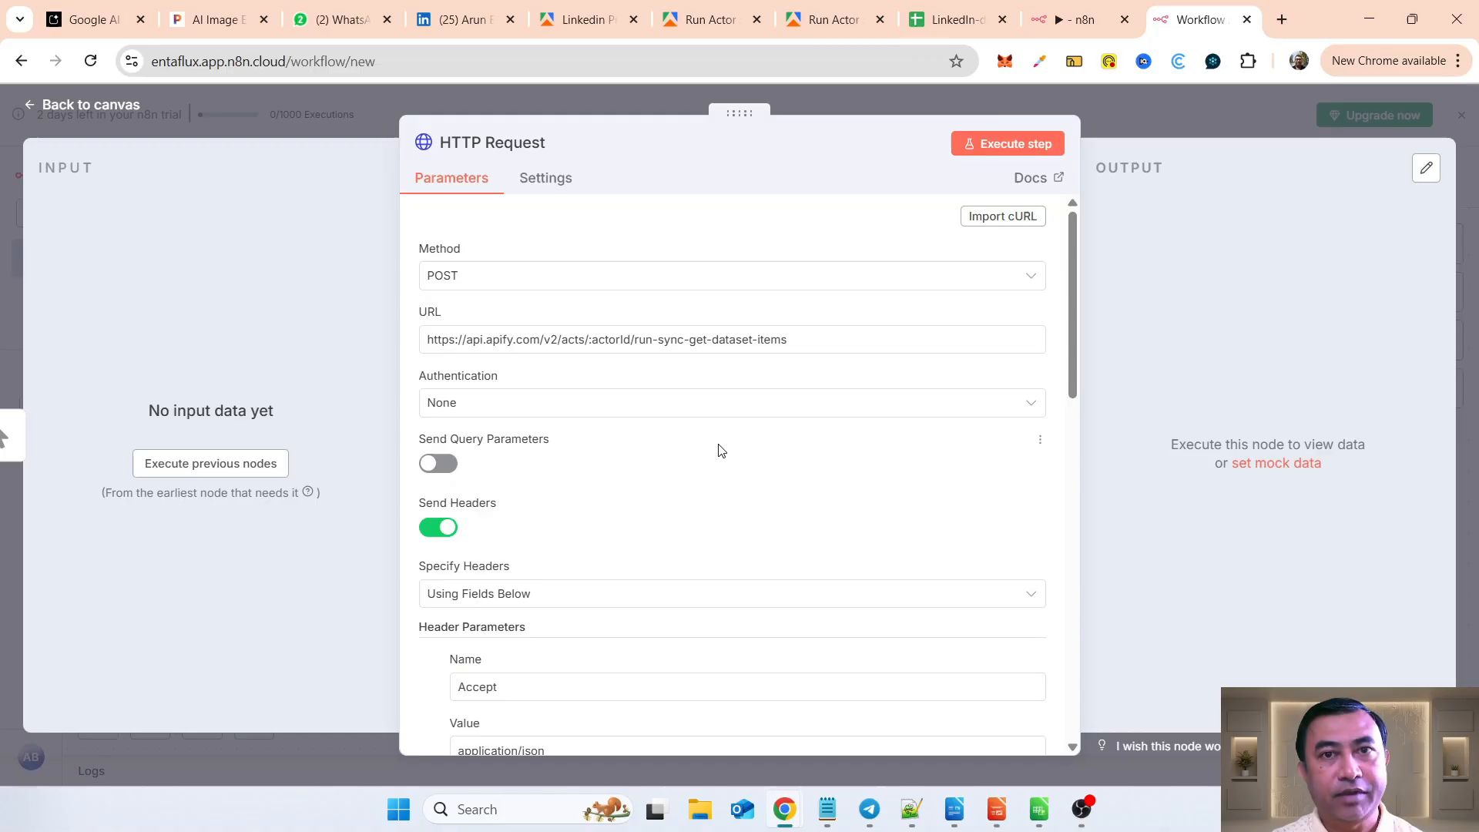
Step: Replace the :actorId placeholder in the HTTP Request URL, including its colon, with the scraper's Actor ID copied from its Apify page address
double_click(608, 342)
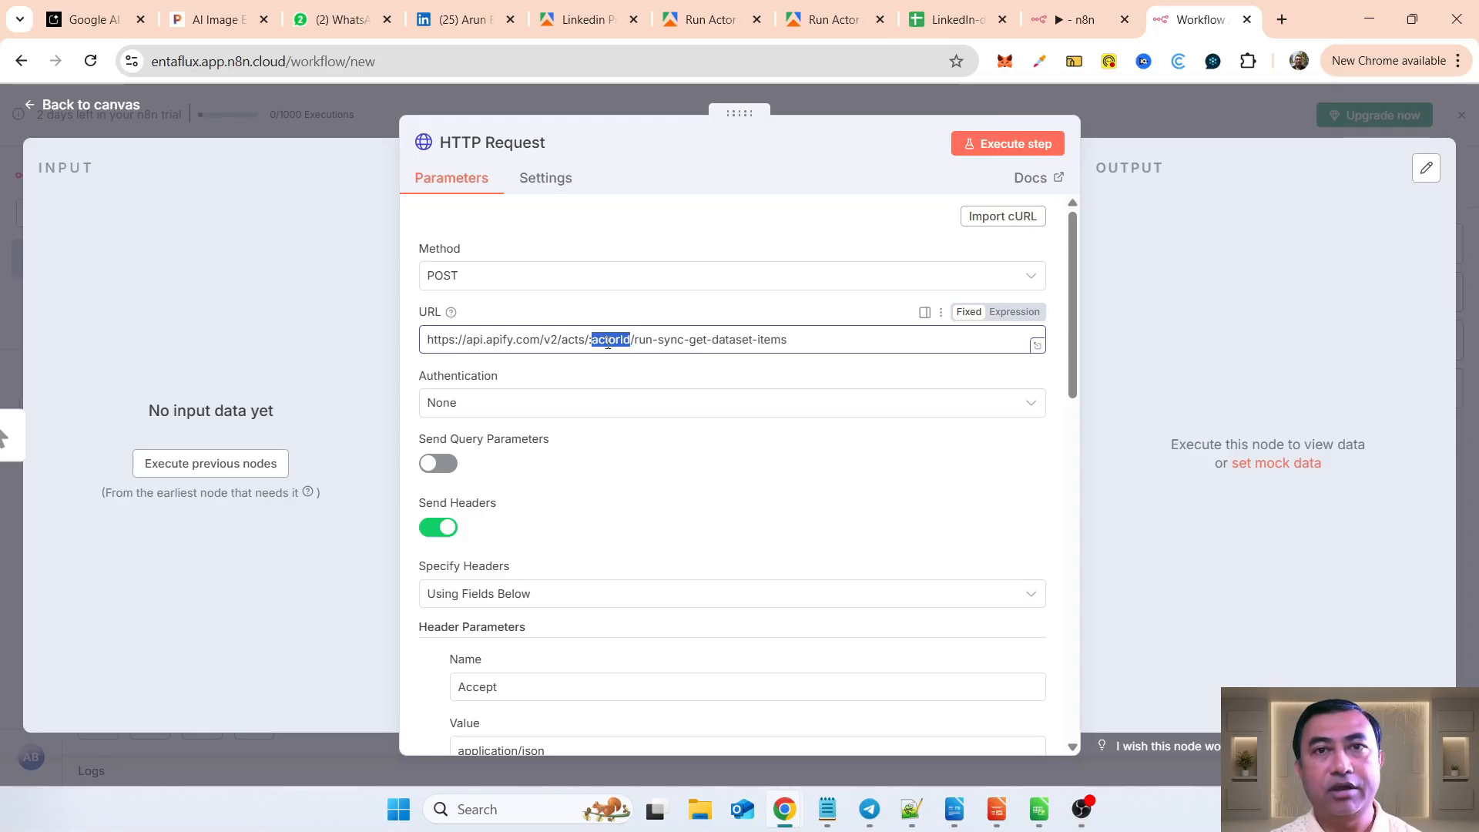
left_click(712, 21)
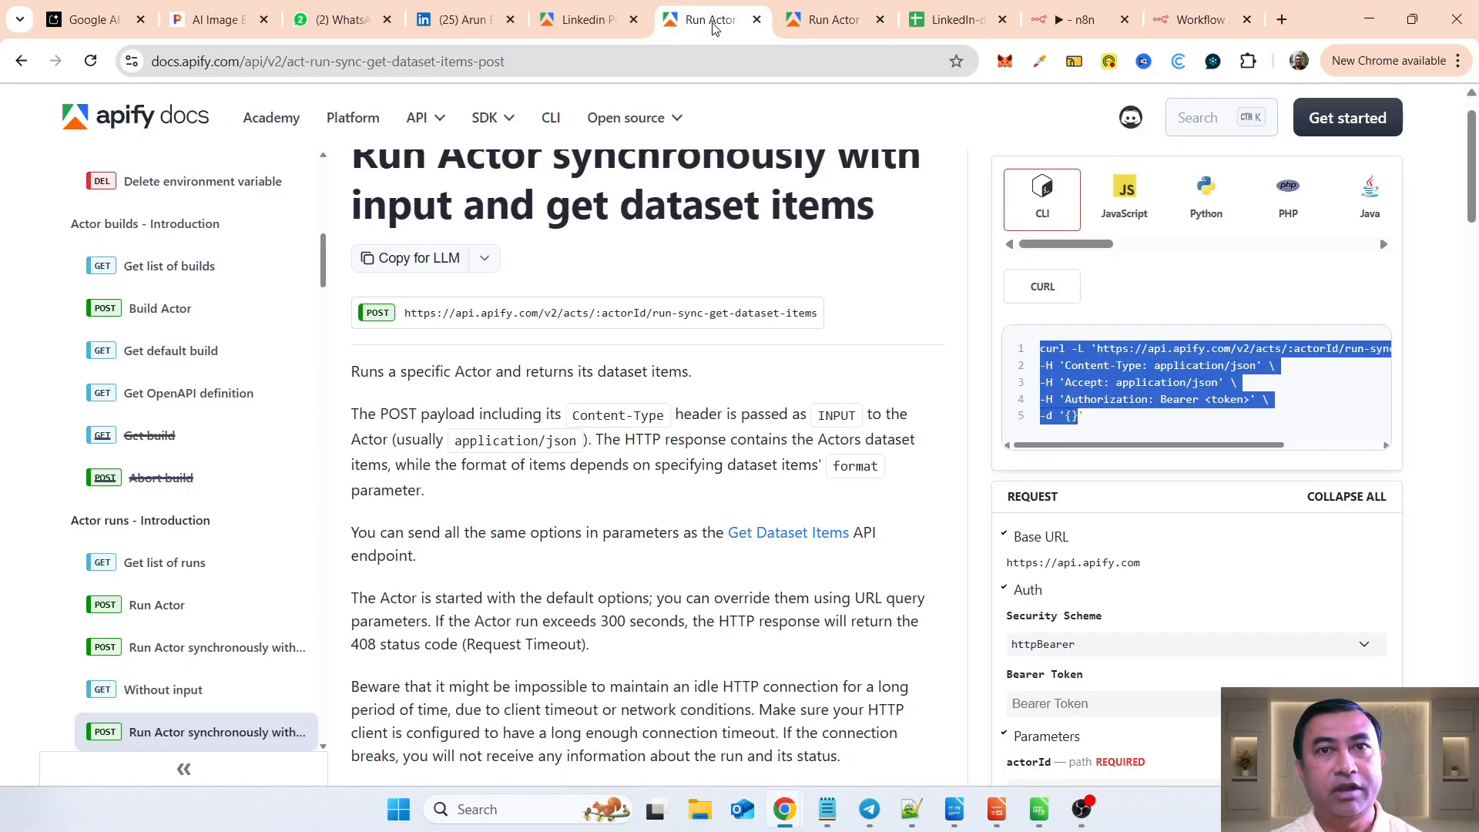
left_click(583, 20)
scroll(898, 439, "up", 6)
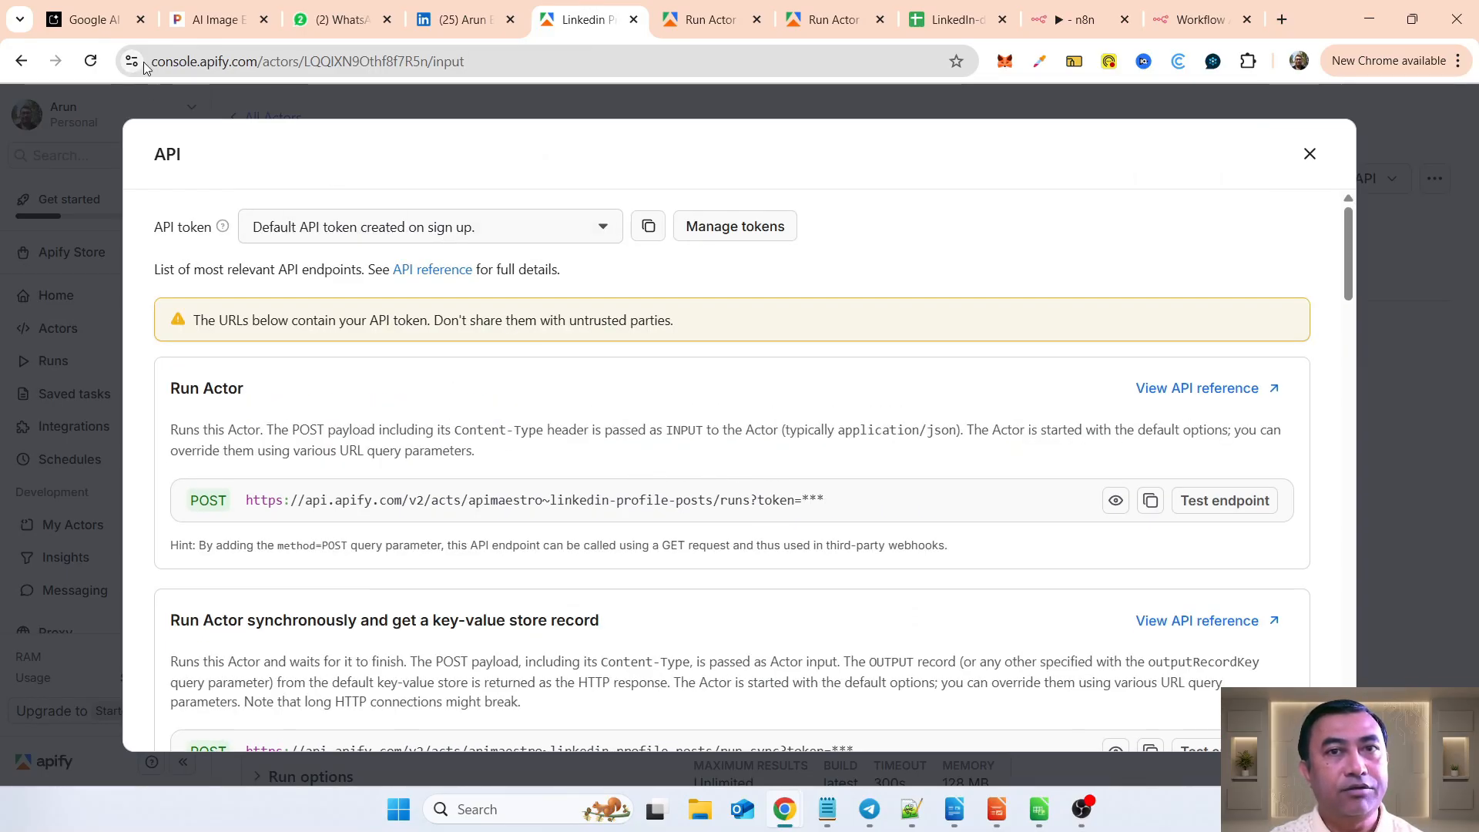
left_click_drag(154, 61, 319, 69)
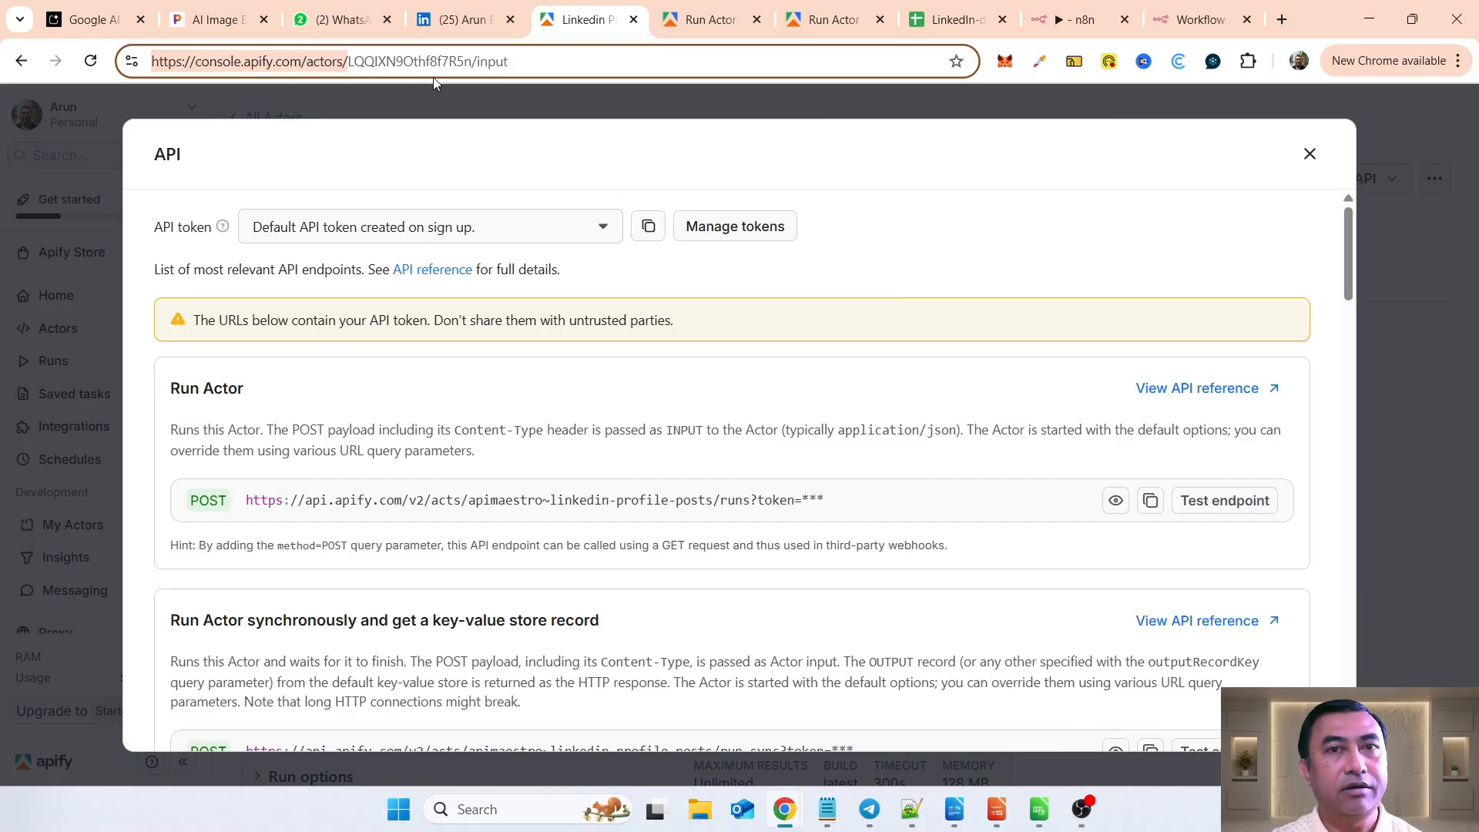
left_click(349, 61)
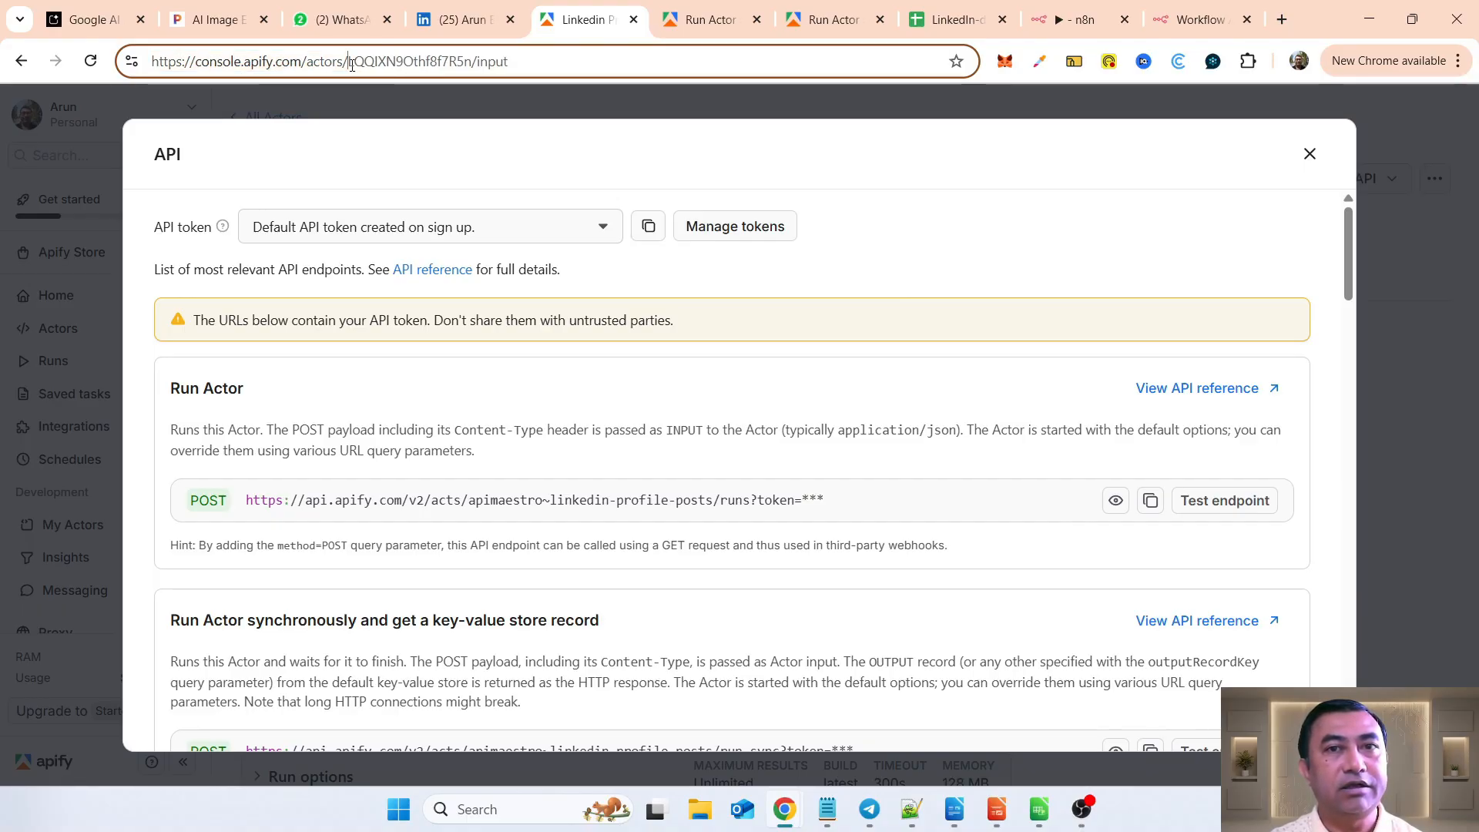
left_click(471, 61, "shift")
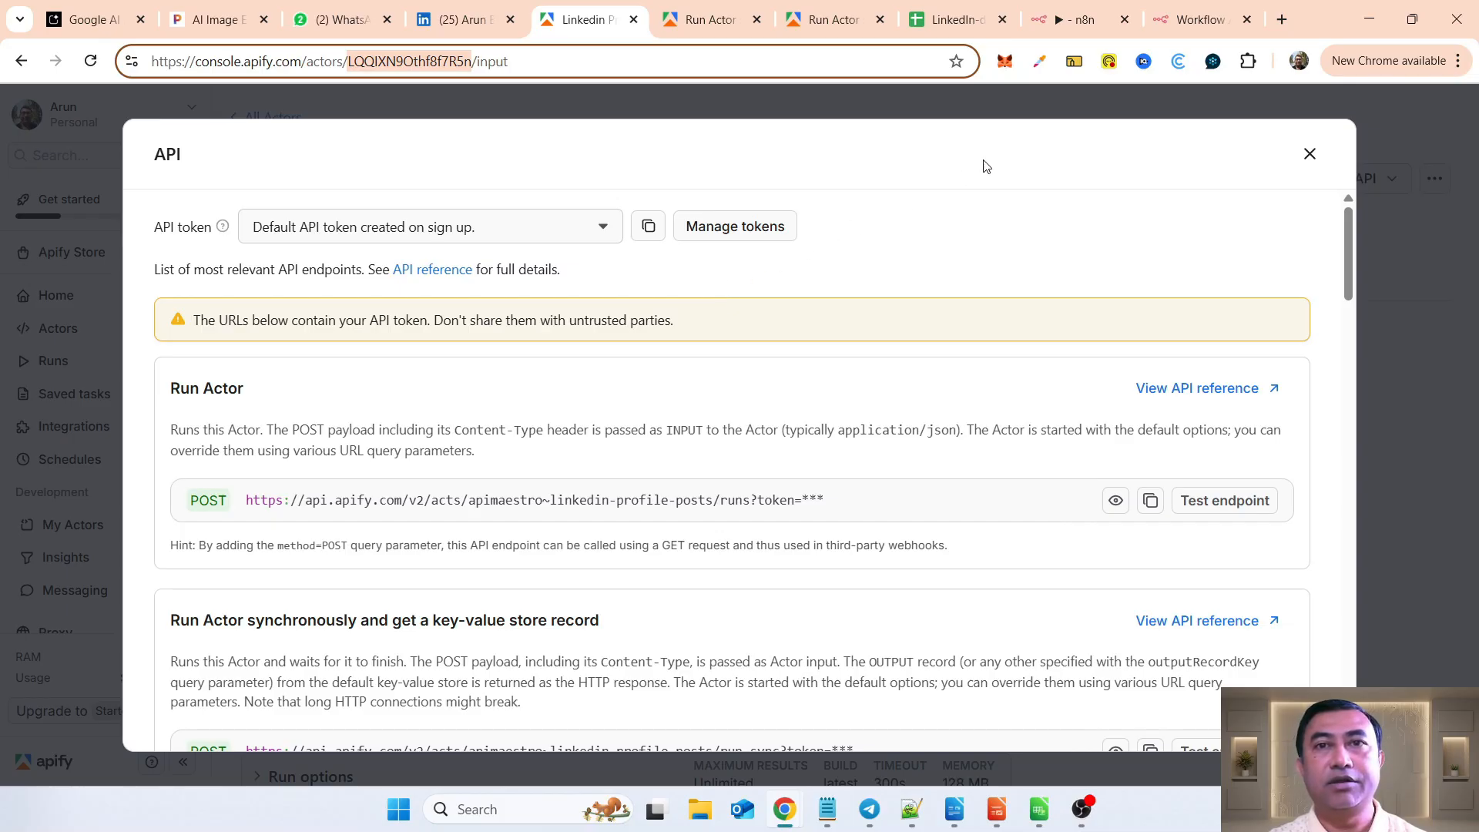
left_click(1161, 22)
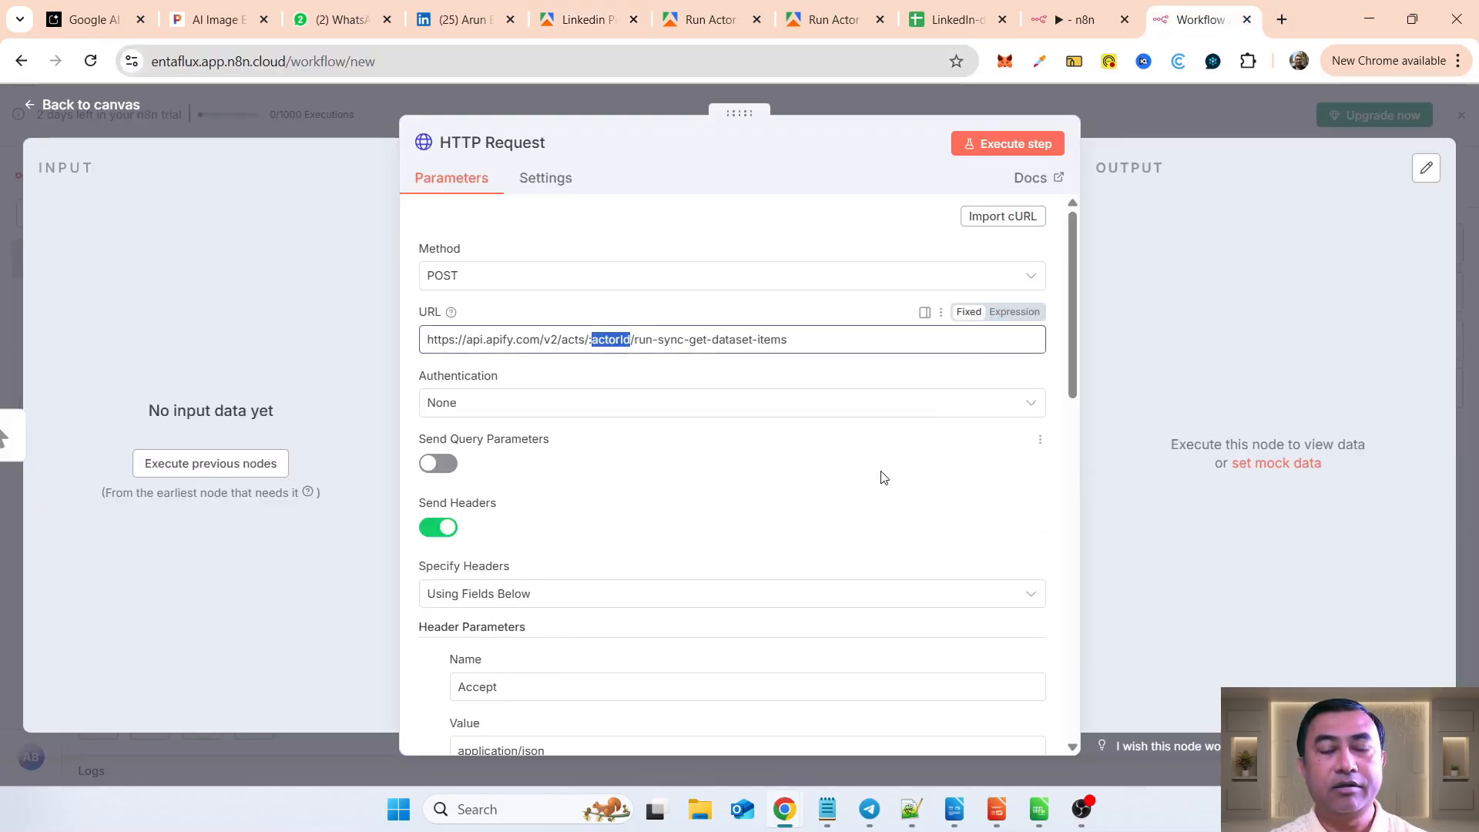
key("ctrl+v")
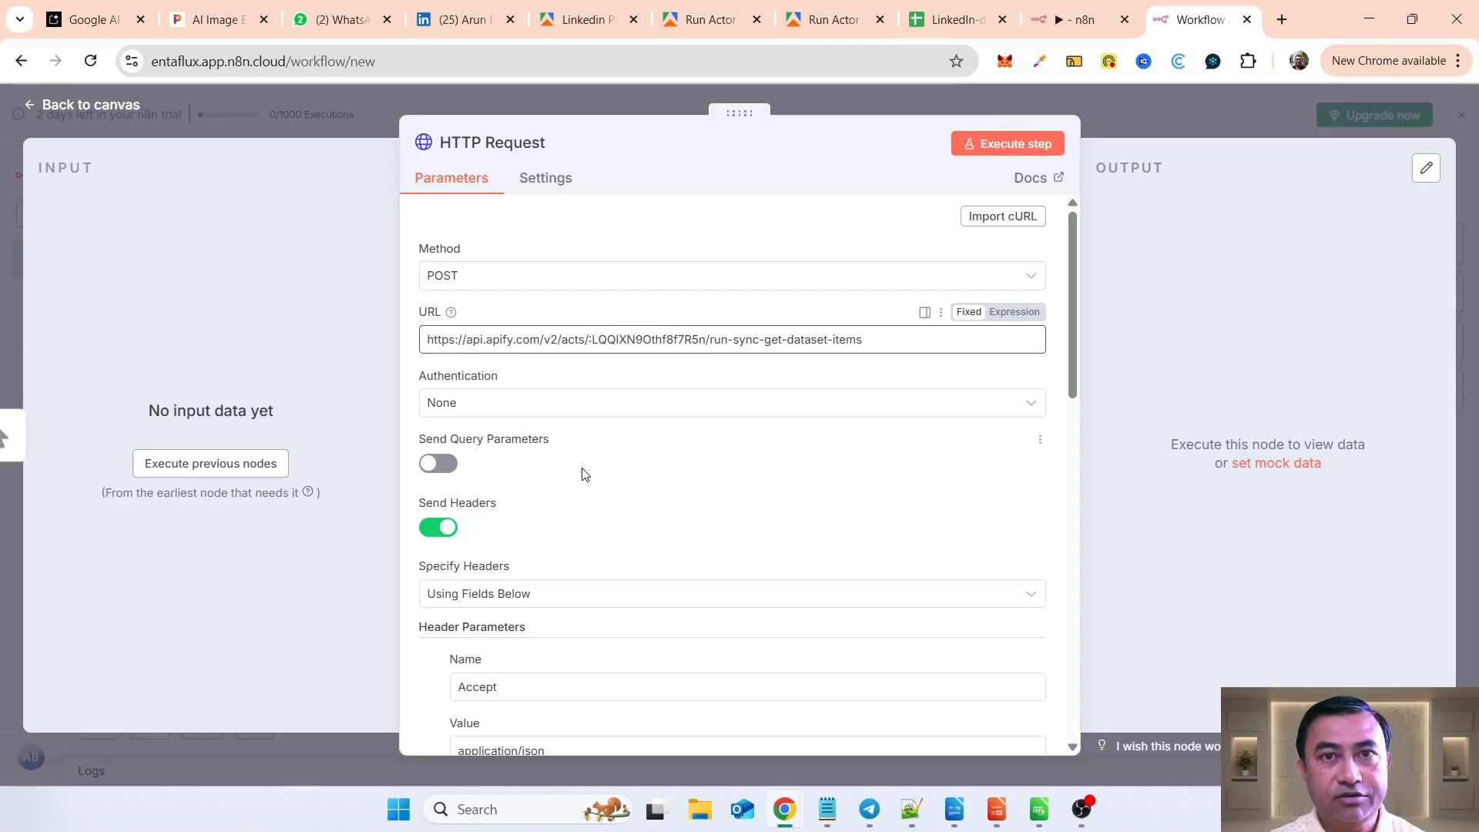
key("BackSpace")
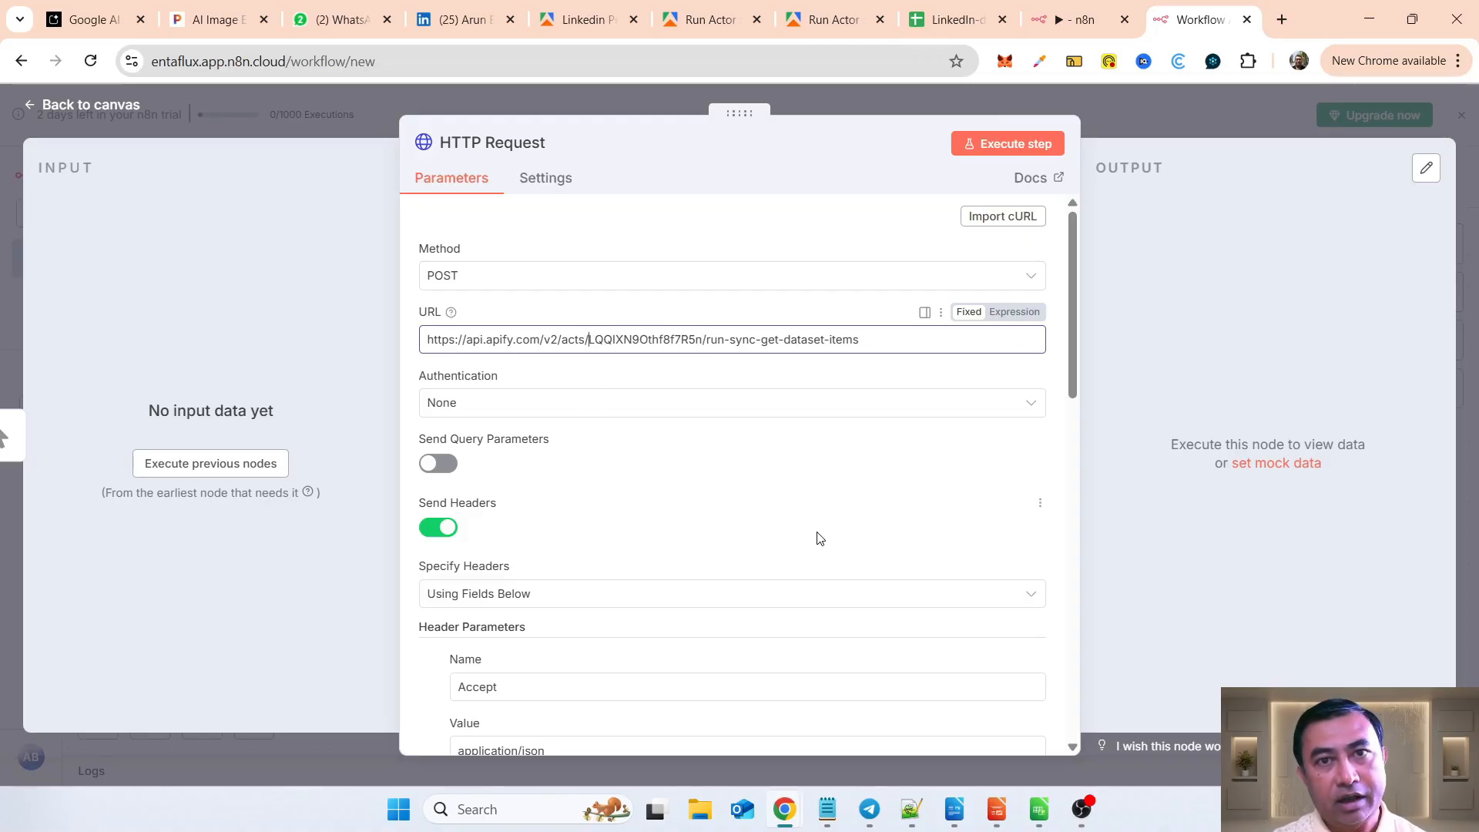
Step: Replace the <token> placeholder in the HTTP Request's Authorization header with the Apify API token, keeping the Bearer prefix
scroll(820, 538, "down", 3)
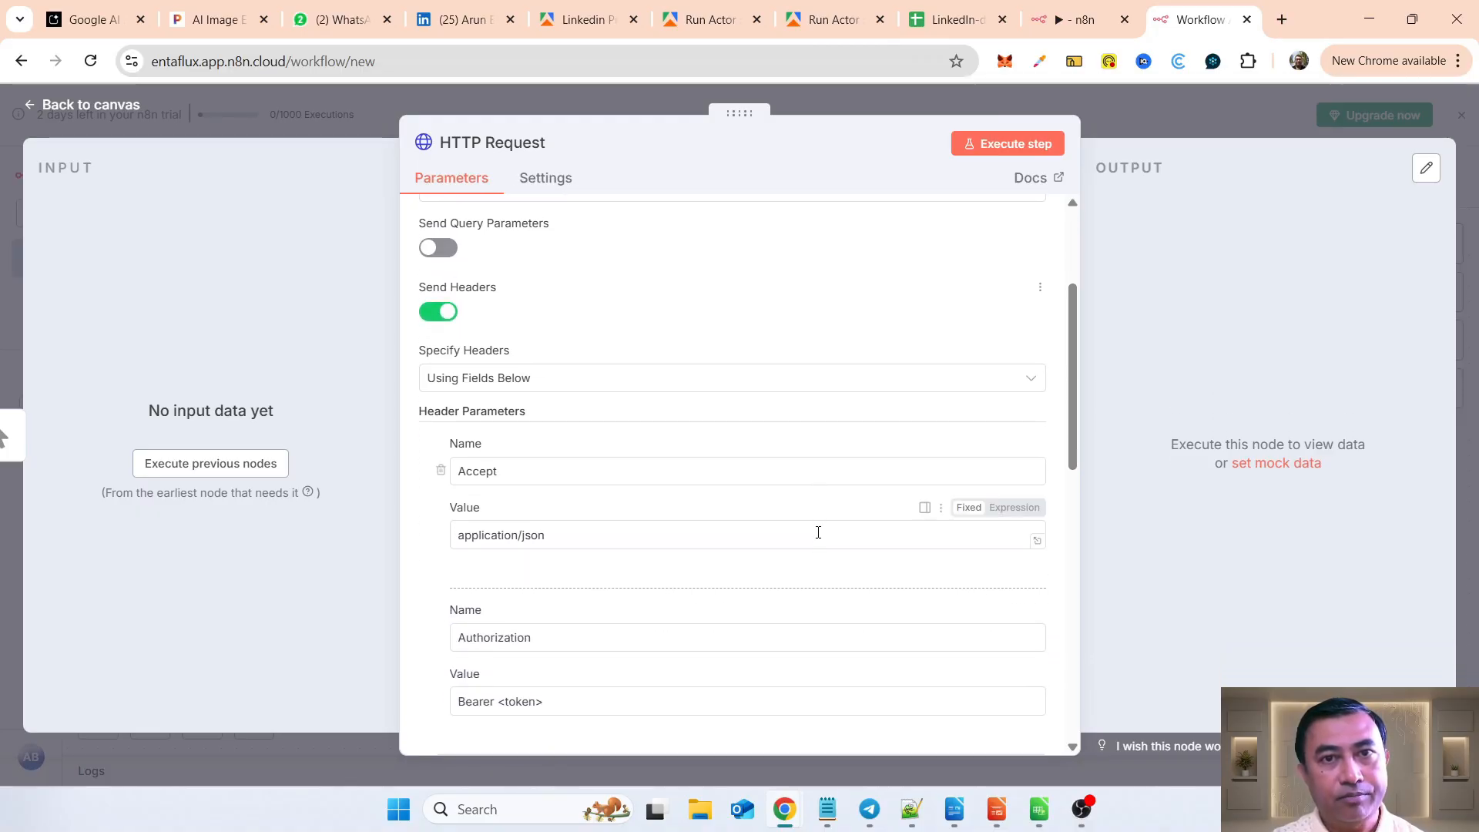
scroll(818, 532, "down", 2)
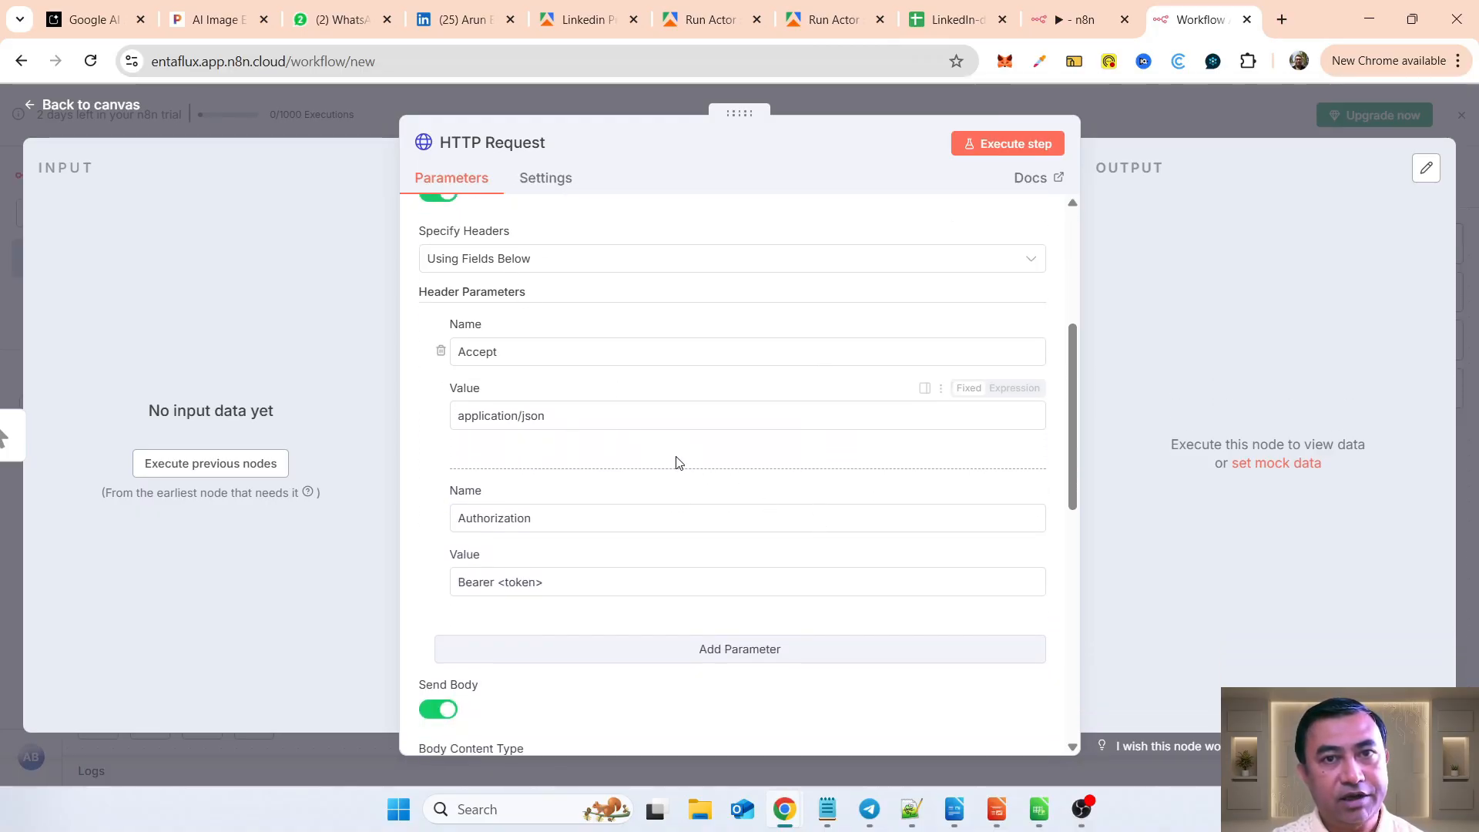
scroll(696, 531, "down", 2)
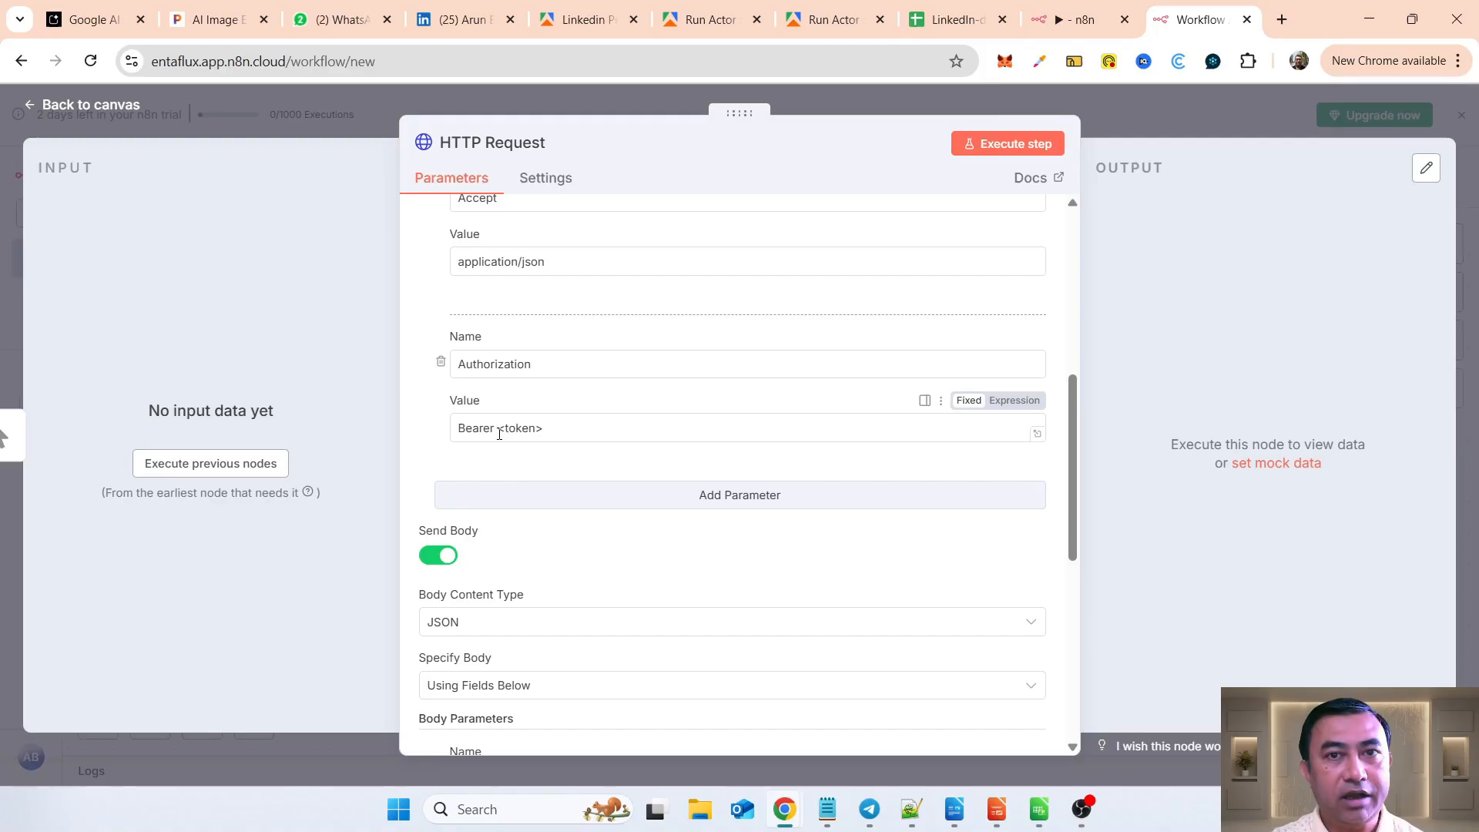
left_click_drag(499, 434, 531, 432)
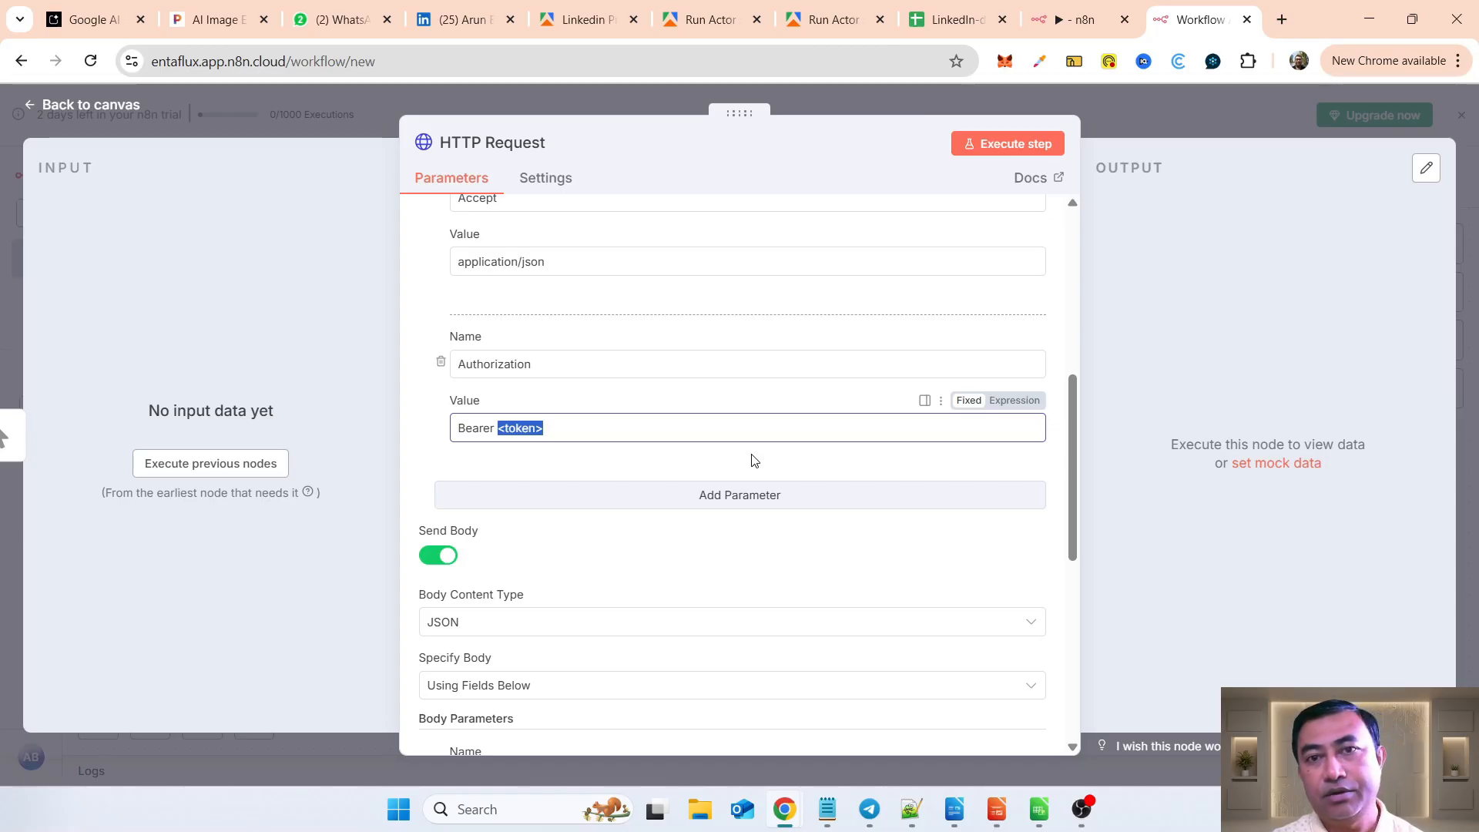
key("ctrl+v")
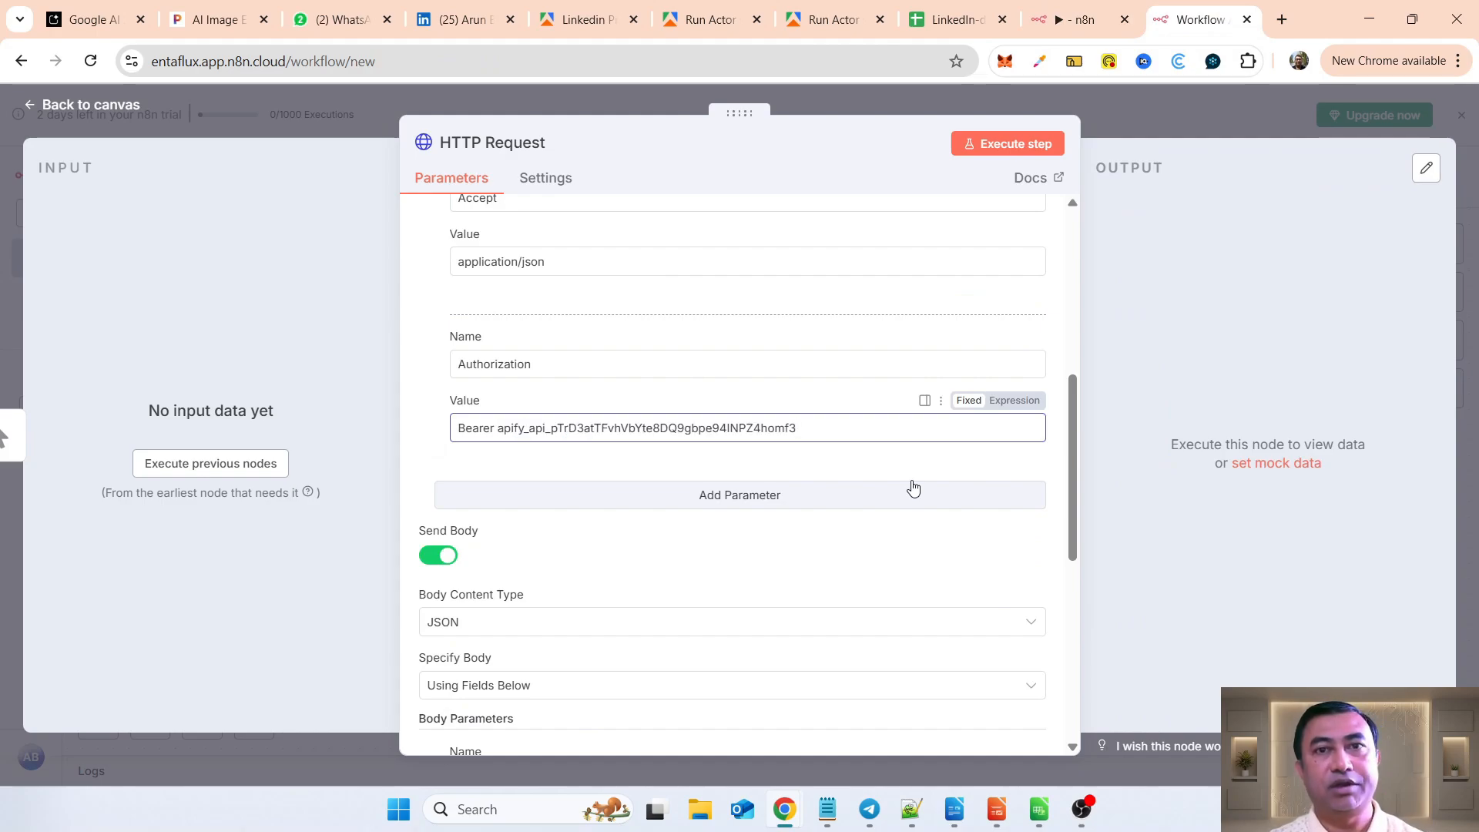
Step: Set the request's body content type to JSON and specify the body using JSON
scroll(912, 537, "down", 3)
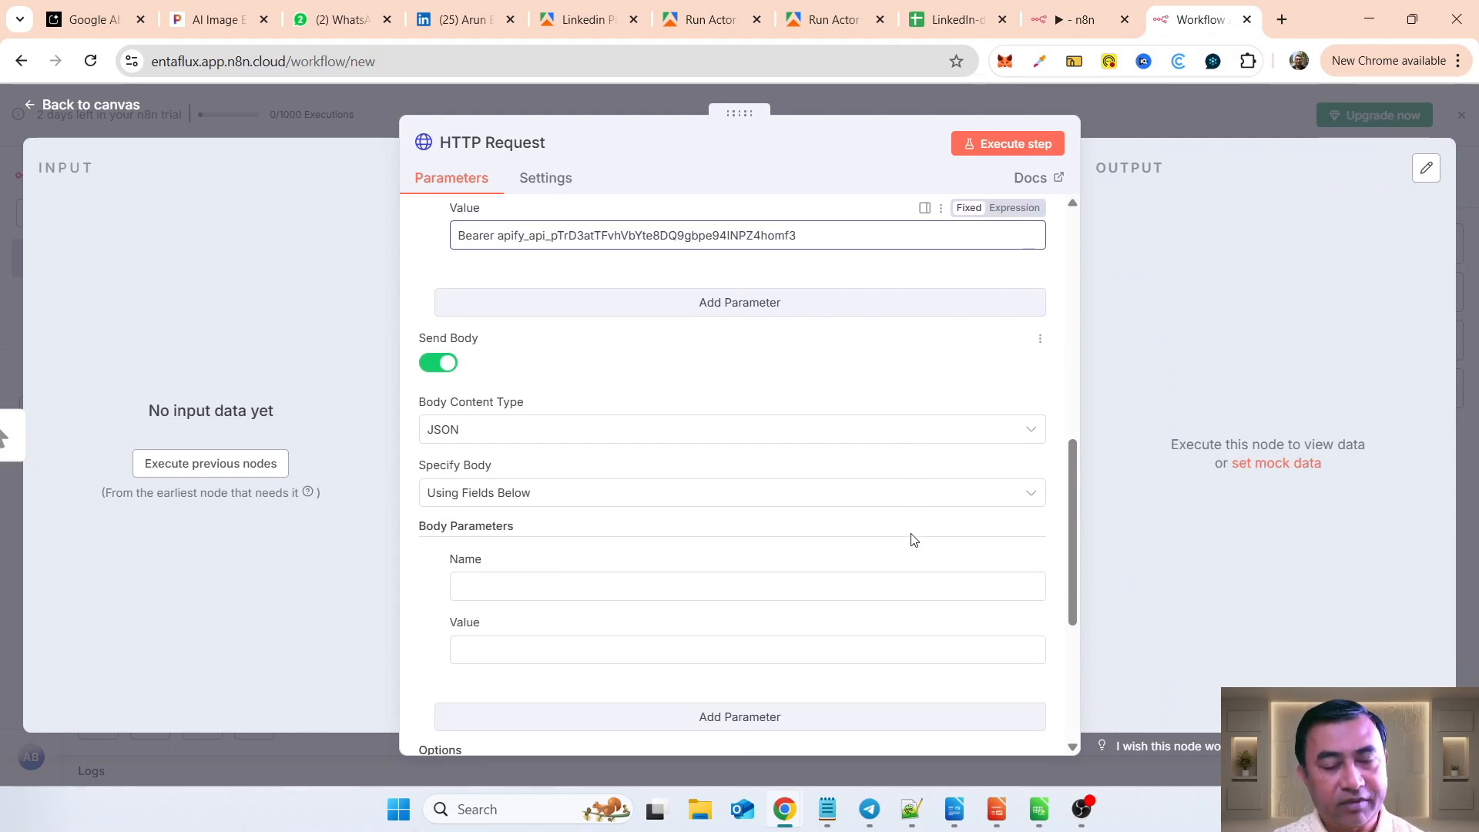
scroll(911, 537, "down", 1)
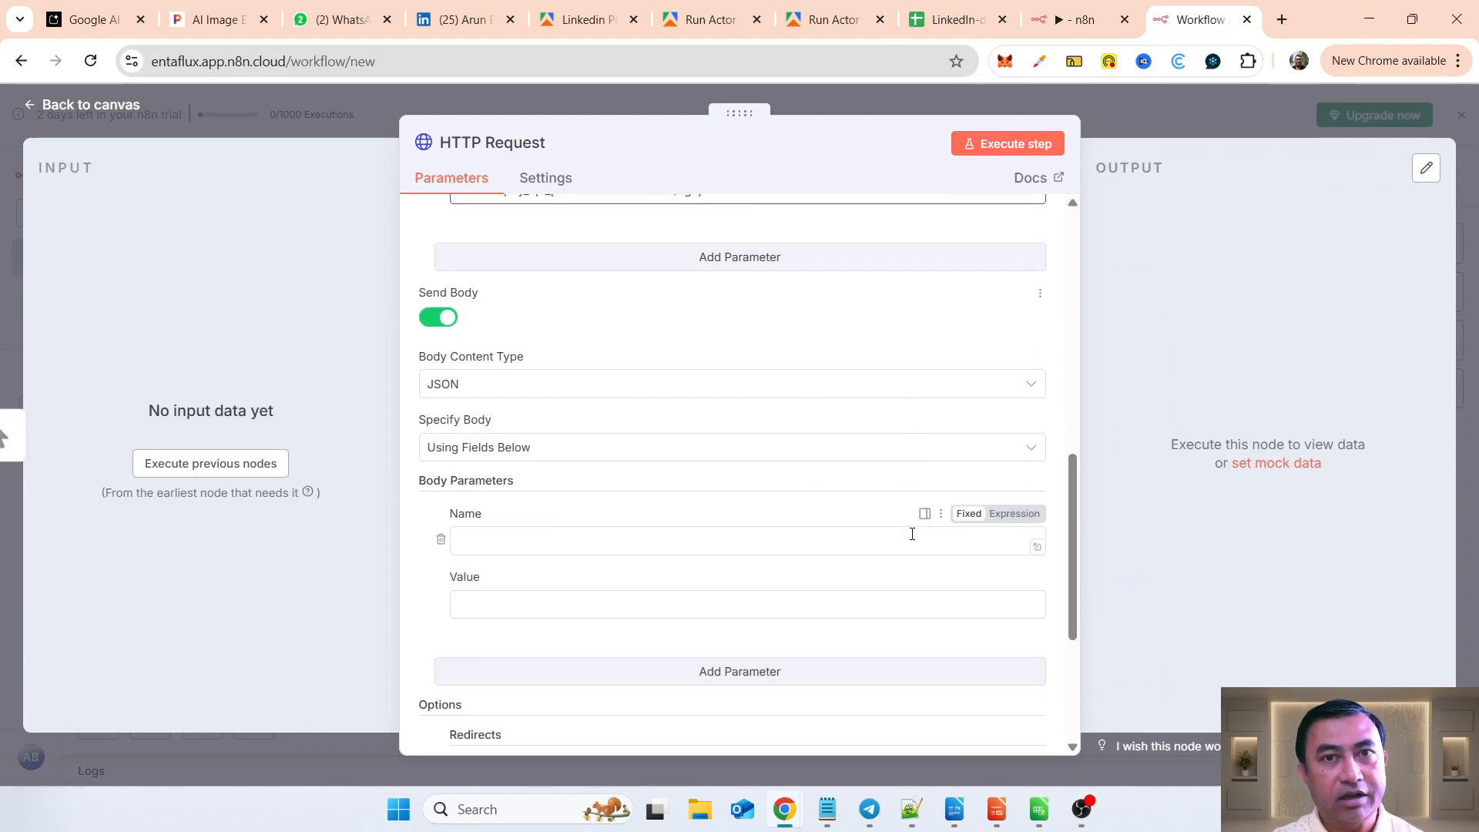
left_click(444, 389)
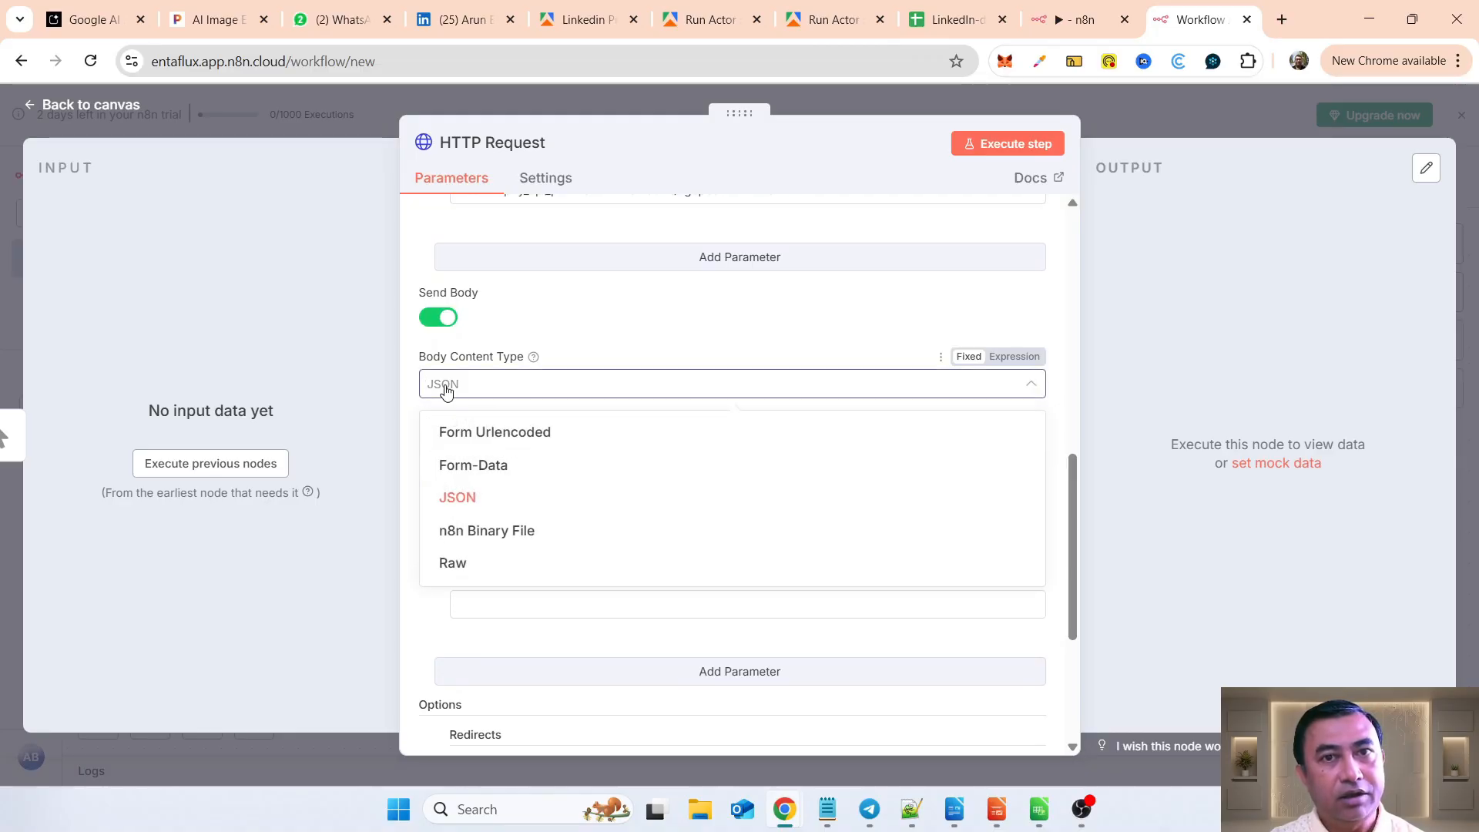
left_click(456, 498)
left_click(570, 447)
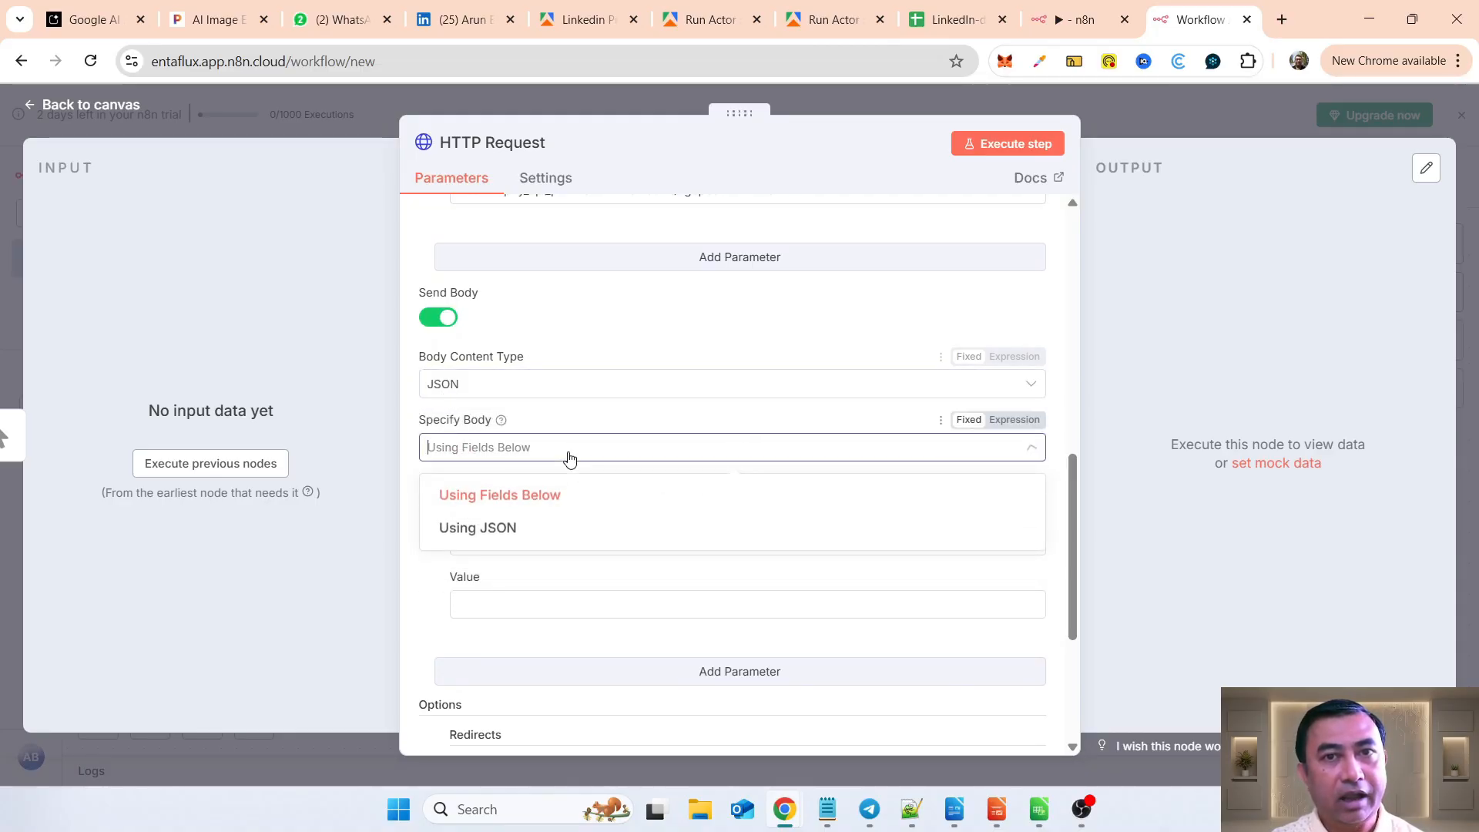
left_click(478, 529)
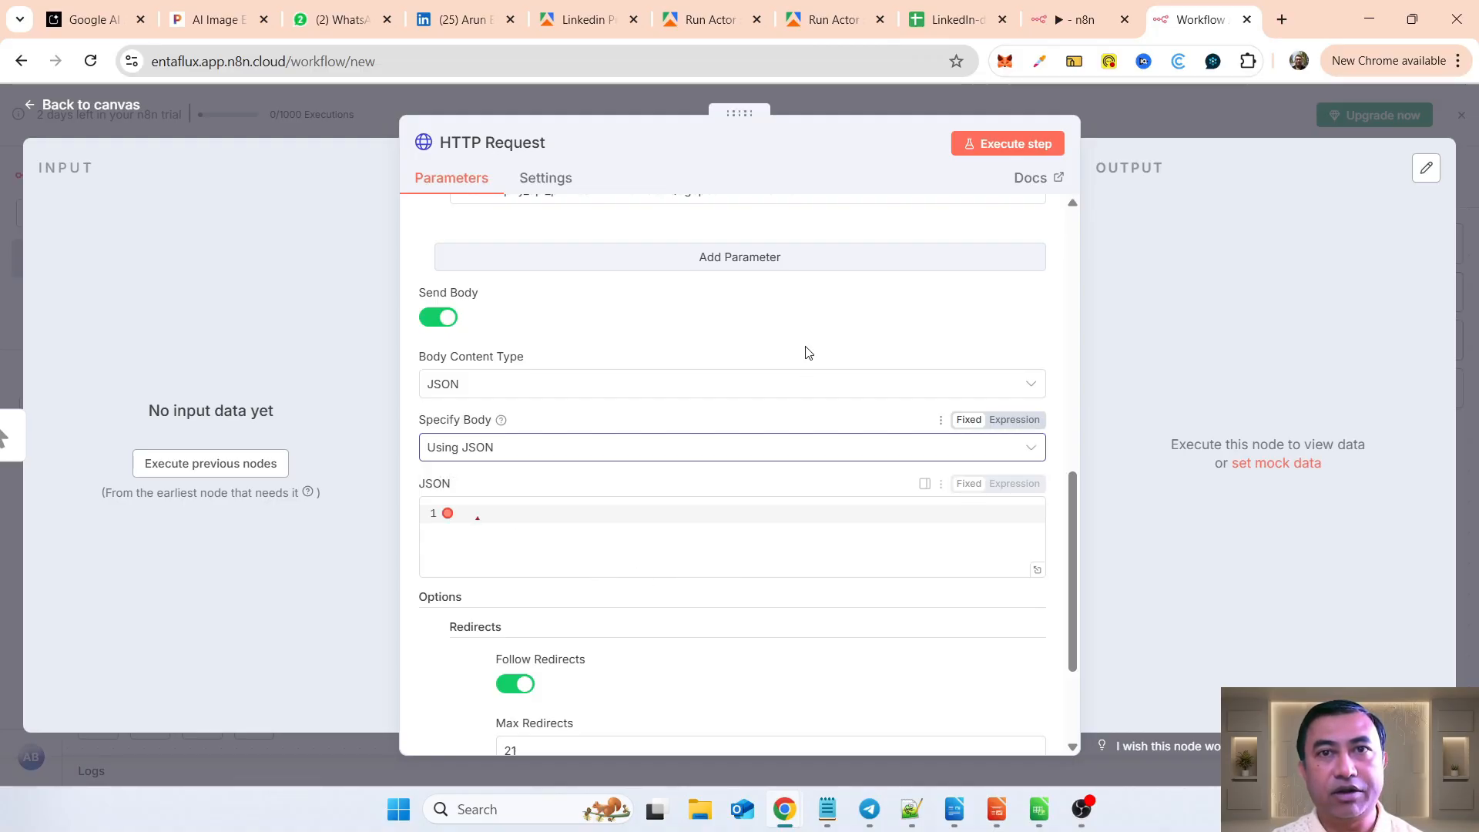
Step: Return to the Linkedin Profile Posts Scraper input page in Apify and copy its input in JSON form
left_click(699, 22)
left_click(588, 21)
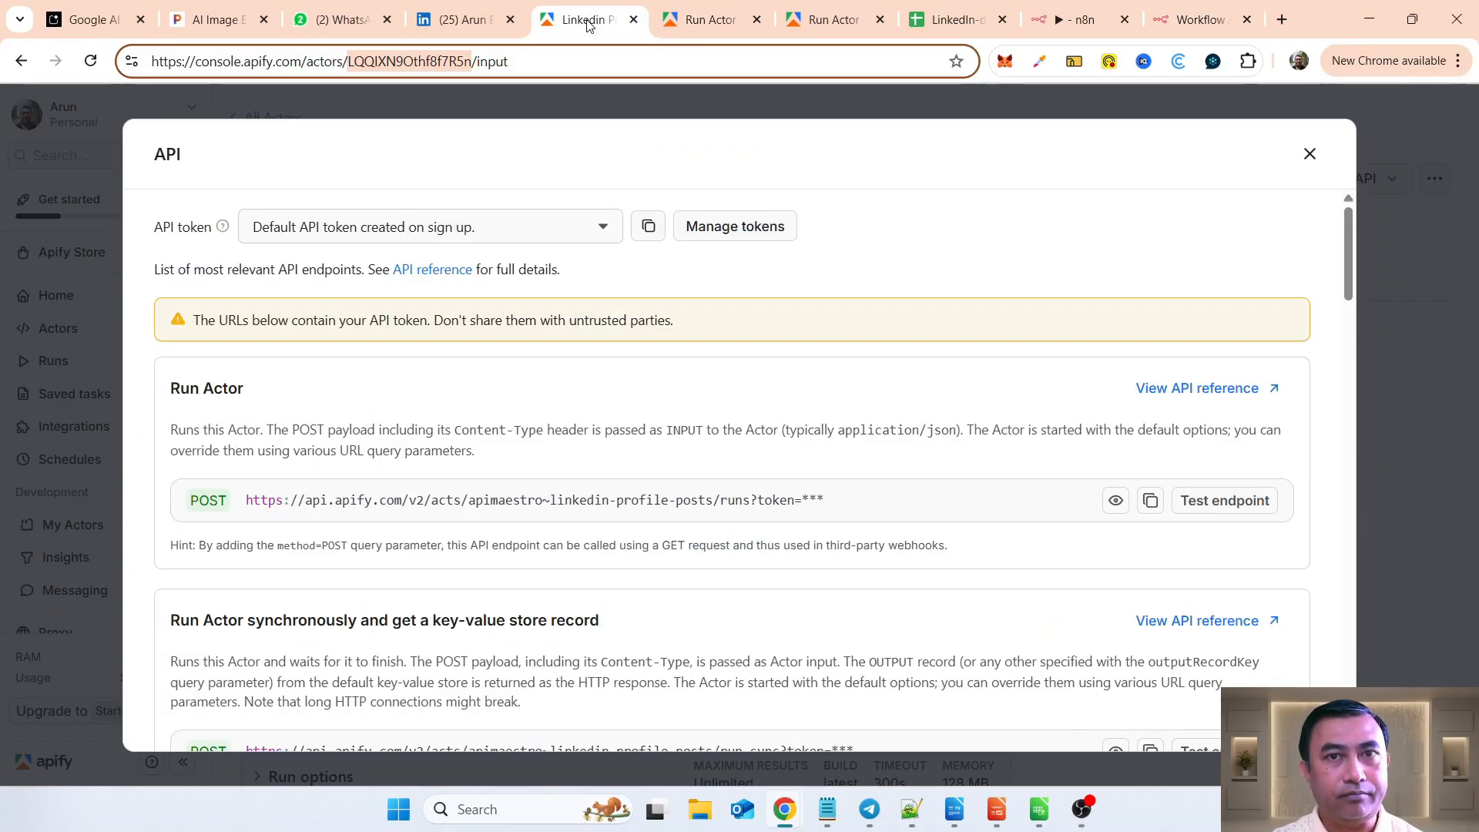
left_click(1309, 154)
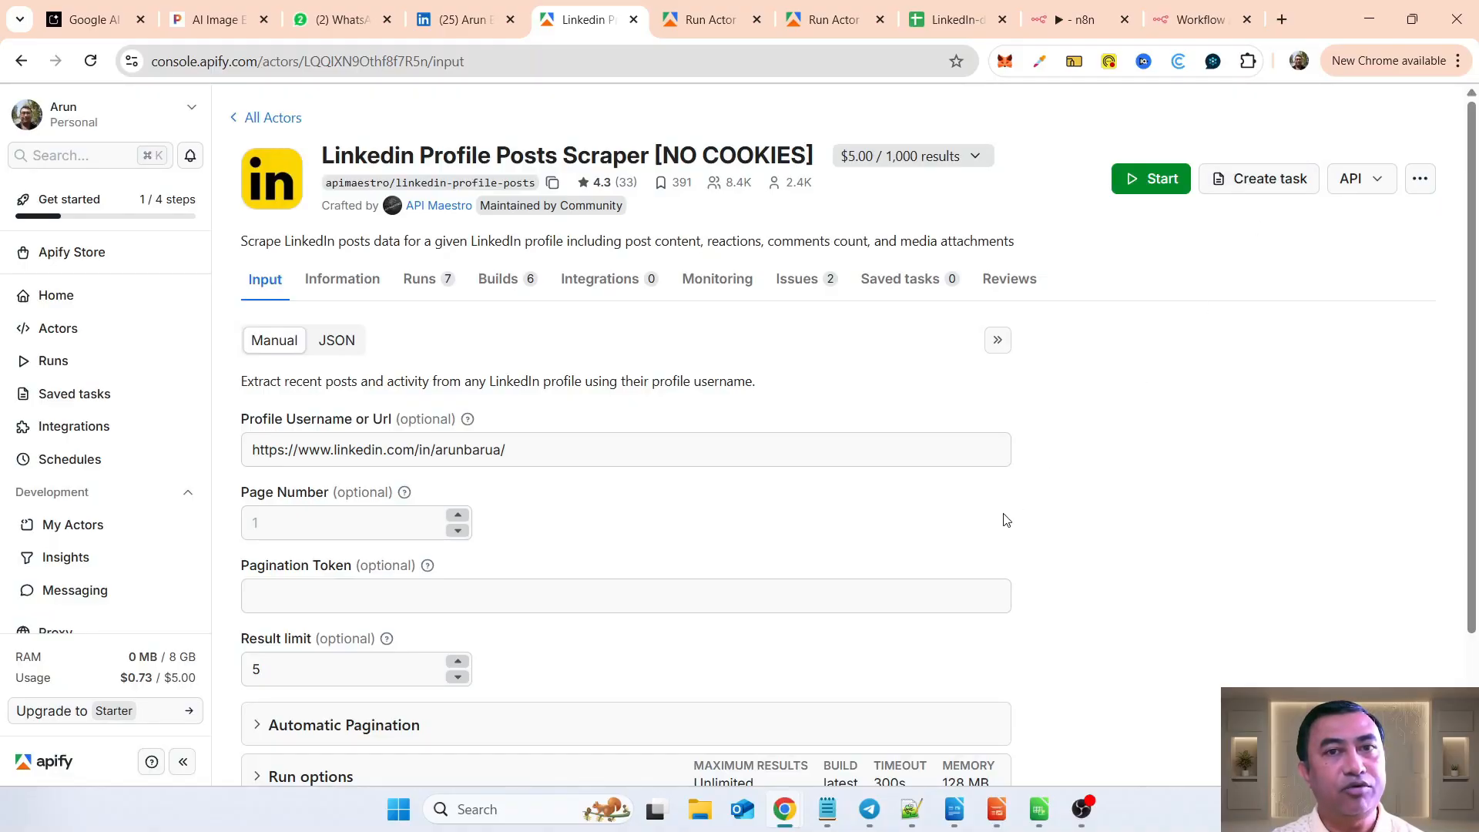
scroll(1004, 520, "down", 1)
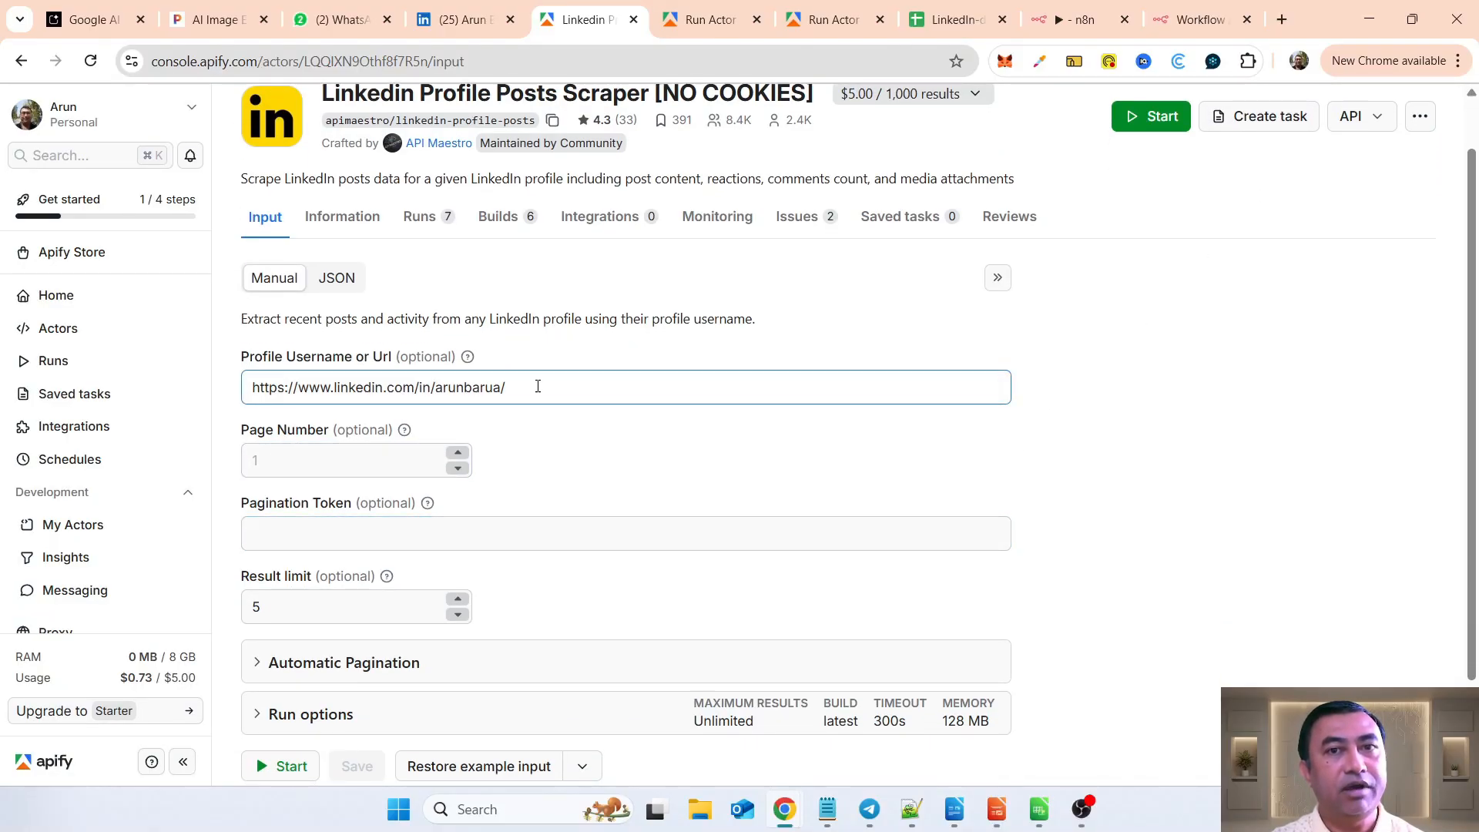
left_click_drag(538, 386, 243, 389)
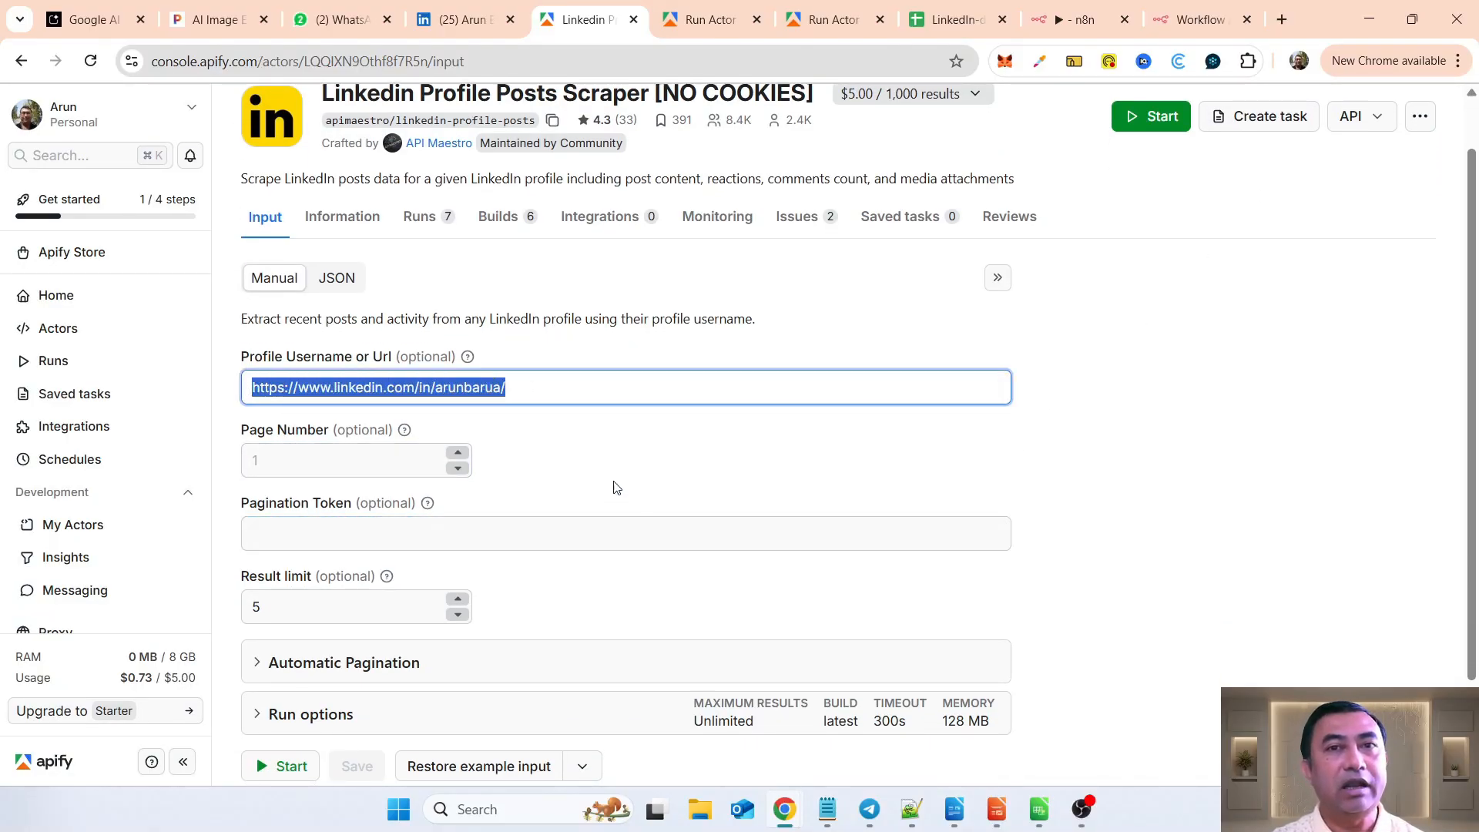
left_click(332, 280)
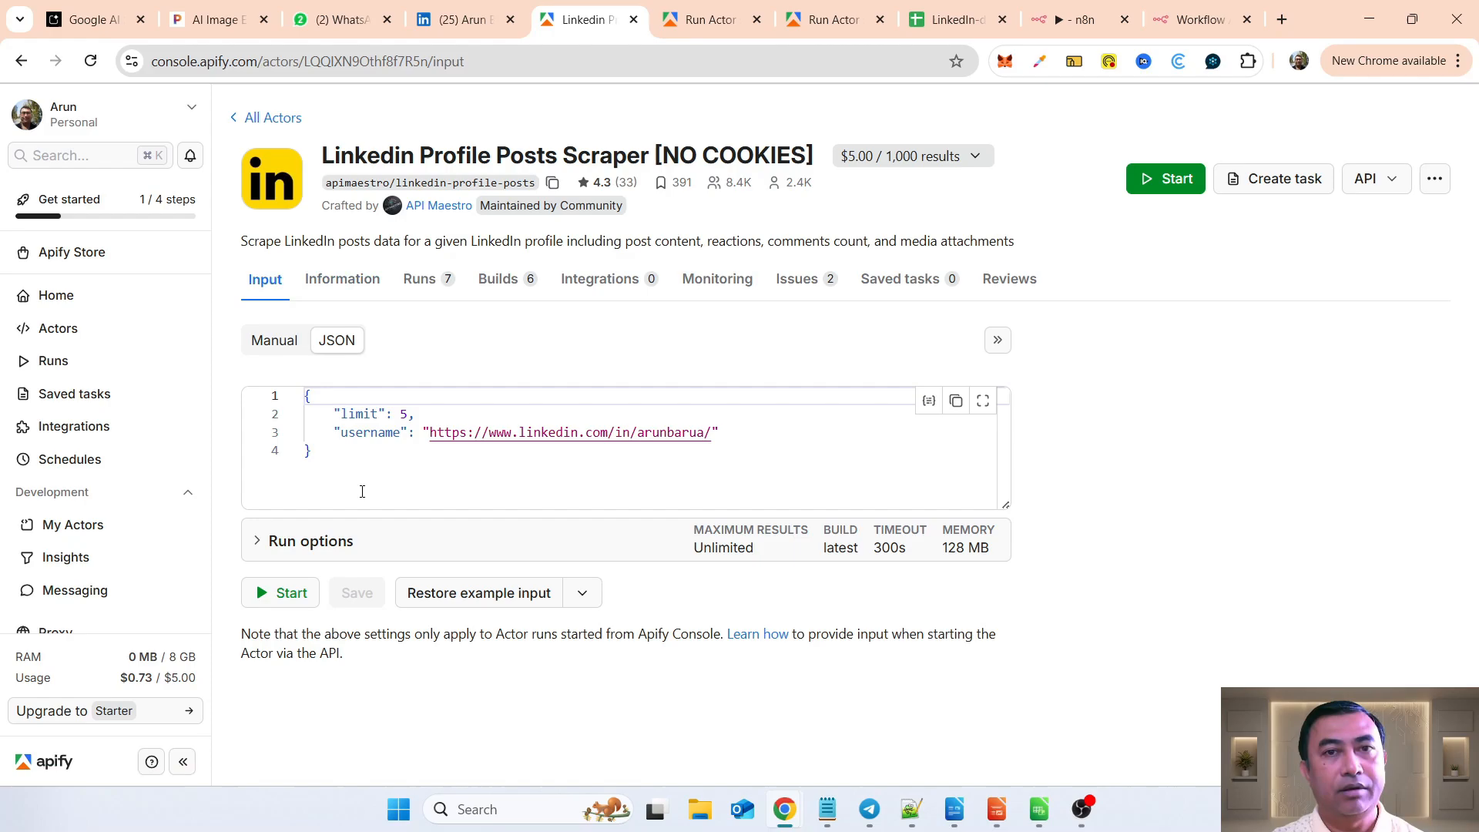
left_click(957, 402)
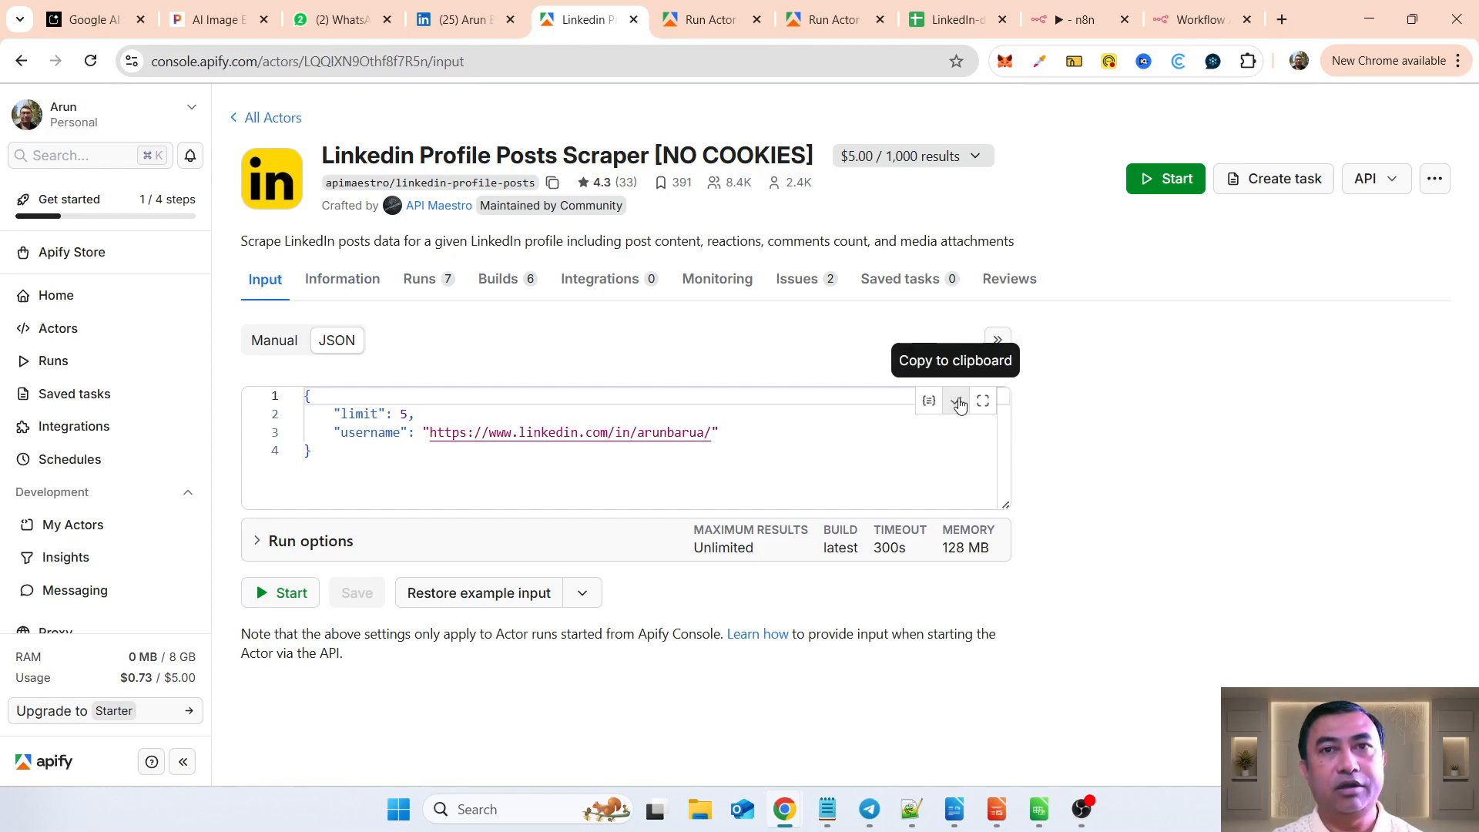
Step: Back in n8n, switch the JSON body to an expression and paste the Actor input with limit 5 and the LinkedIn profile URL as username
left_click(1178, 29)
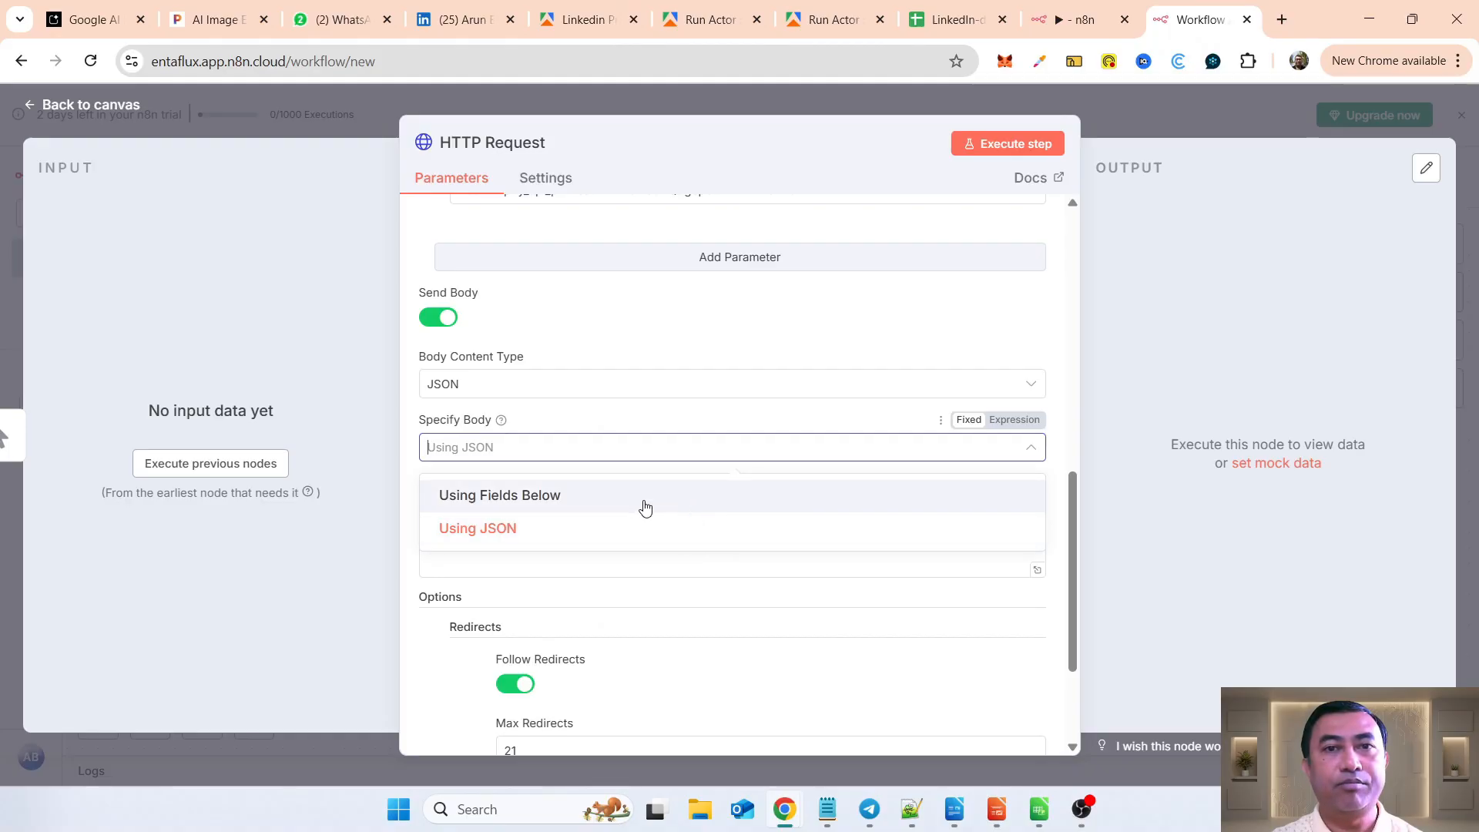
left_click(507, 529)
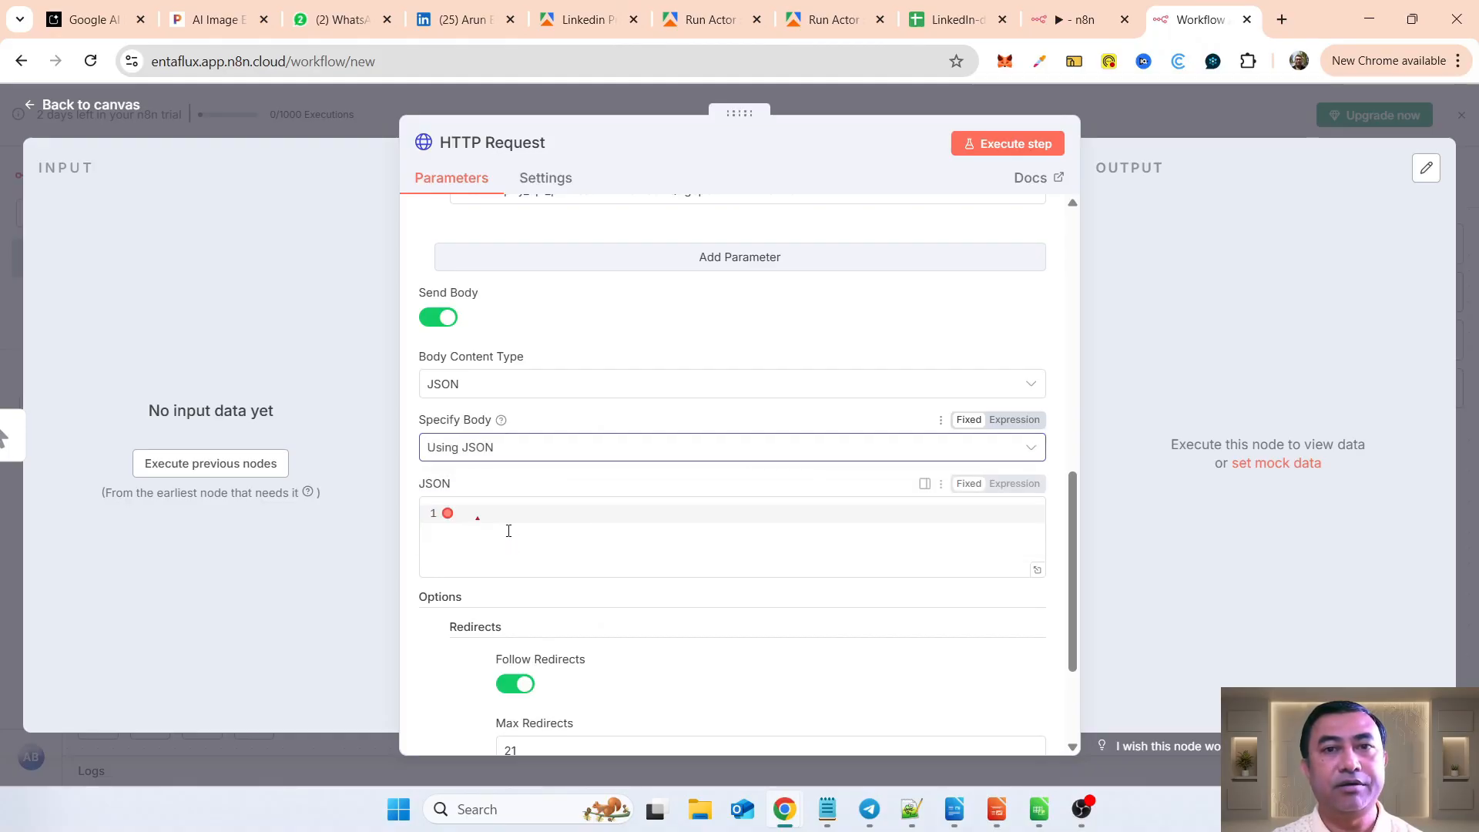
left_click(1013, 484)
key("ctrl+v")
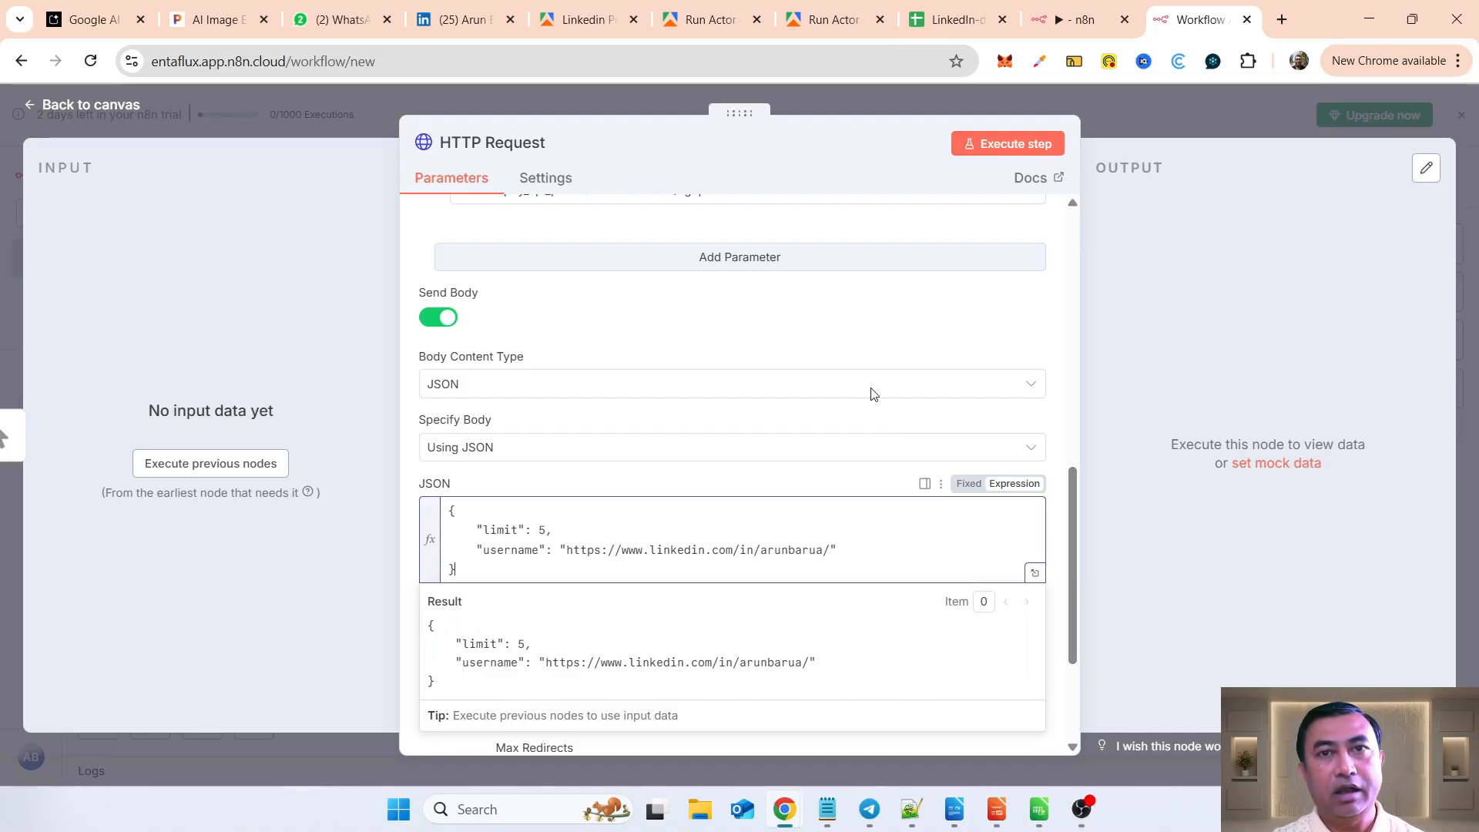
left_click(363, 627)
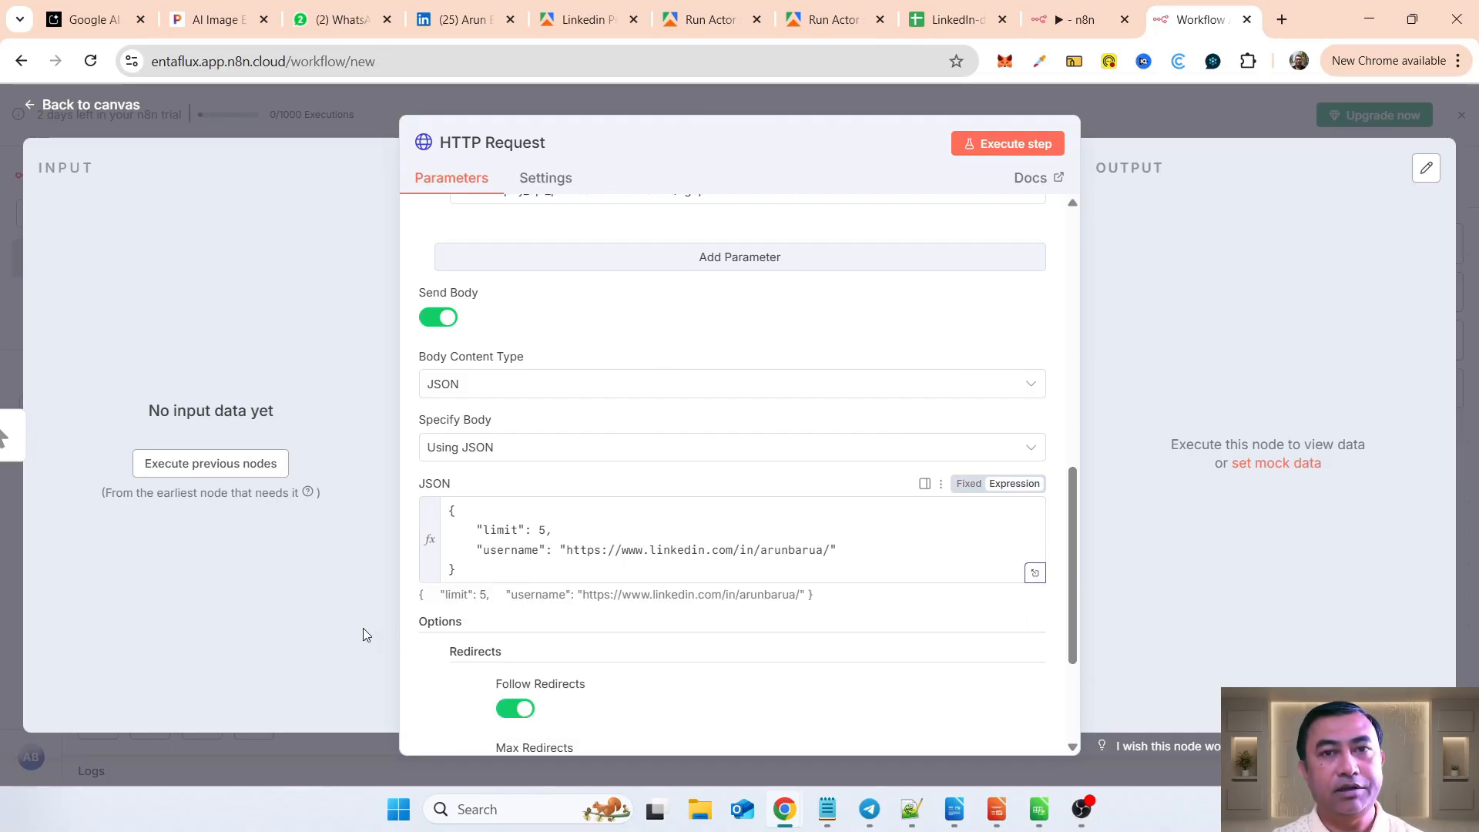
Step: Execute the HTTP Request node, look through the returned post data, and return to the canvas
scroll(778, 578, "down", 3)
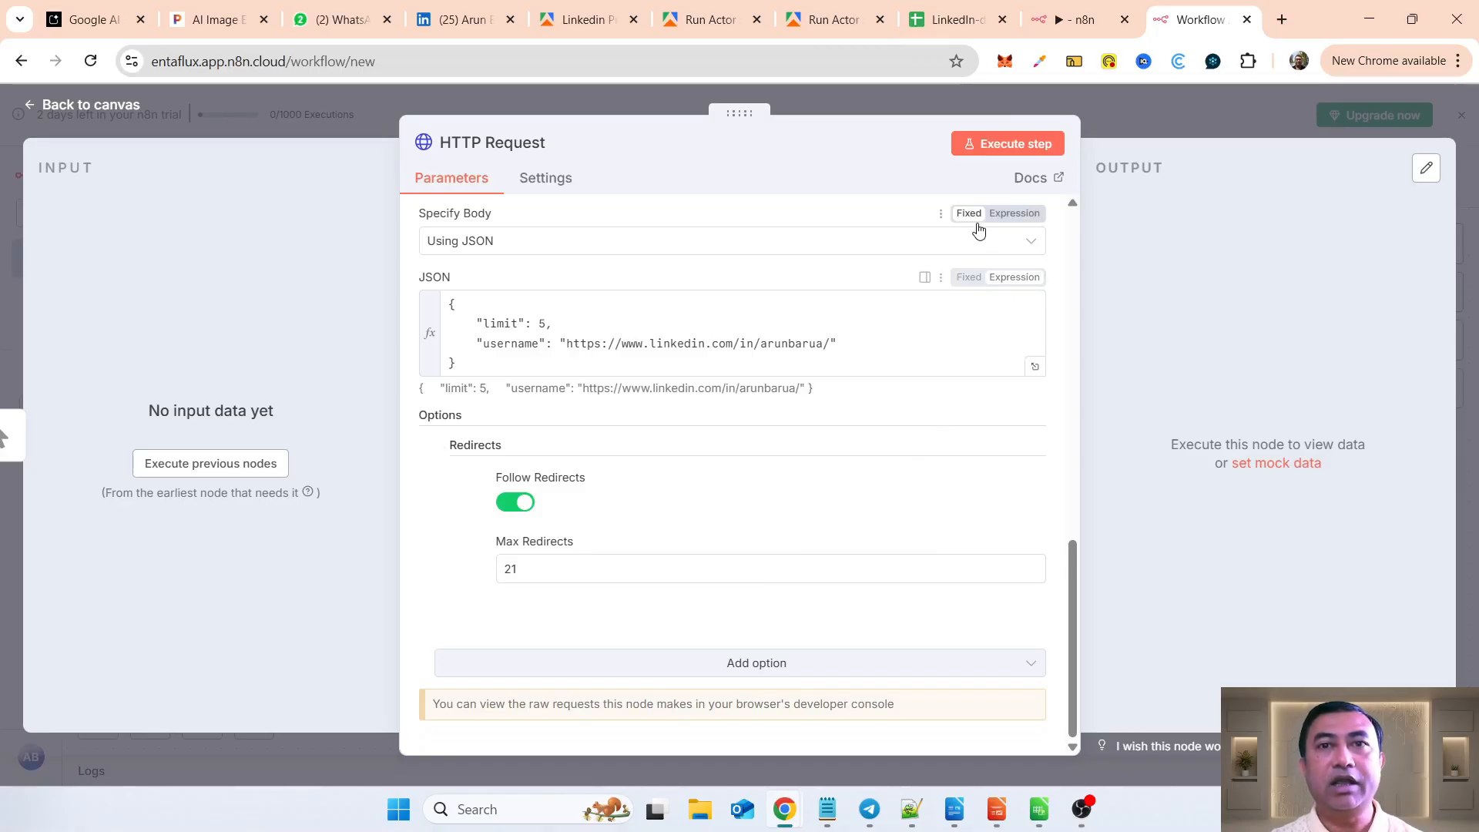
left_click(988, 148)
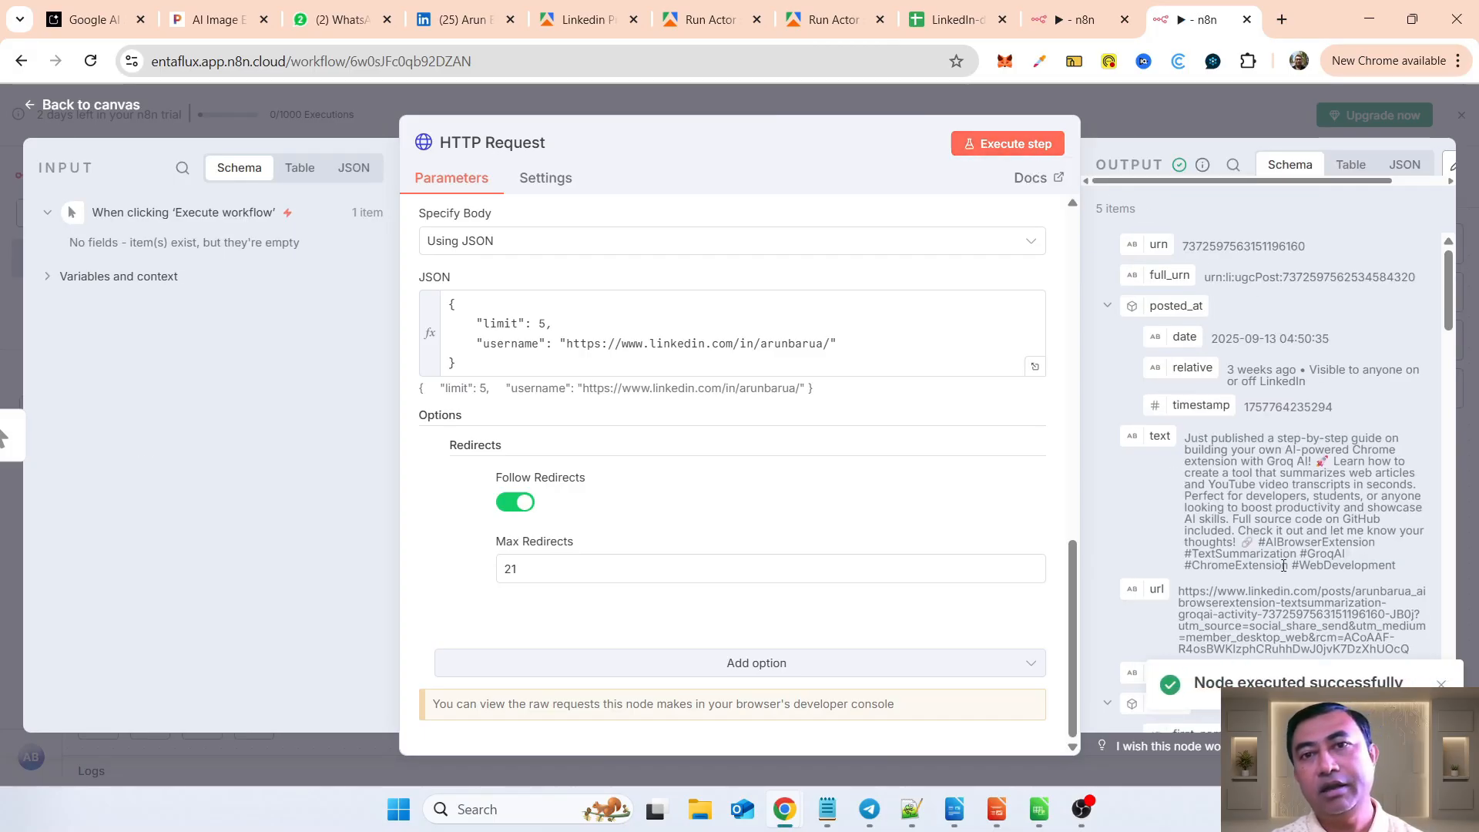
scroll(1283, 565, "down", 10)
scroll(1283, 565, "down", 5)
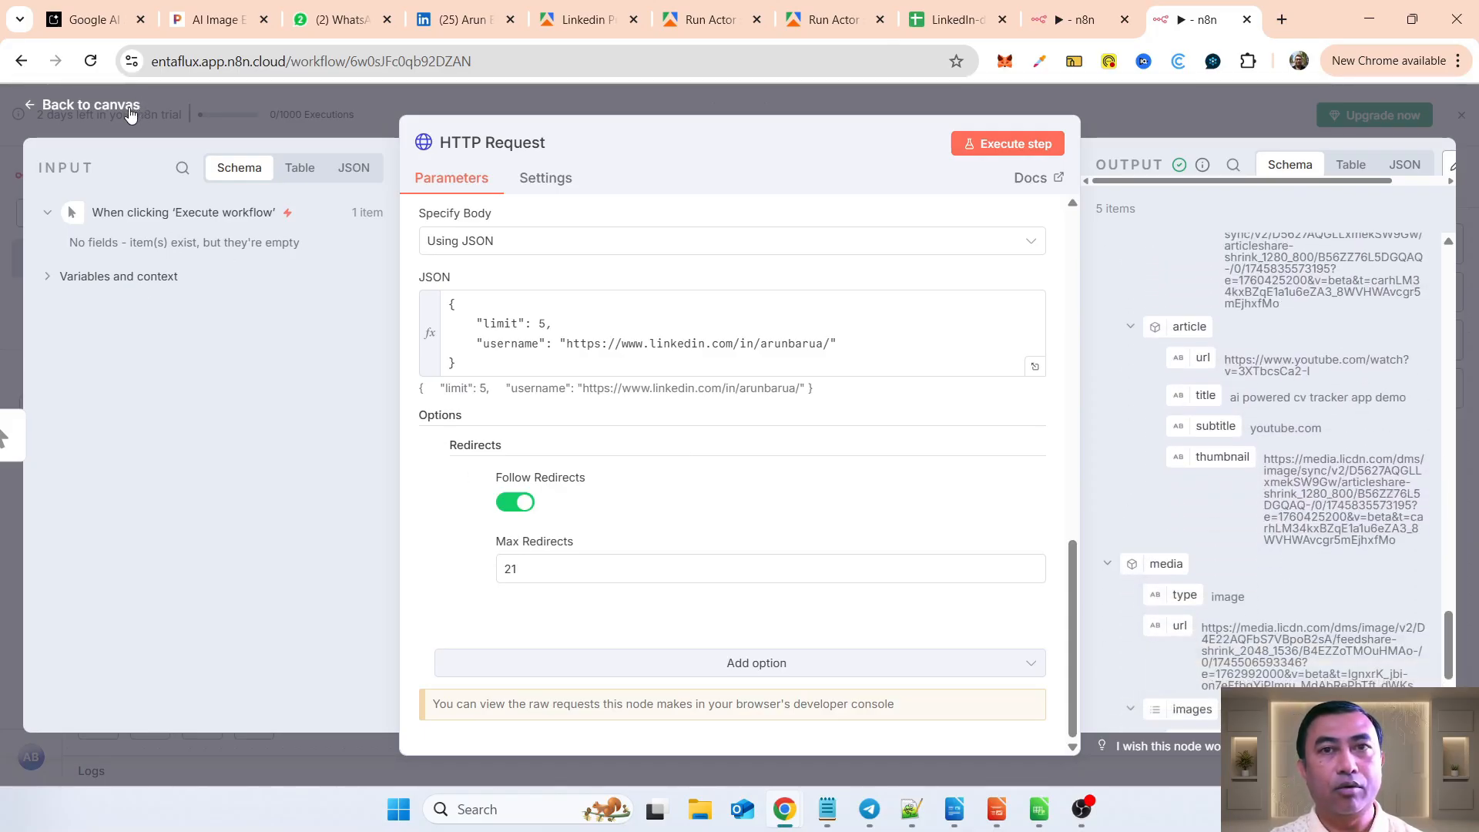
left_click(91, 105)
Step: Reopen the HTTP Request node, examine the post fields in its output, and return to the canvas
scroll(962, 560, "down", 1)
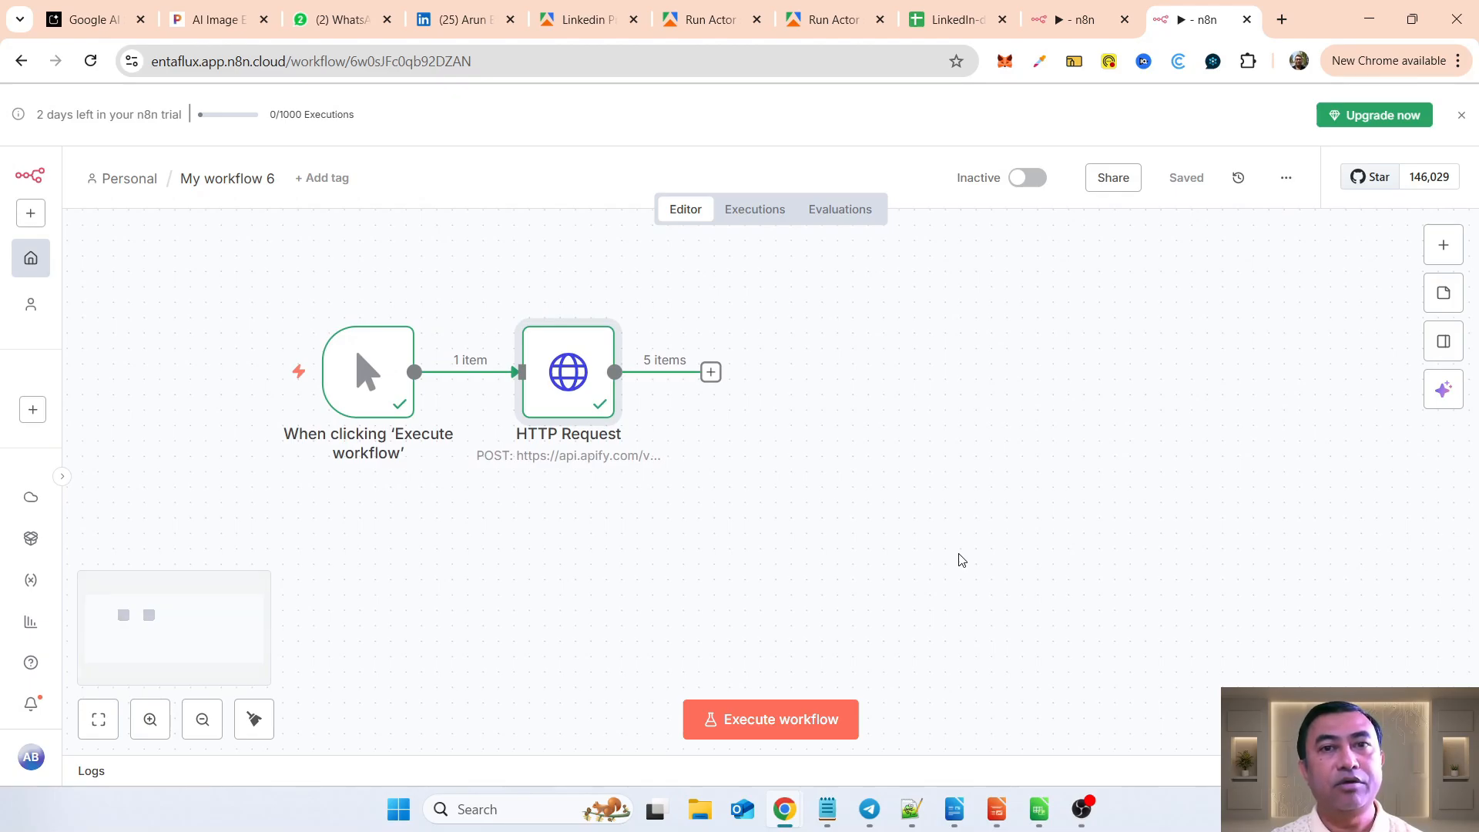
scroll(962, 560, "down", 1)
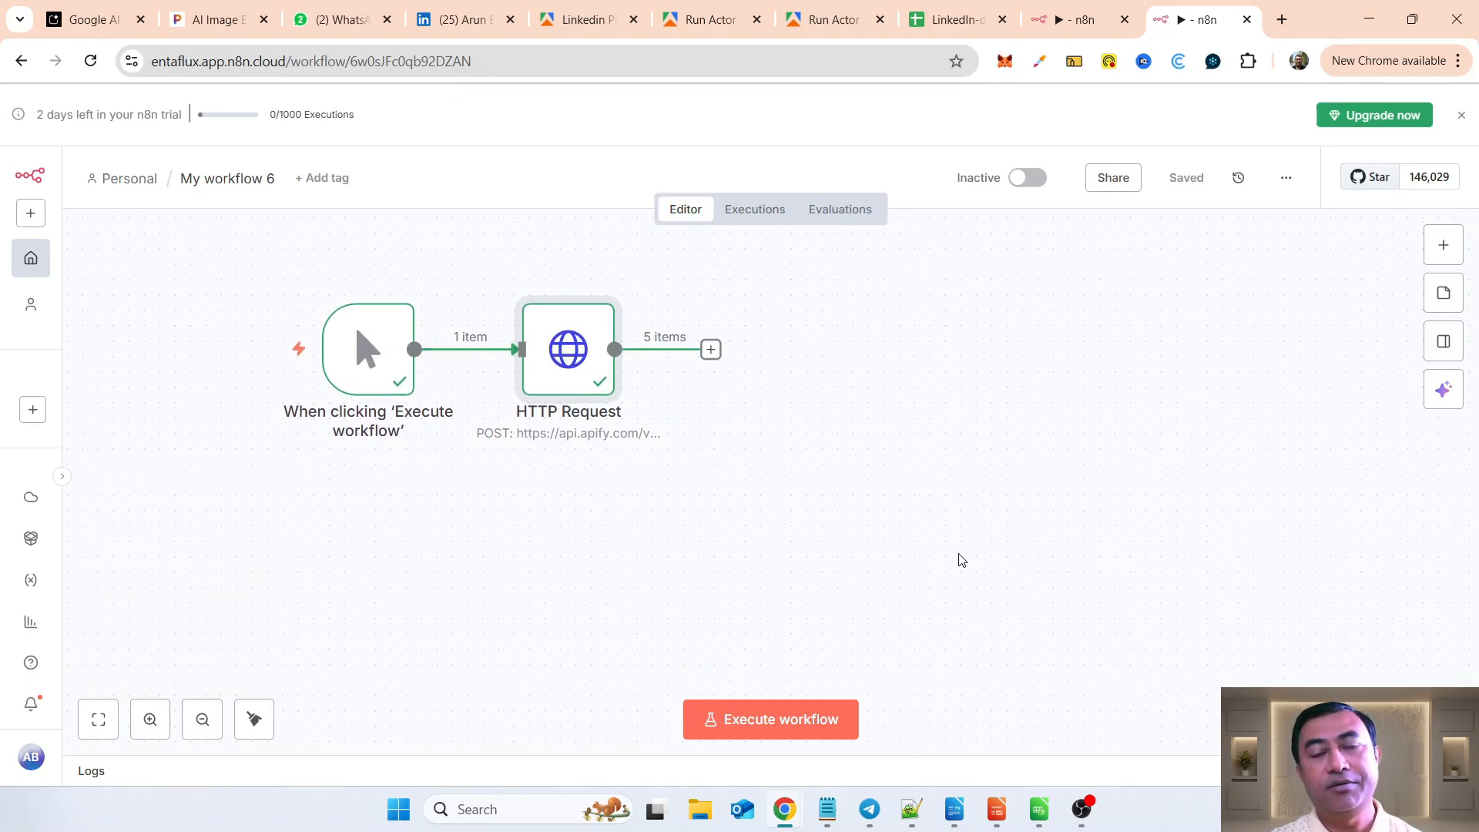
scroll(962, 560, "up", 1)
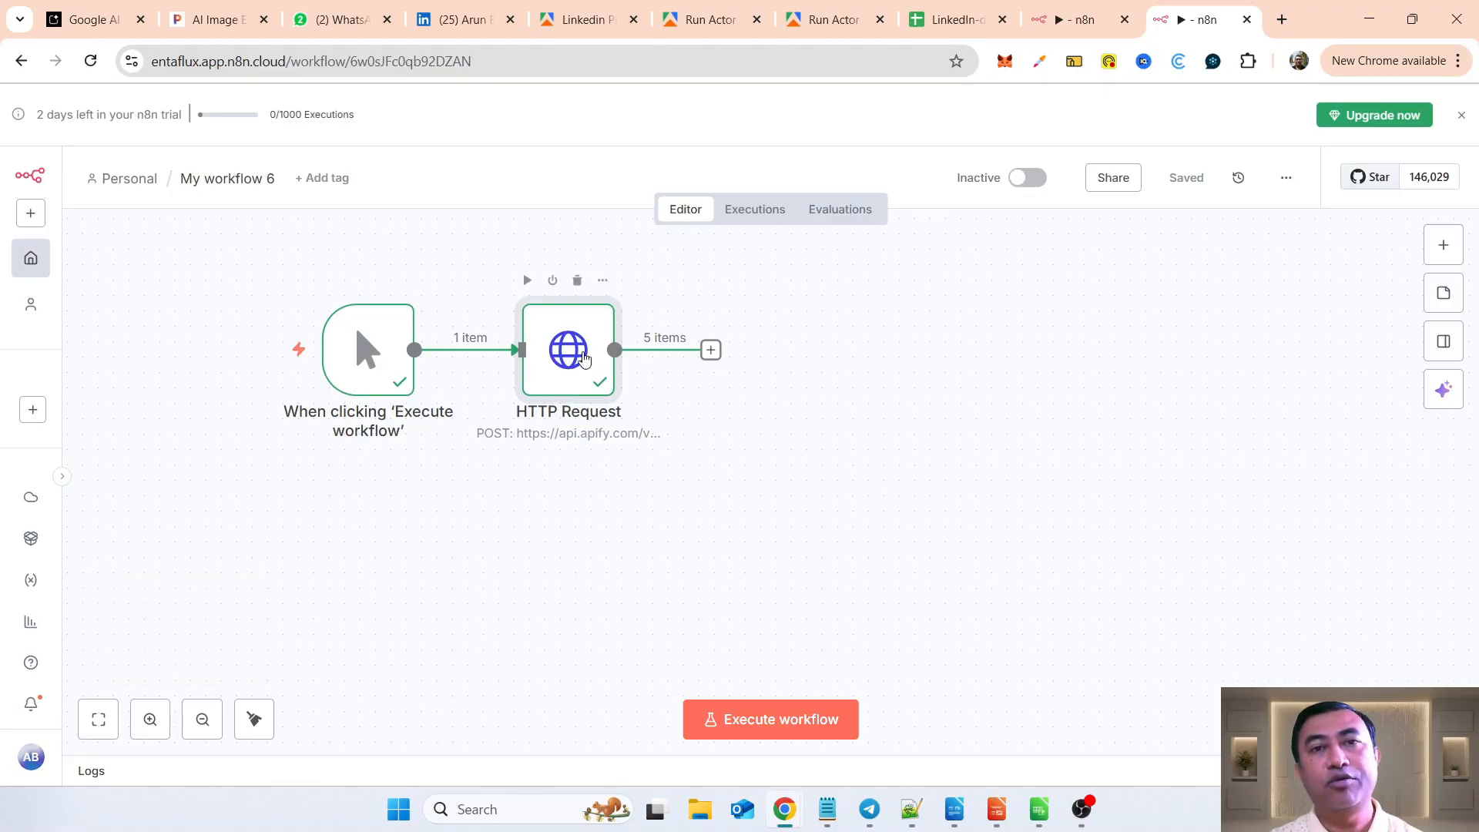
double_click(583, 359)
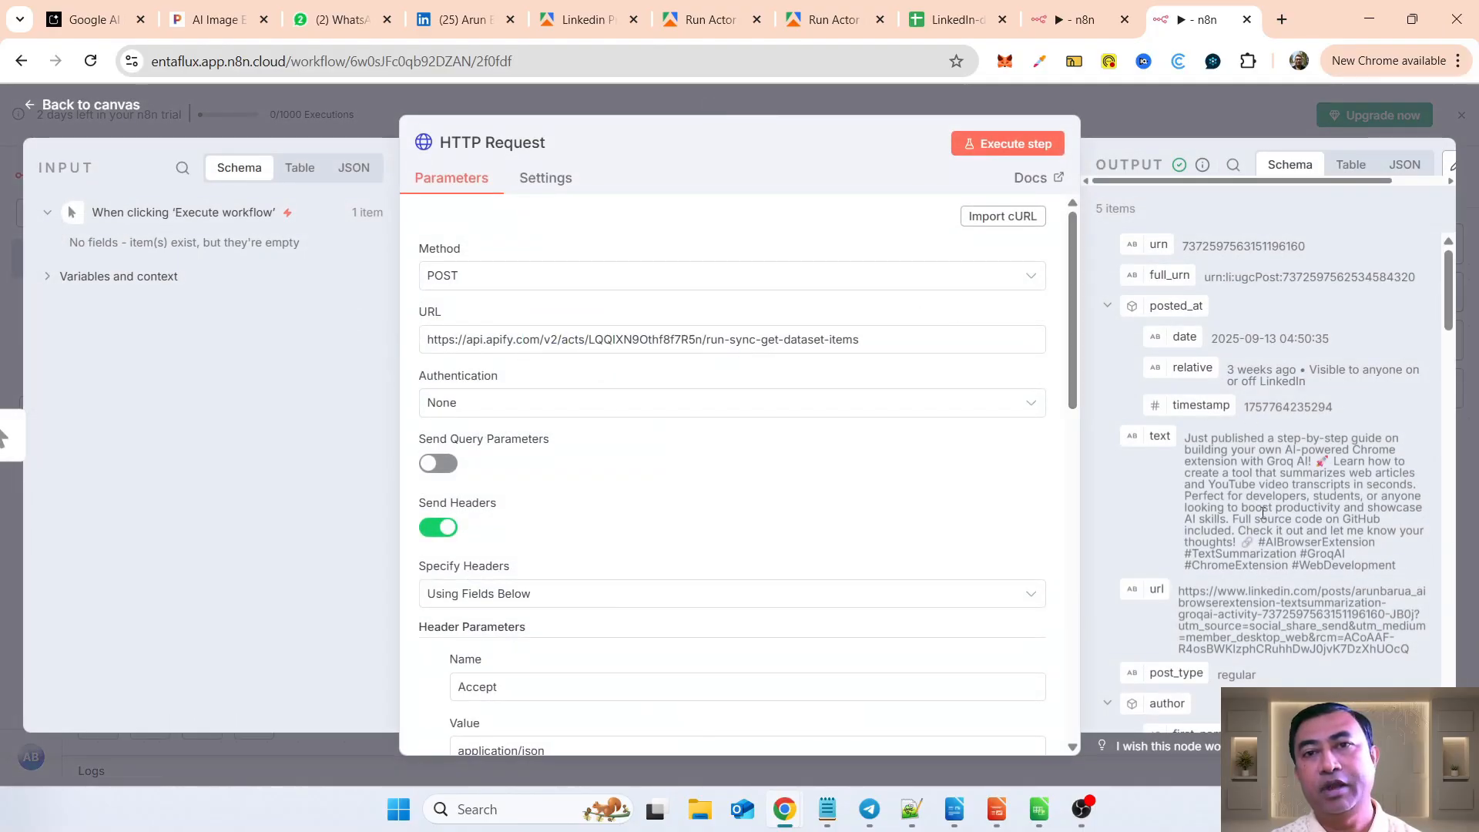
scroll(1261, 511, "down", 15)
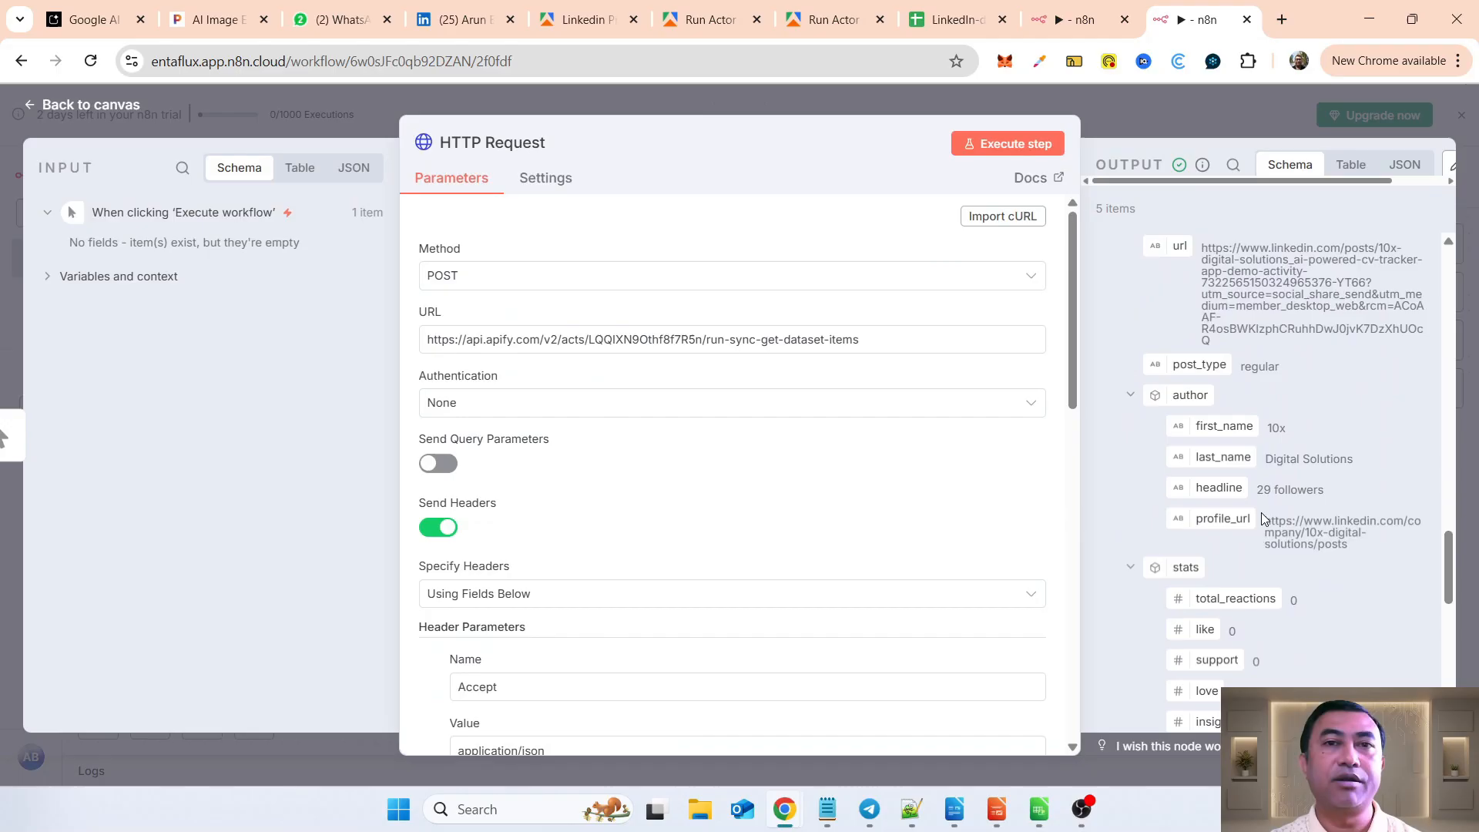
scroll(1260, 511, "down", 8)
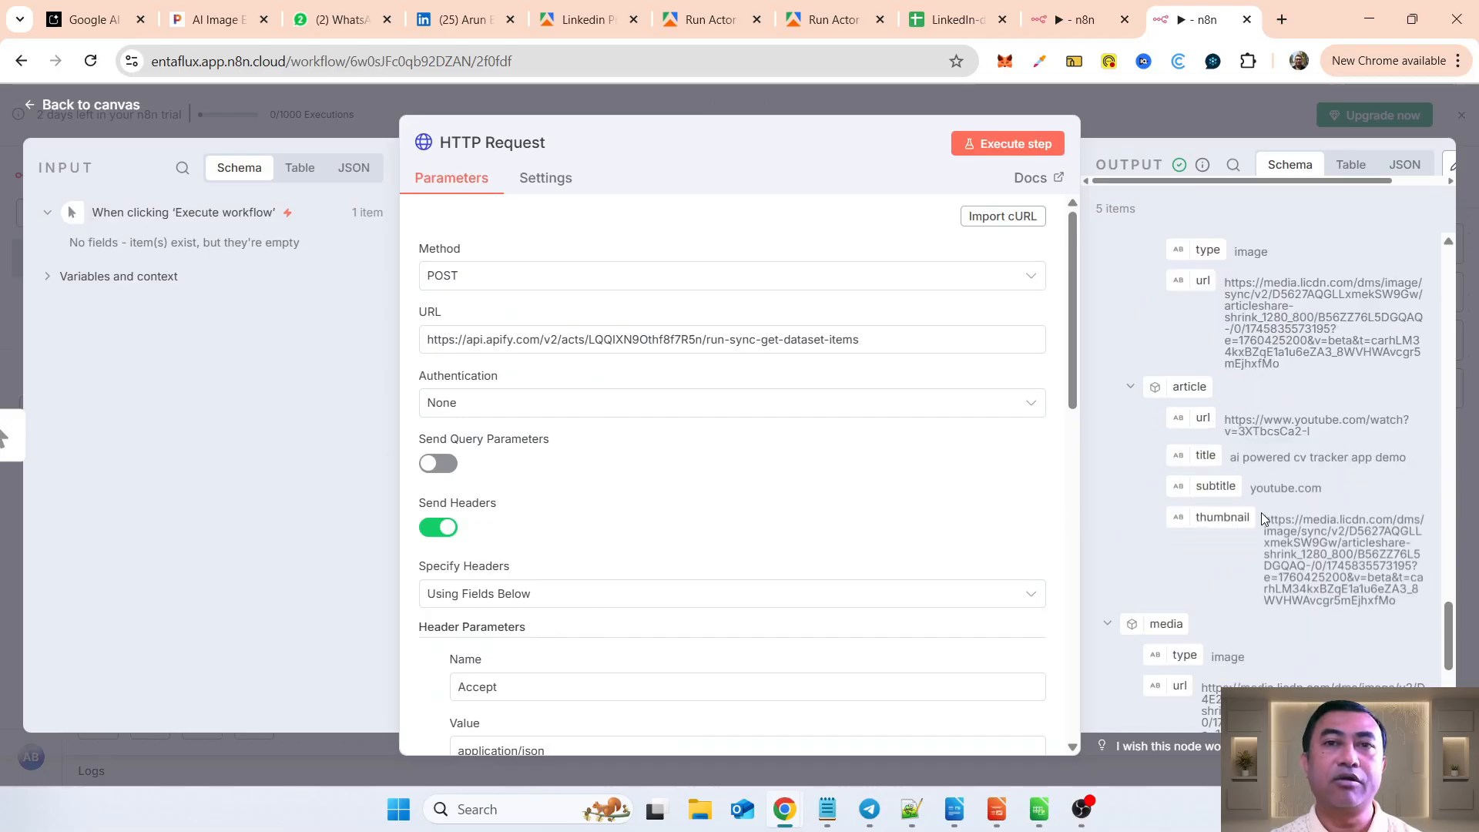
left_click(92, 107)
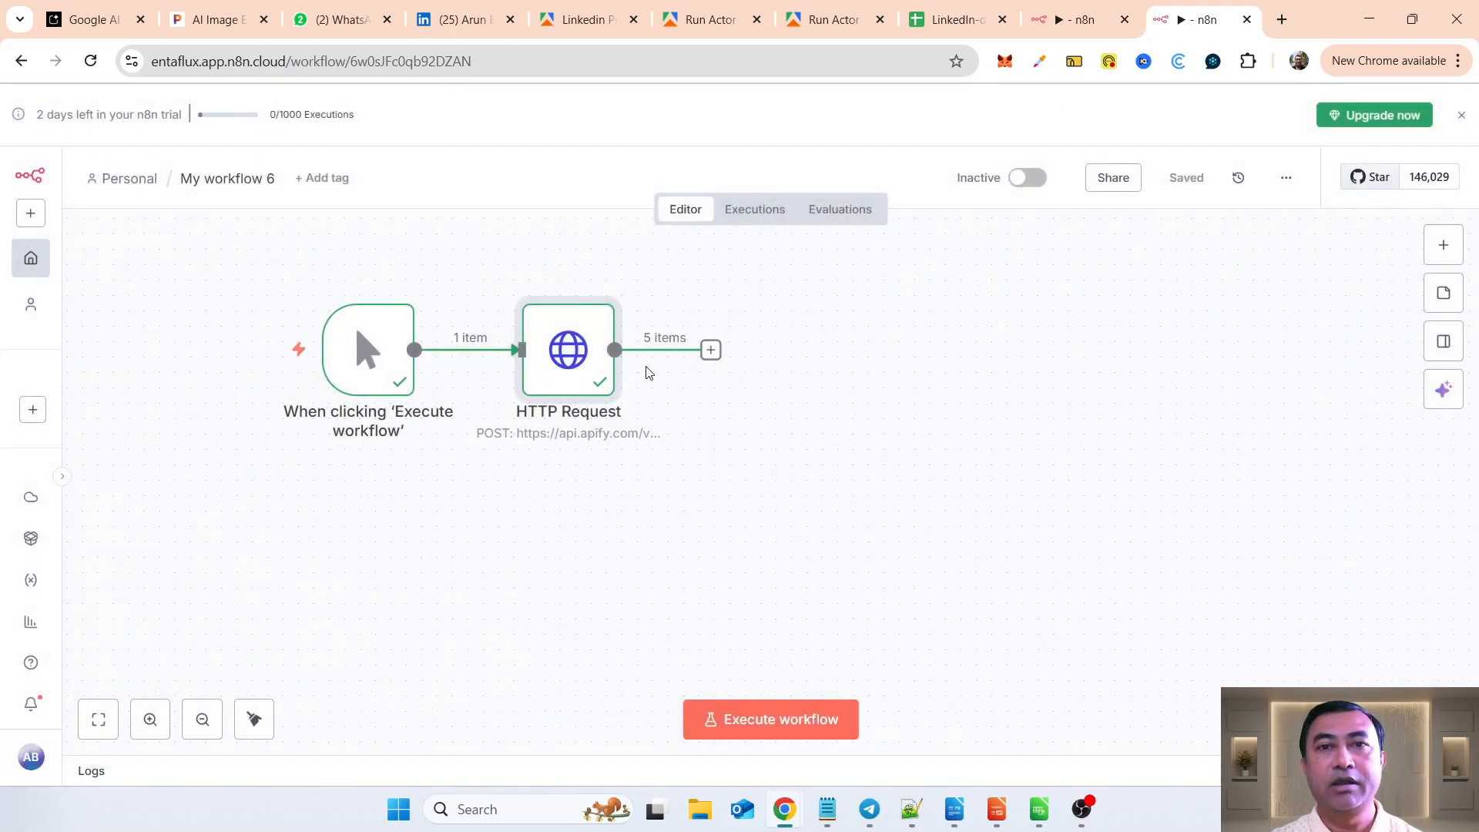
Step: Add a Google Sheets "Append row in sheet" node after the HTTP Request, connected with the Google Sheets account credential
left_click(710, 352)
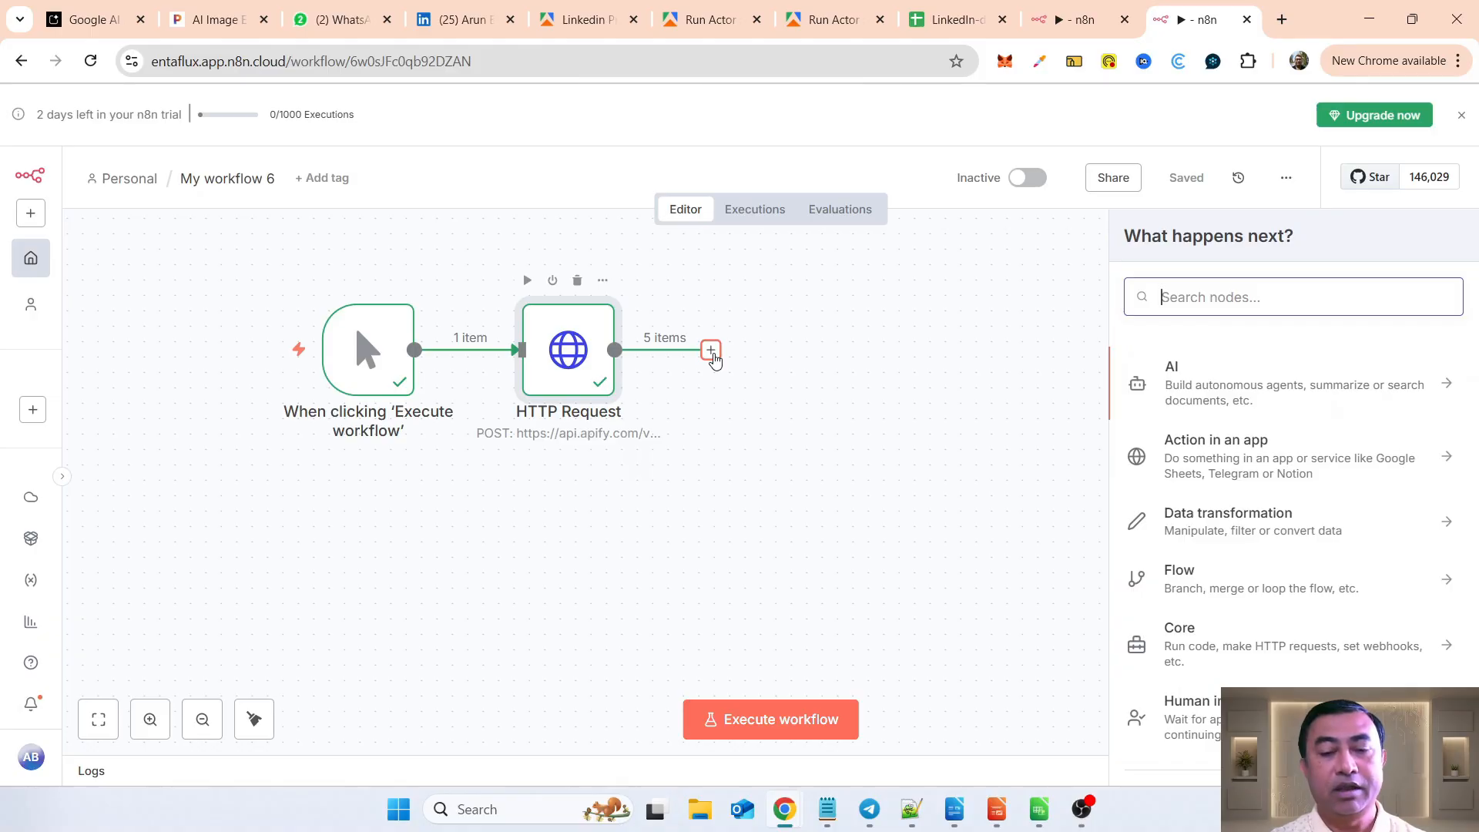
type("googl")
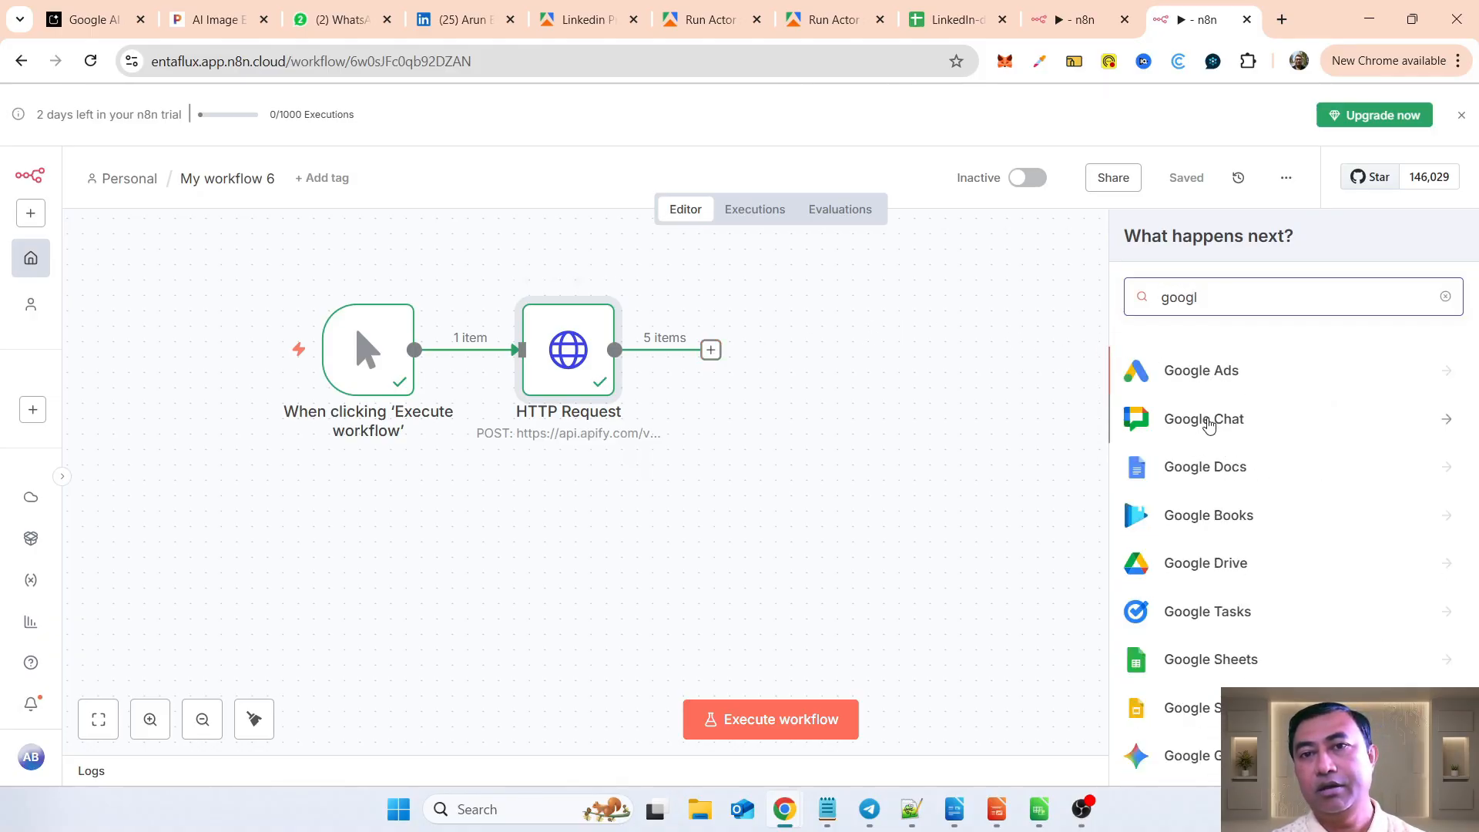
left_click(1220, 660)
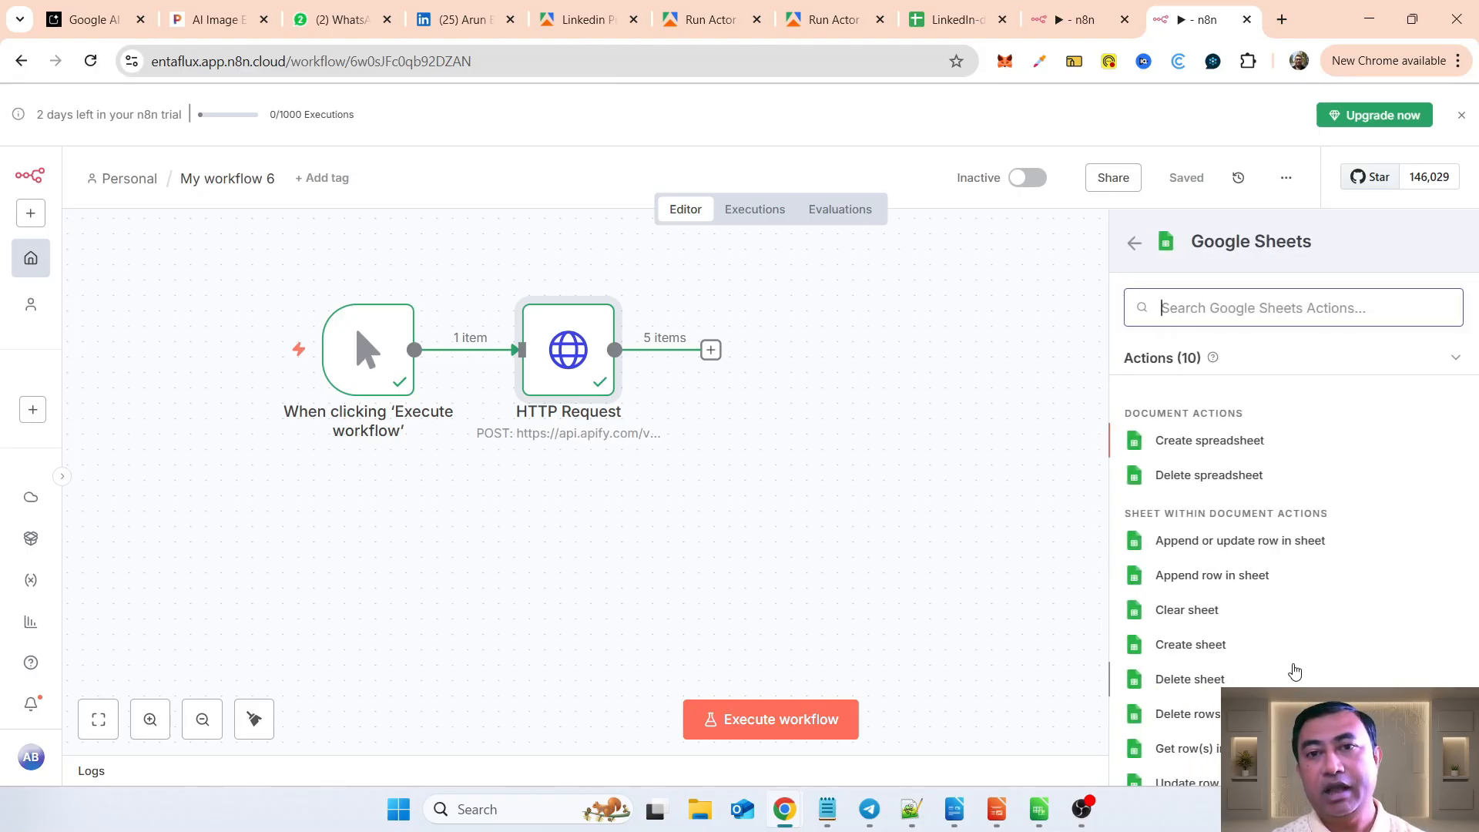
left_click(1181, 583)
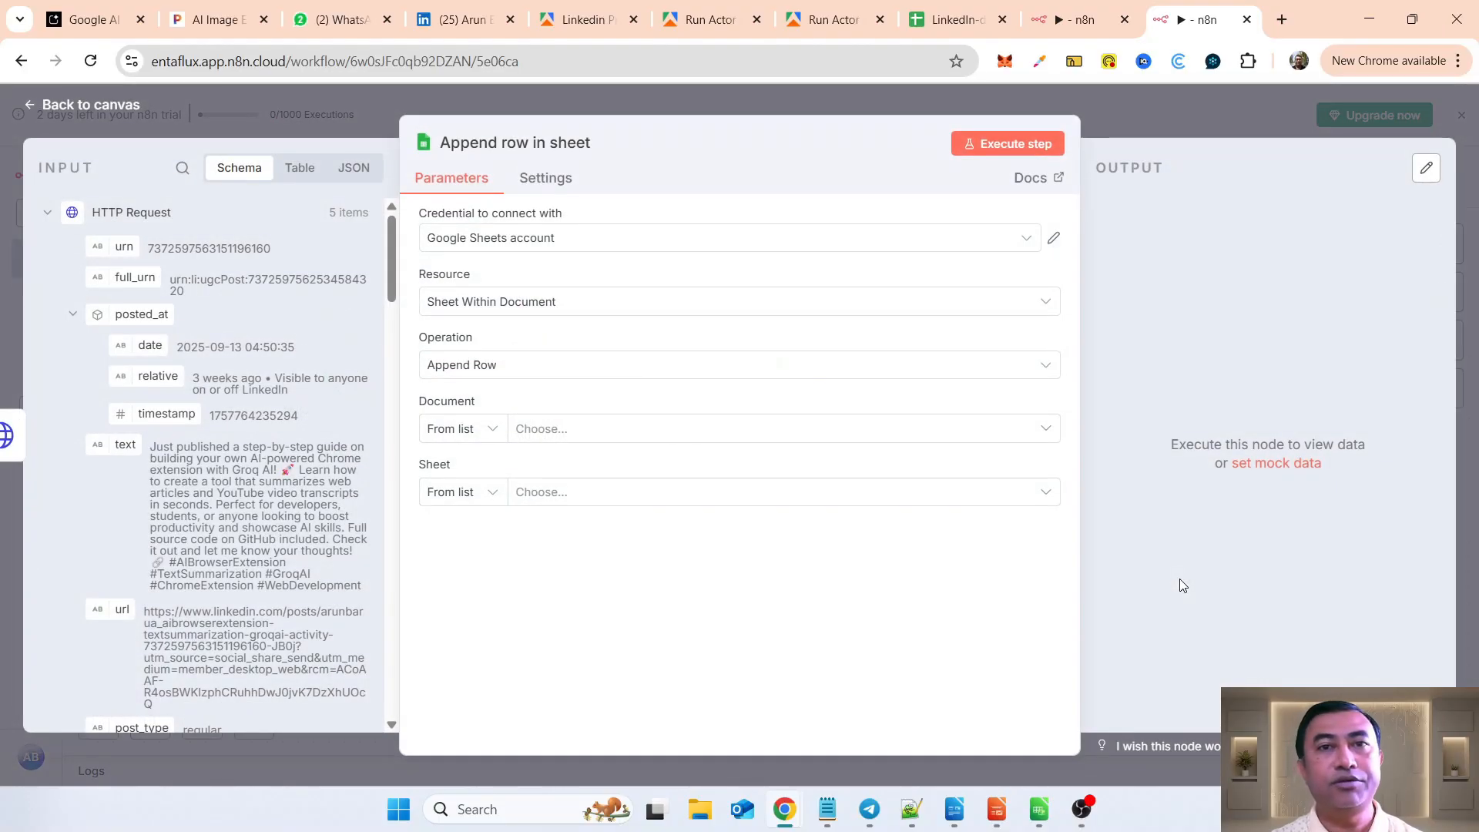
left_click(788, 244)
left_click(551, 301)
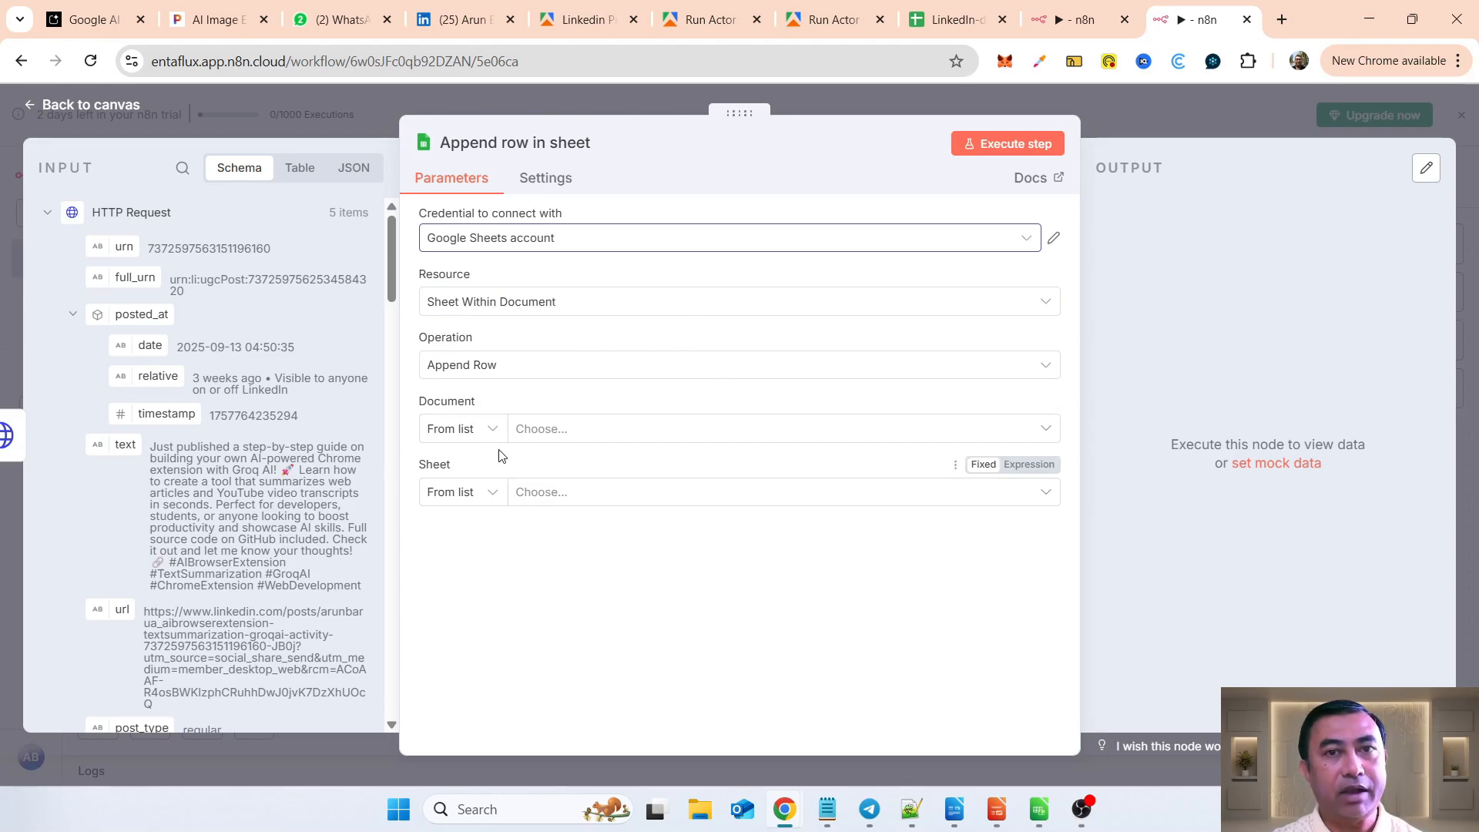
Step: Set the Append row node's document to LinkedIn-demo_posts, check that spreadsheet's header row, and choose Sheet1 as the sheet
left_click(556, 437)
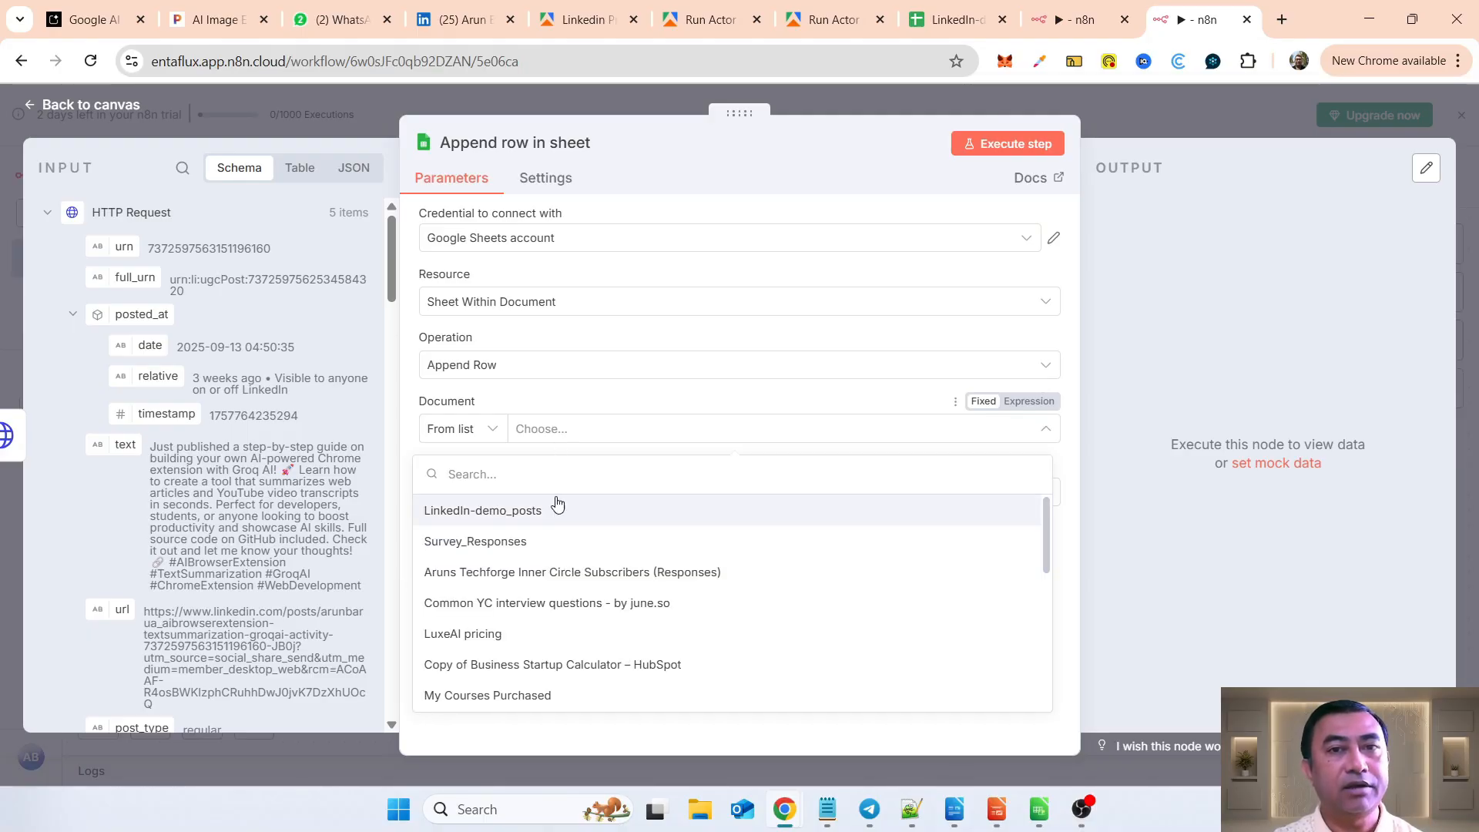
left_click(481, 513)
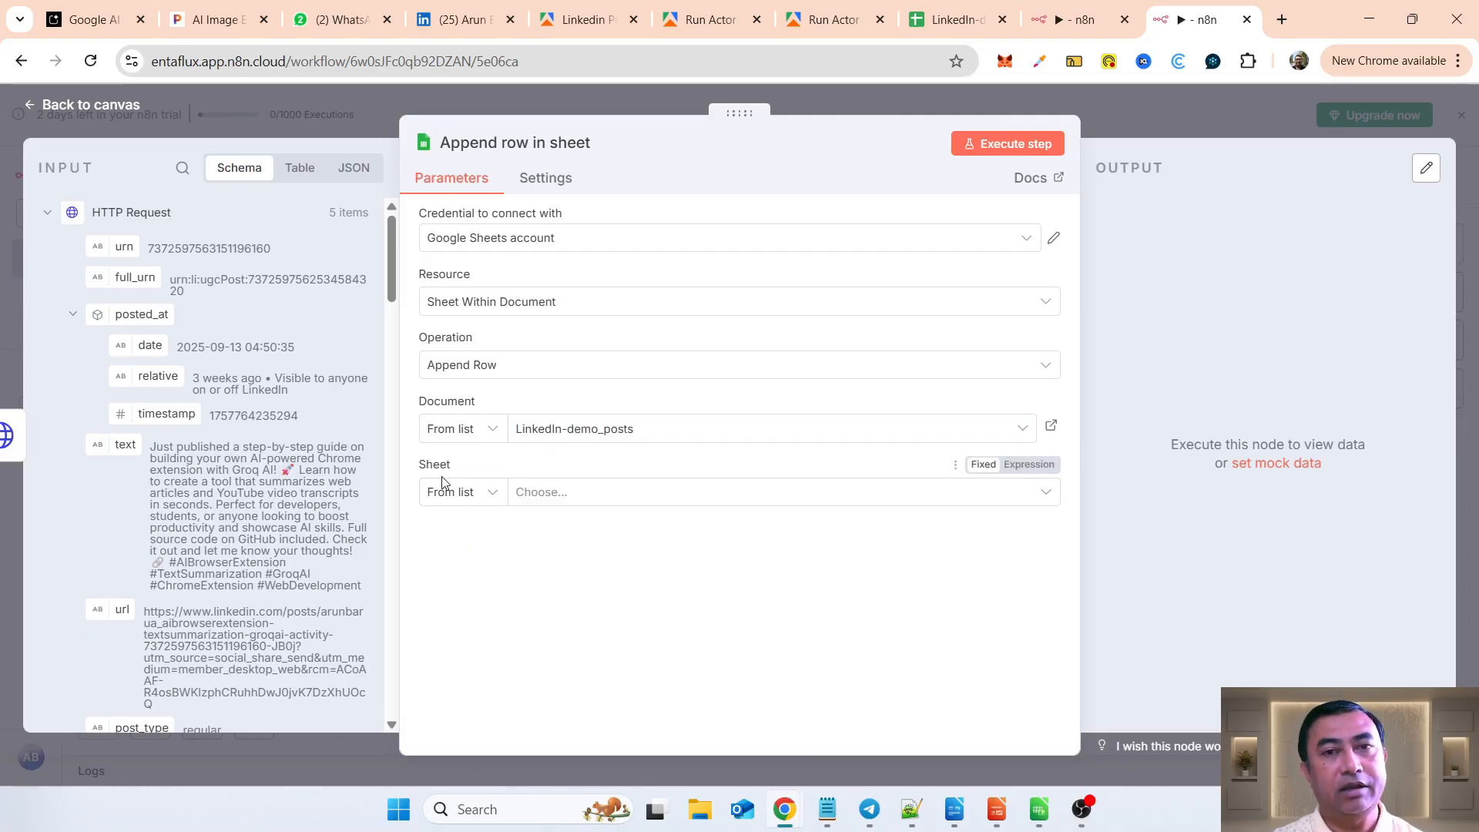
left_click(925, 26)
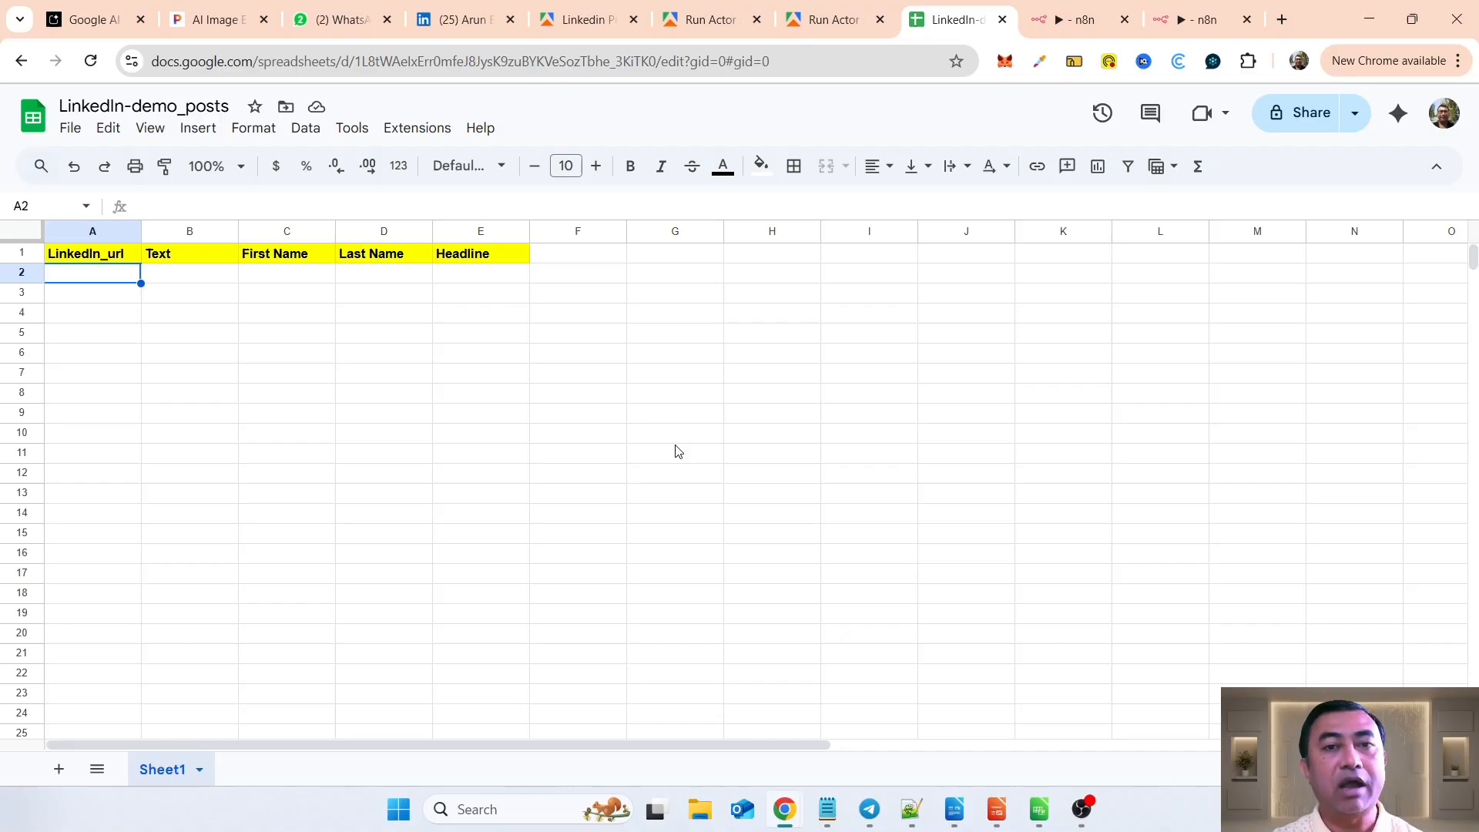
left_click(1192, 26)
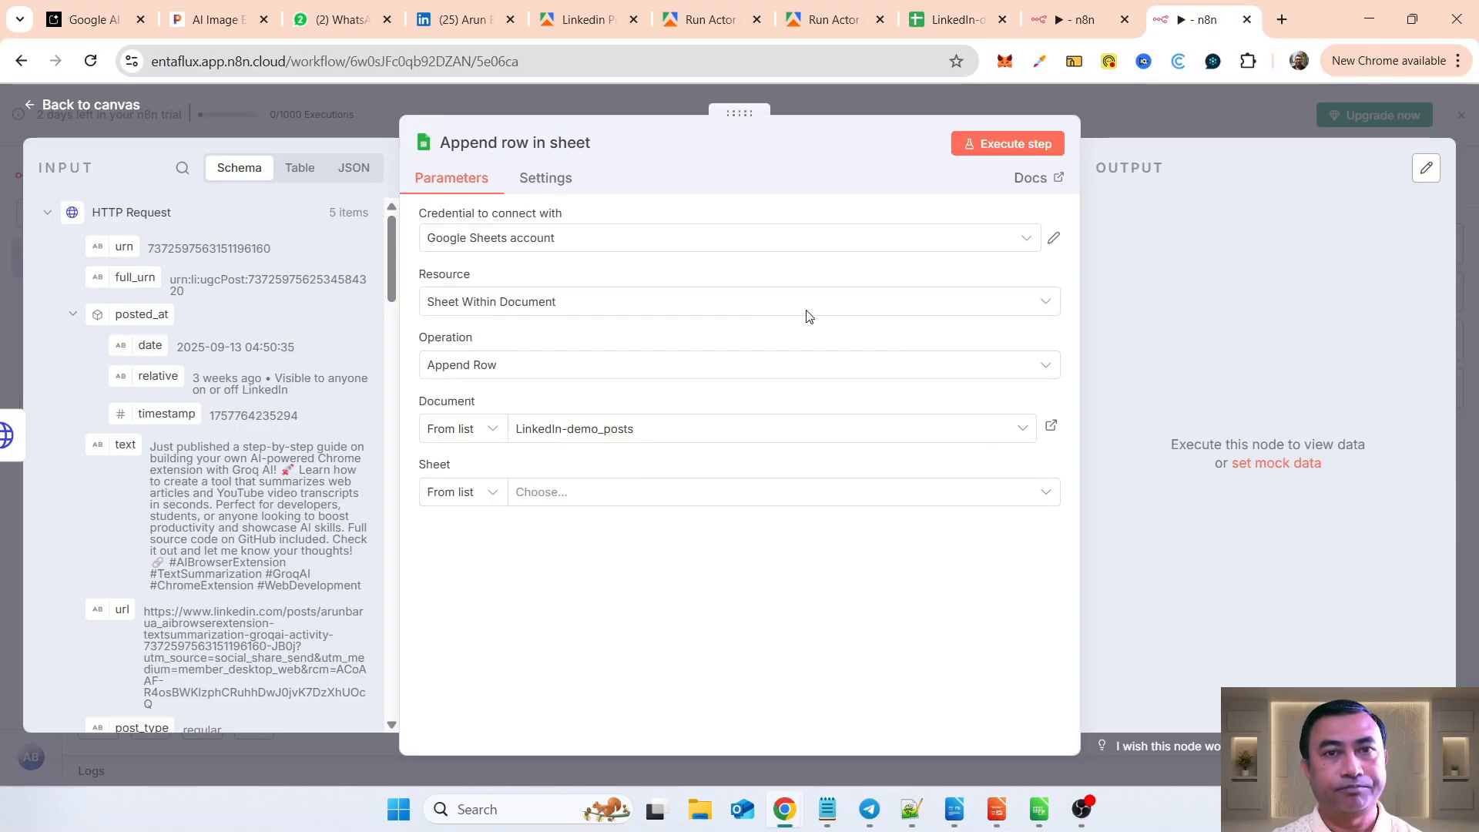
left_click(547, 499)
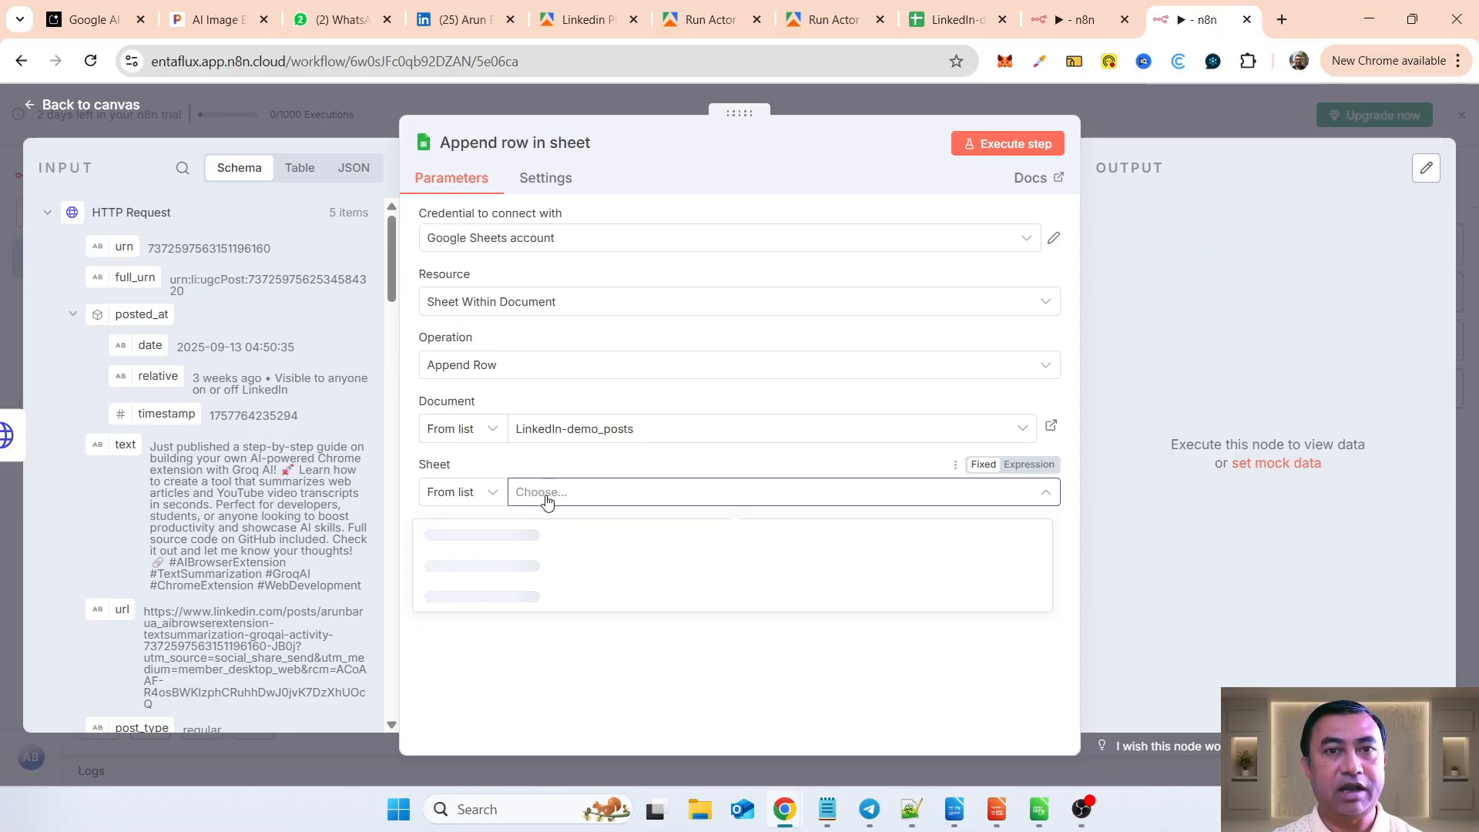
left_click(456, 543)
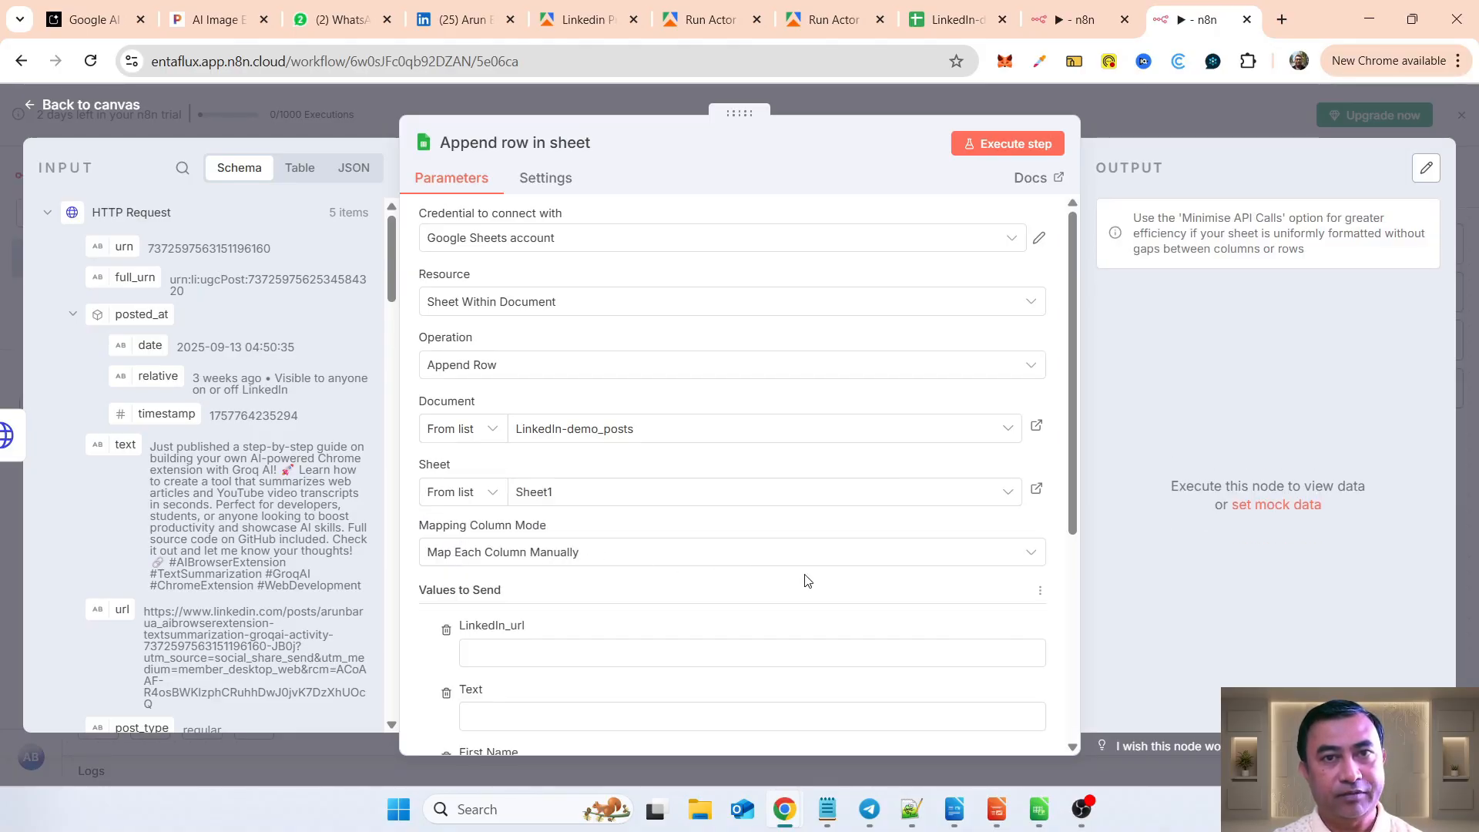
Step: Compare the node's columns with the spreadsheet's headers, then map the HTTP Request's url field to LinkedIn_url and its text field to Text
scroll(806, 580, "down", 4)
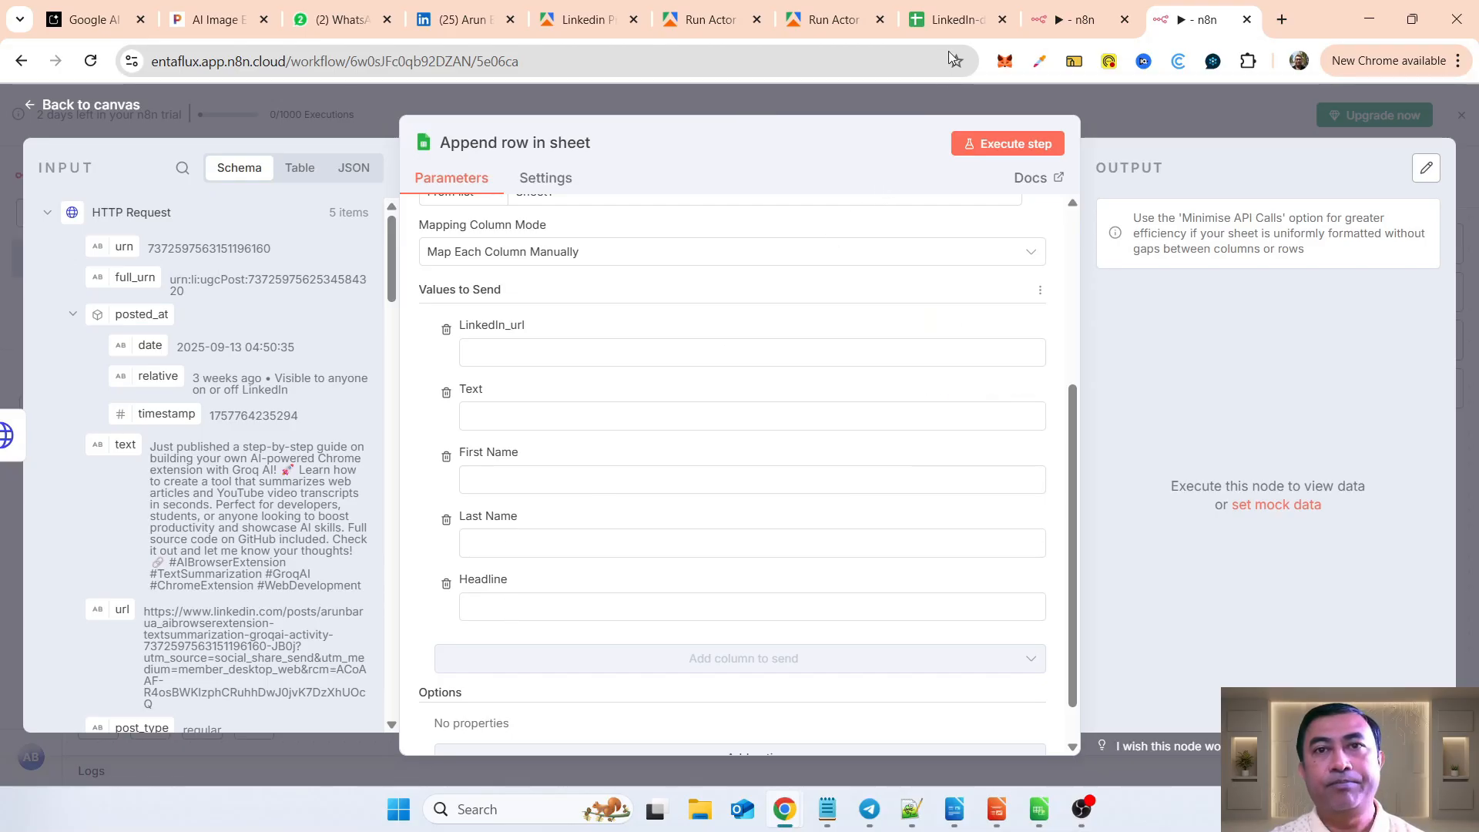
left_click(937, 23)
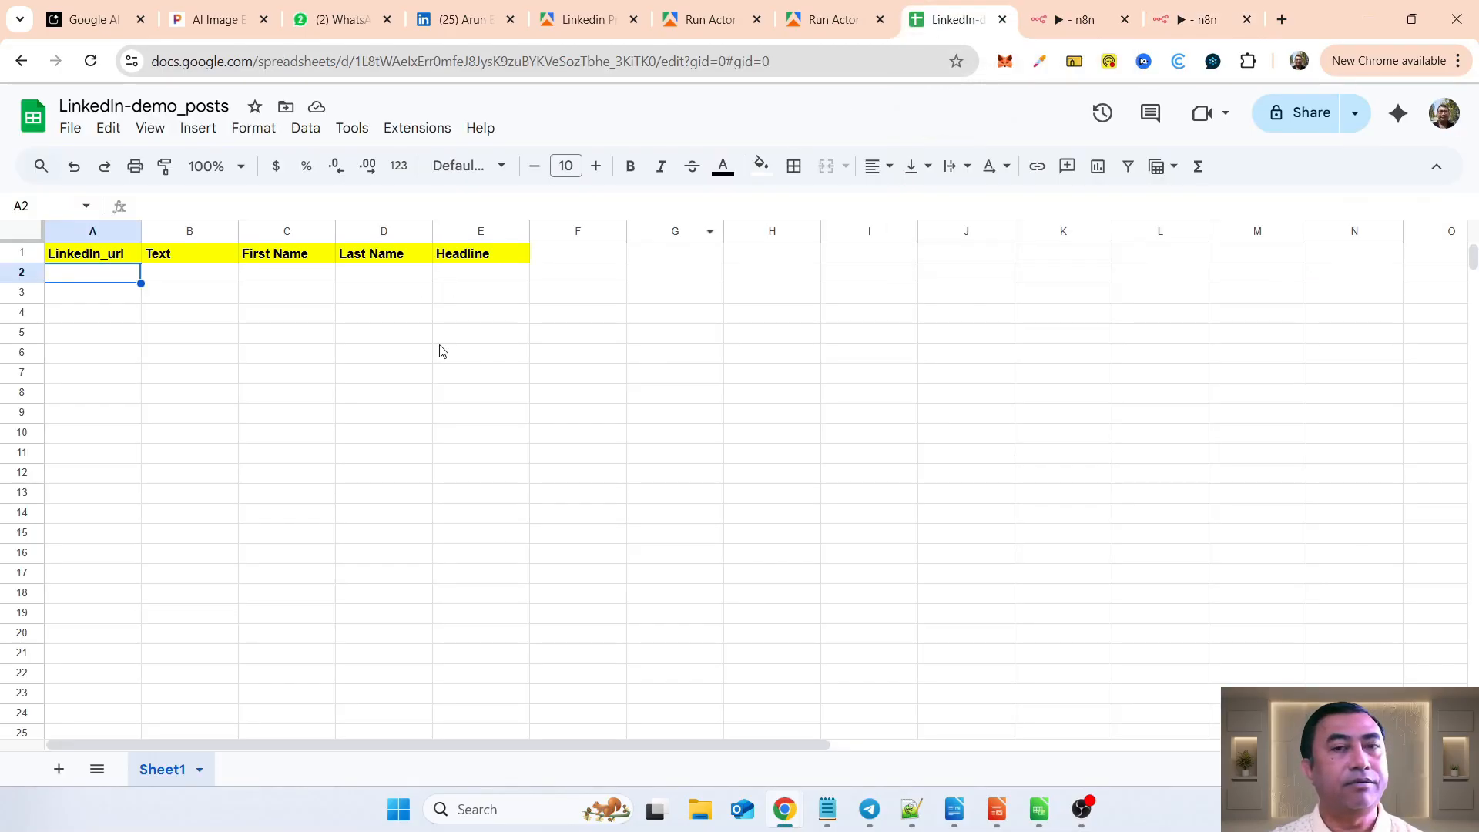
key("Right")
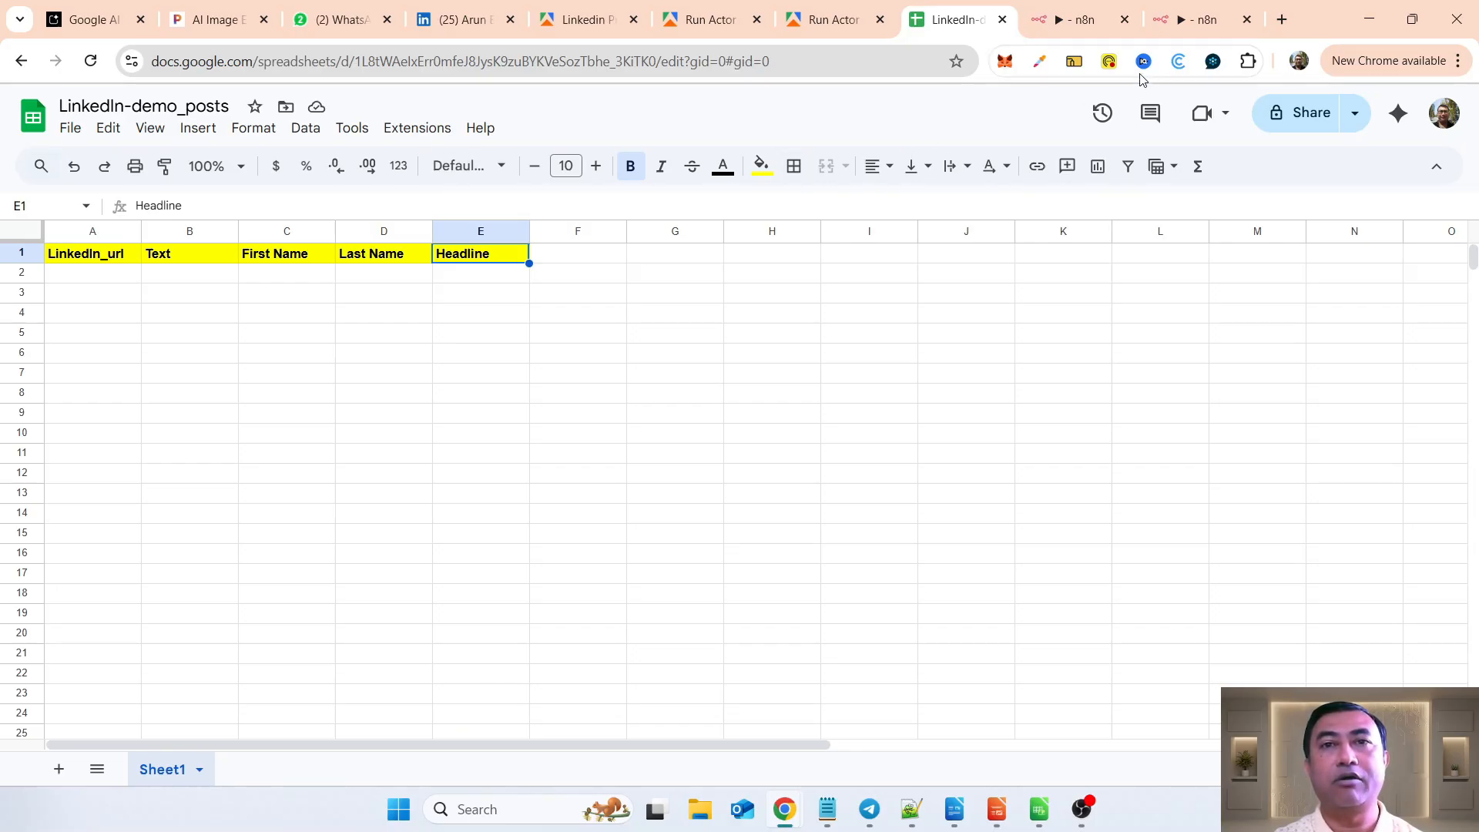
left_click(1179, 22)
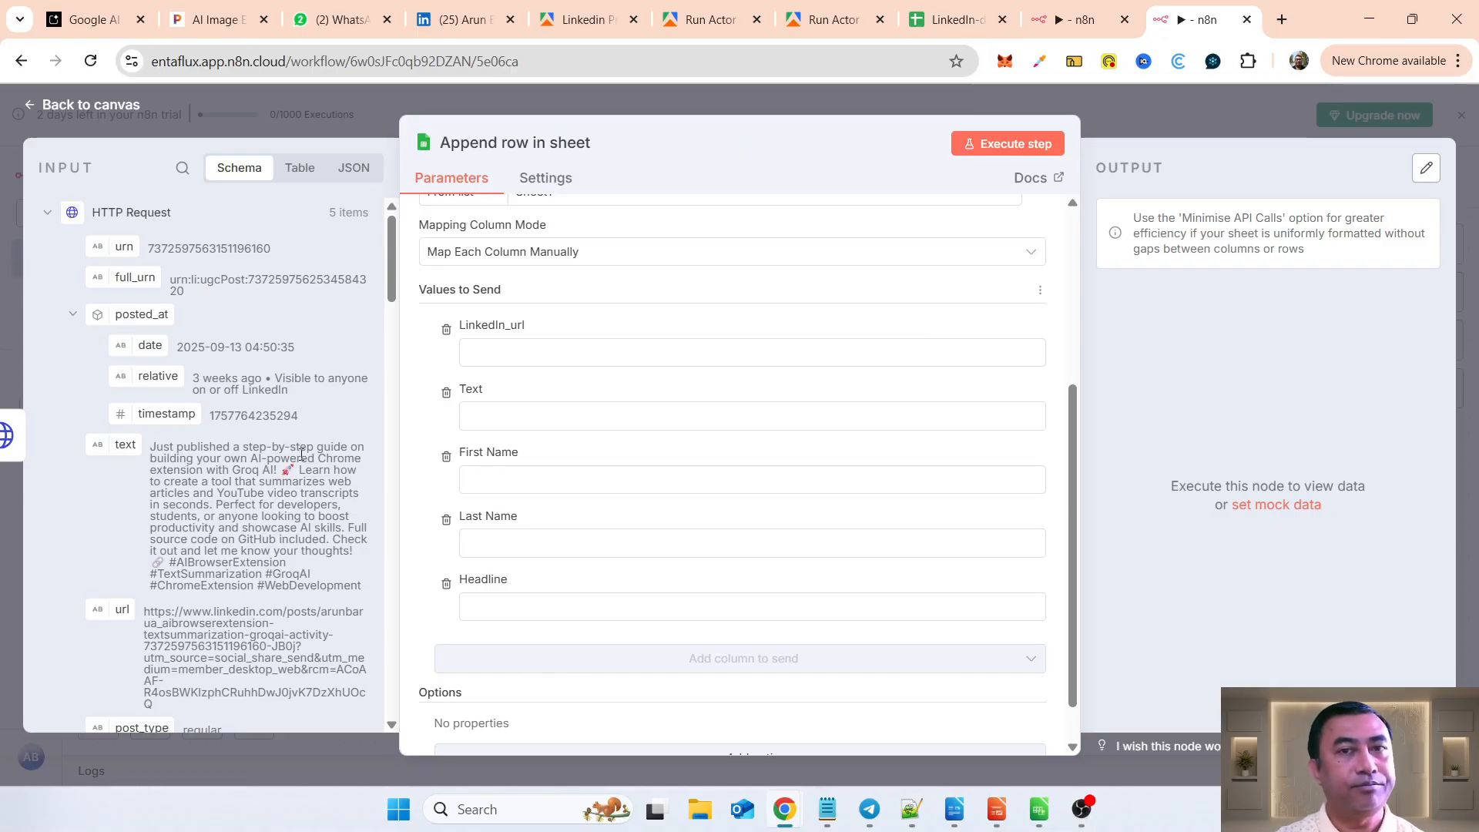
scroll(275, 566, "down", 3)
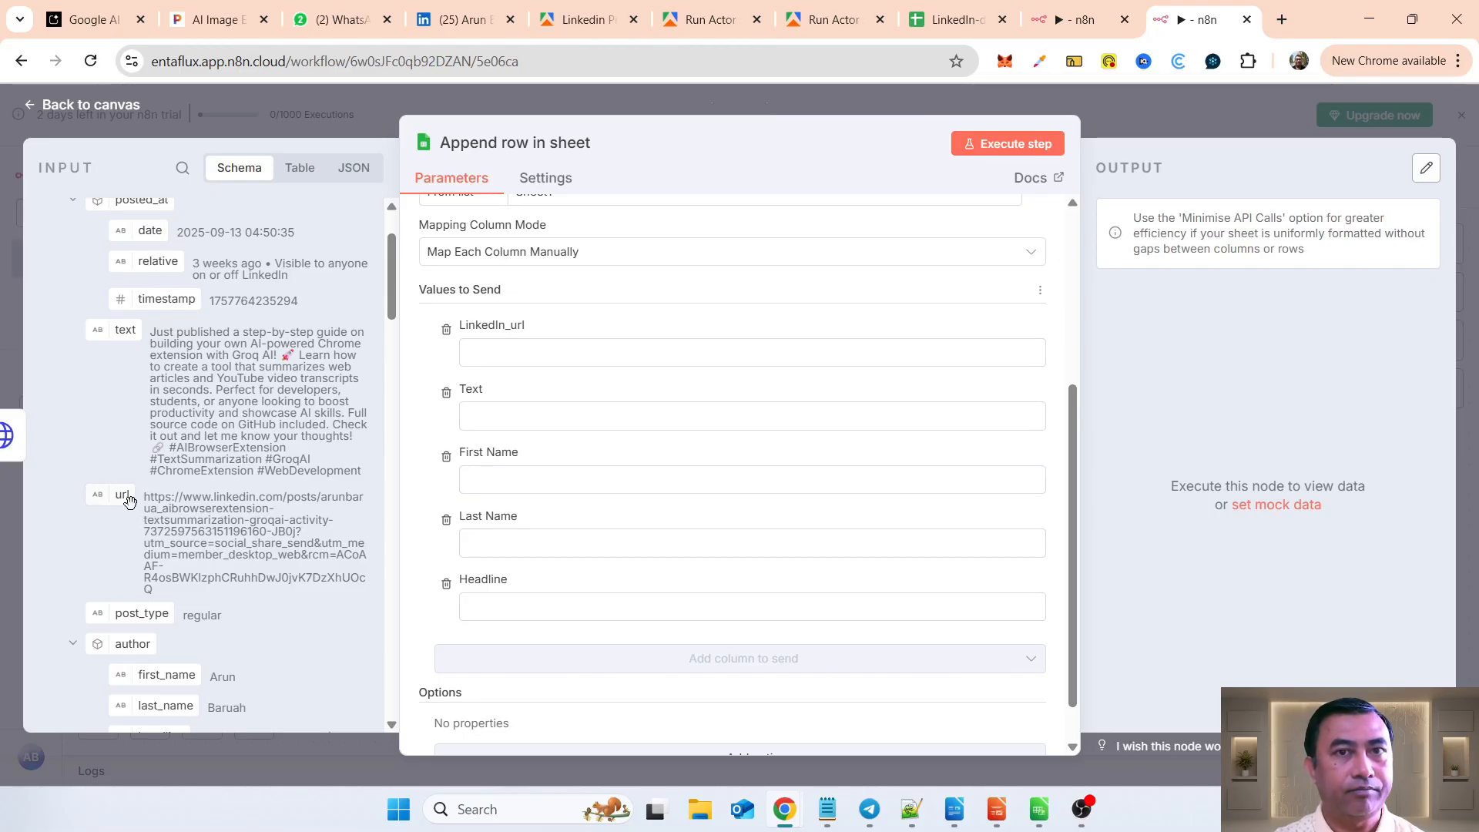
left_click_drag(125, 494, 501, 364)
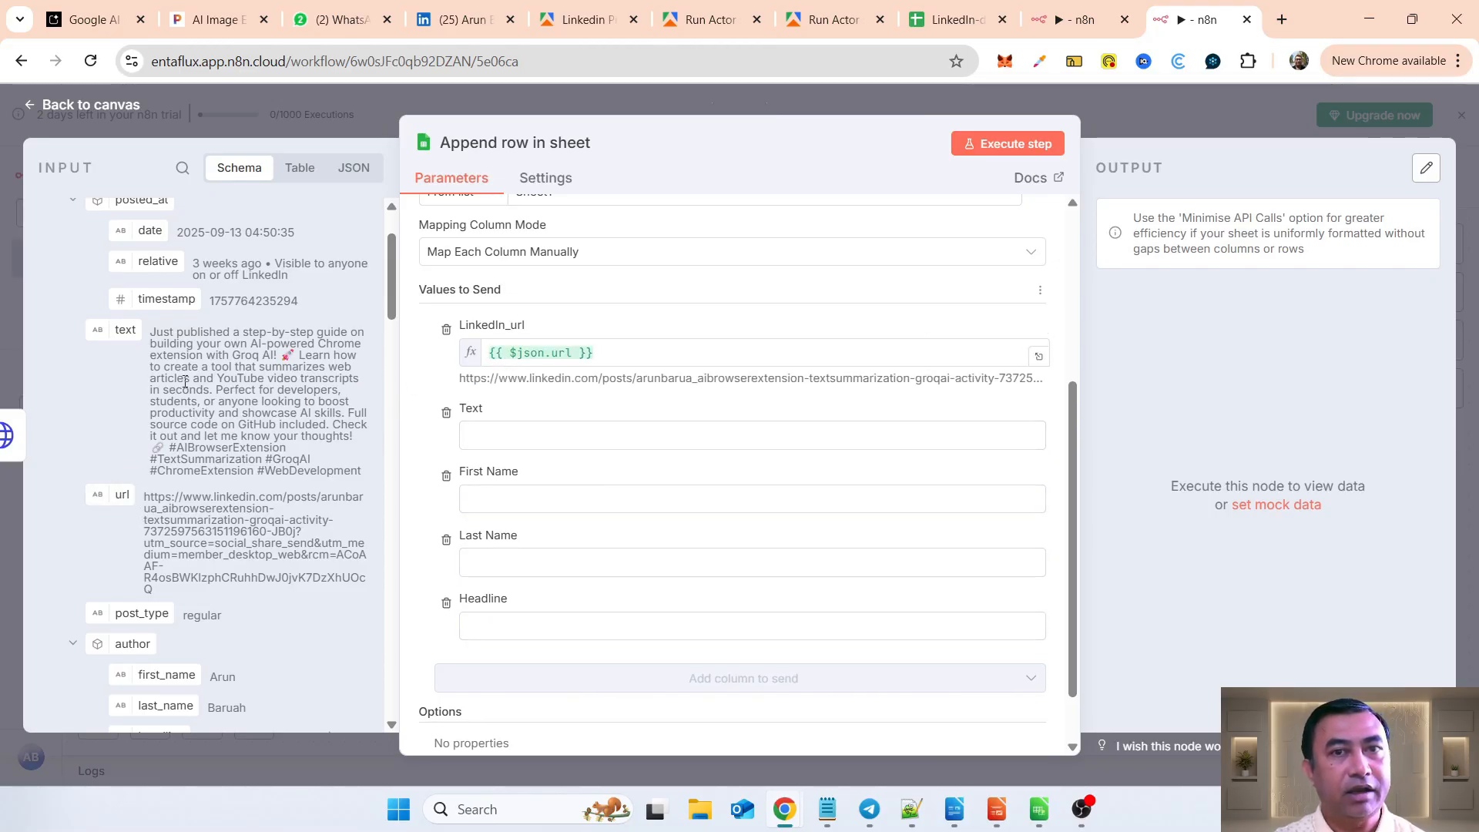
left_click_drag(121, 329, 489, 439)
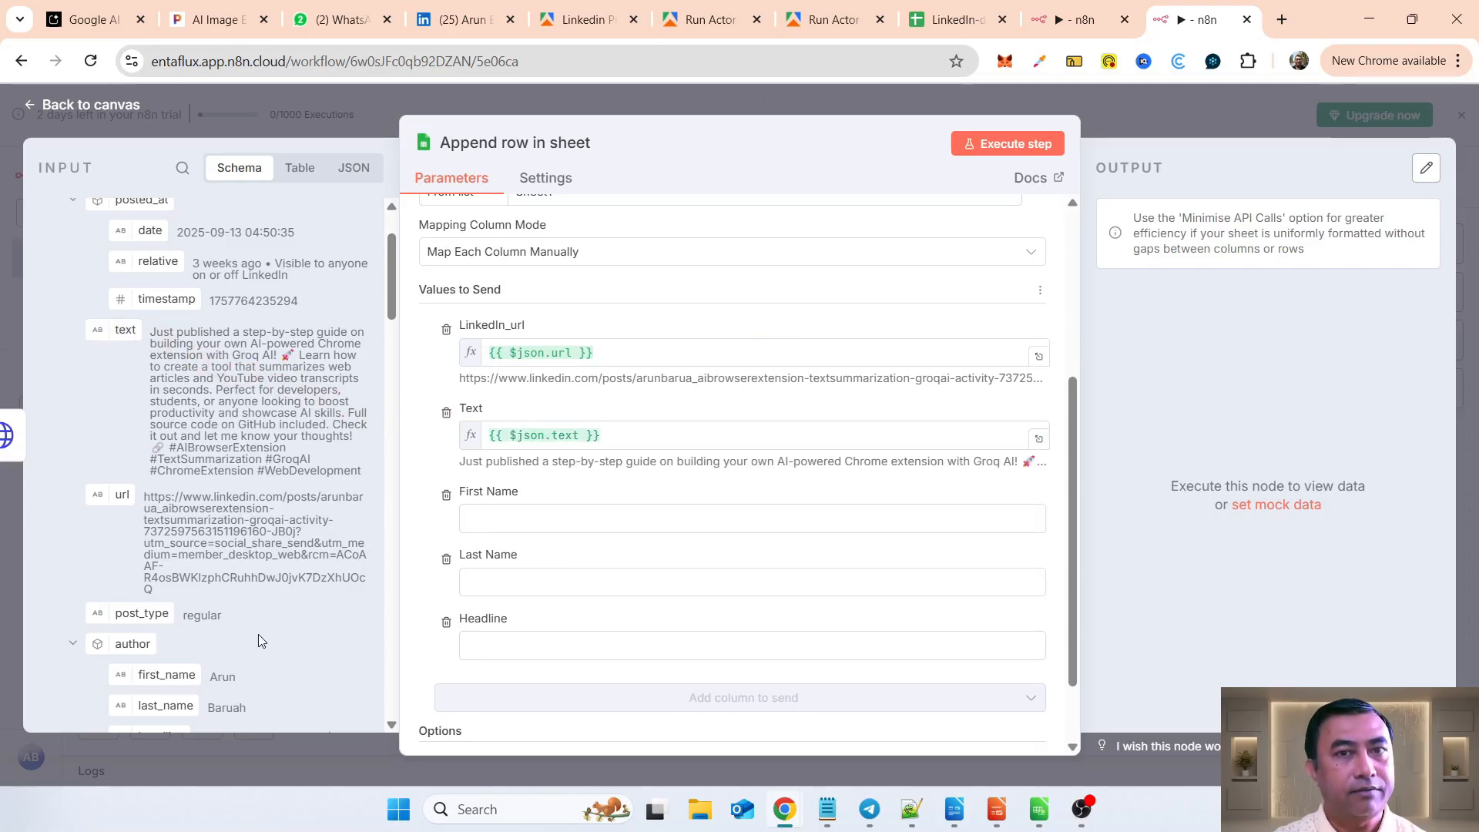
Step: Map the author's first_name and last_name fields from the HTTP Request to the First Name and Last Name columns
scroll(258, 635, "down", 3)
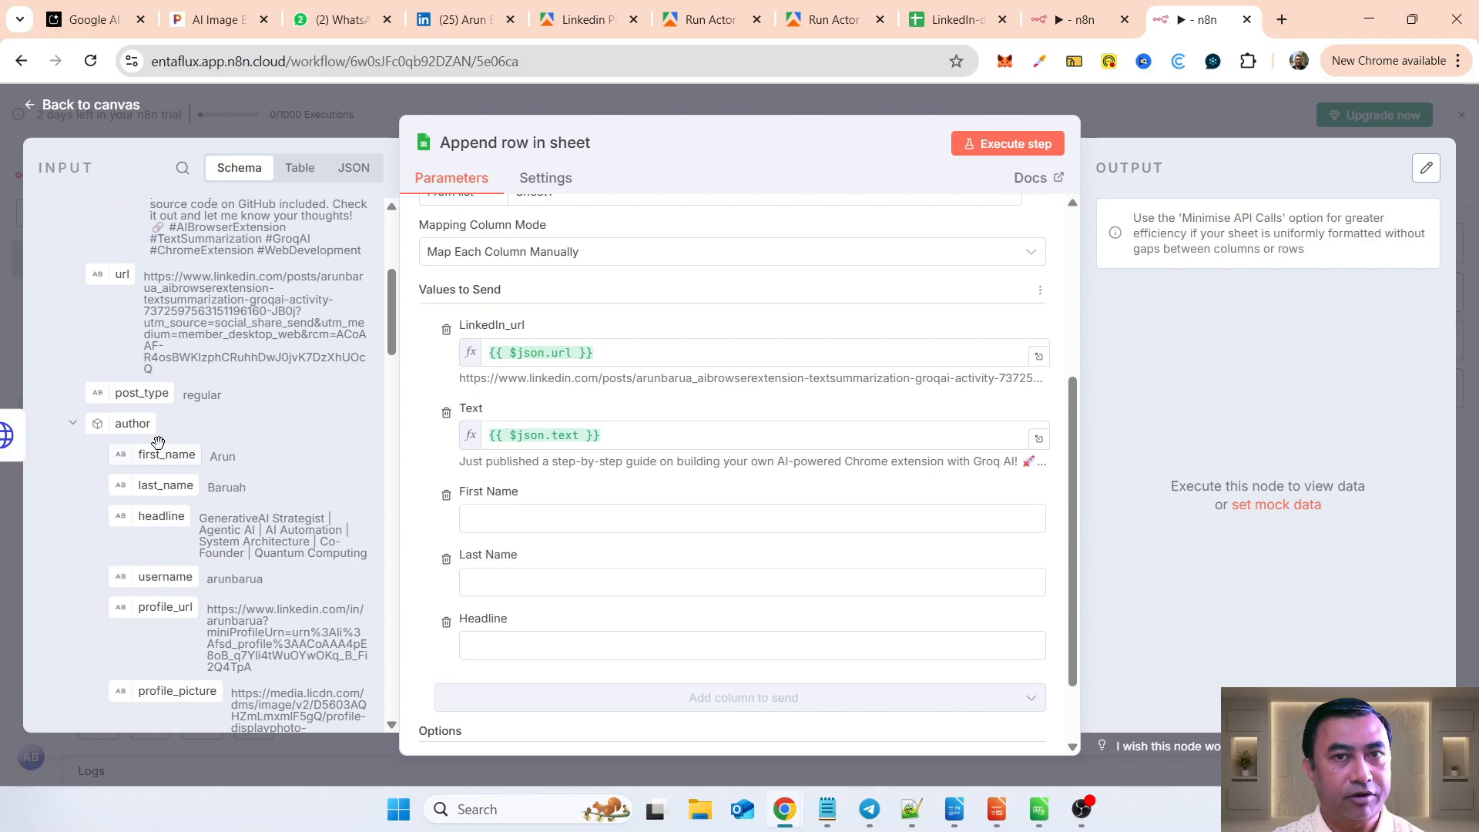
left_click_drag(174, 460, 493, 519)
left_click_drag(174, 487, 524, 605)
scroll(574, 605, "down", 2)
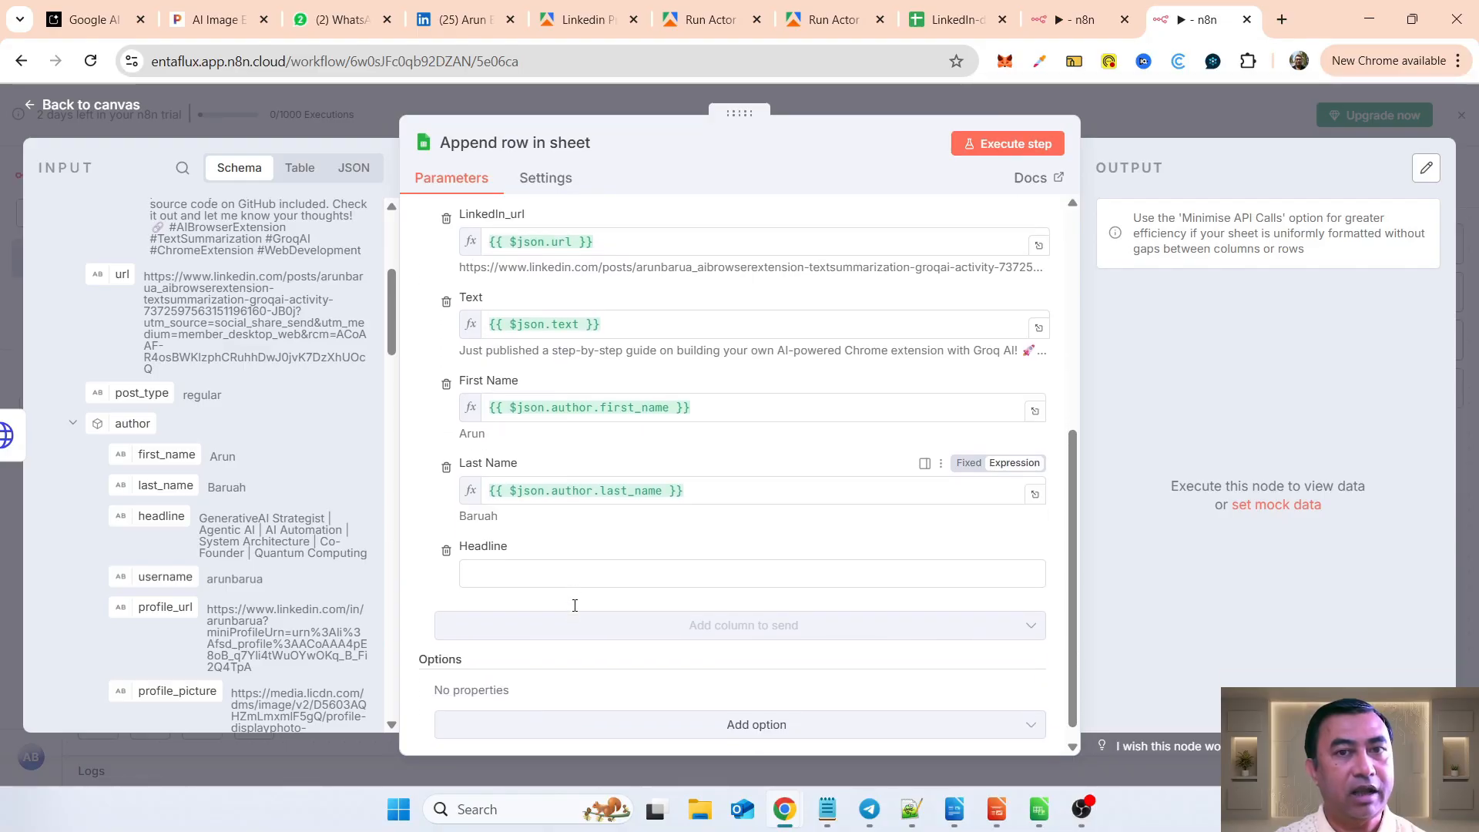
Step: Map the author's headline field from the HTTP Request input to the Headline column
scroll(277, 428, "up", 1)
scroll(278, 427, "up", 3)
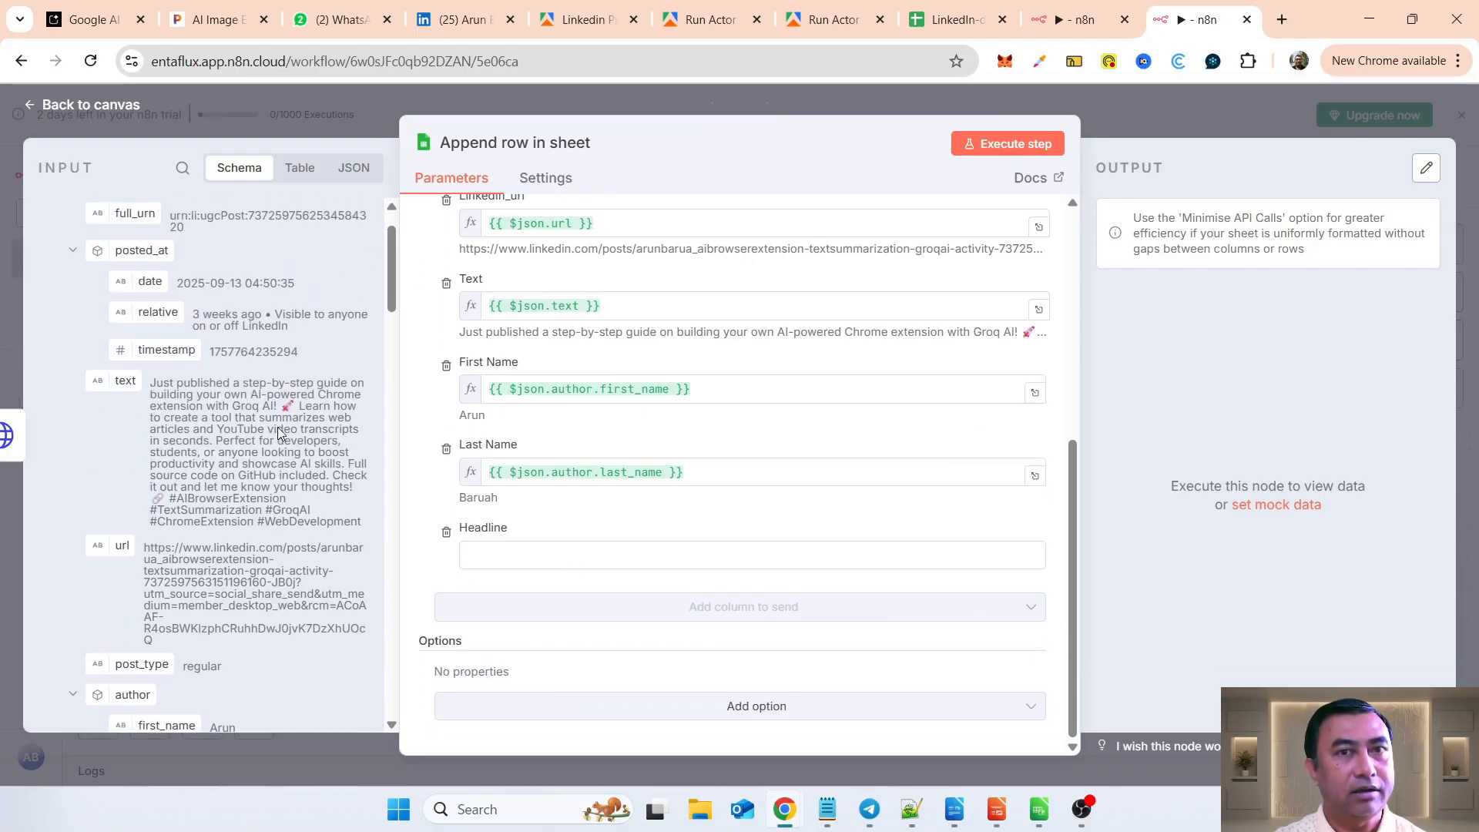
scroll(279, 427, "up", 2)
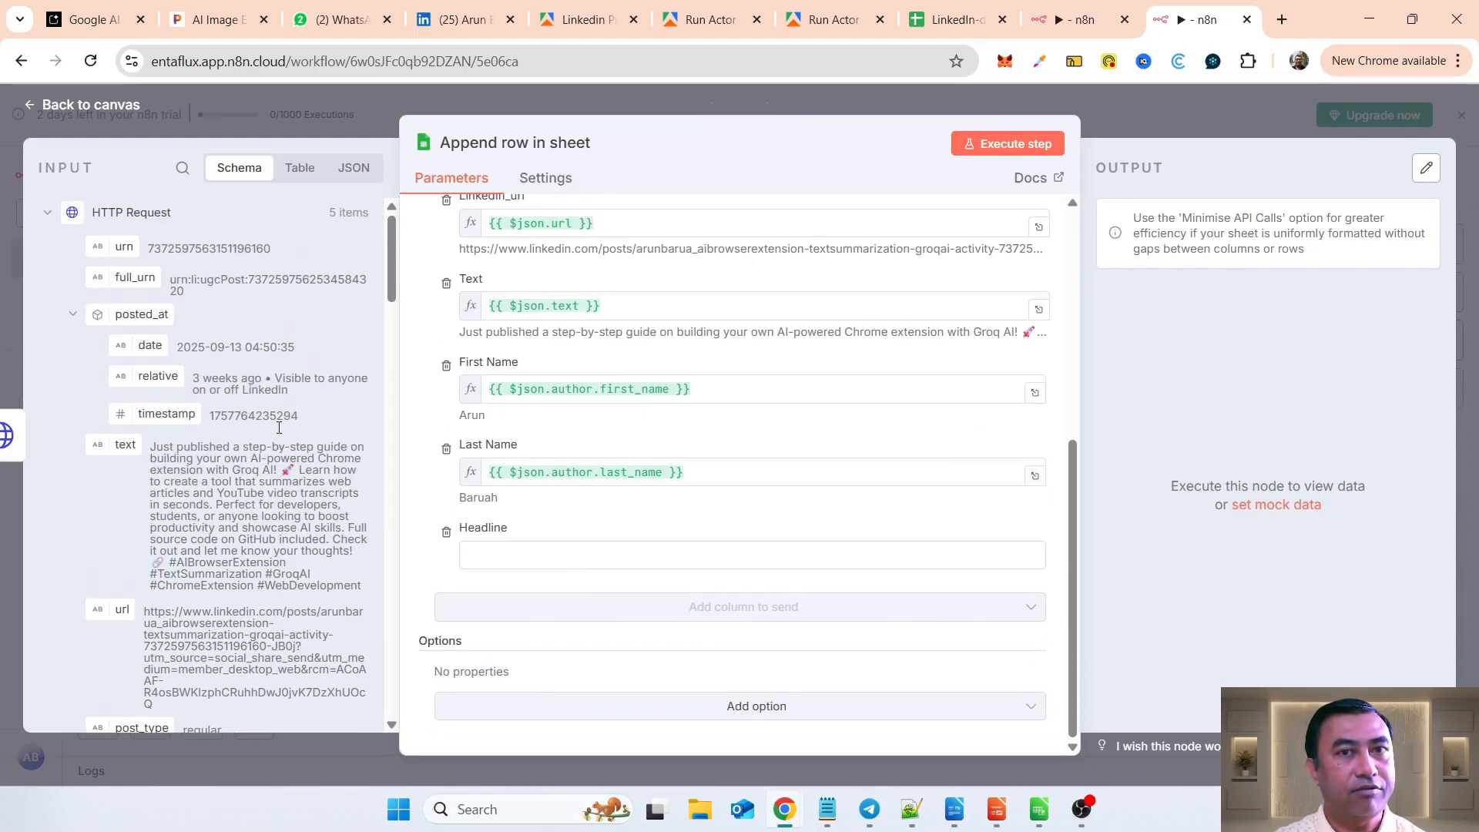
scroll(279, 427, "down", 3)
scroll(278, 428, "down", 4)
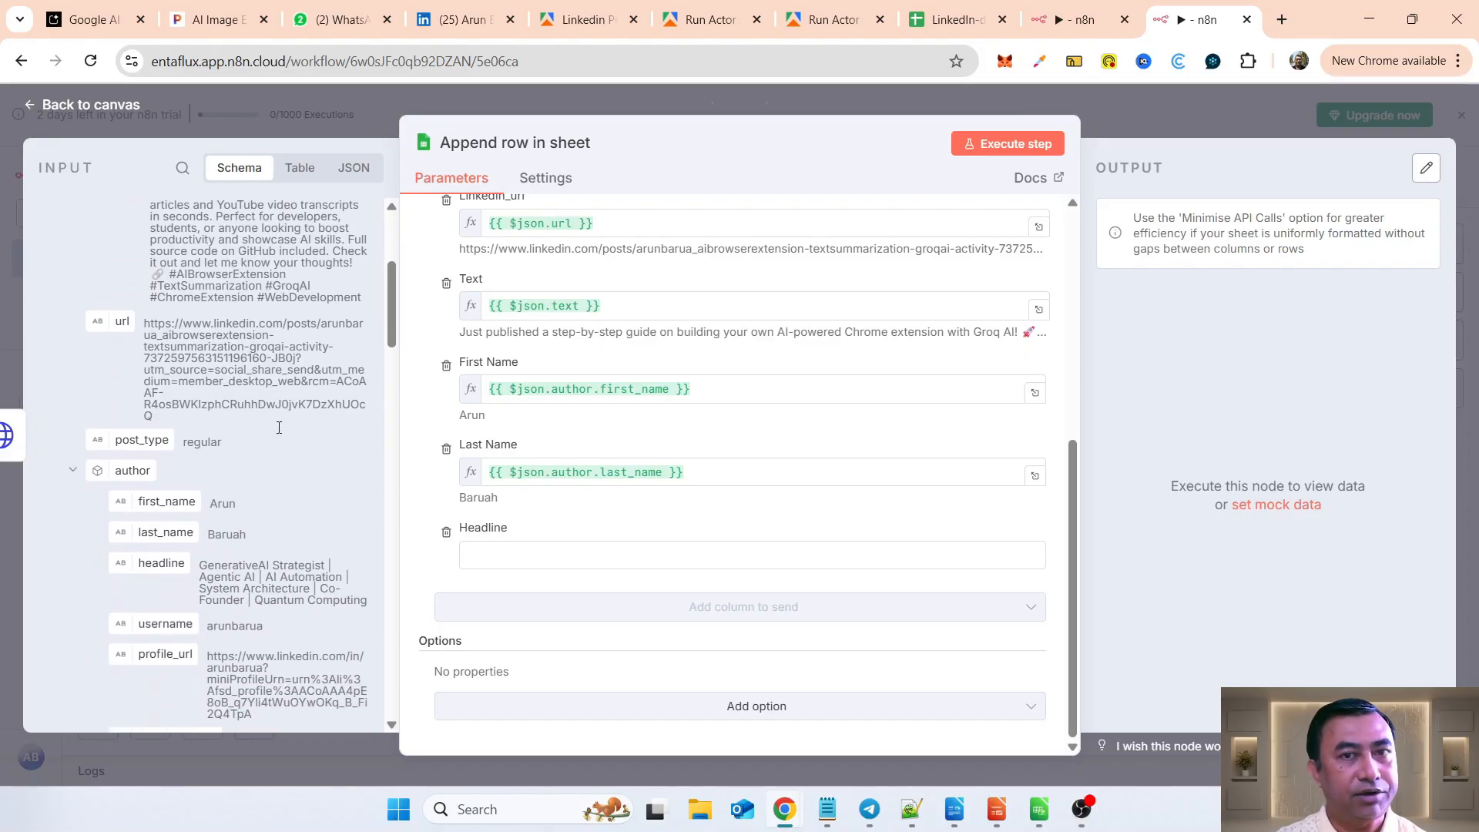
scroll(279, 431, "down", 1)
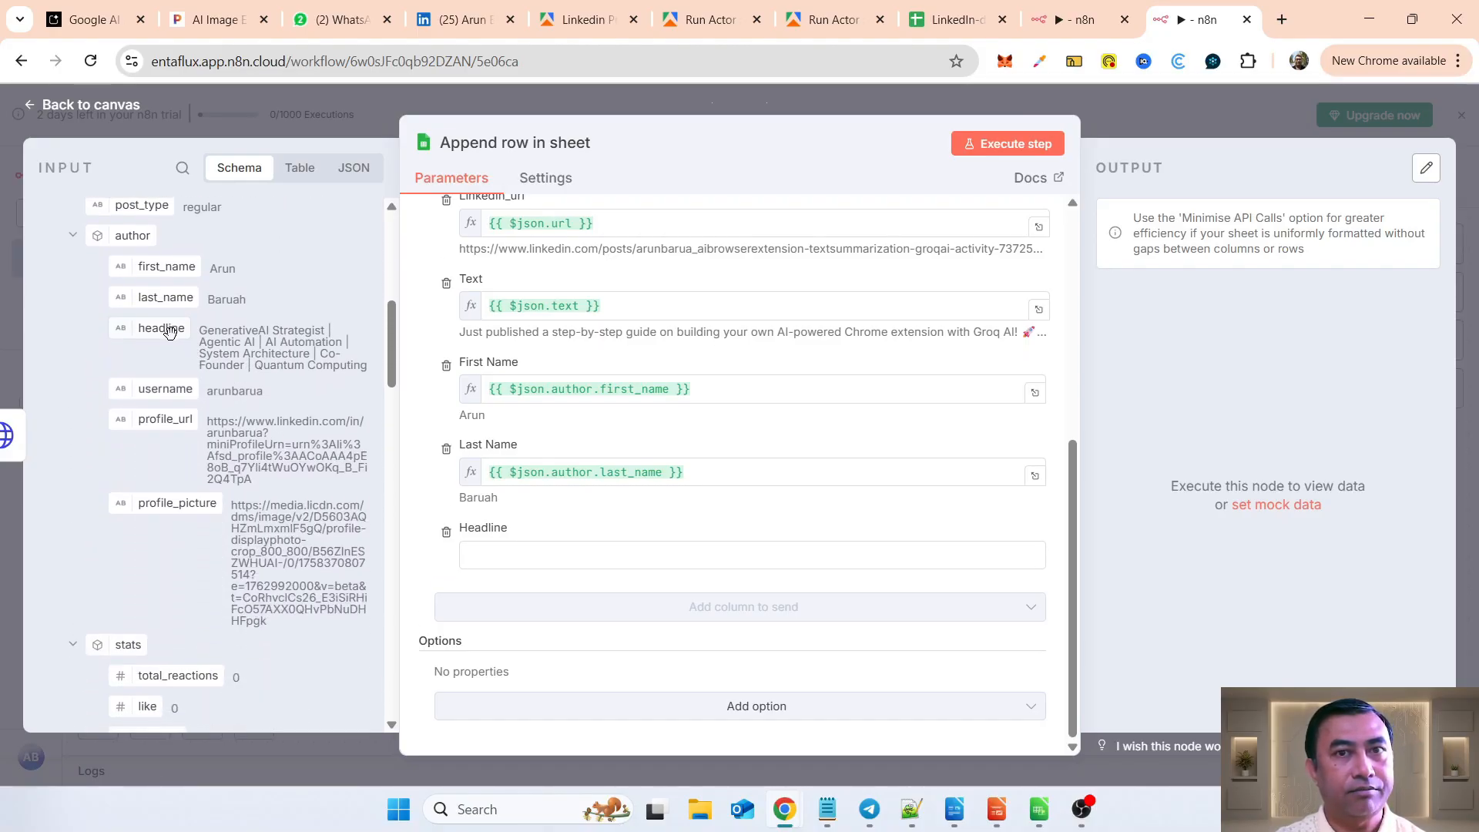
left_click_drag(169, 332, 497, 554)
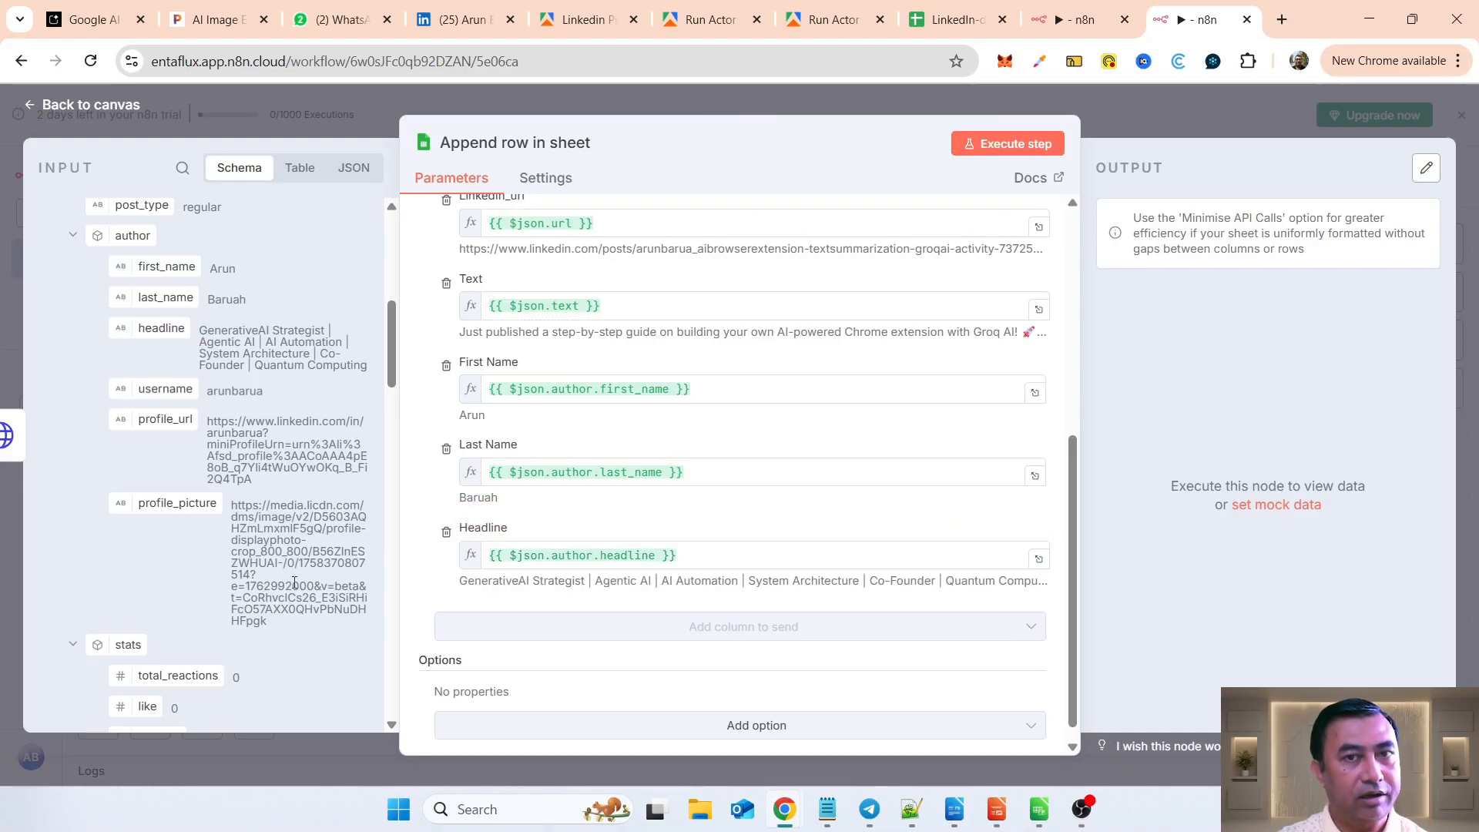
Step: Look over the remaining input fields and execute the Append row in sheet node to write the posts to the spreadsheet
scroll(294, 581, "down", 10)
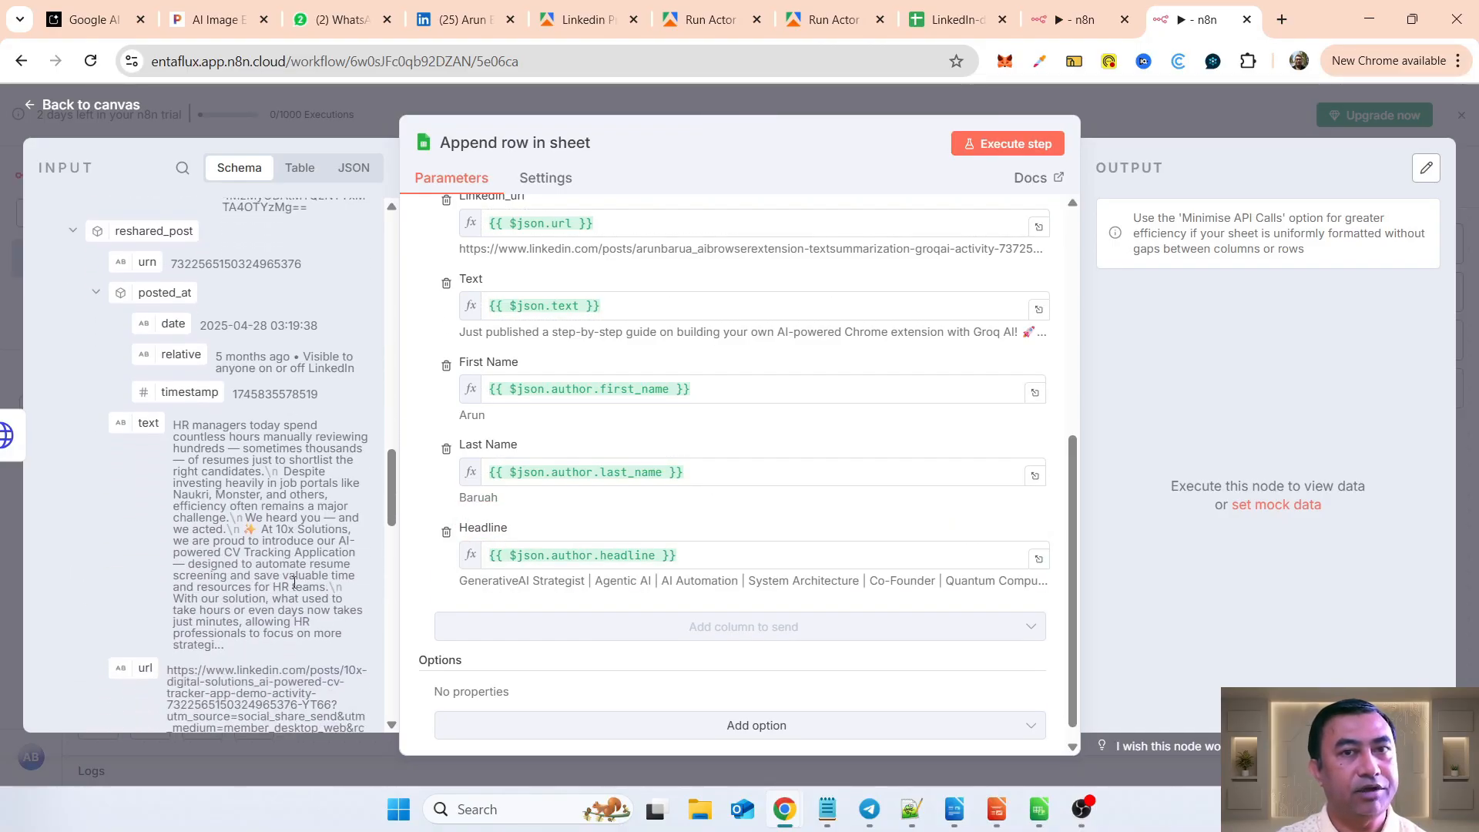
scroll(293, 582, "down", 3)
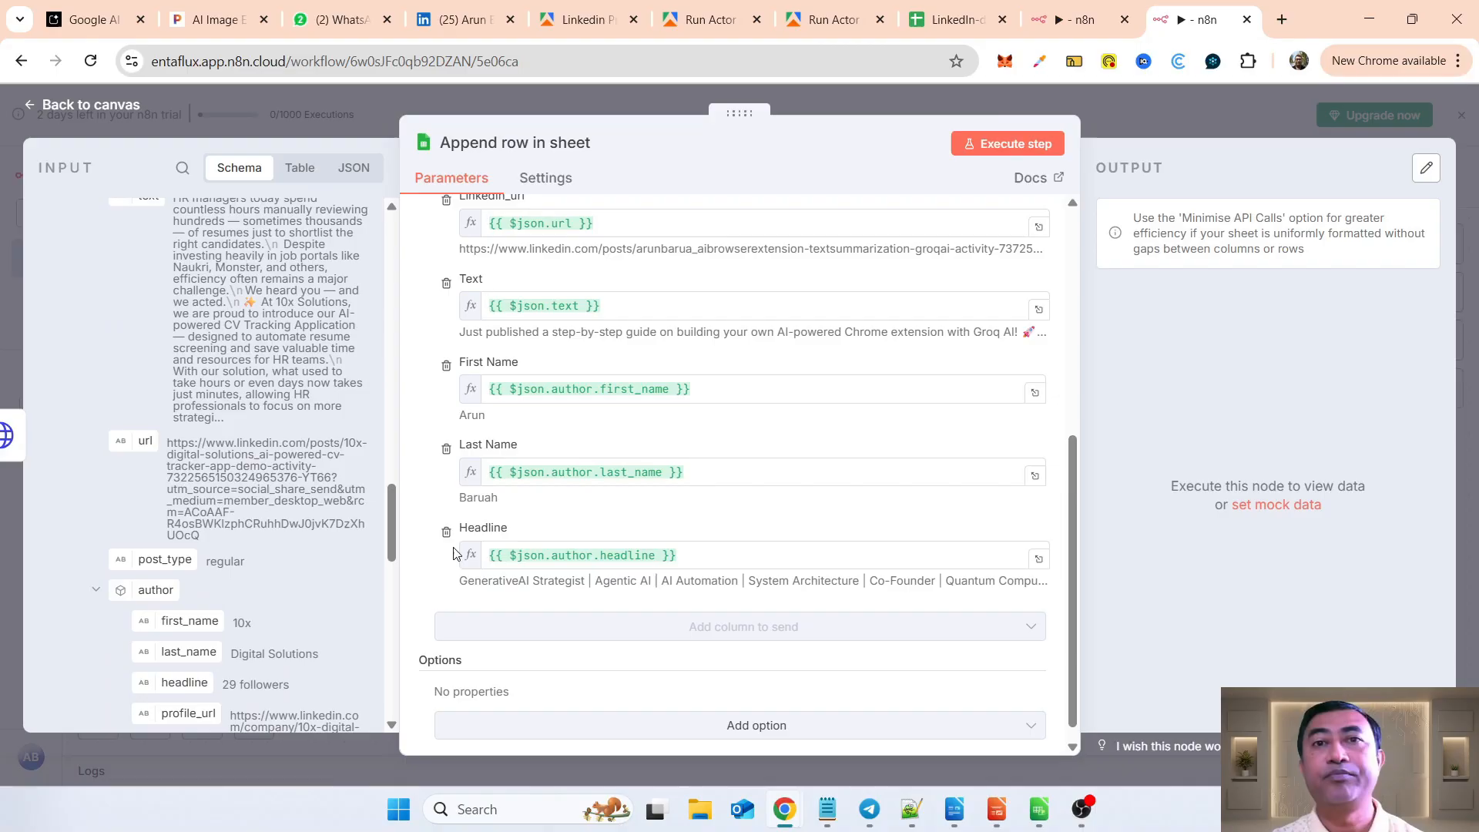
left_click(1003, 144)
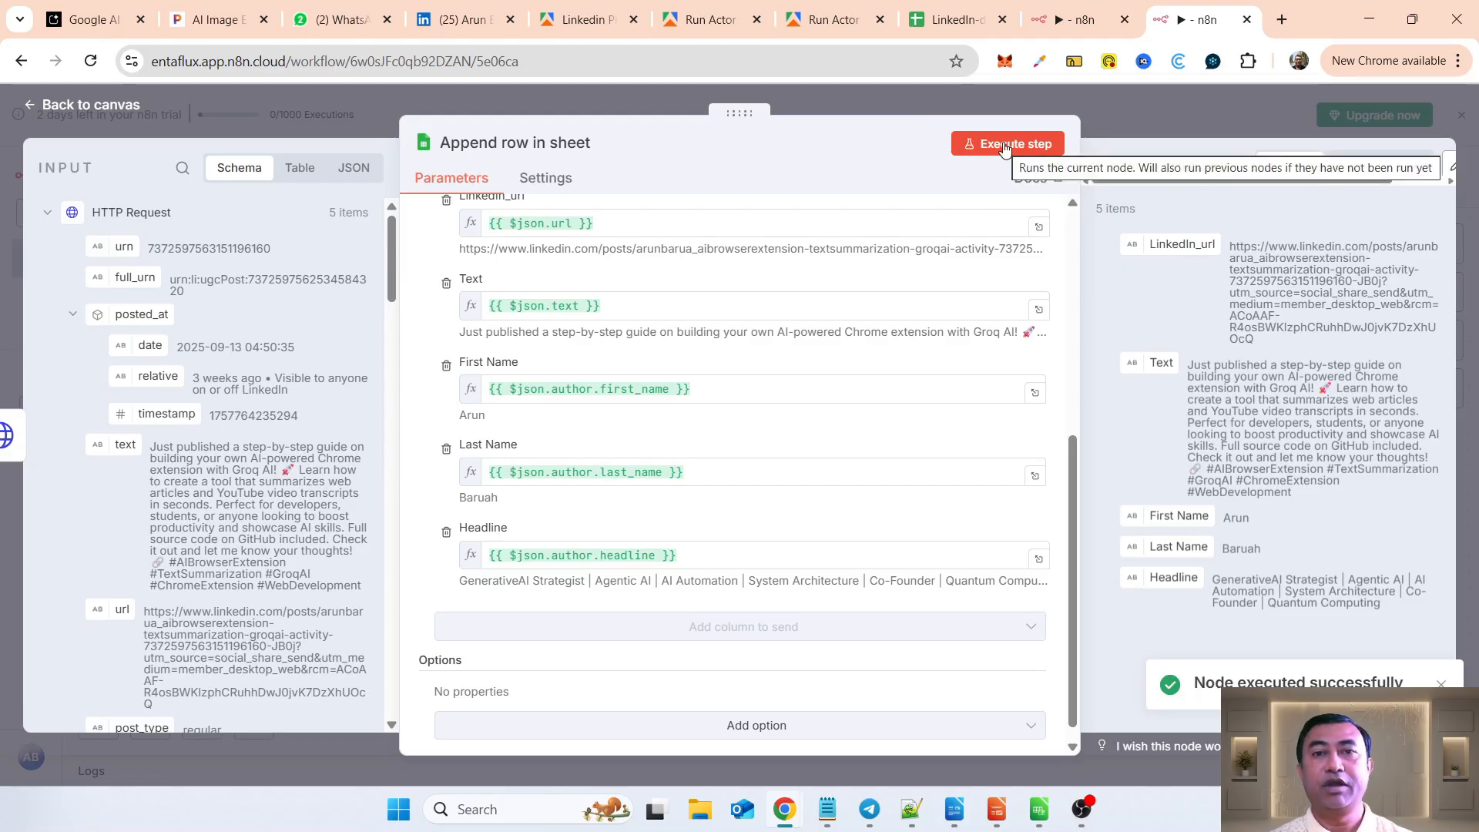
Step: Switch to the LinkedIn-demo_posts spreadsheet and widen the Text column to make the post text readable
left_click(925, 25)
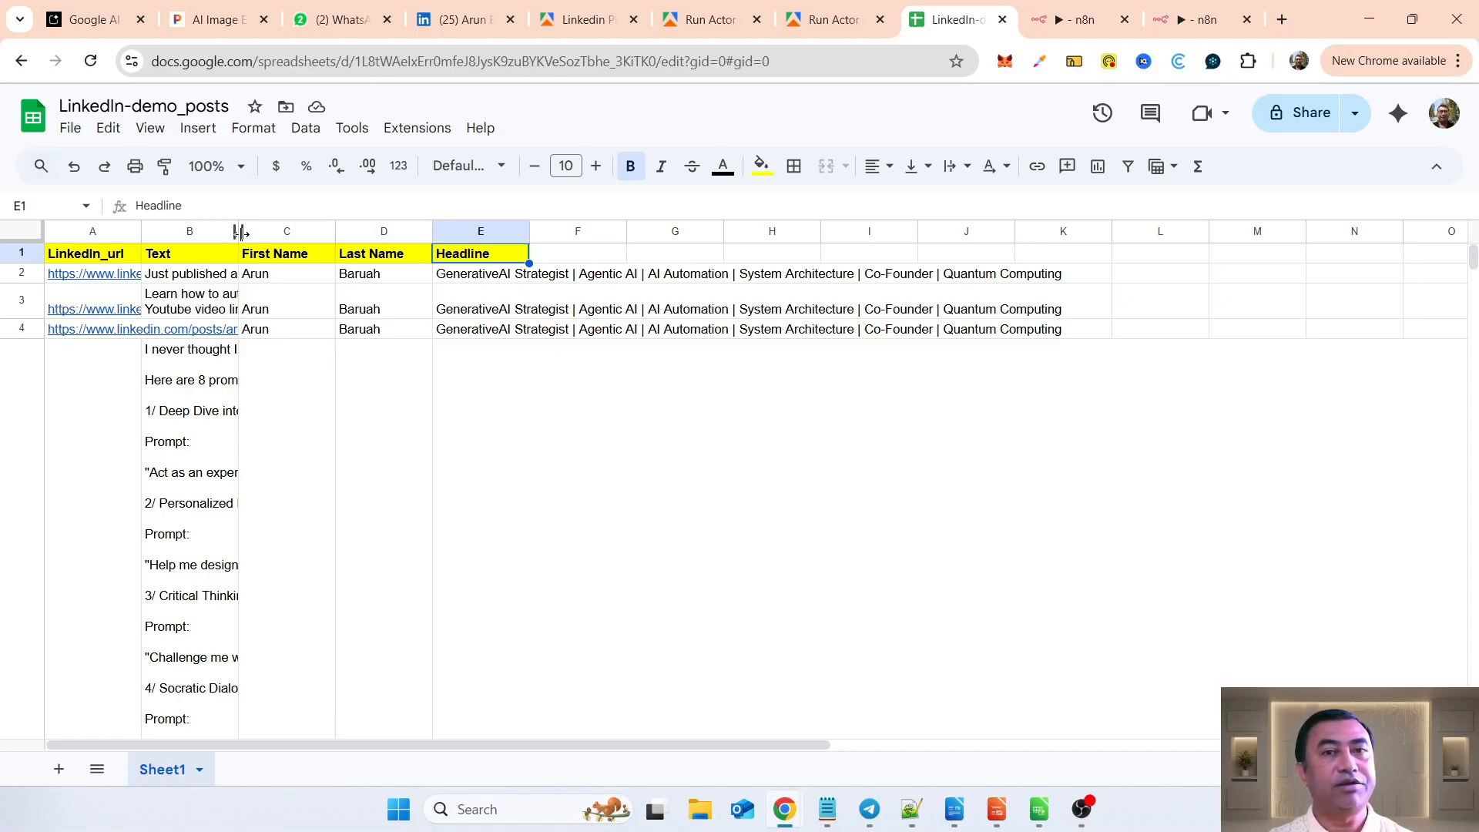
left_click_drag(240, 233, 1042, 231)
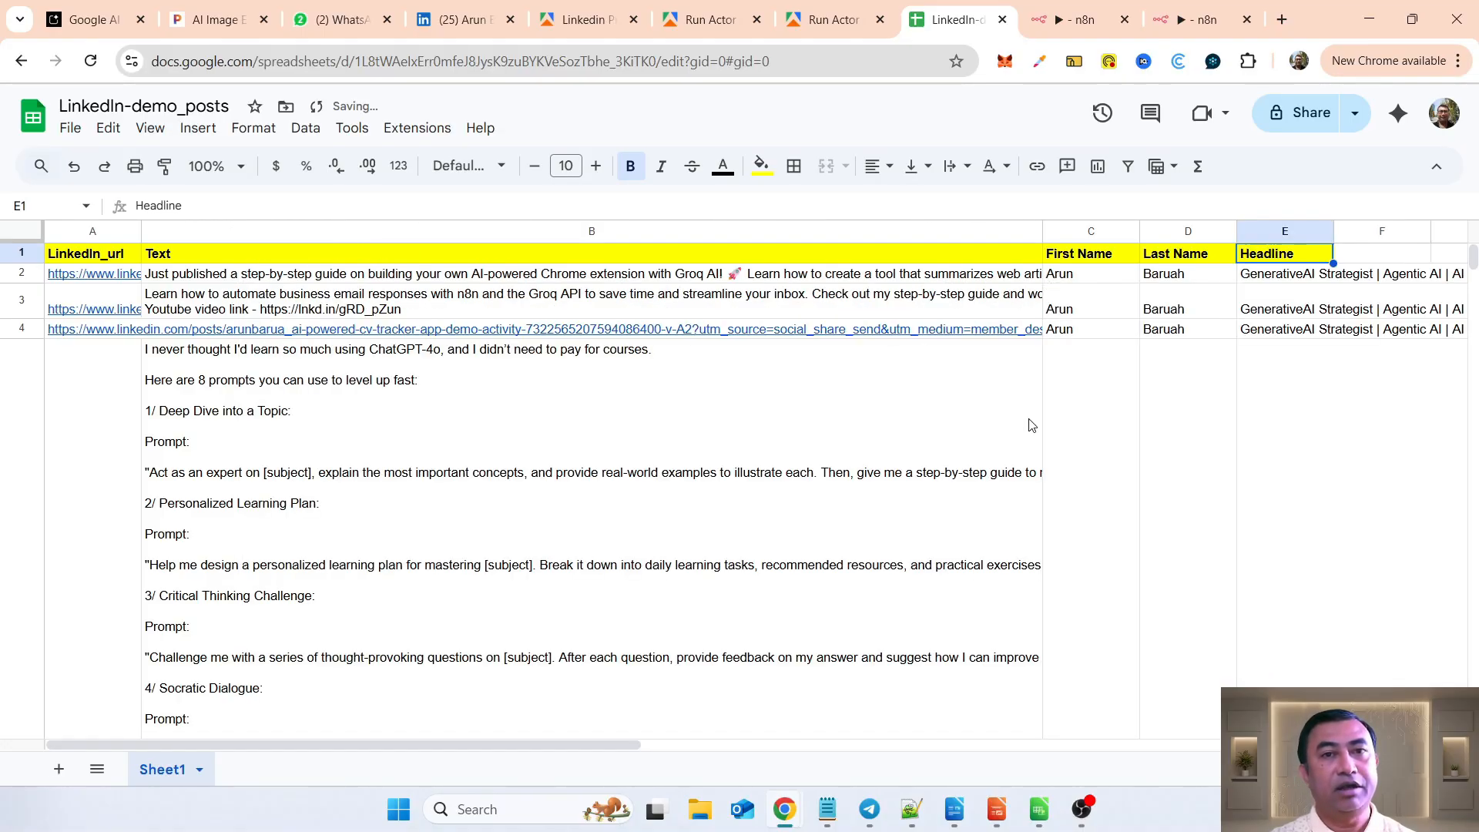
Step: Examine the appended rows in Sheet1, checking each post's link, text, author name and headline
scroll(817, 578, "down", 15)
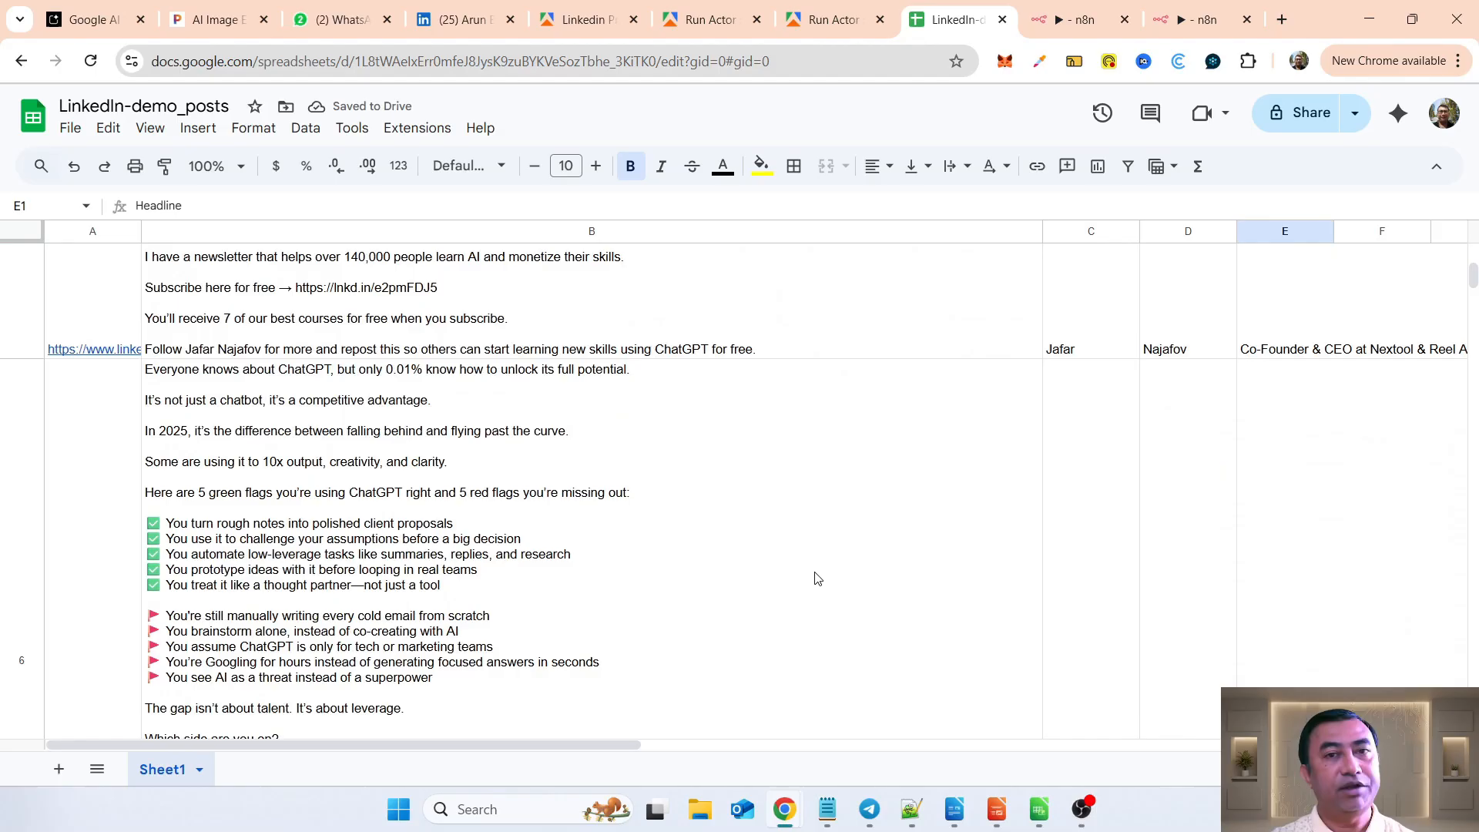
scroll(817, 578, "up", 12)
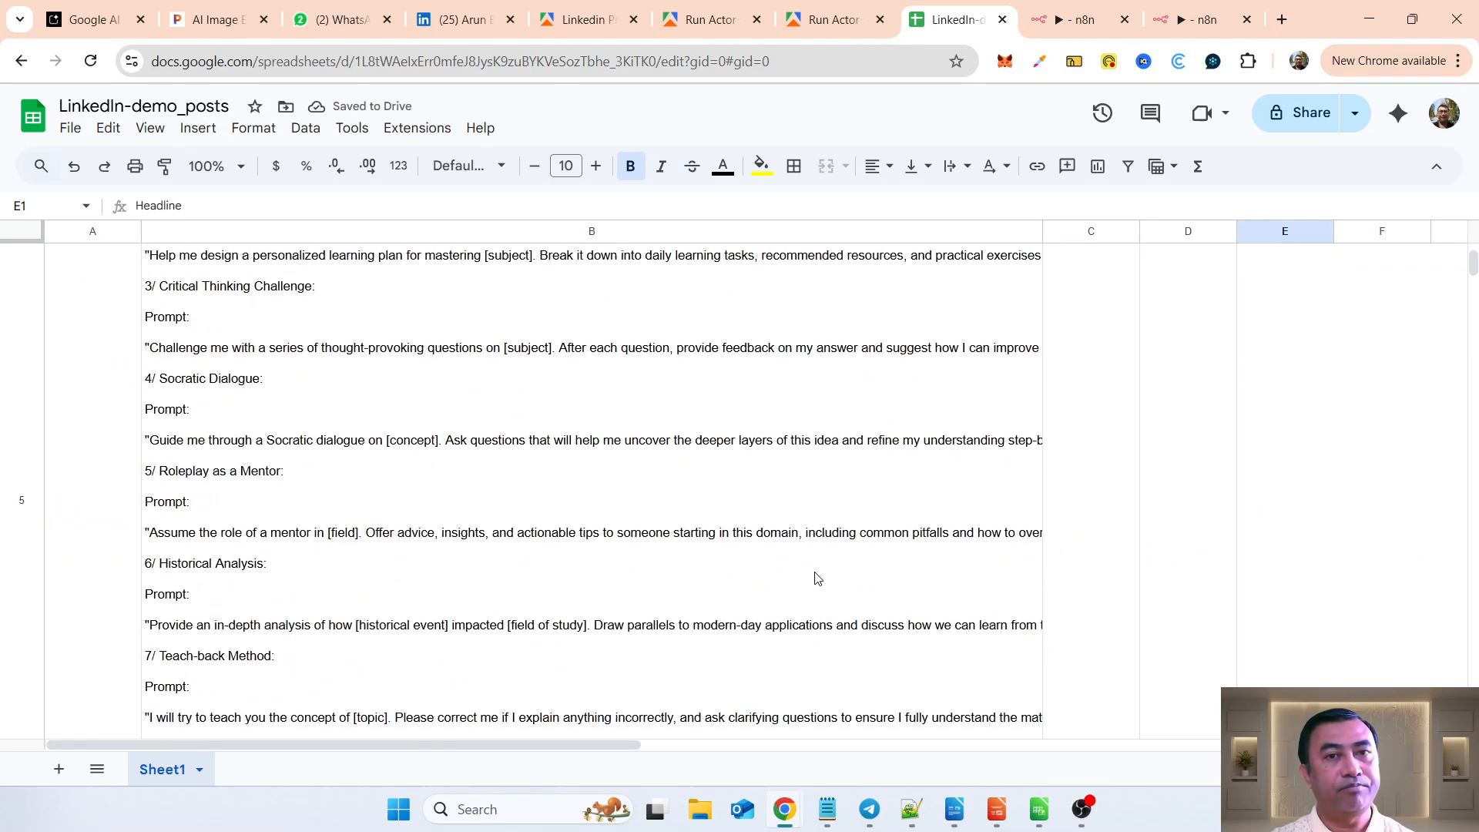
scroll(817, 578, "up", 2)
scroll(832, 582, "down", 12)
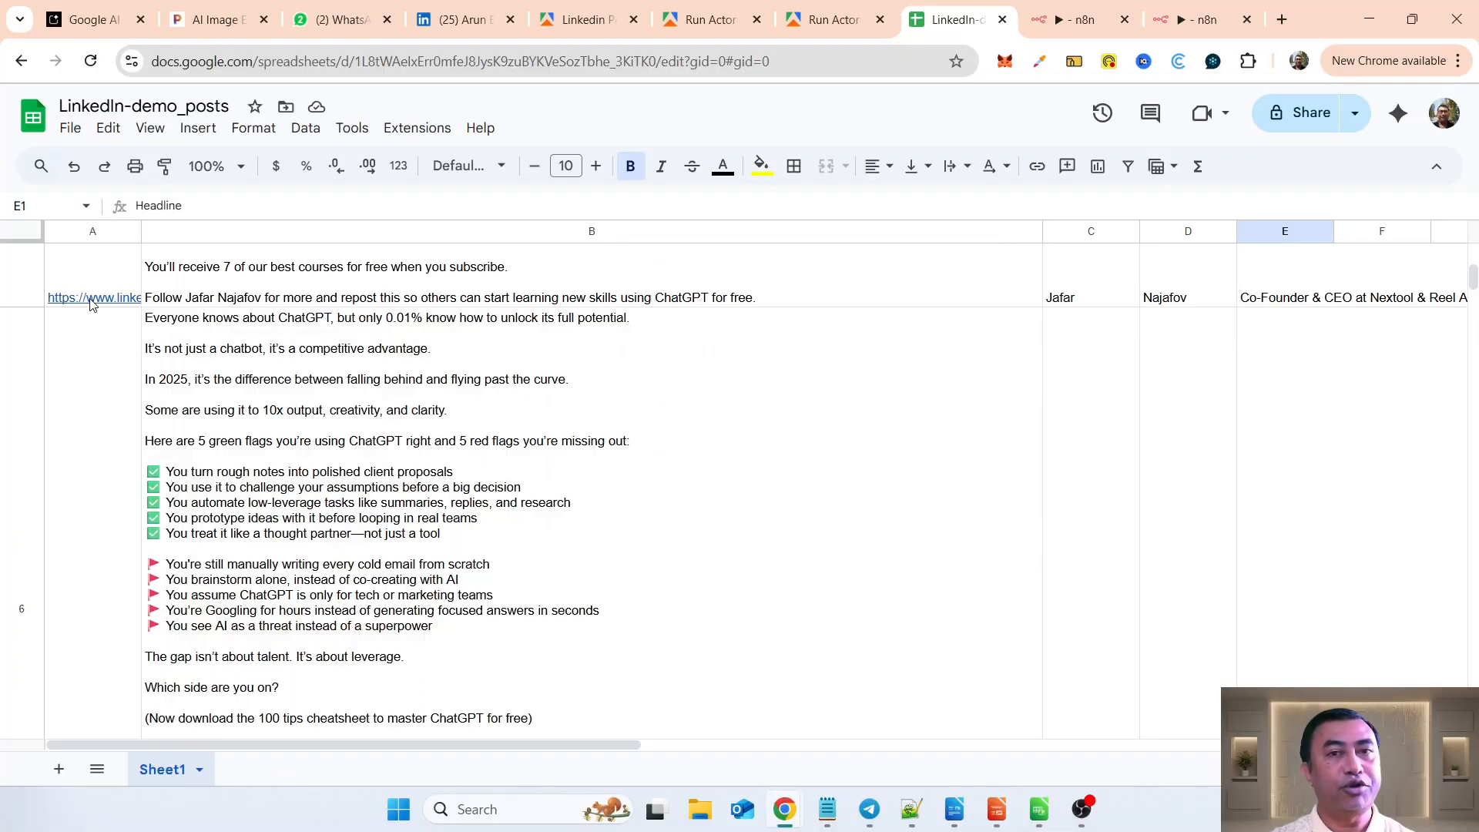
scroll(794, 608, "down", 6)
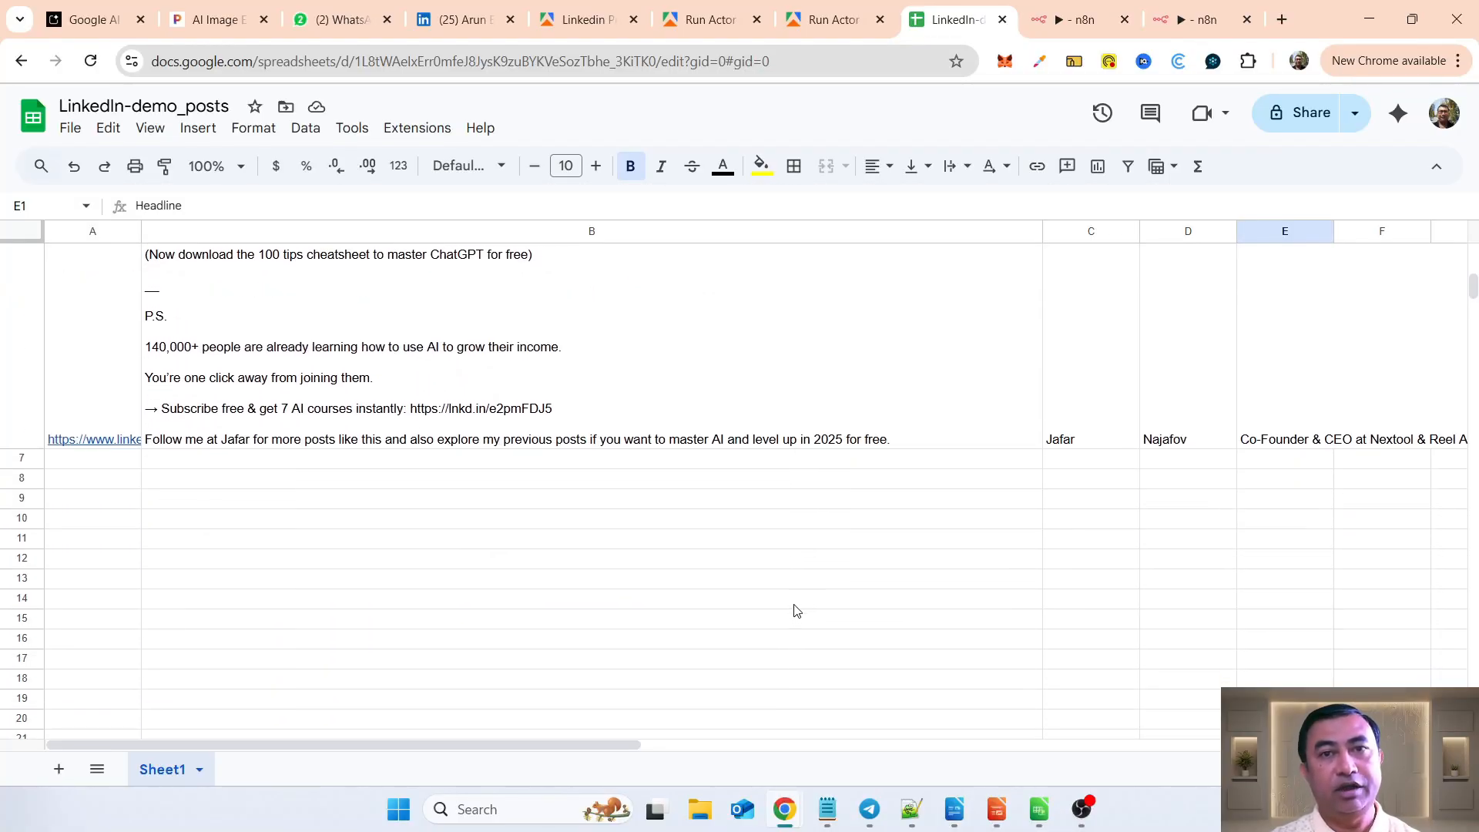
scroll(796, 610, "up", 8)
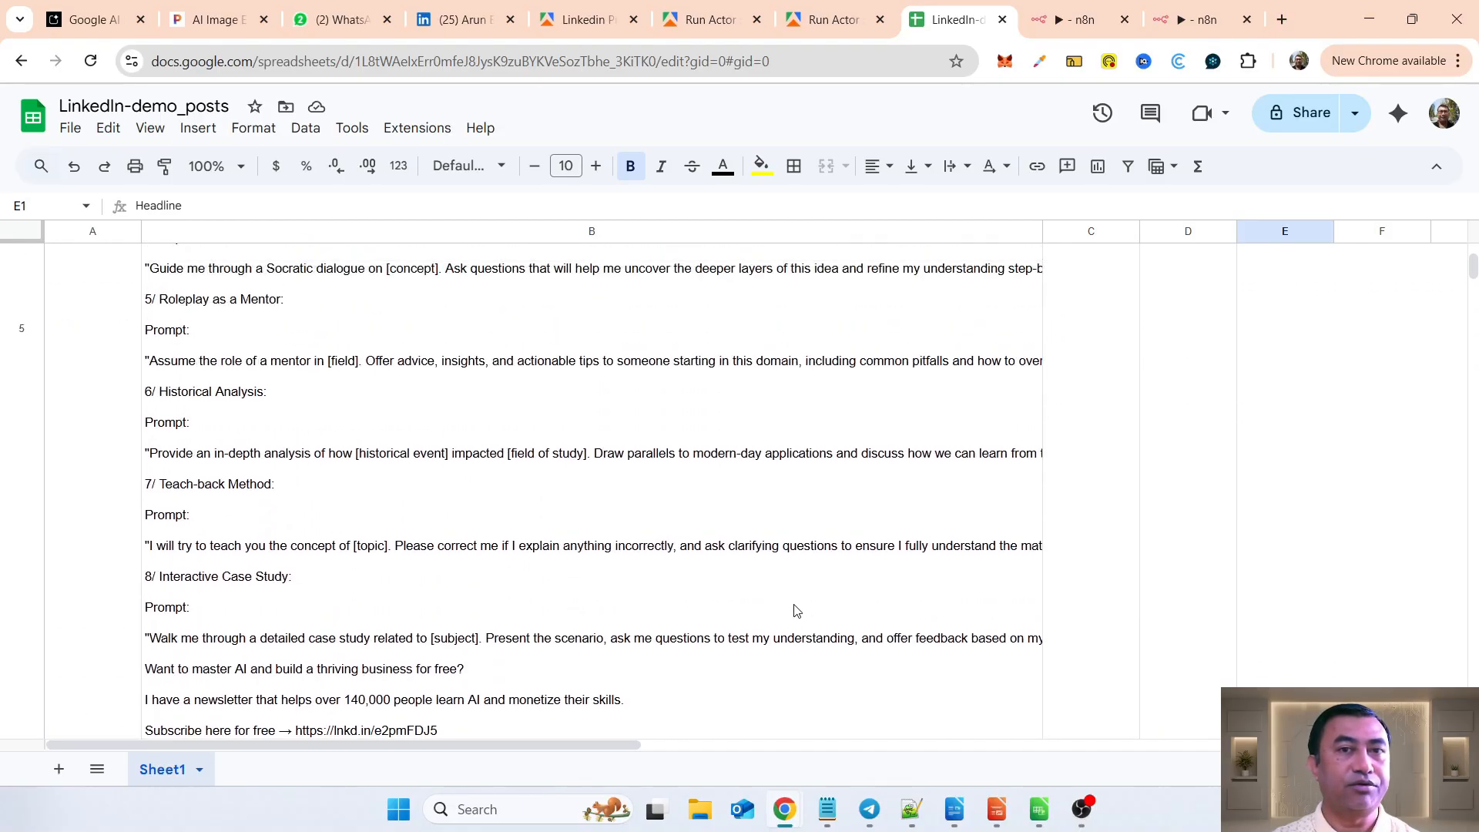
scroll(796, 610, "up", 8)
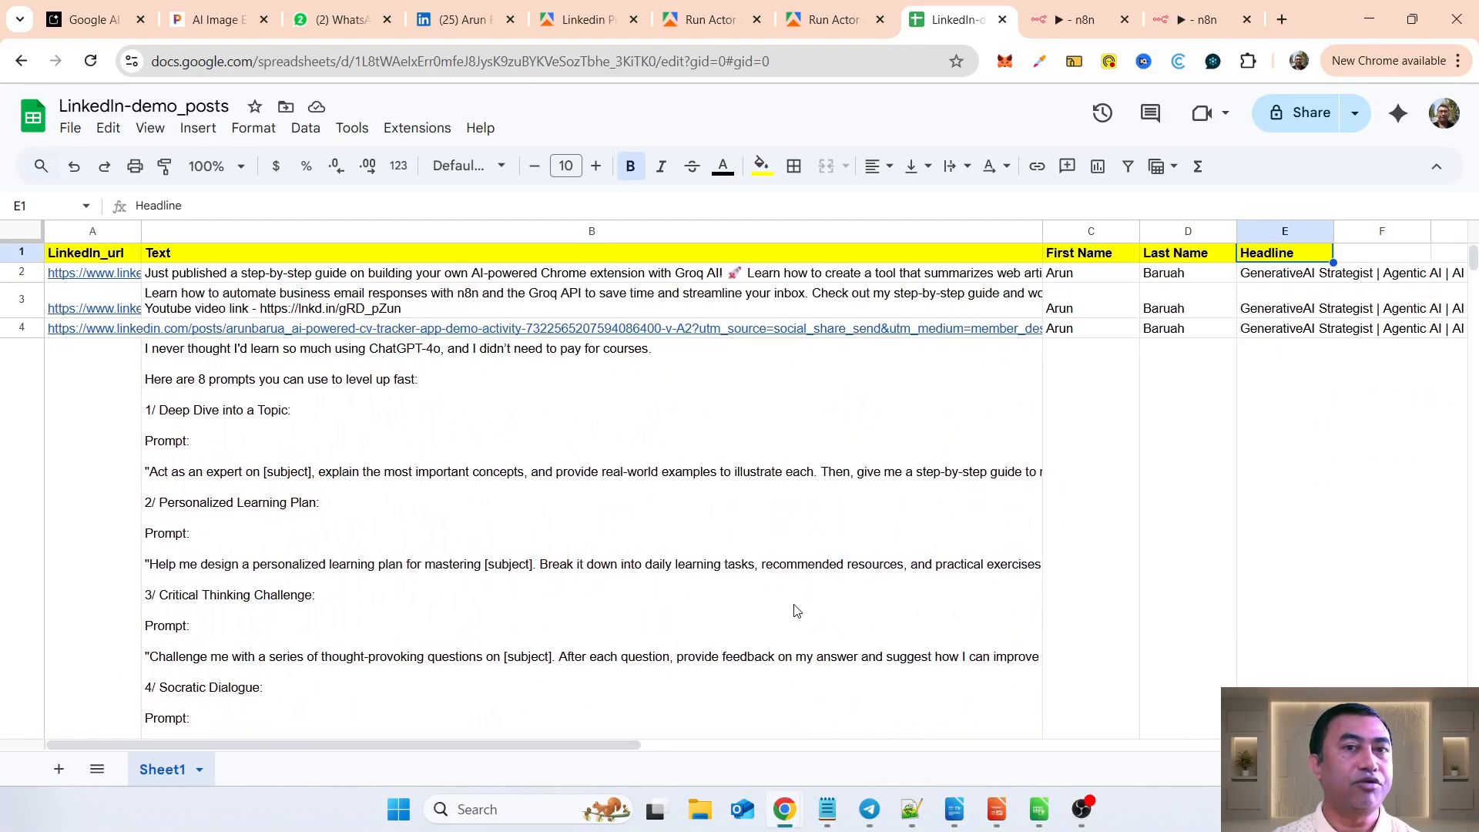
scroll(796, 610, "down", 15)
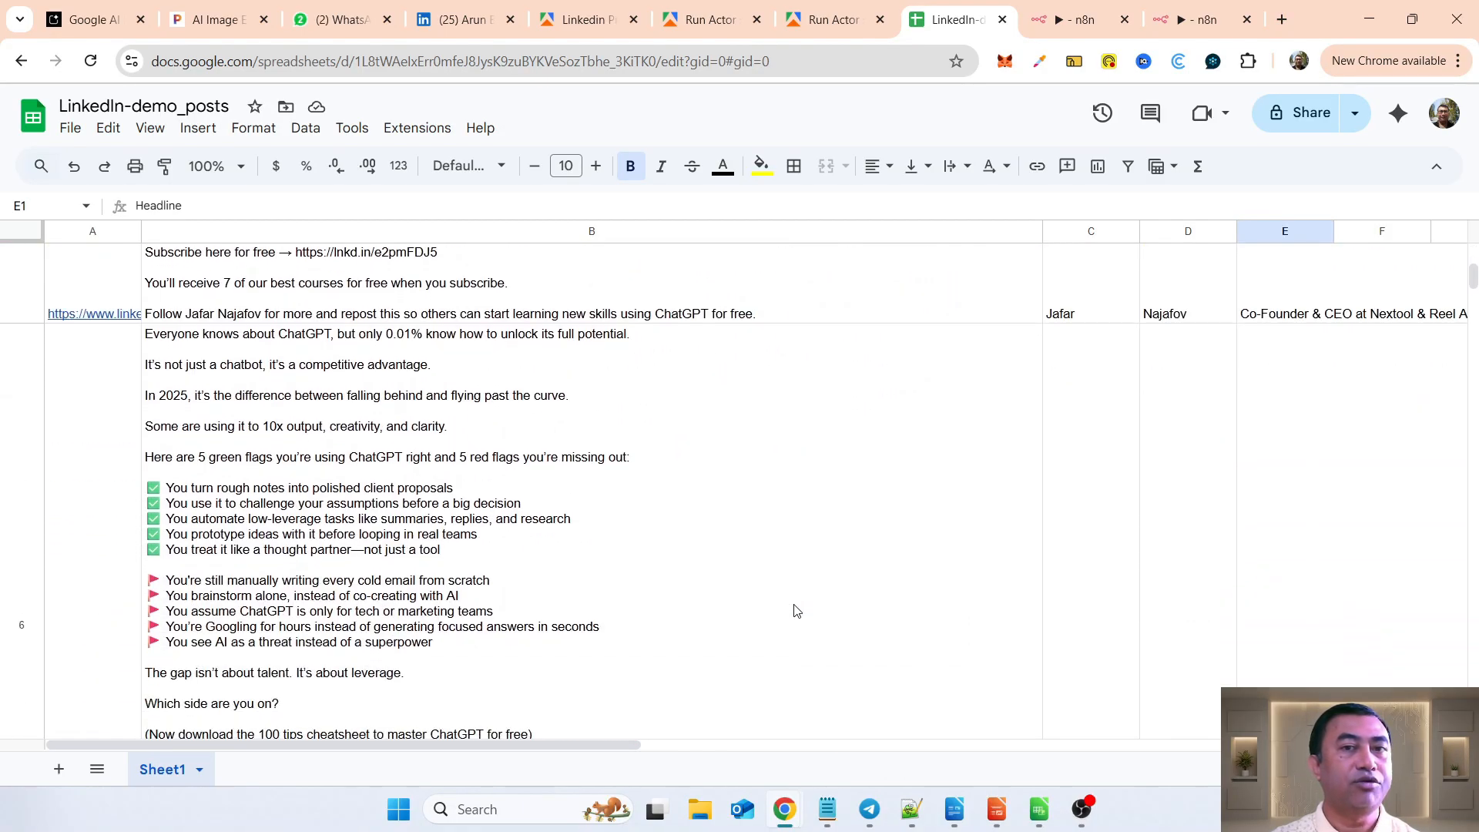
scroll(798, 610, "up", 15)
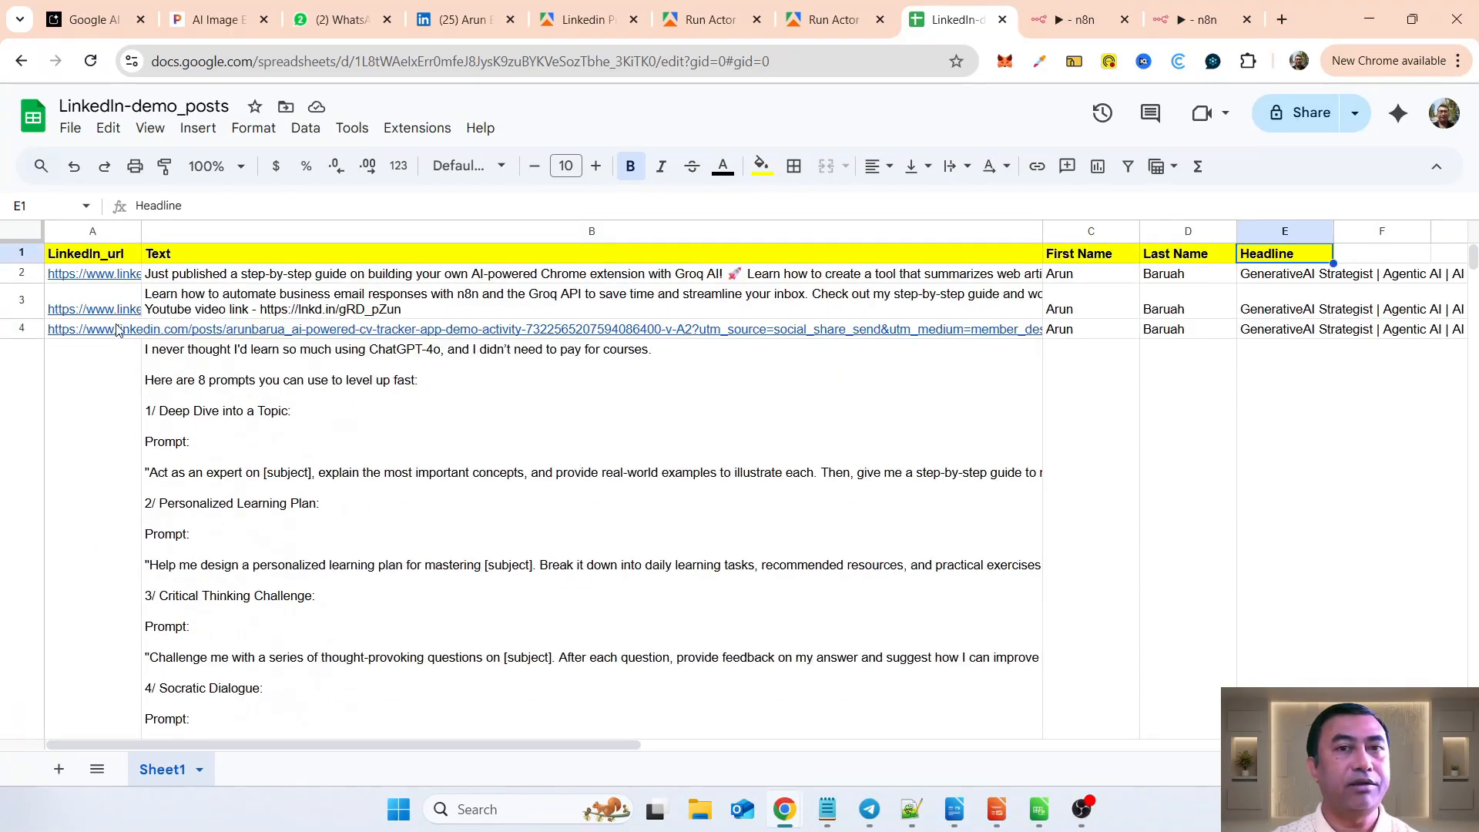
mouse_move(99, 277)
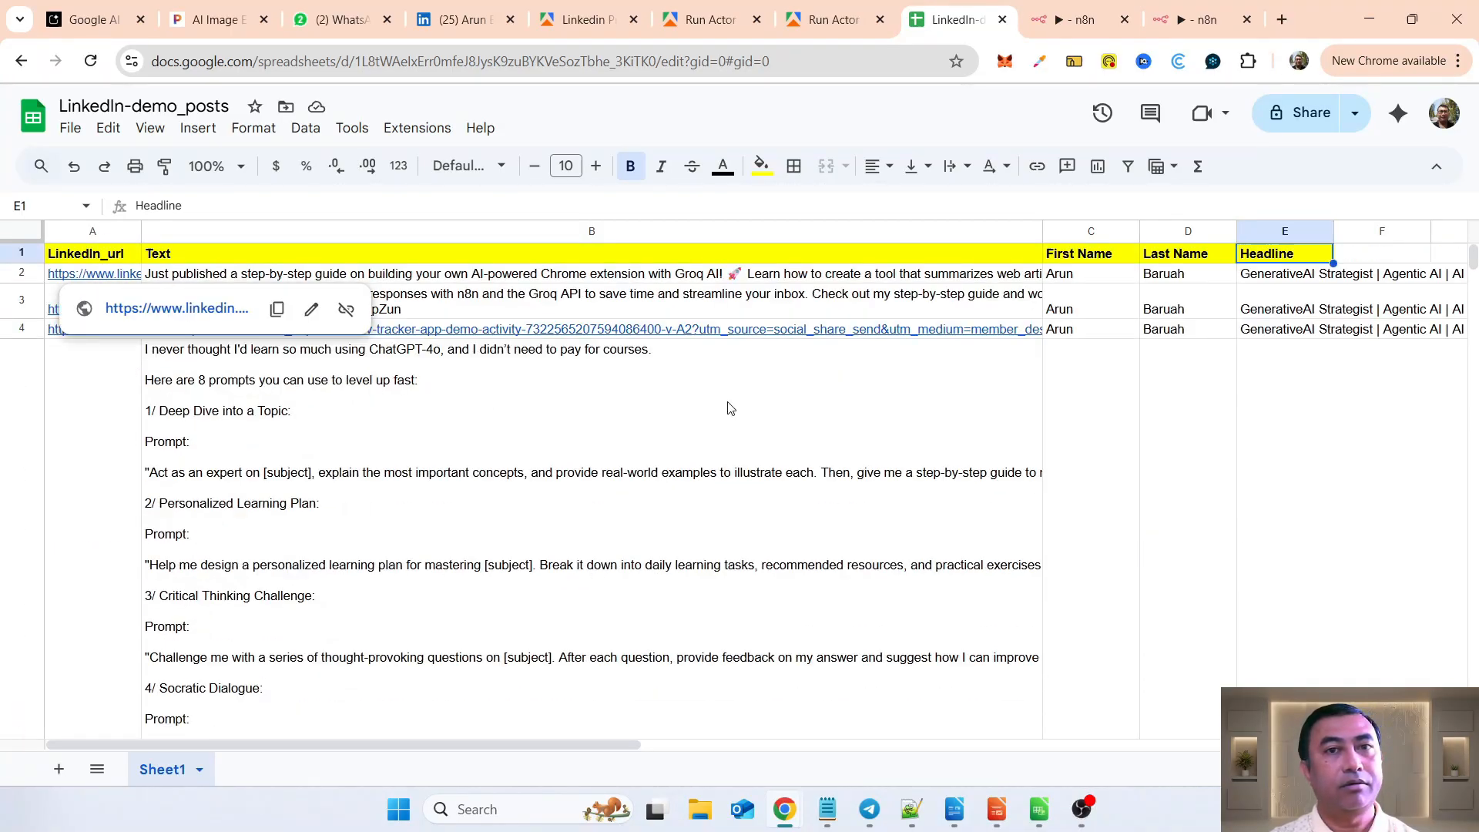
left_click(810, 387)
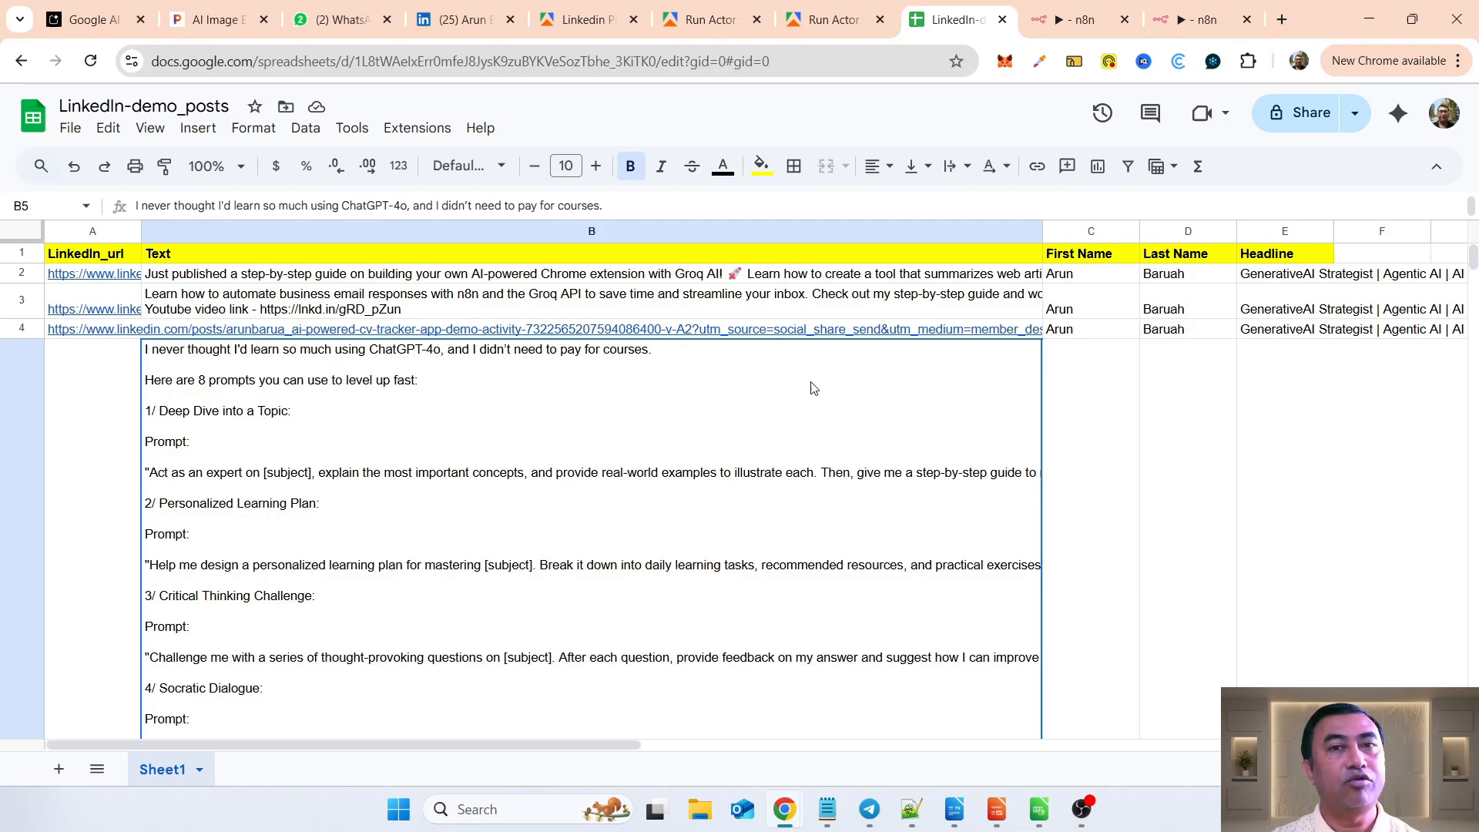
Step: Review the remaining appended posts down to the last filled row of Sheet1
scroll(815, 597, "down", 10)
scroll(816, 600, "down", 10)
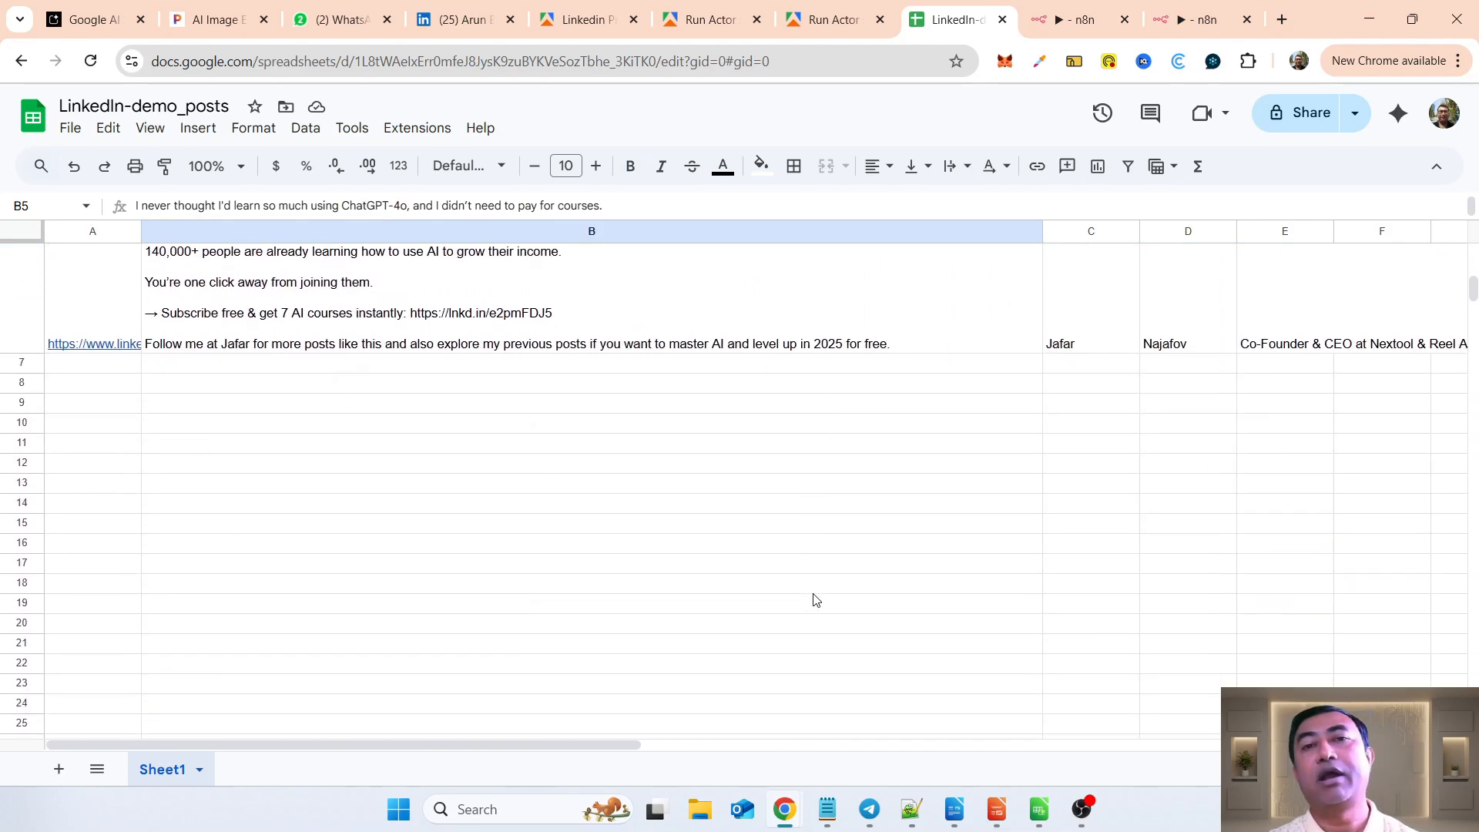
left_click(816, 591)
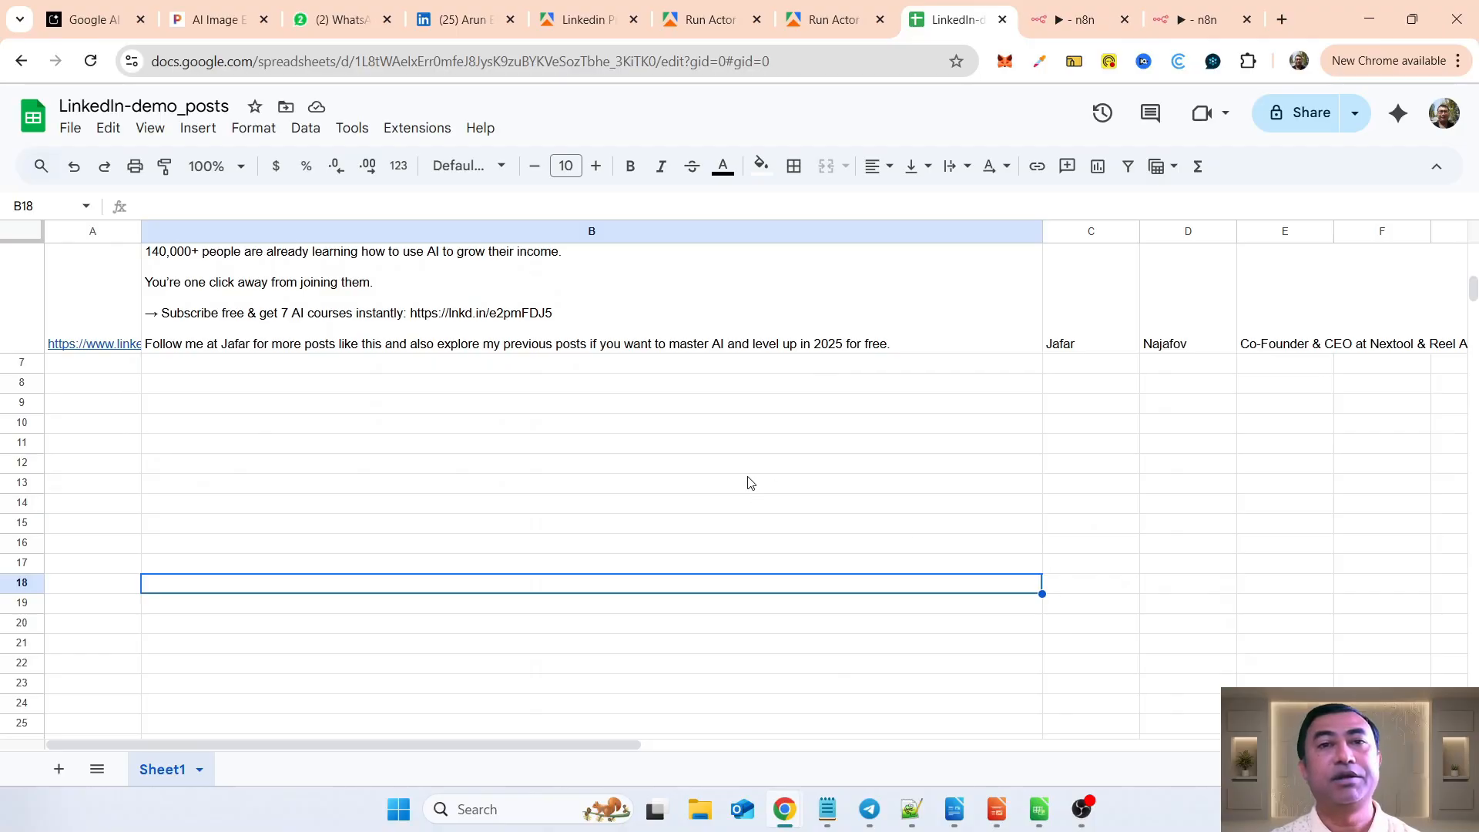
scroll(751, 483, "up", 15)
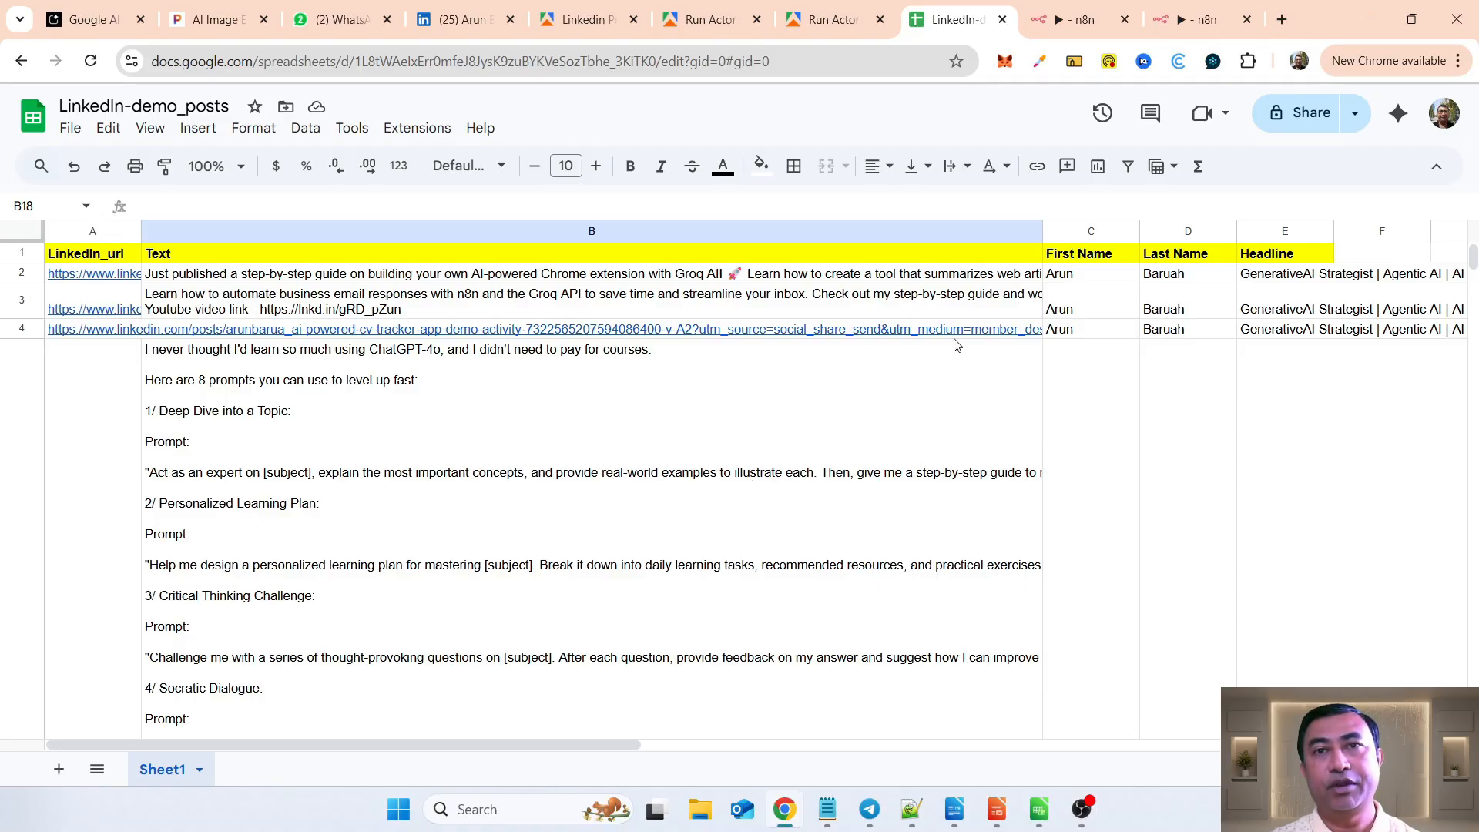
Step: Switch back to the n8n workflow and add an Apify node with the Run an Actor and get dataset action
left_click(1184, 21)
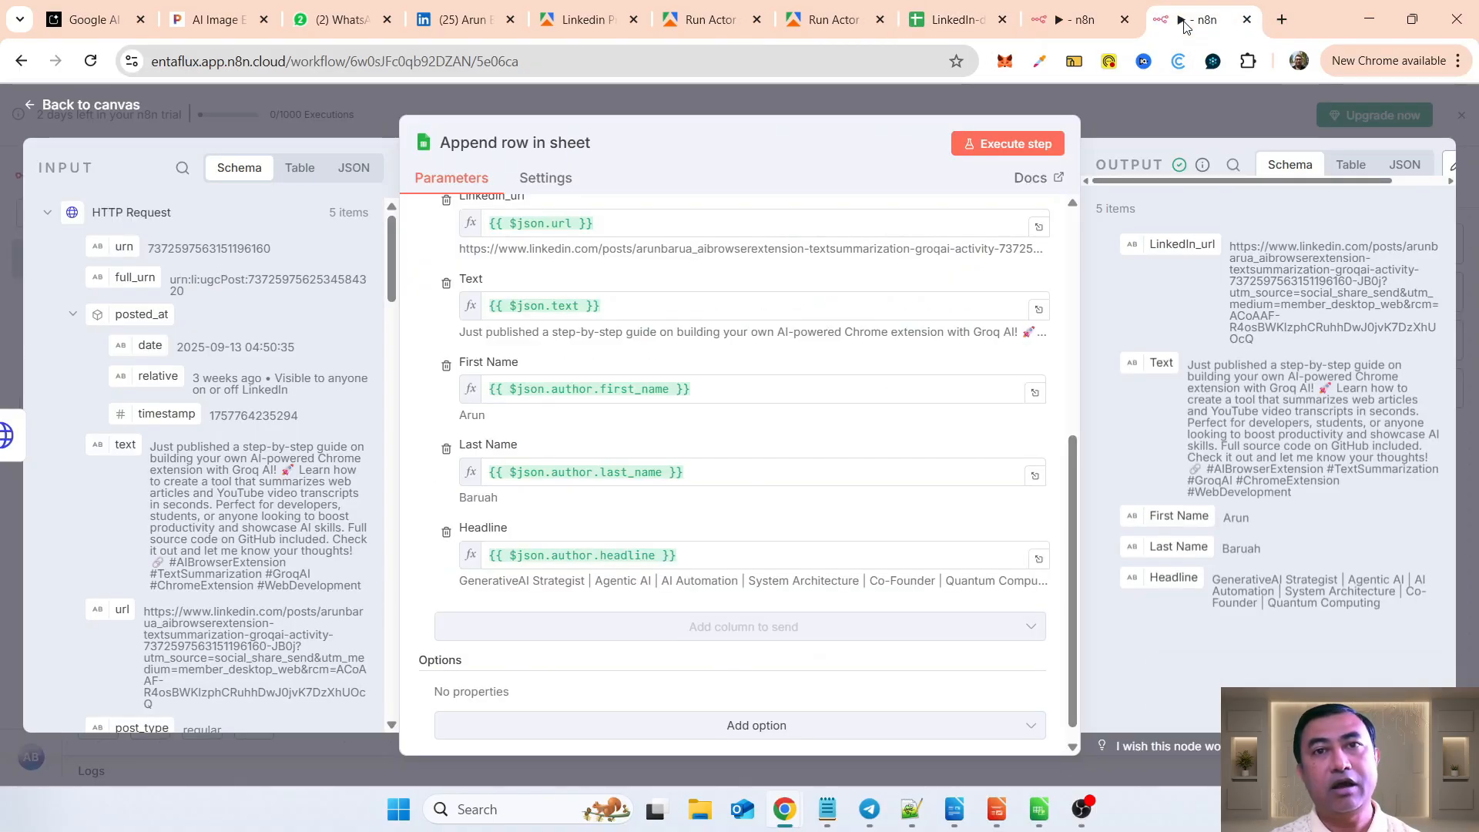
left_click(122, 106)
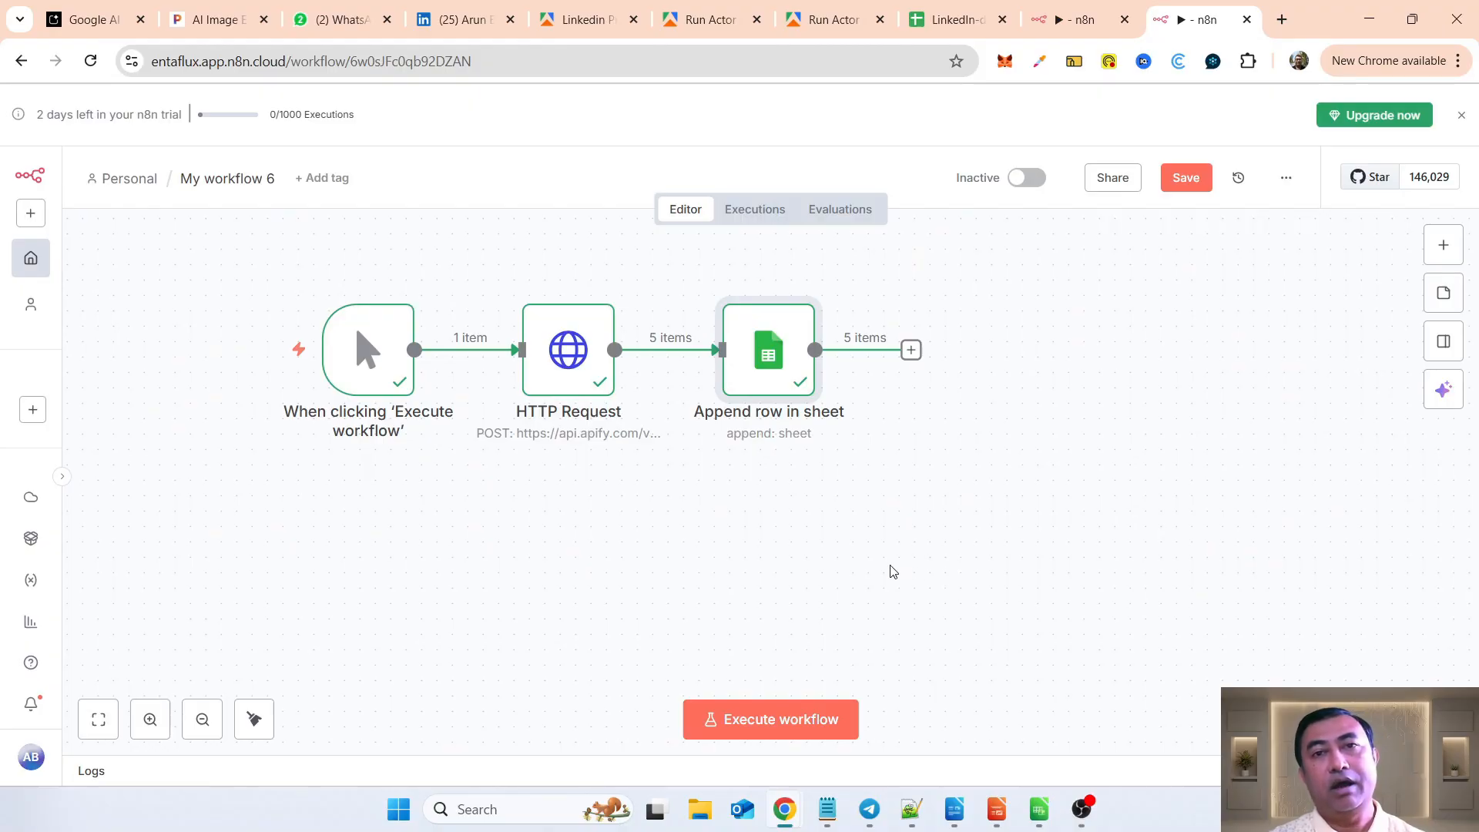
left_click(1443, 246)
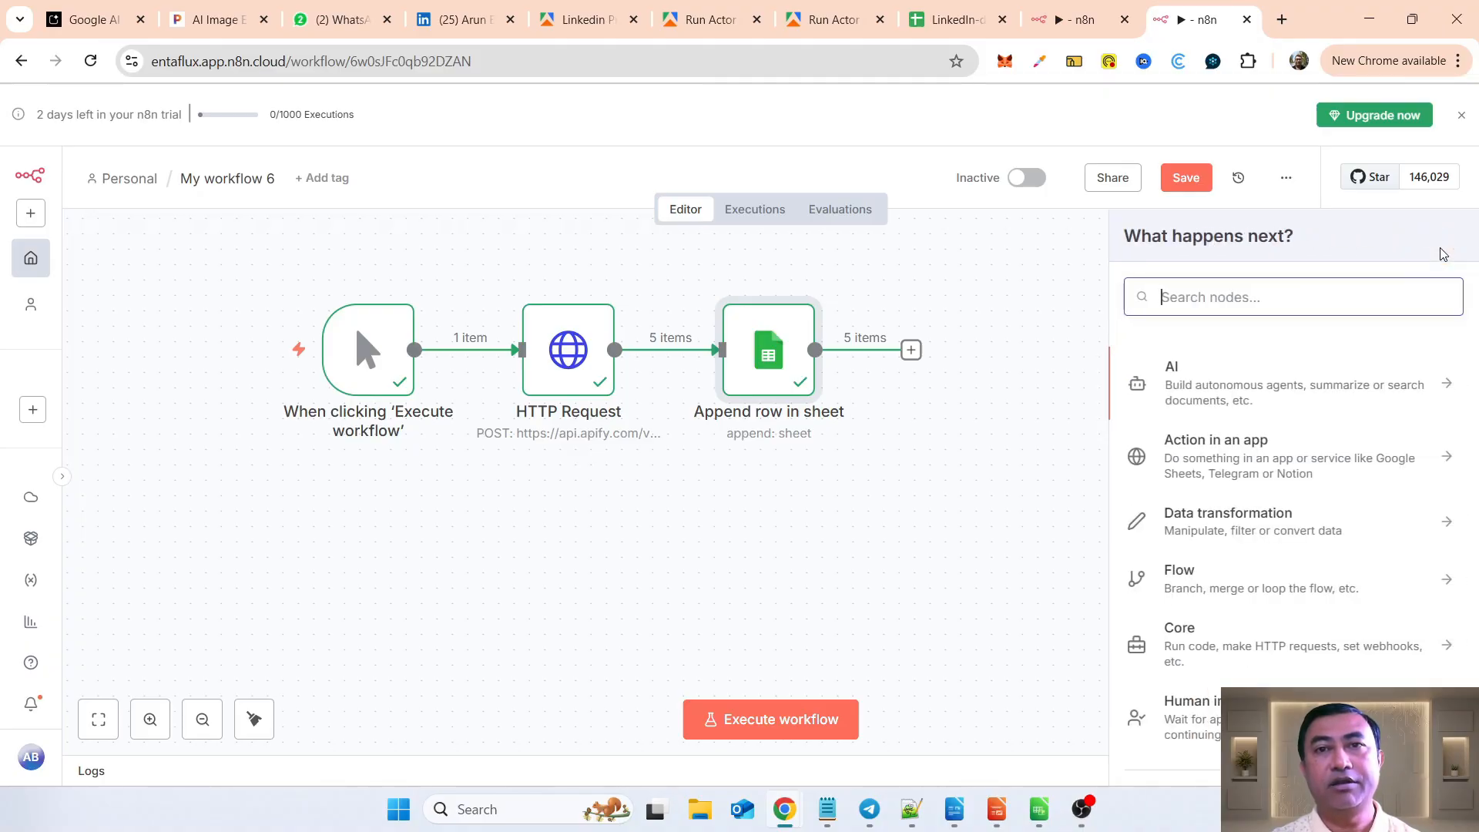
type("ap")
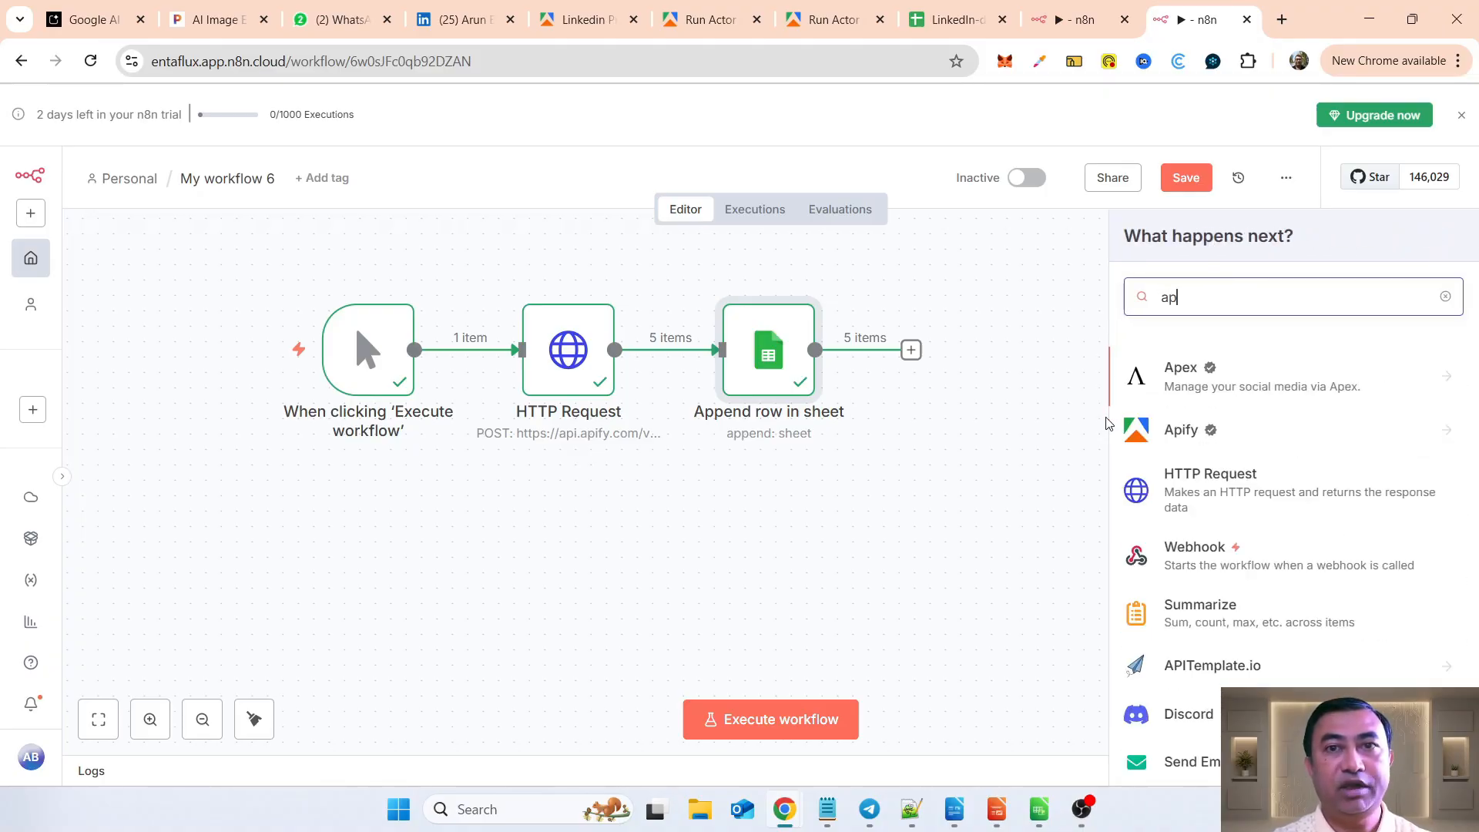
left_click(1170, 433)
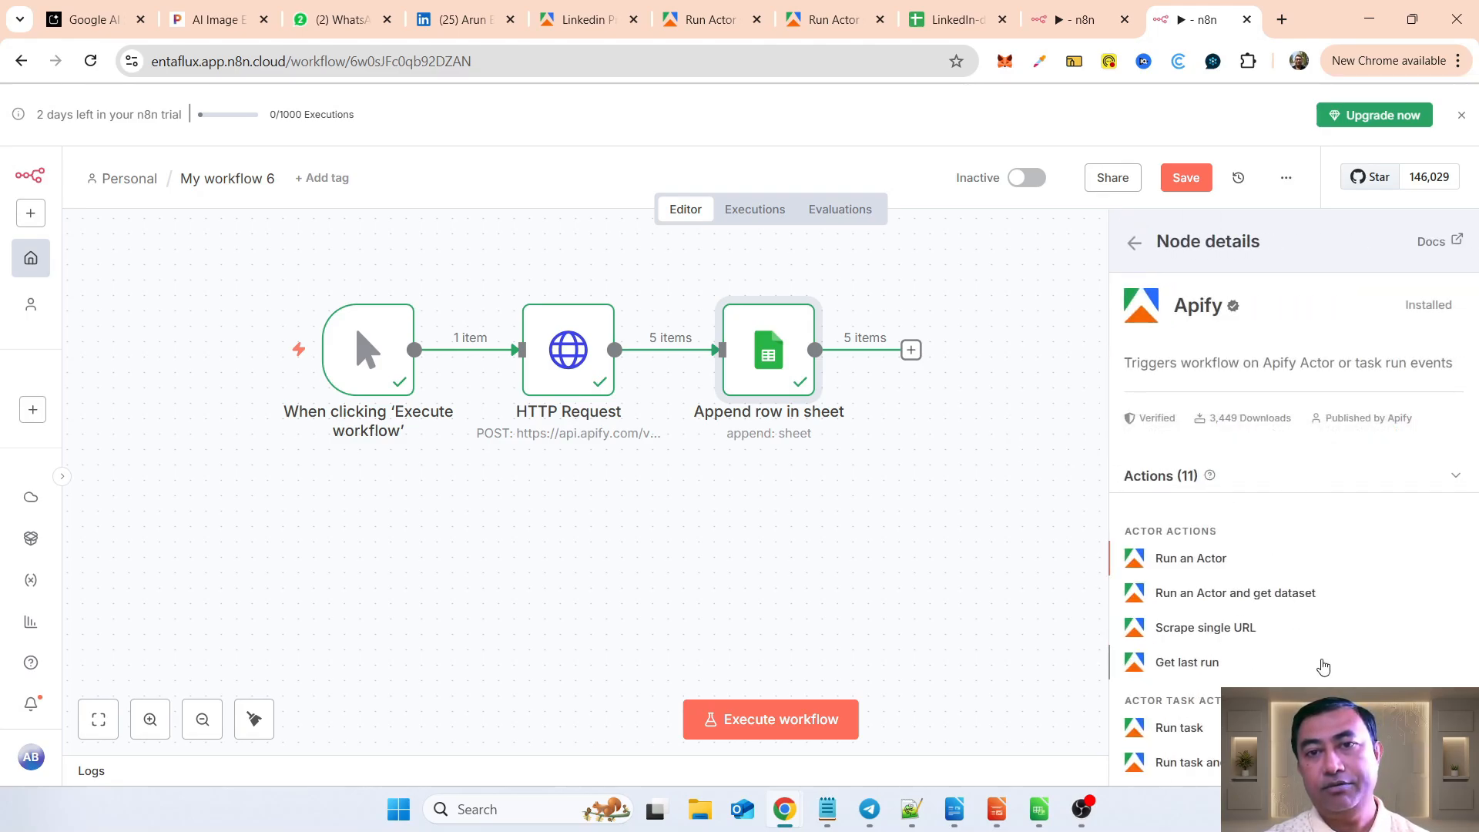
scroll(1320, 663, "down", 3)
scroll(1322, 665, "down", 4)
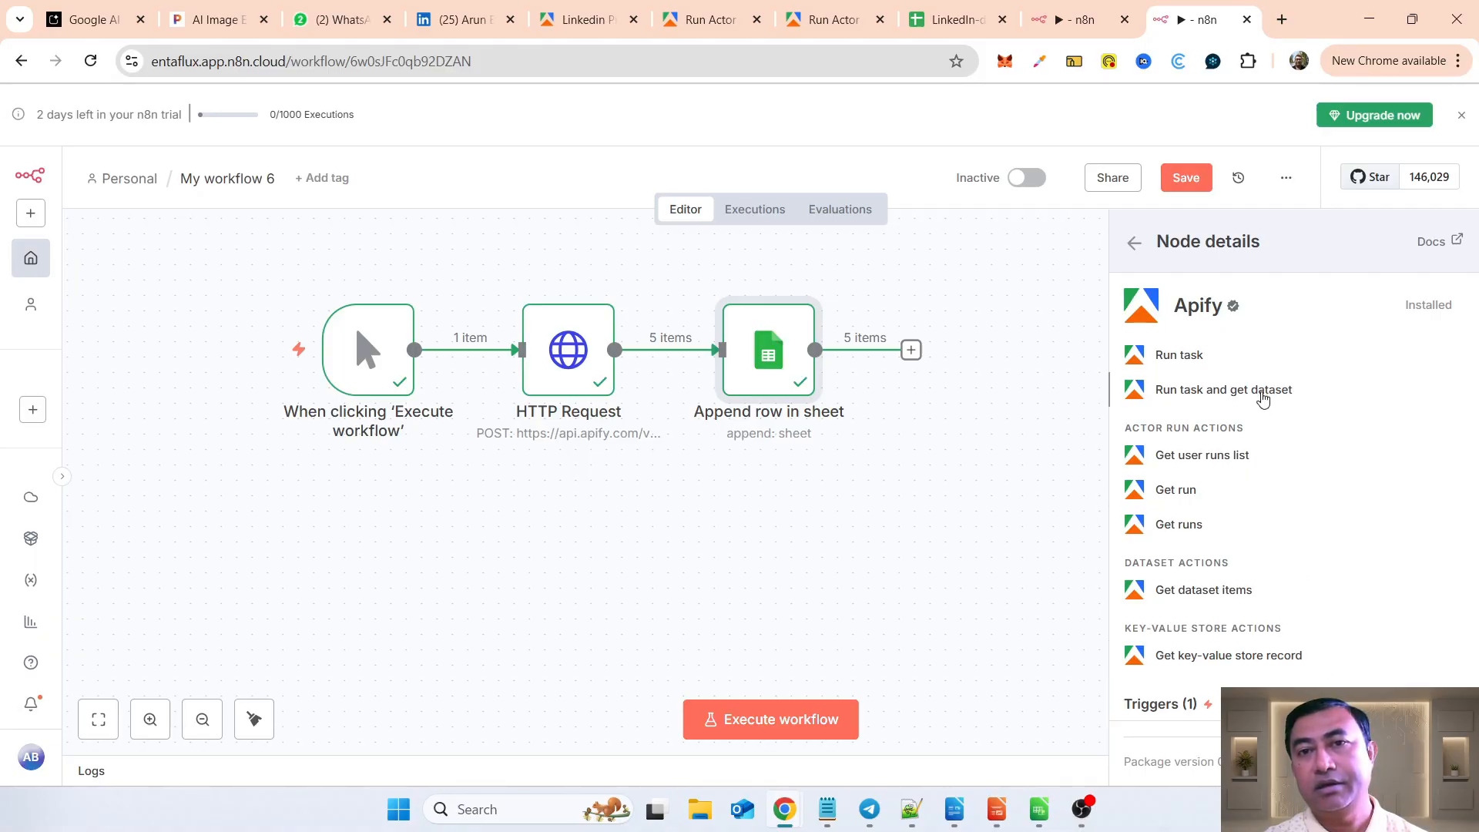
scroll(1263, 396, "up", 4)
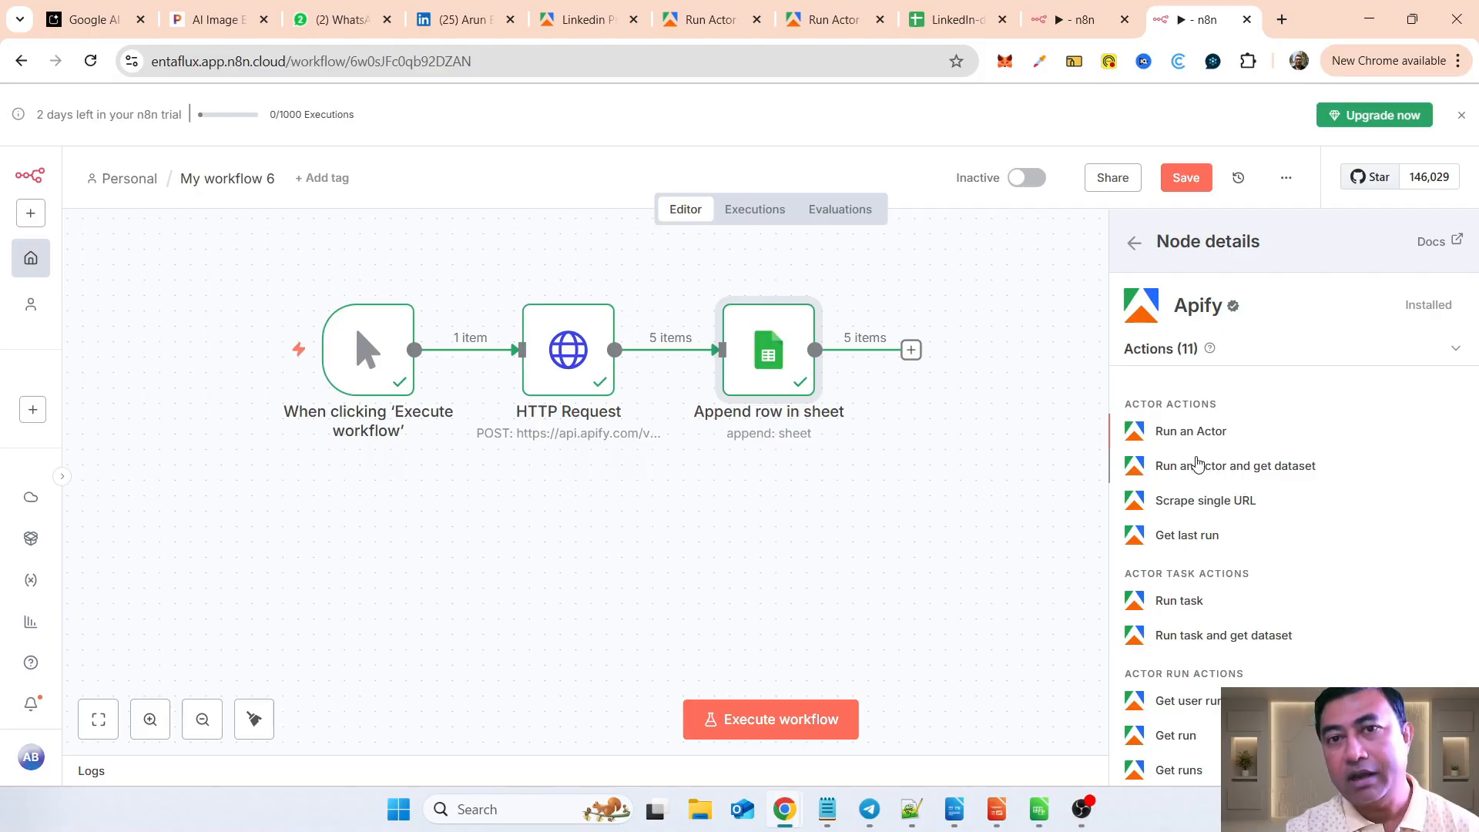
scroll(1230, 480, "down", 1)
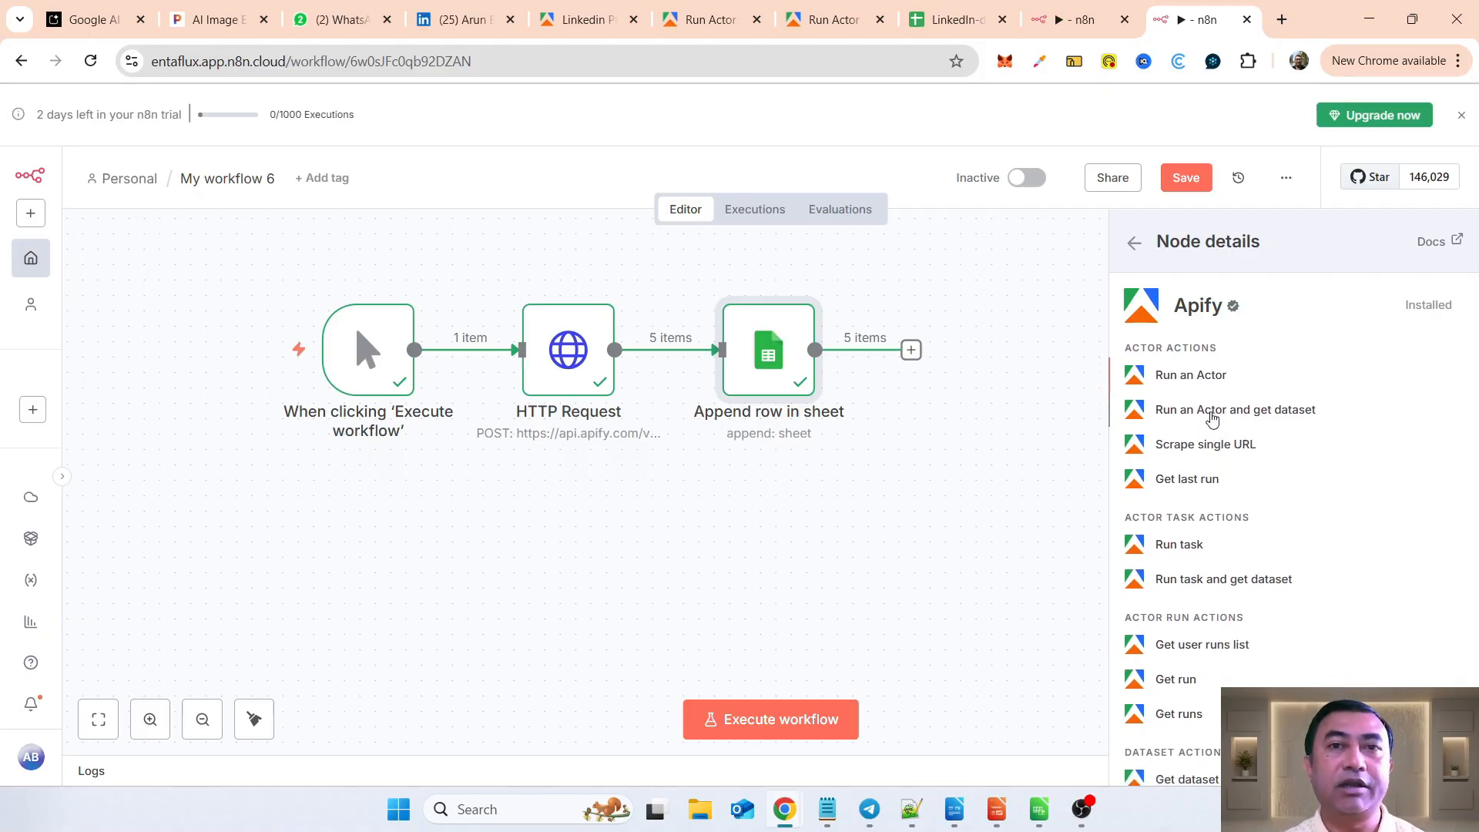
left_click(1213, 412)
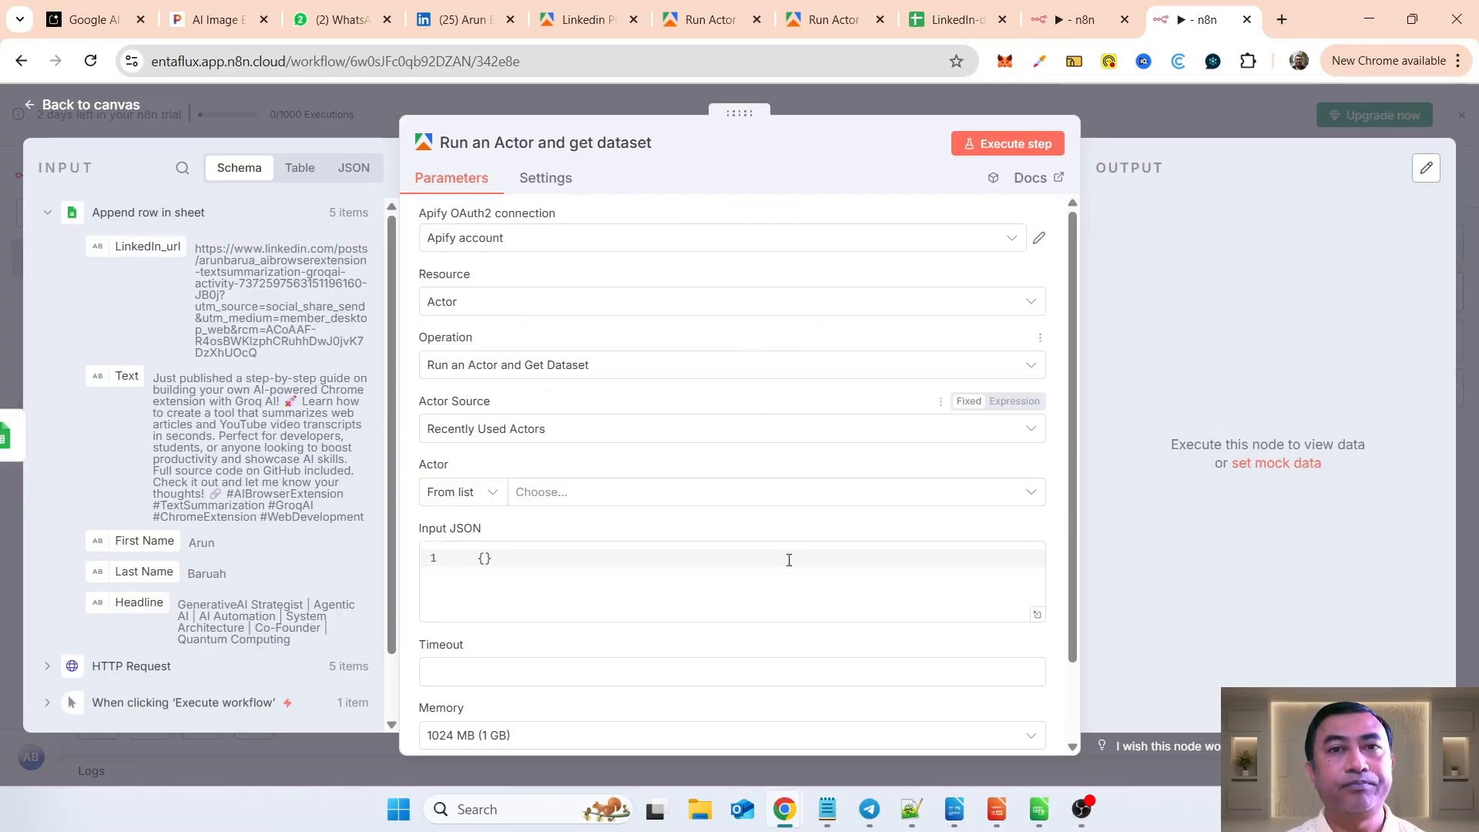
Step: Try to connect a new Apify OAuth2 credential with the personal account, closing it without allowing access
left_click(613, 241)
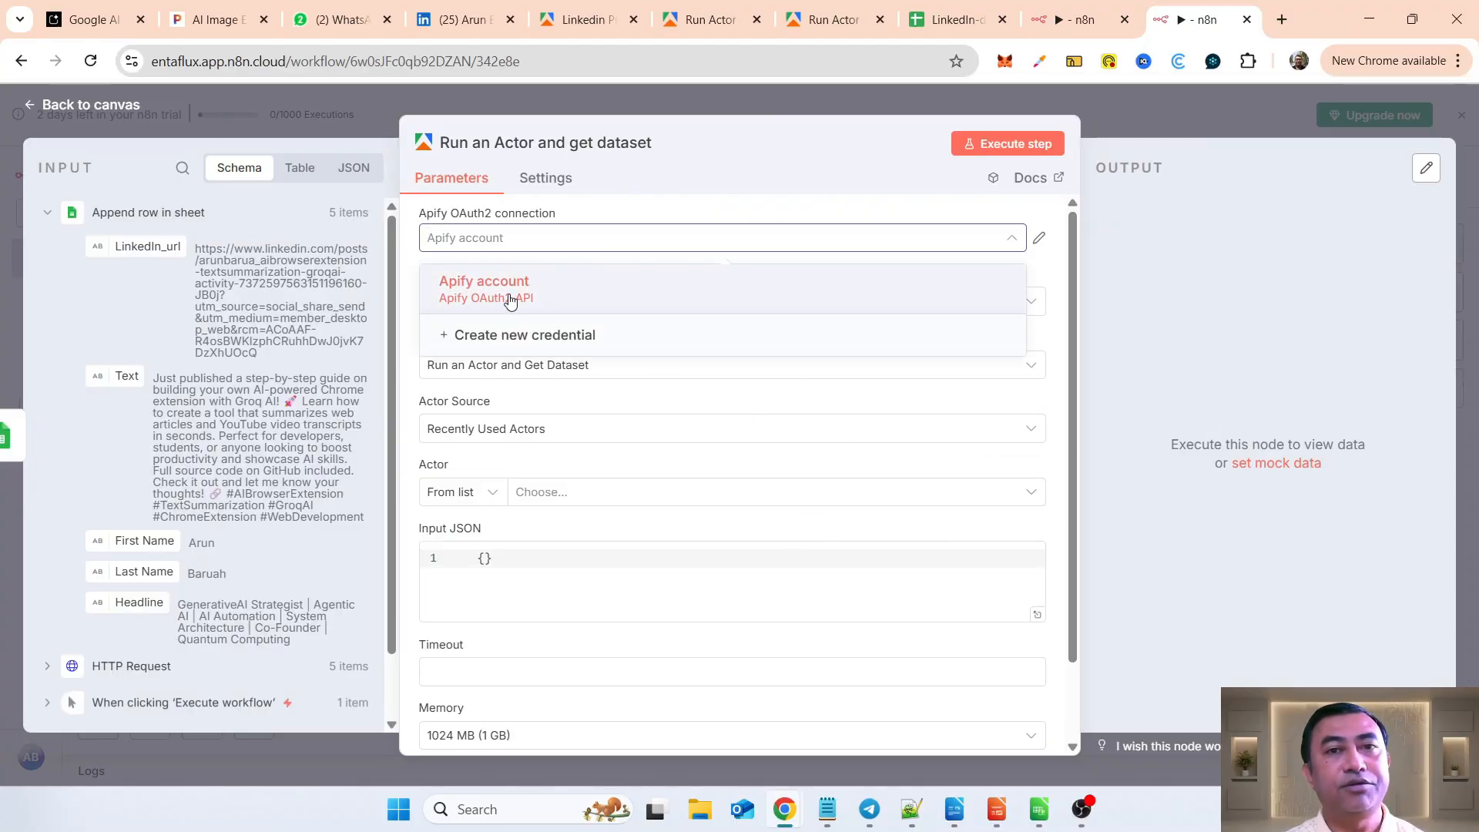
left_click(554, 337)
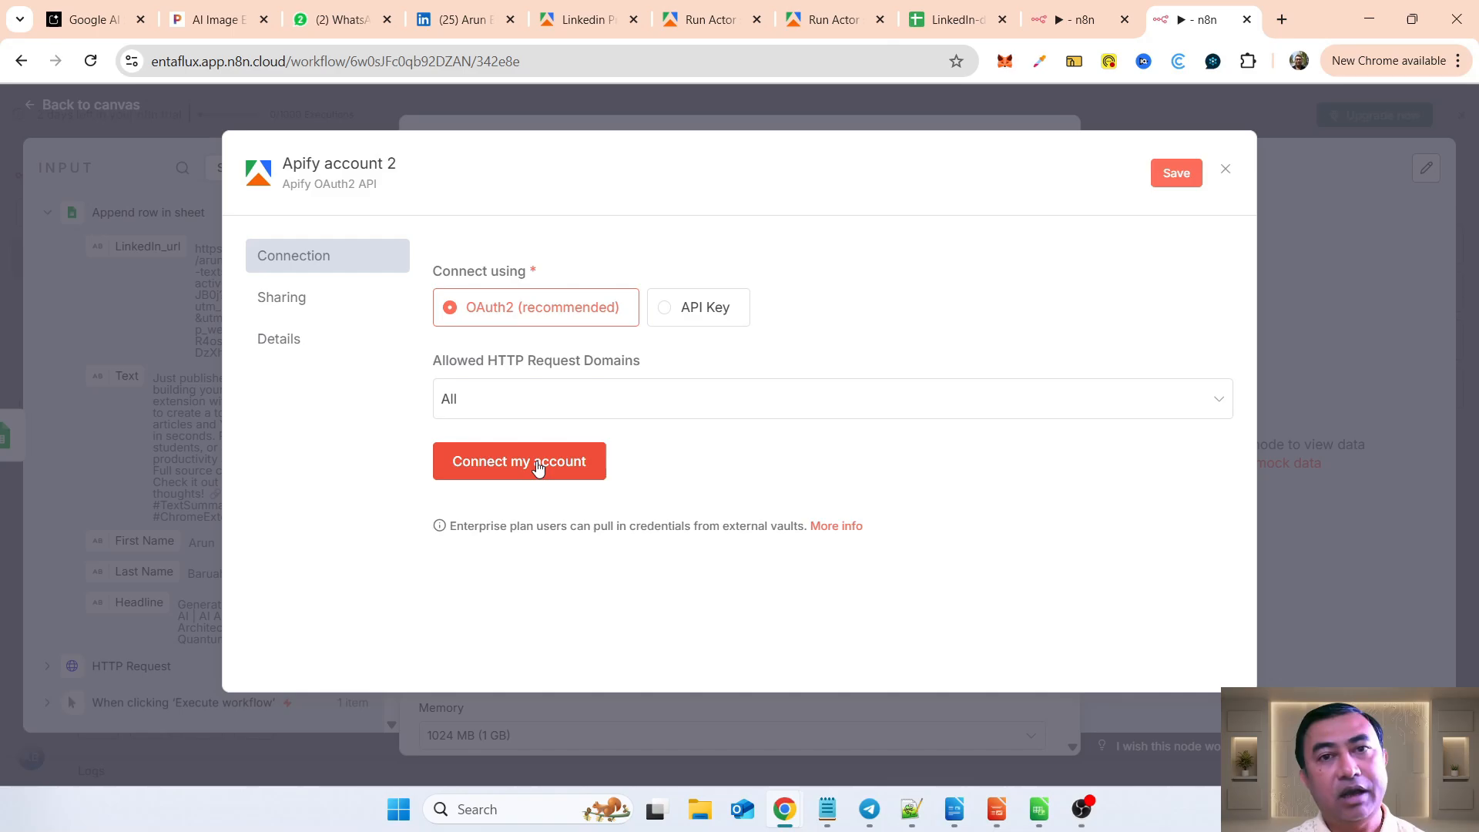
left_click(537, 463)
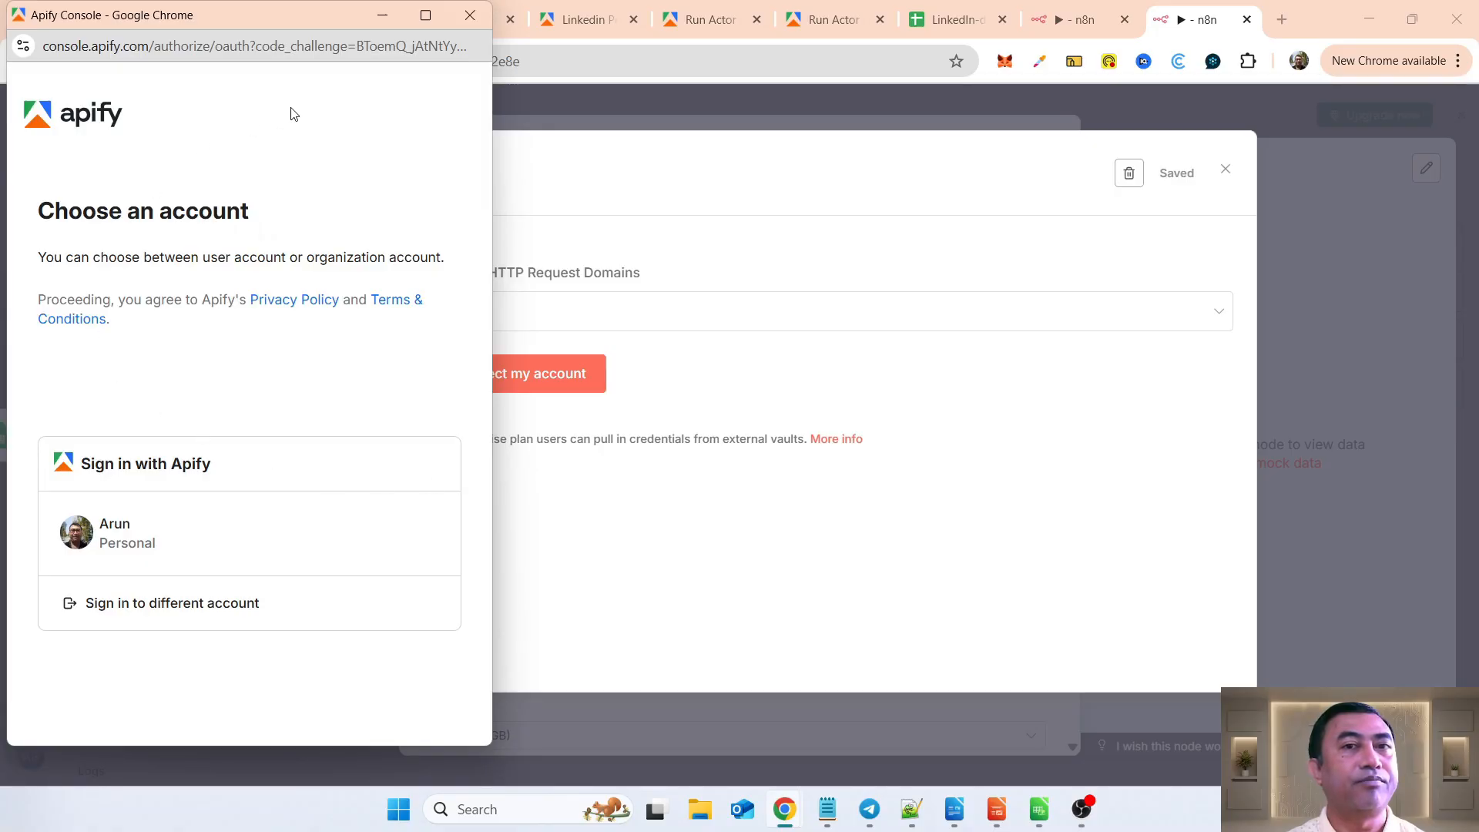
left_click(192, 542)
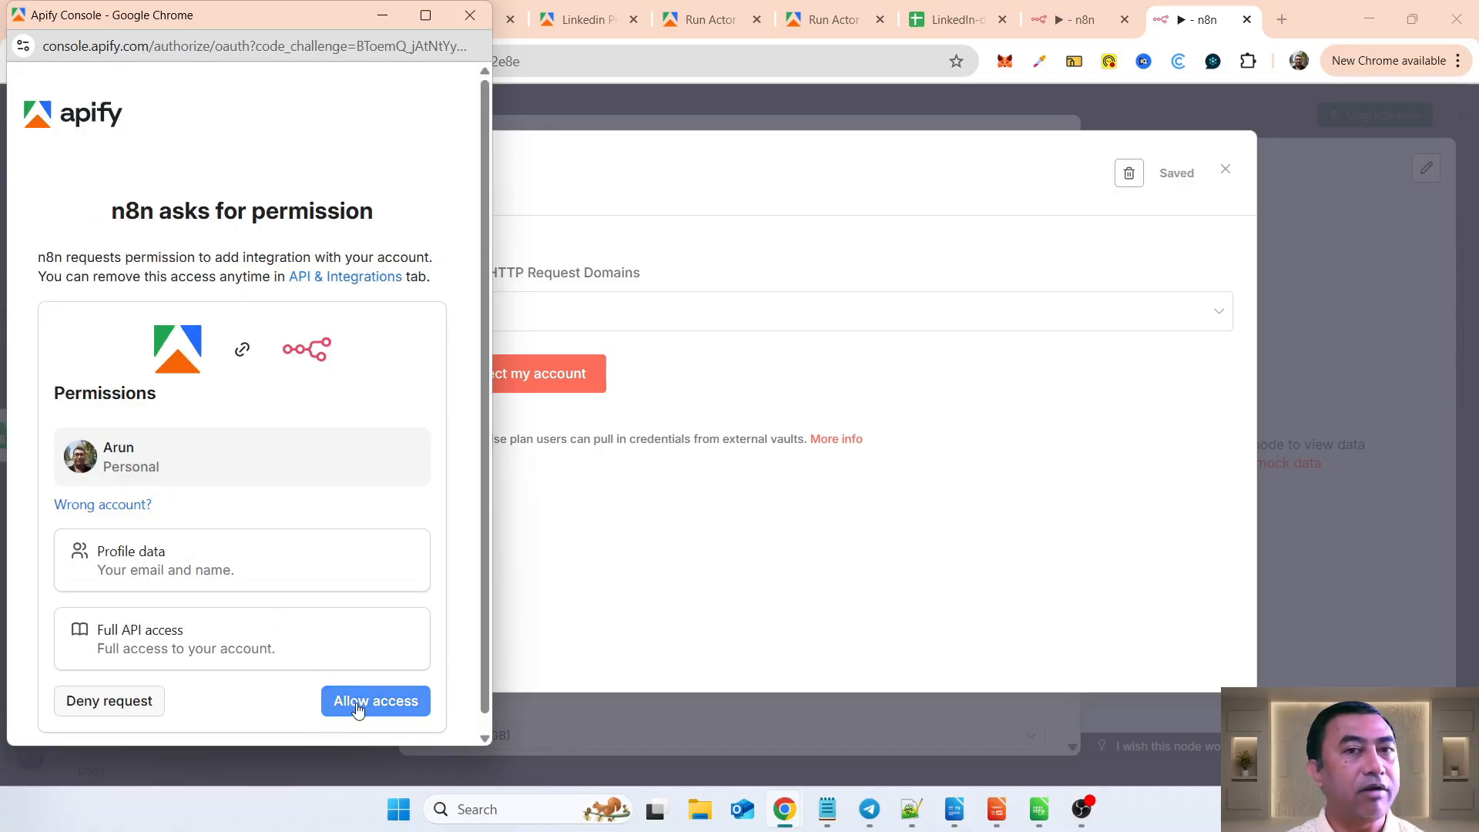
left_click(467, 15)
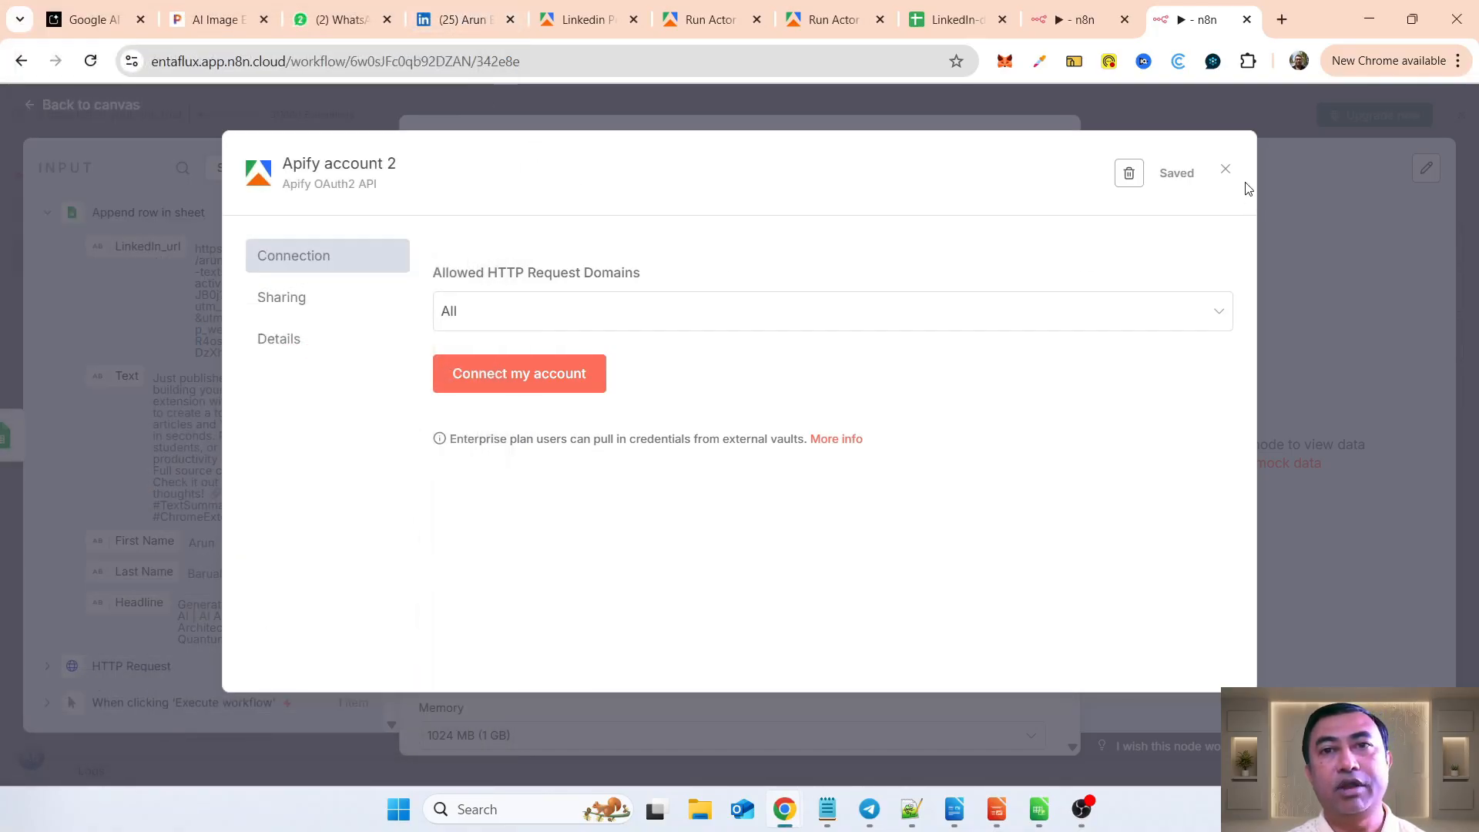
left_click(1223, 169)
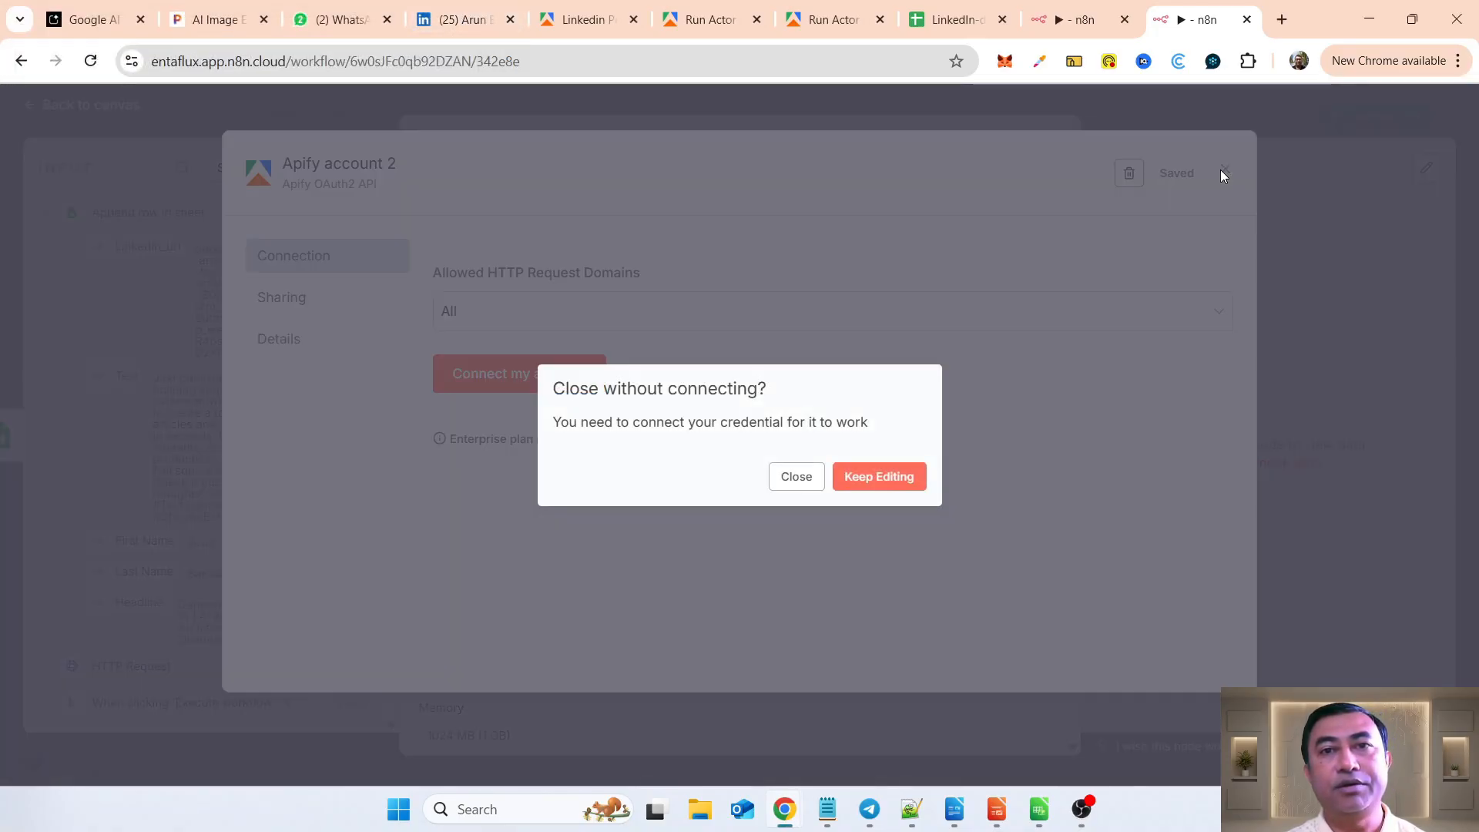
left_click(796, 477)
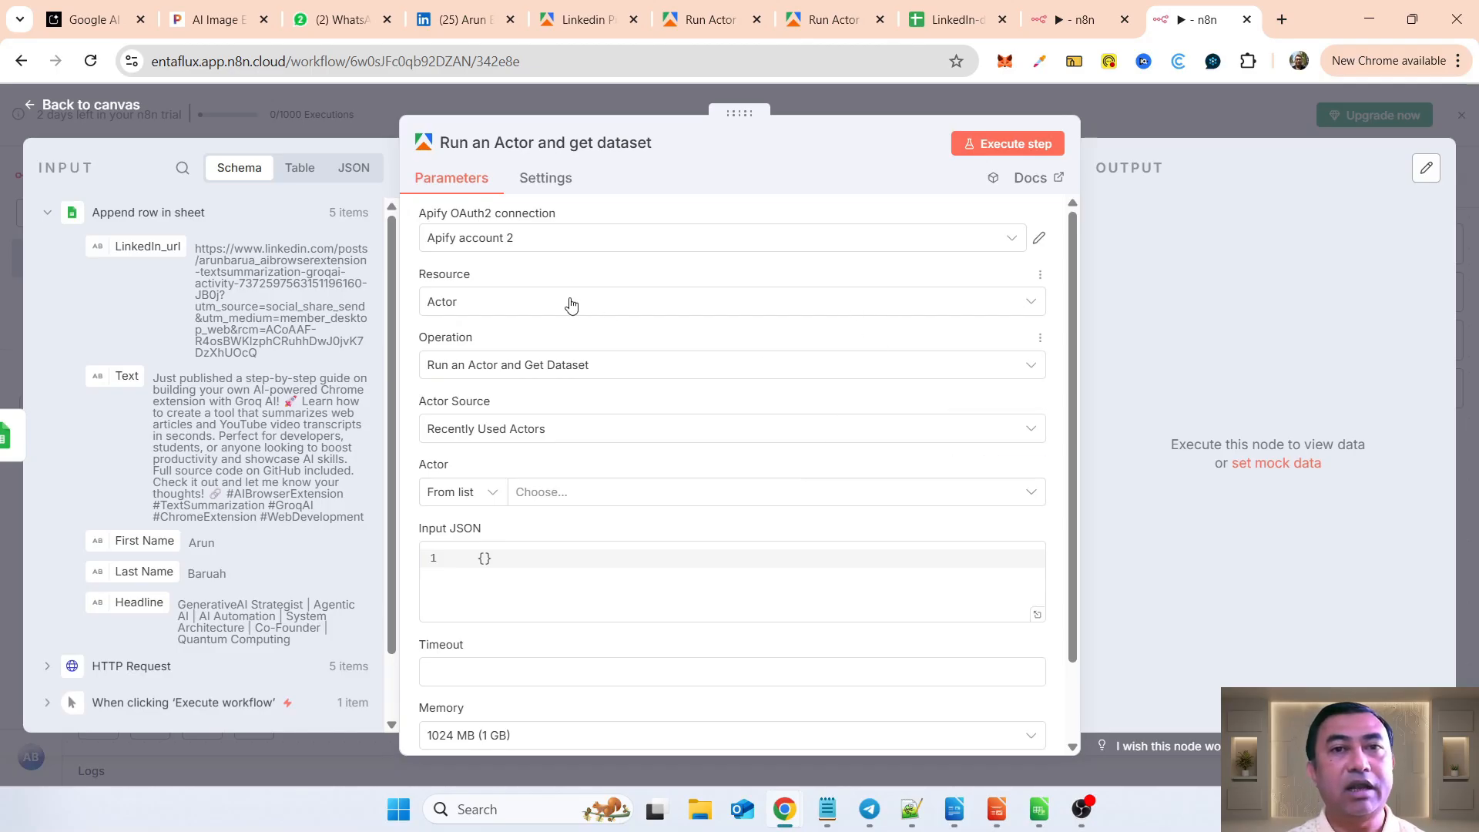
Step: Toggle the connection between Apify account and Apify account 2, and delete the unconnected Apify account 2 credential
left_click(566, 249)
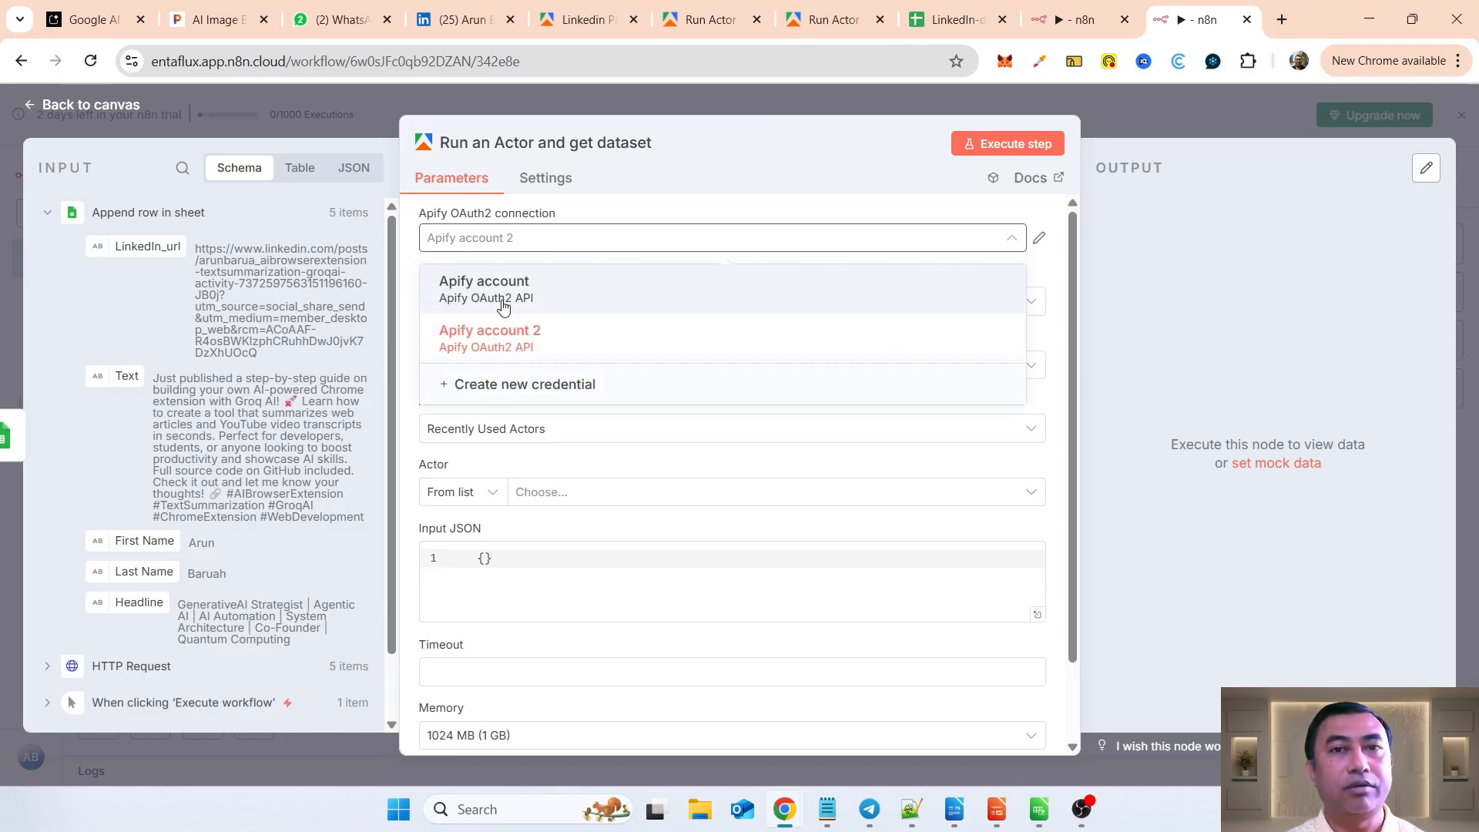
left_click(502, 305)
left_click(646, 239)
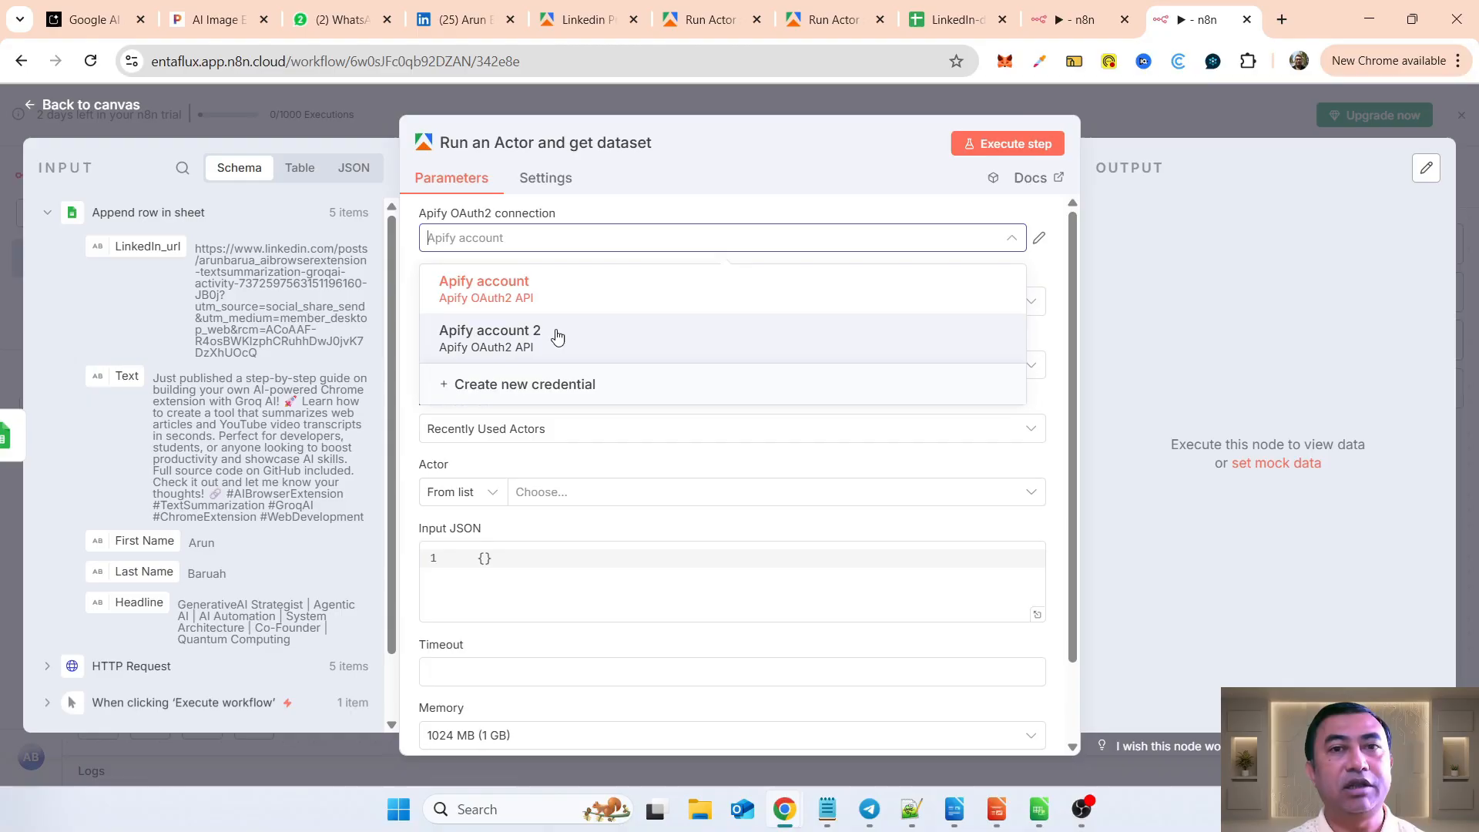
left_click(557, 337)
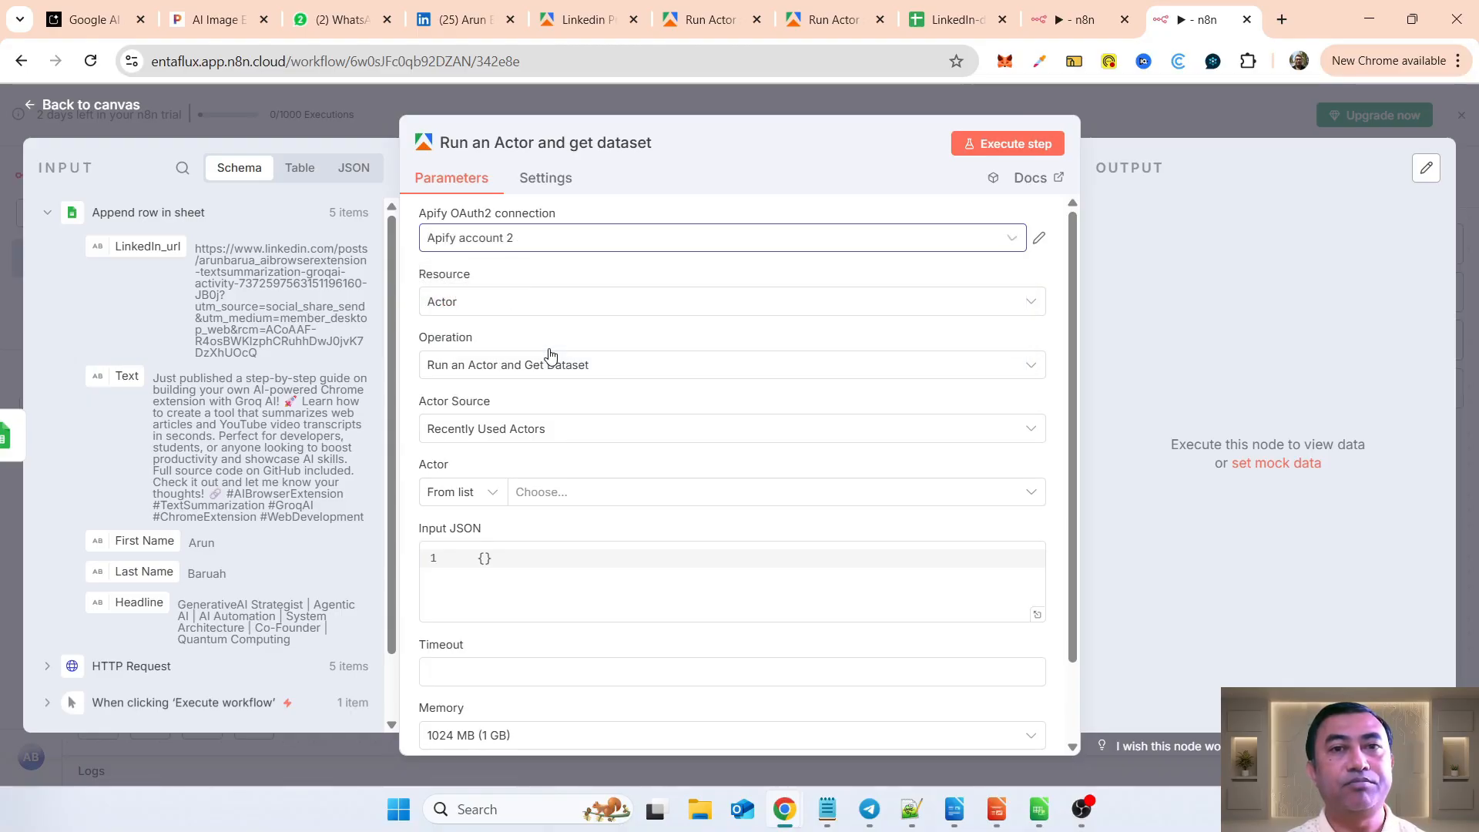
left_click(1039, 241)
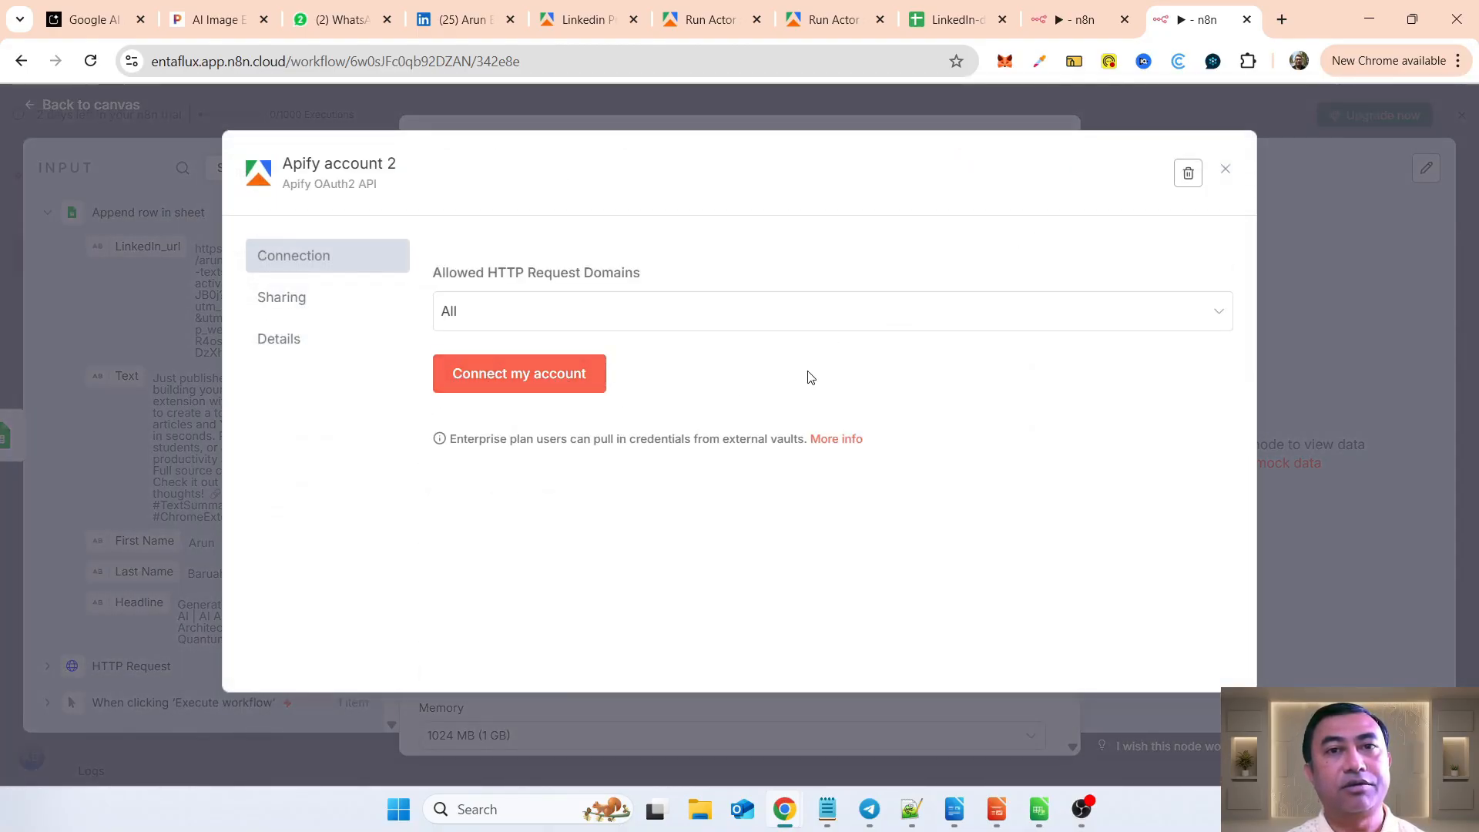
left_click(1188, 174)
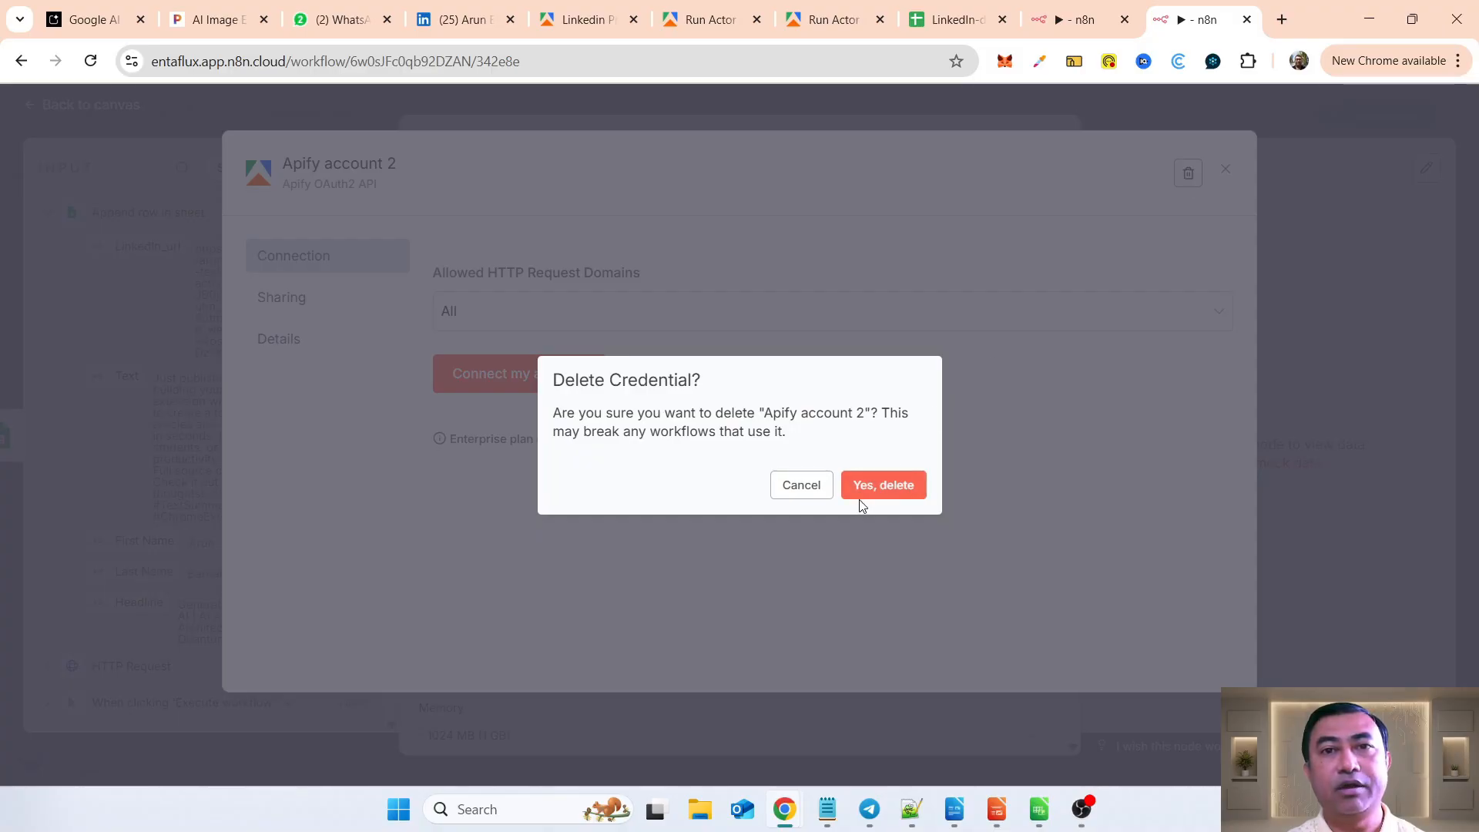
left_click(878, 488)
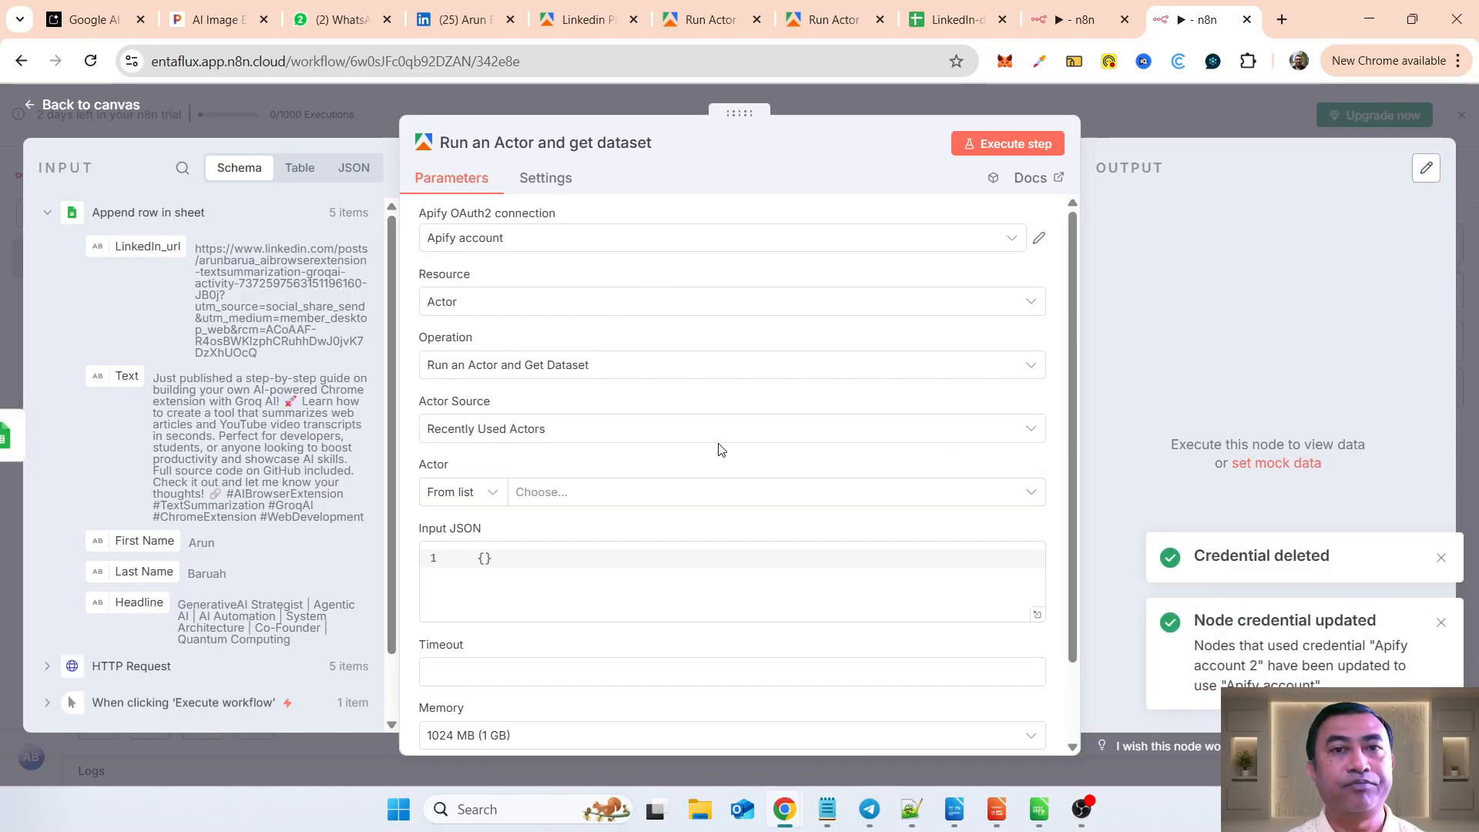
Step: Use the Apify account connection and choose the Bulk Linkedin Company Profile Scraper (No Cookies) as the Actor
left_click(581, 240)
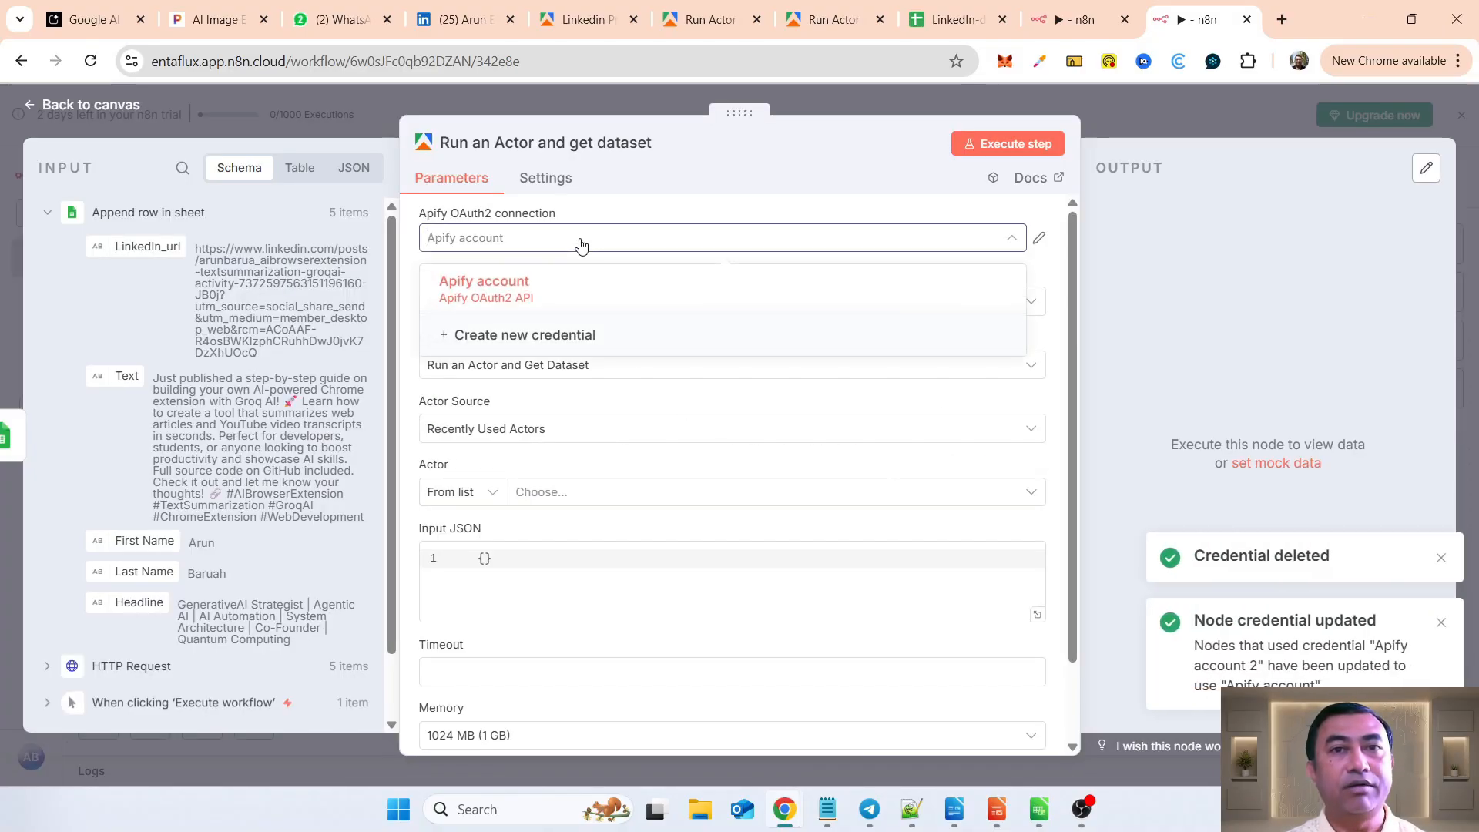
left_click(519, 289)
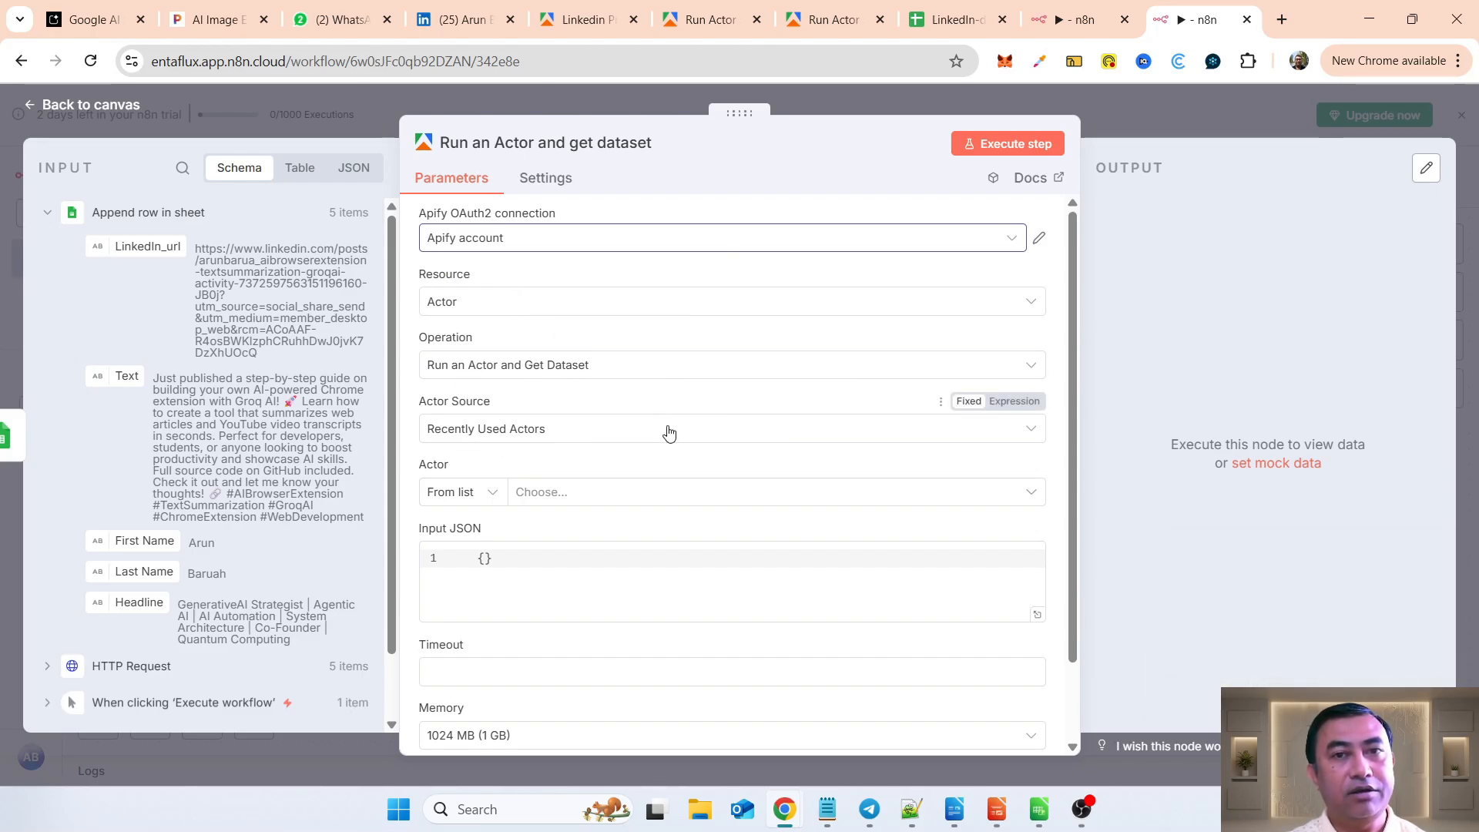
left_click(575, 496)
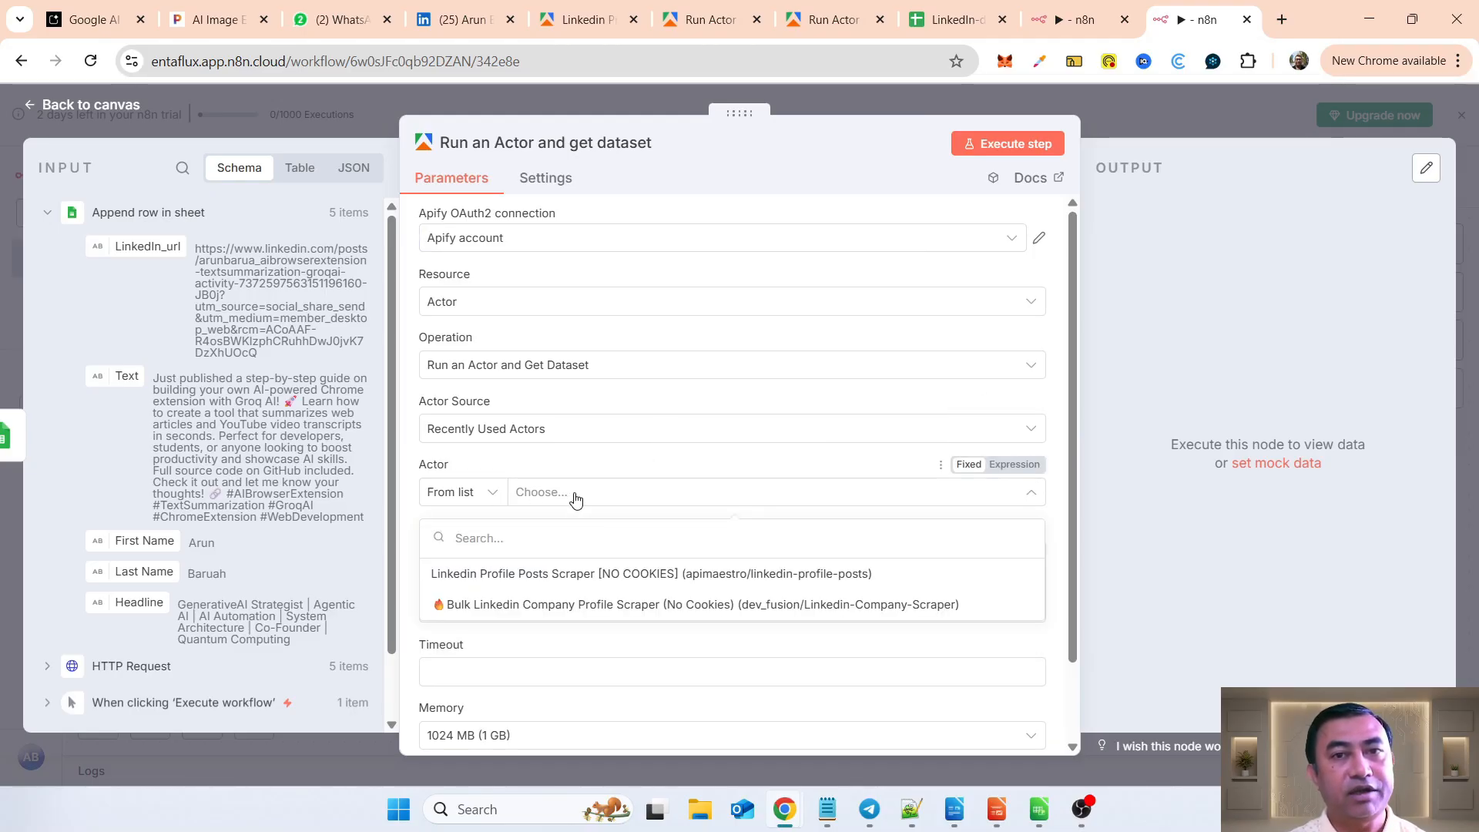
left_click(847, 604)
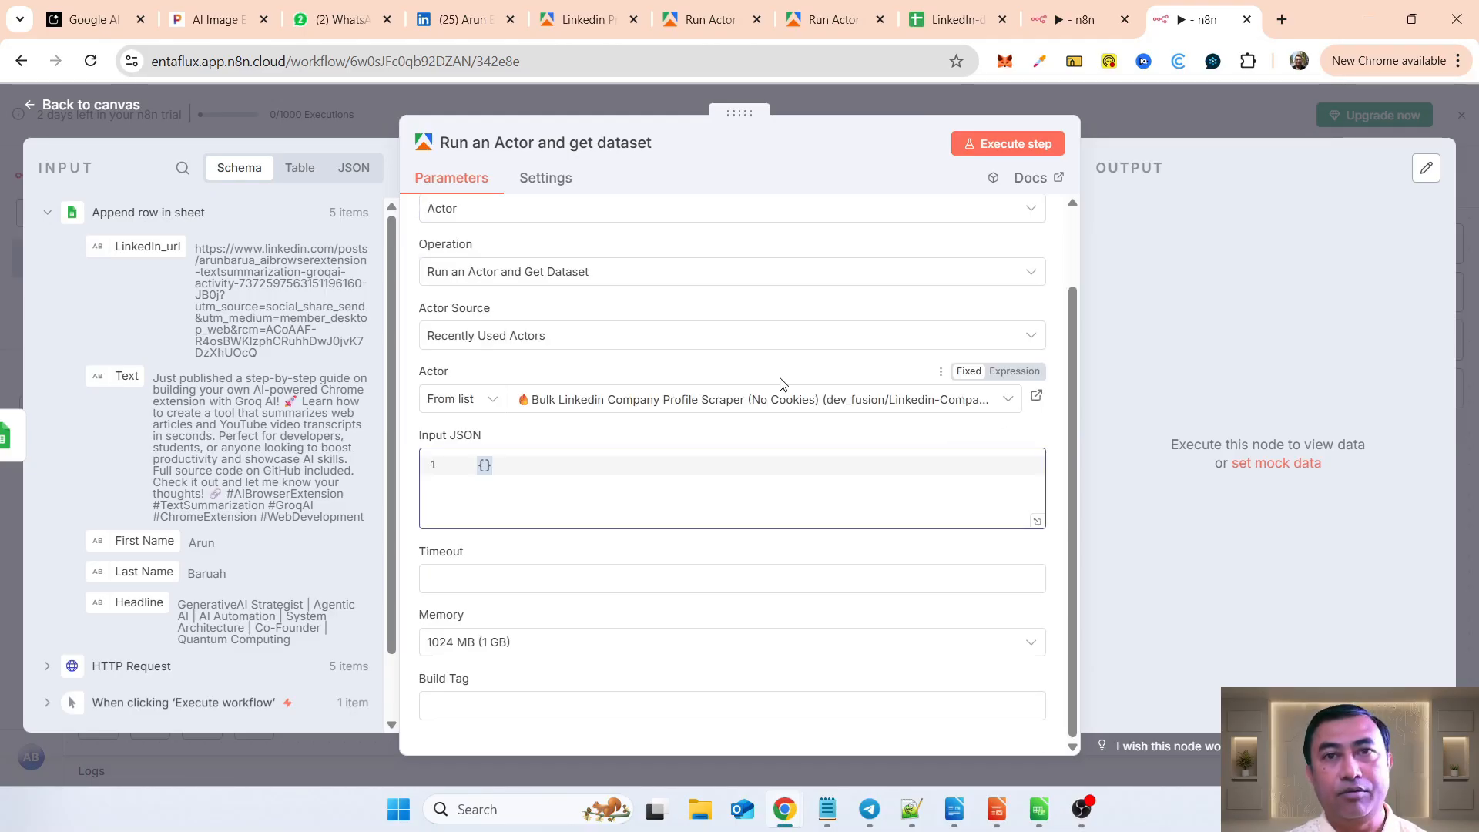
Step: Switch to the Linkedin Profile Posts Scraper page in Apify Console and copy its input JSON
left_click(836, 21)
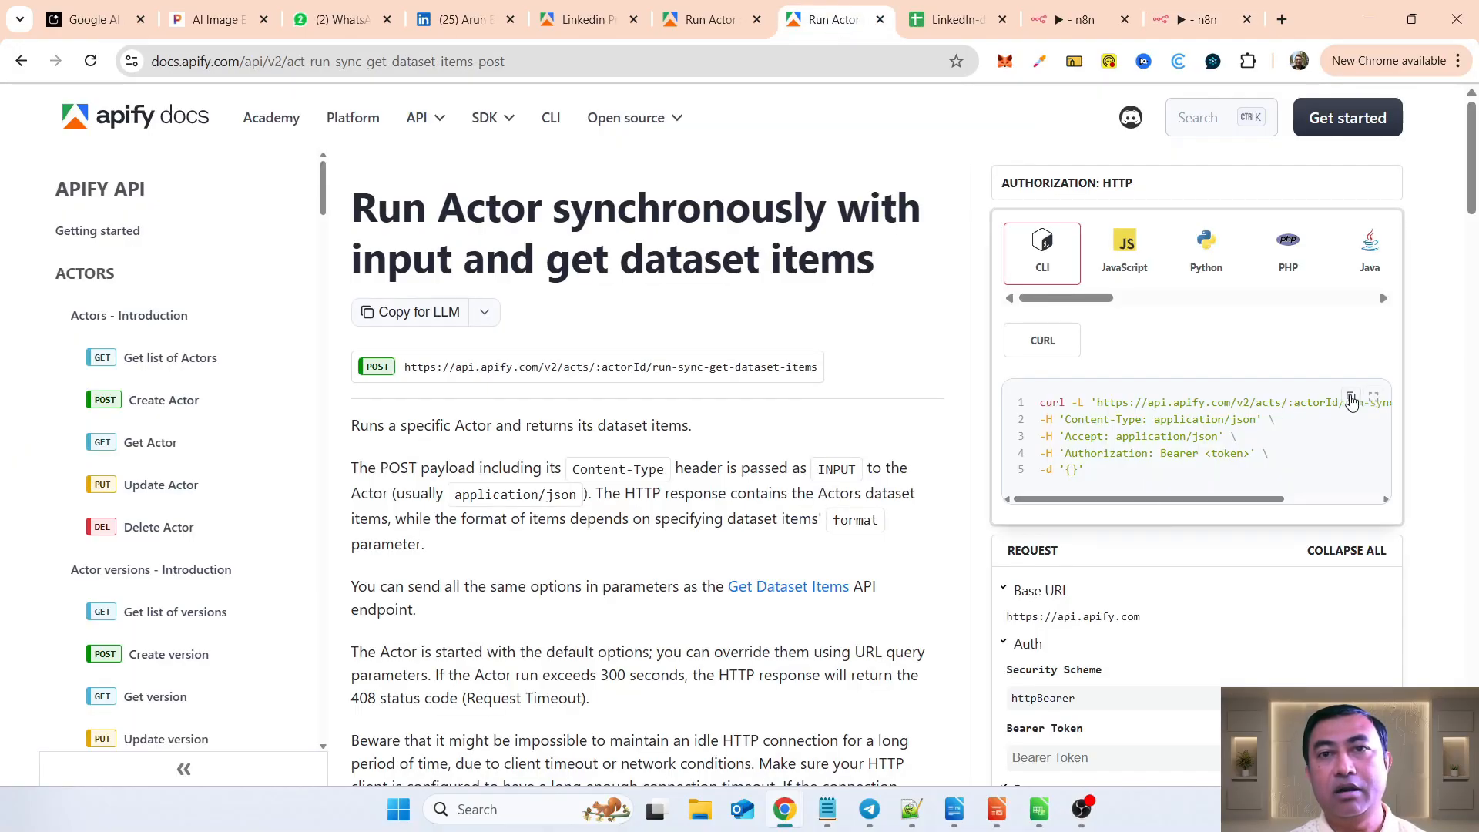
left_click(1350, 400)
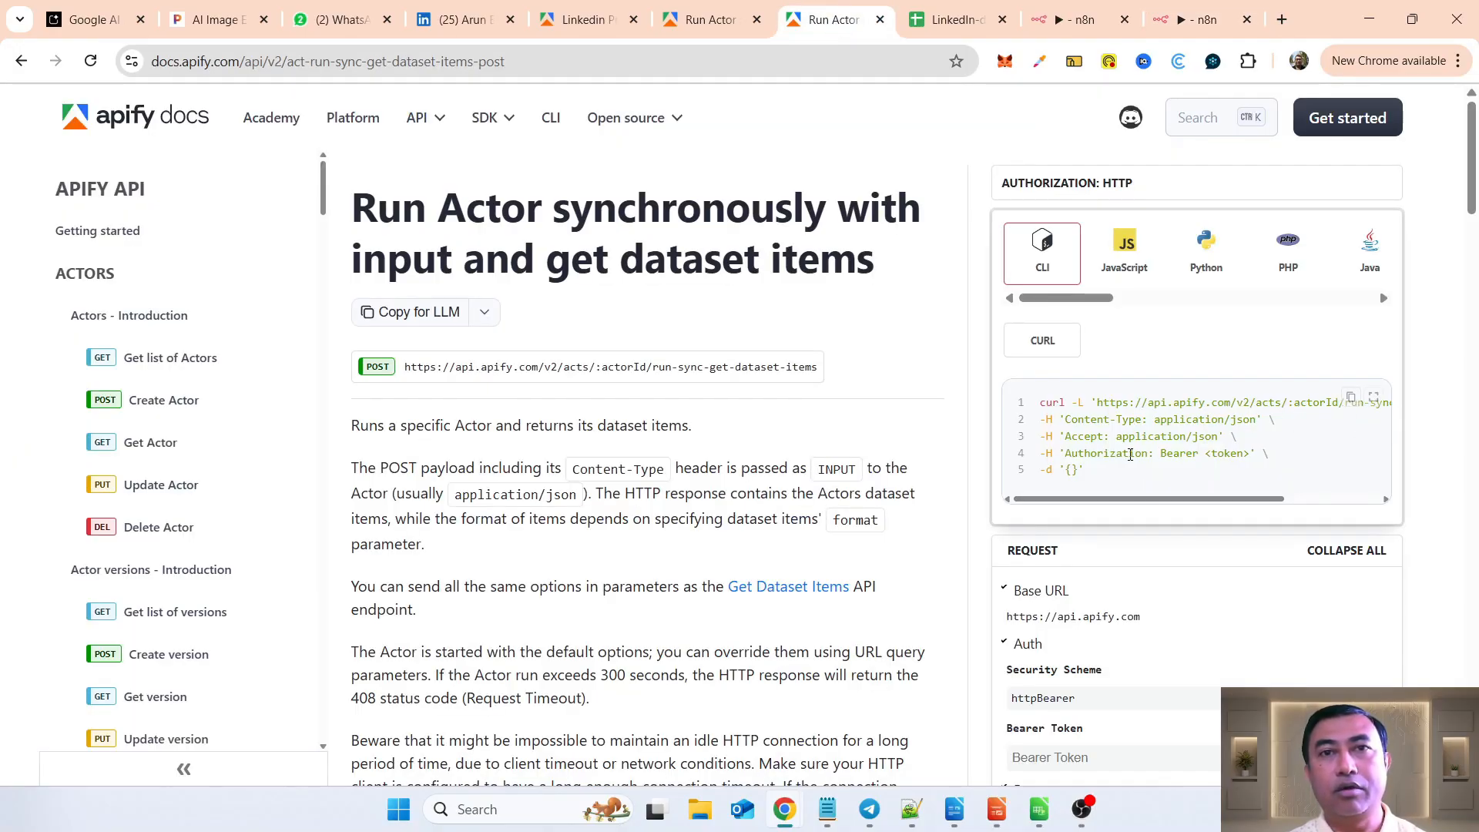
left_click(703, 27)
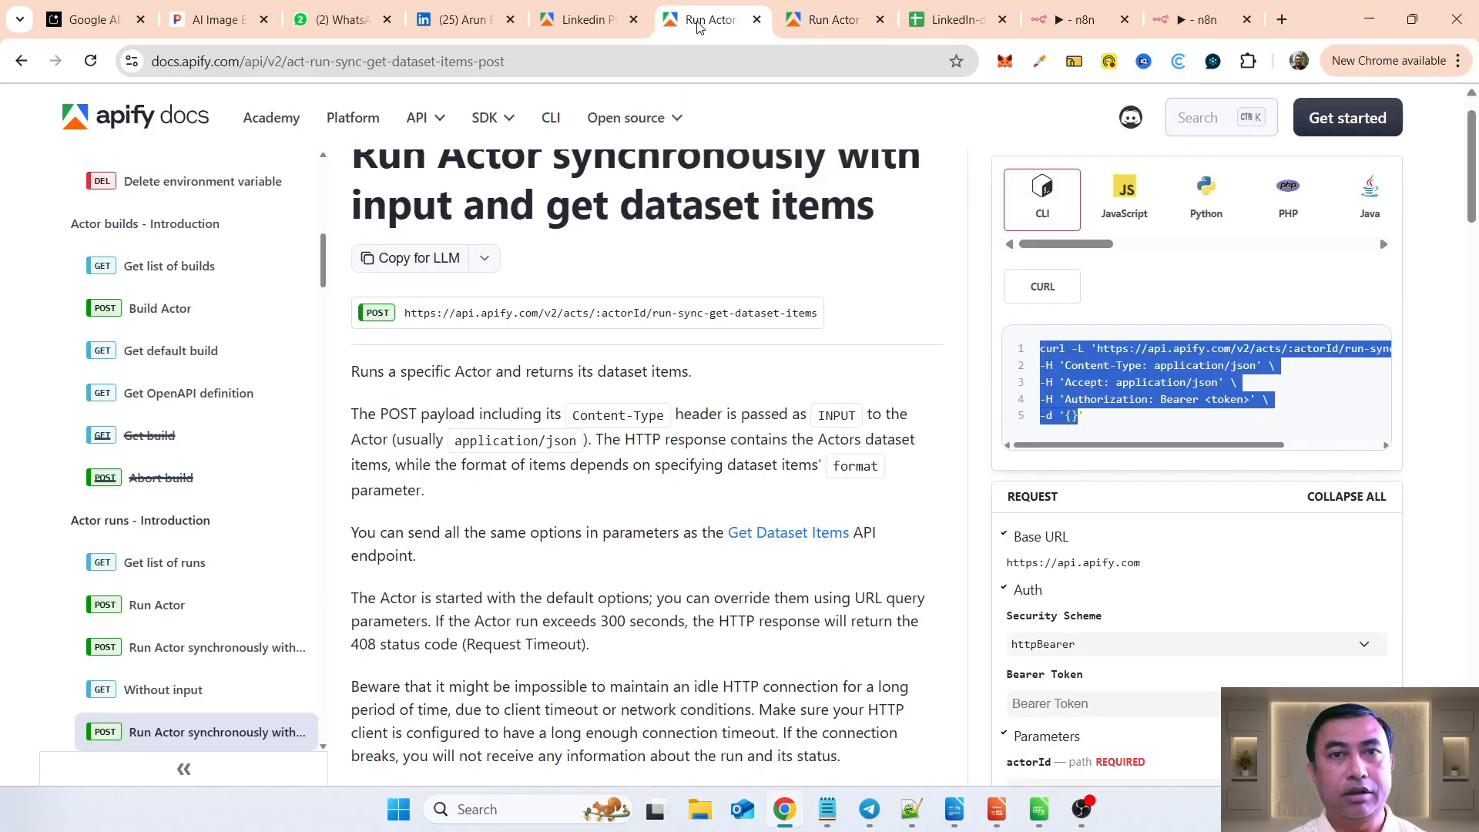
left_click(574, 34)
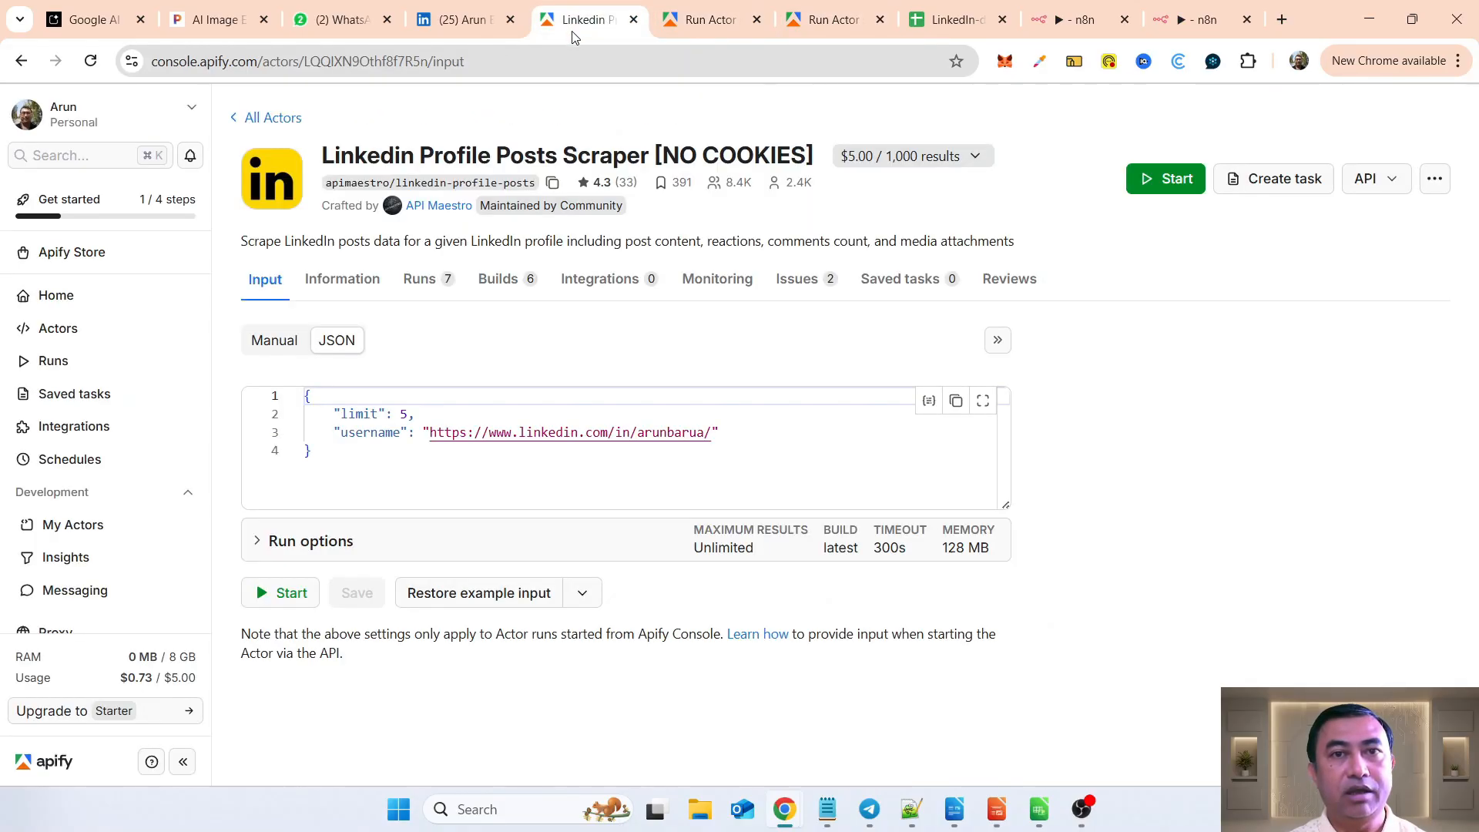
left_click(373, 472)
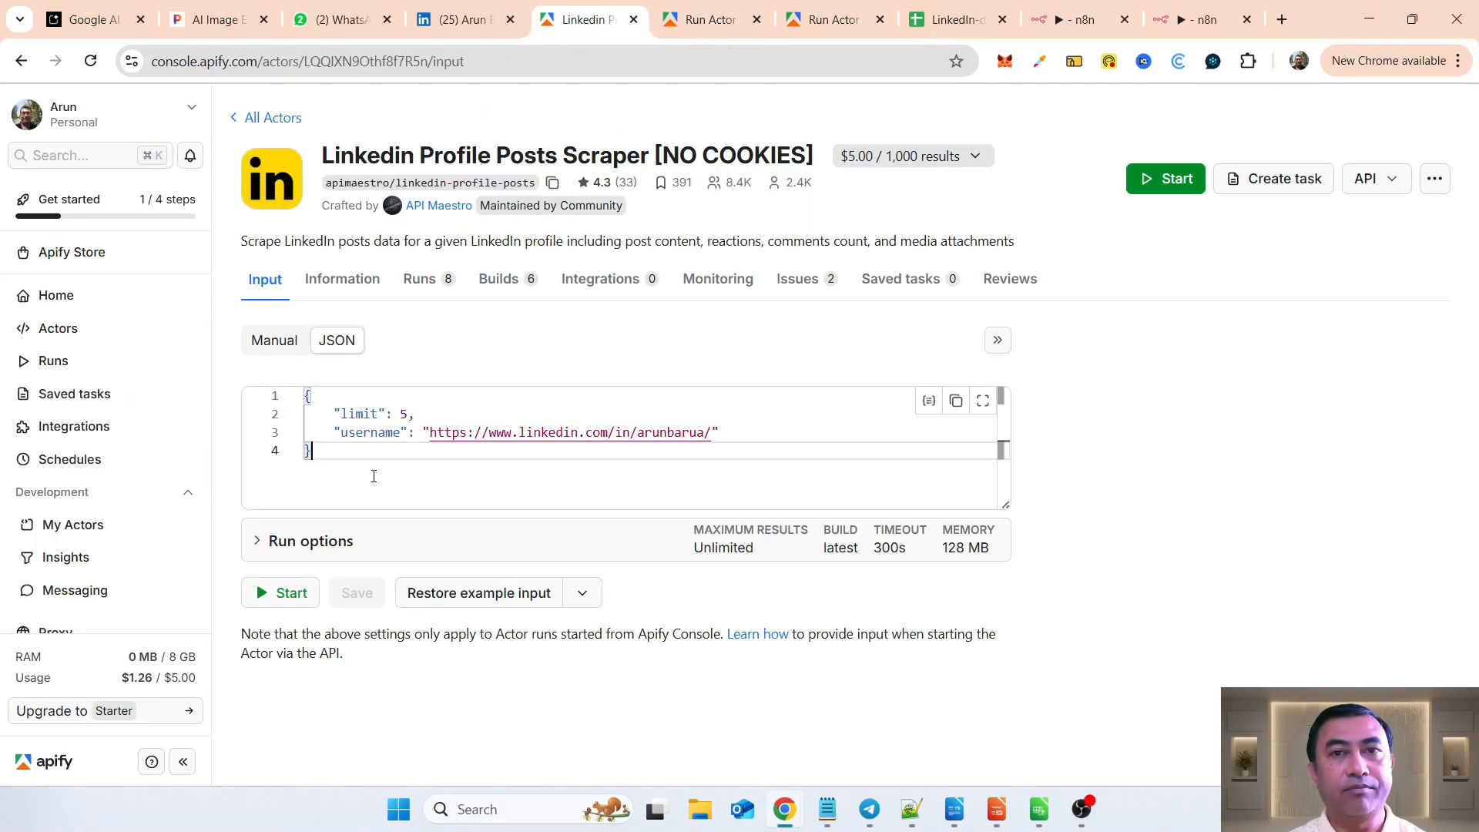
left_click(956, 402)
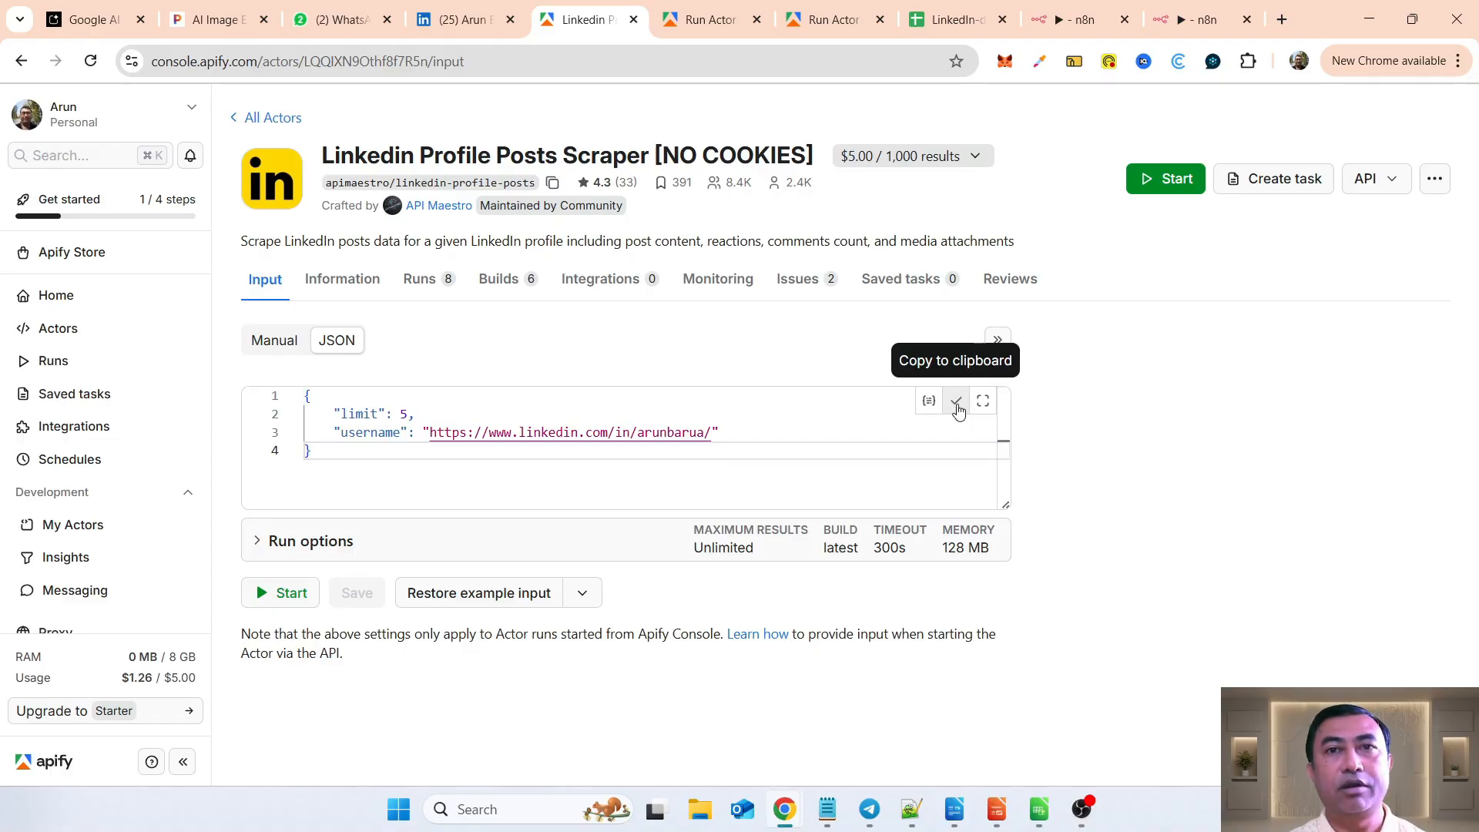
Step: Paste the copied JSON as an expression into the n8n Apify node's Input JSON and run it with the Linkedin Profile Posts Scraper [NO COOKIES] Actor
left_click(1180, 23)
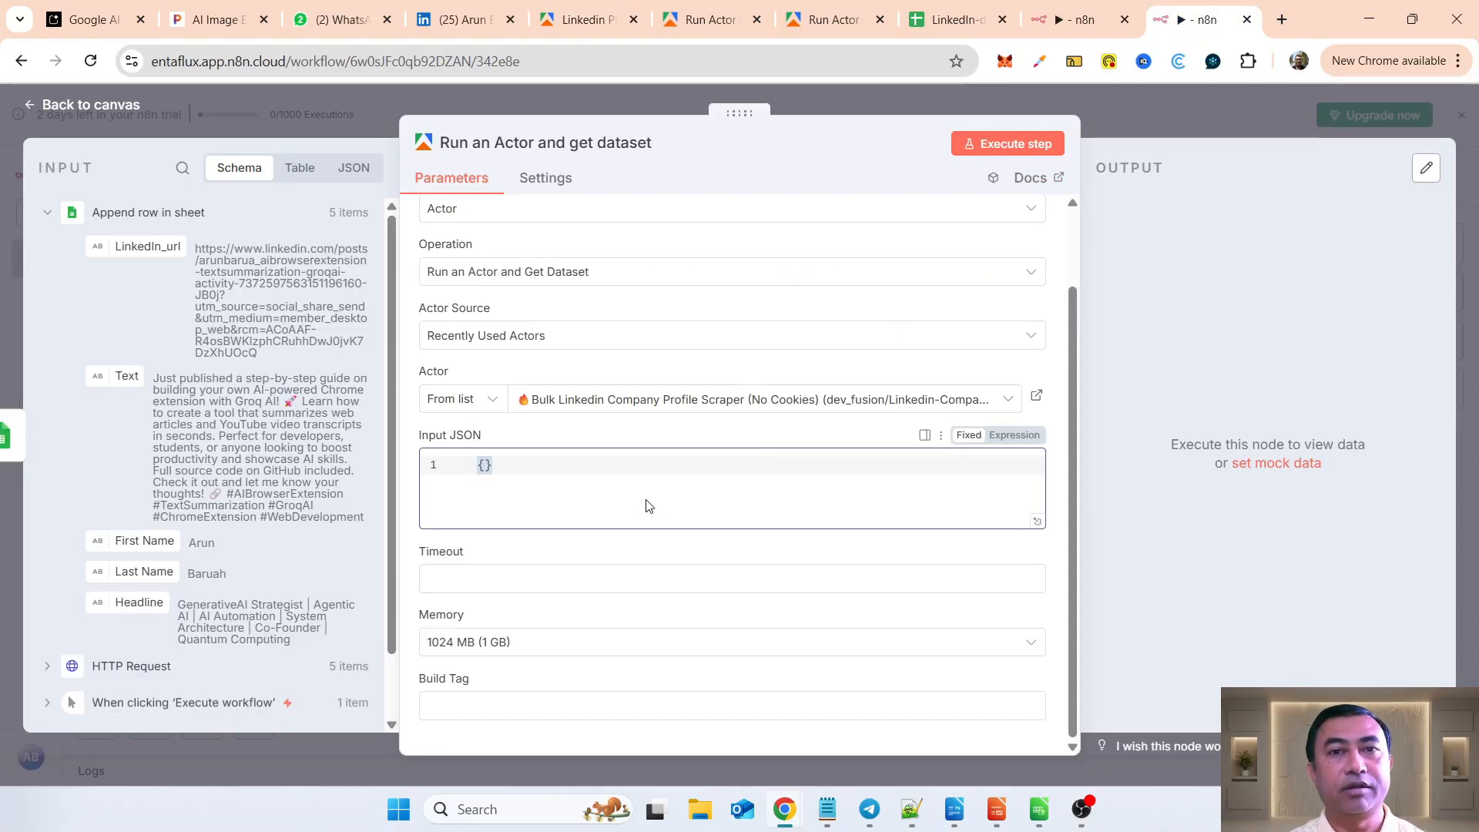
left_click(1022, 434)
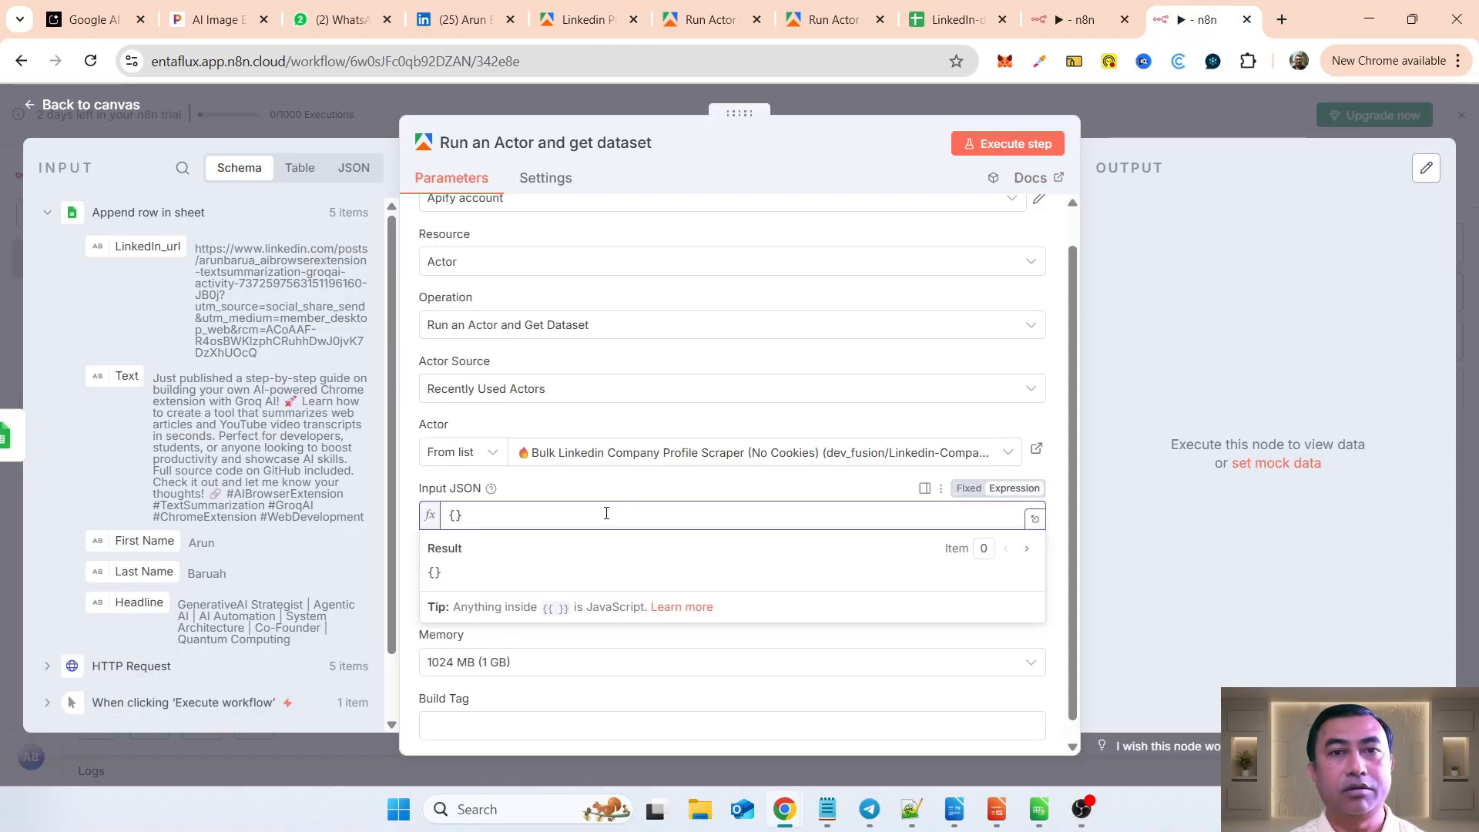
key("ctrl+a")
key("ctrl+v")
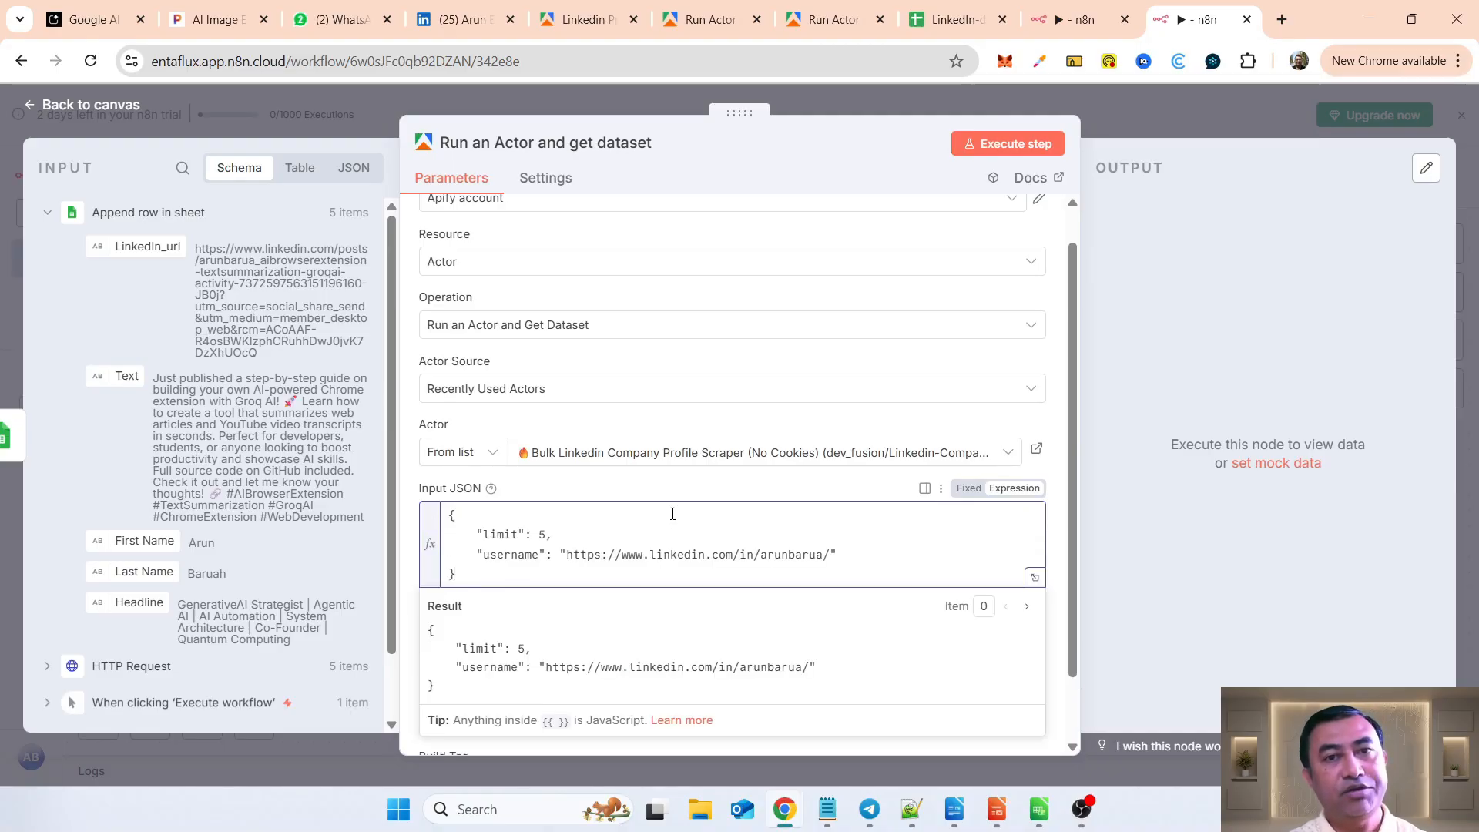
scroll(776, 528, "down", 1)
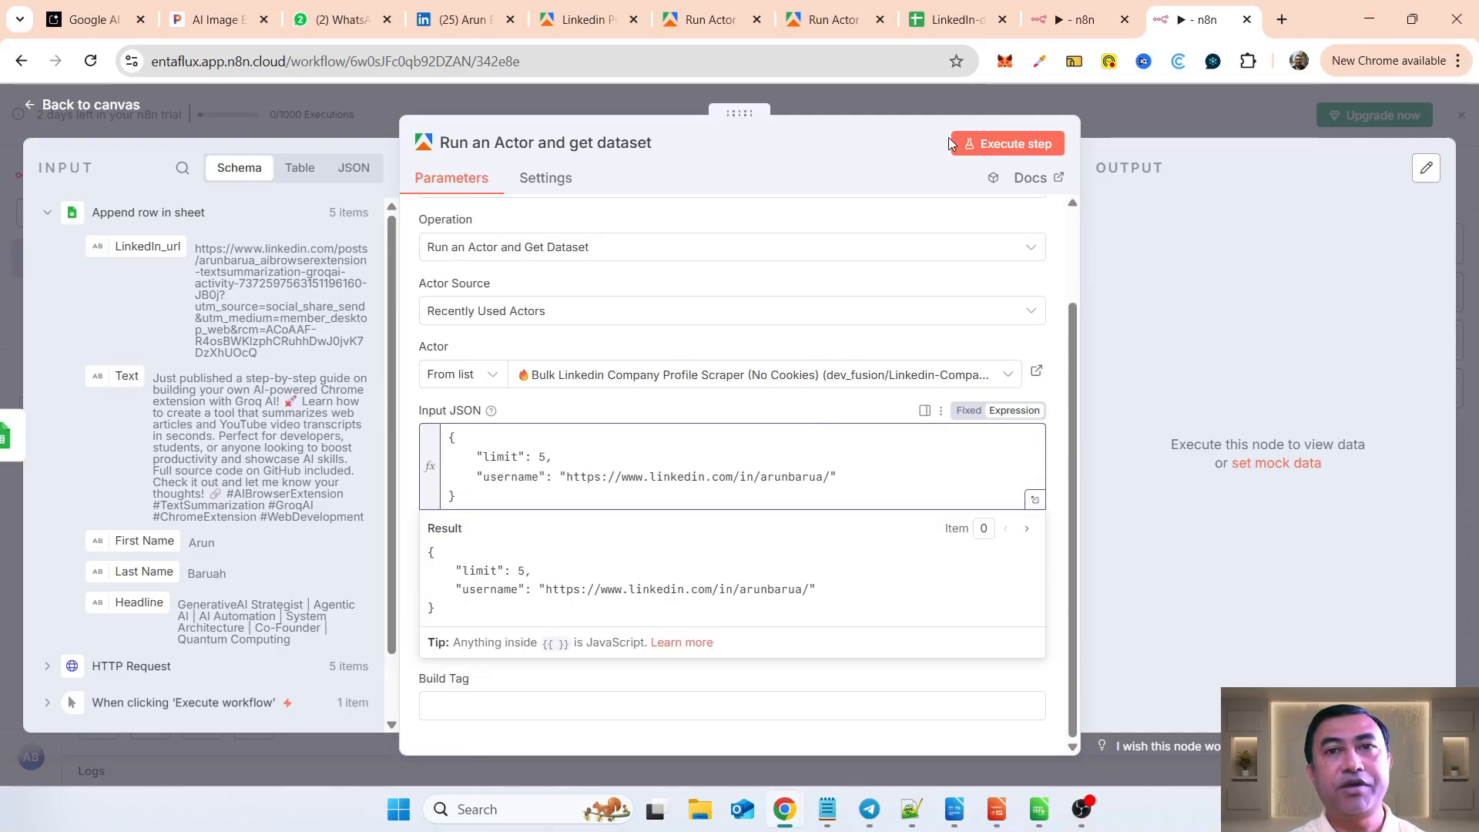
left_click(991, 146)
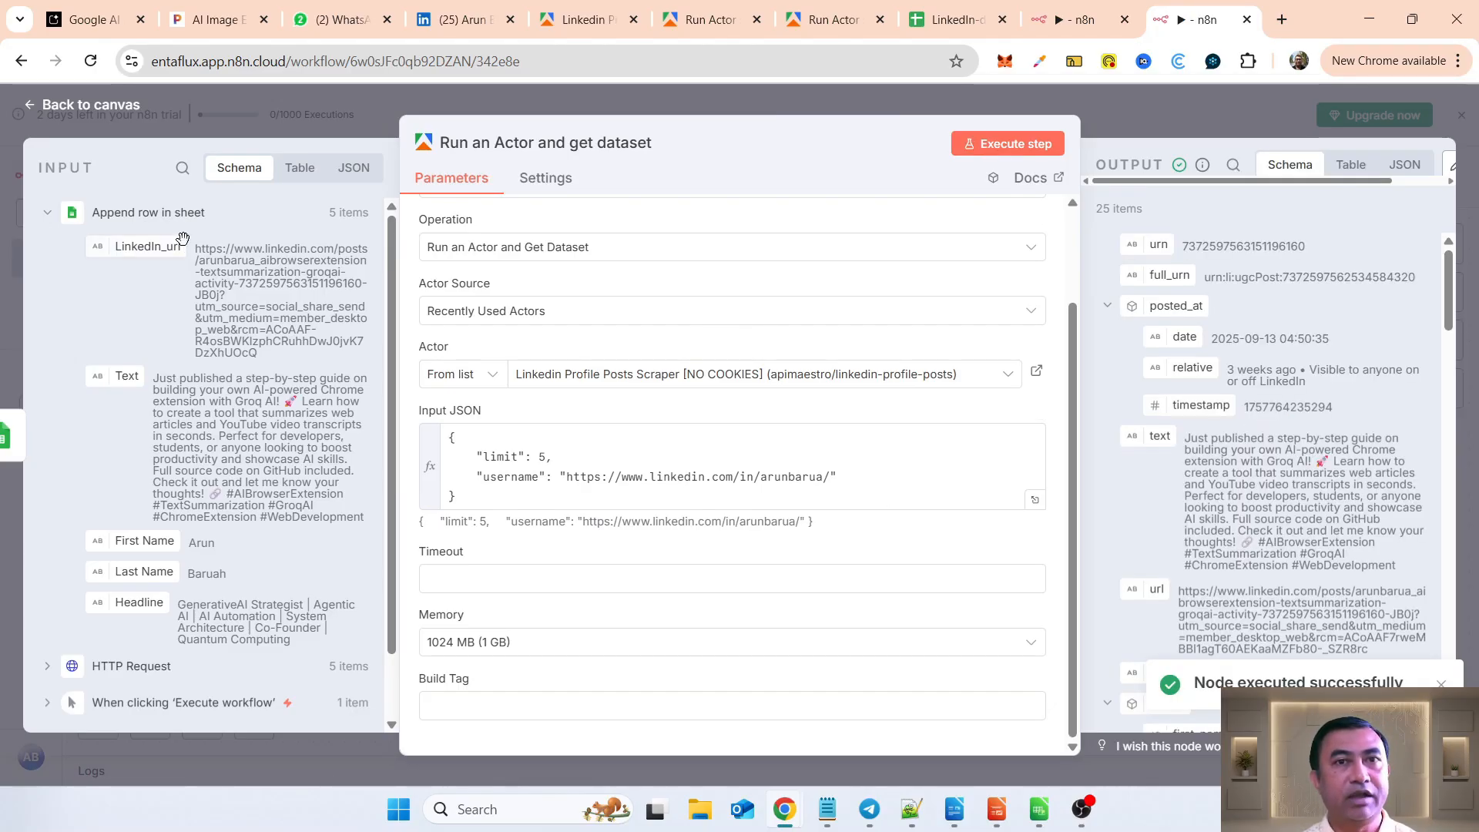
left_click(124, 108)
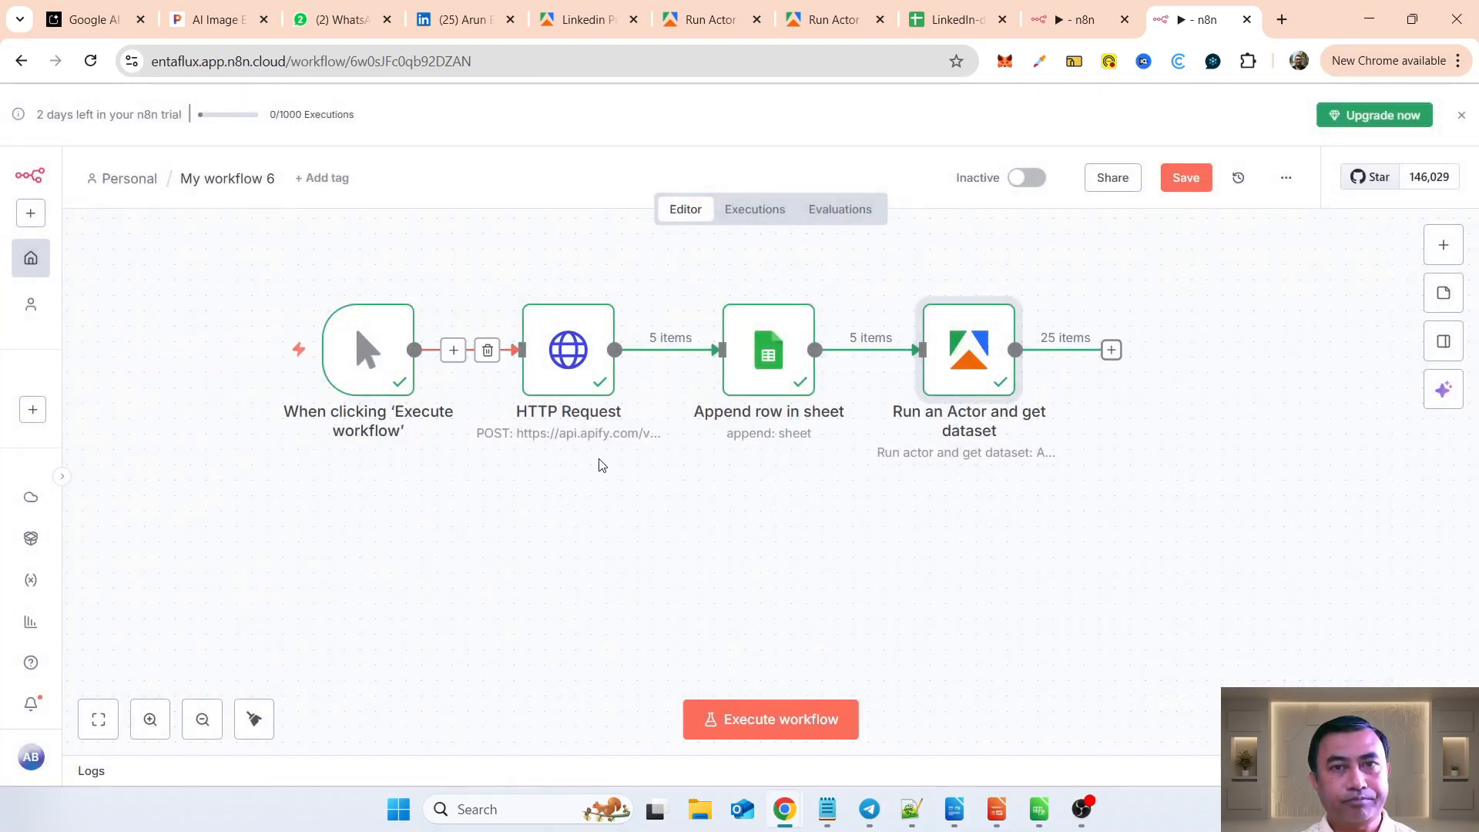
Step: Disconnect the Apify node from Append row in sheet, keeping the node, and place it directly below that sheet node
left_click_drag(999, 516, 661, 655)
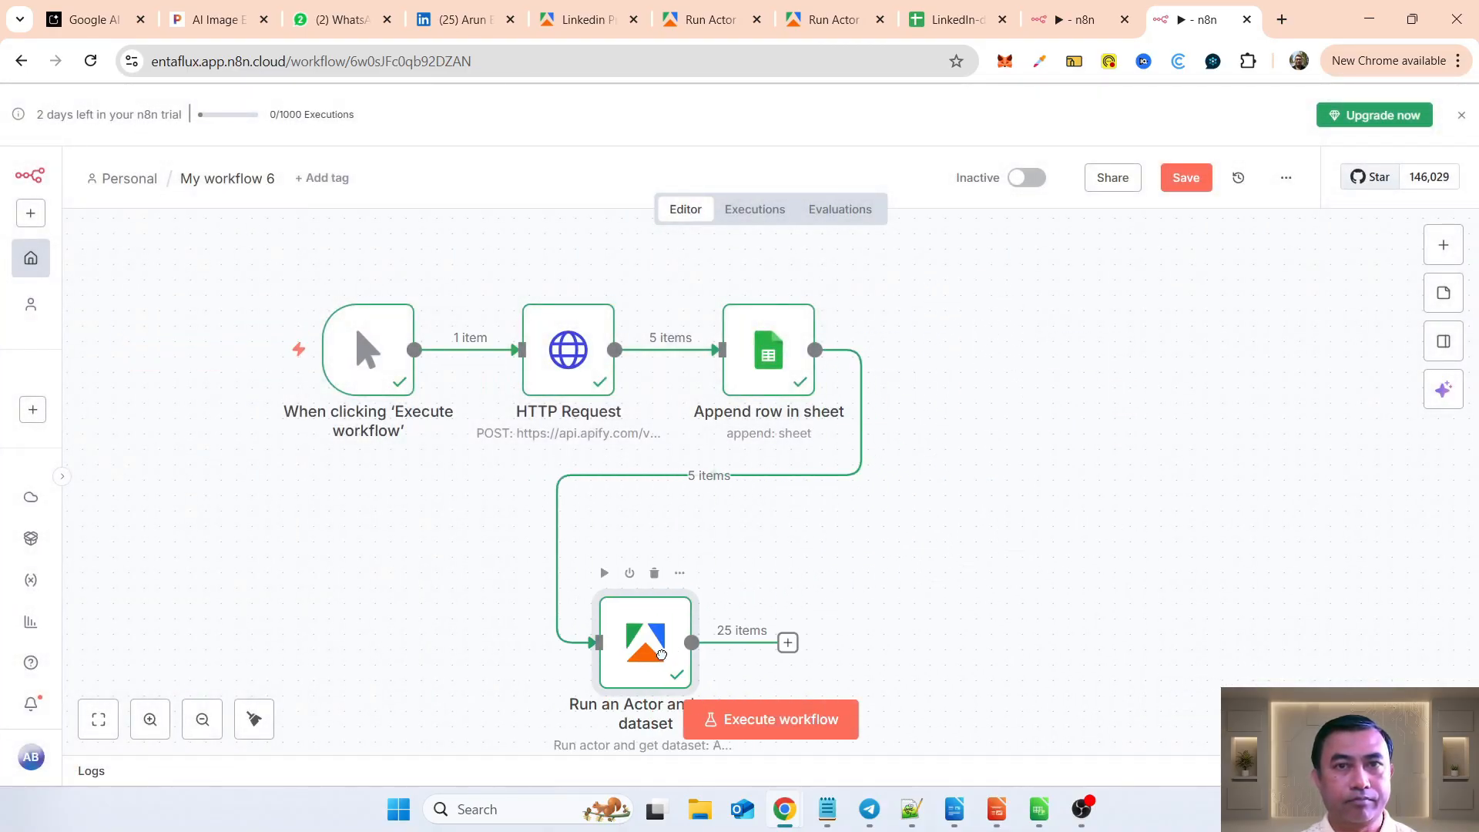
left_click(656, 573)
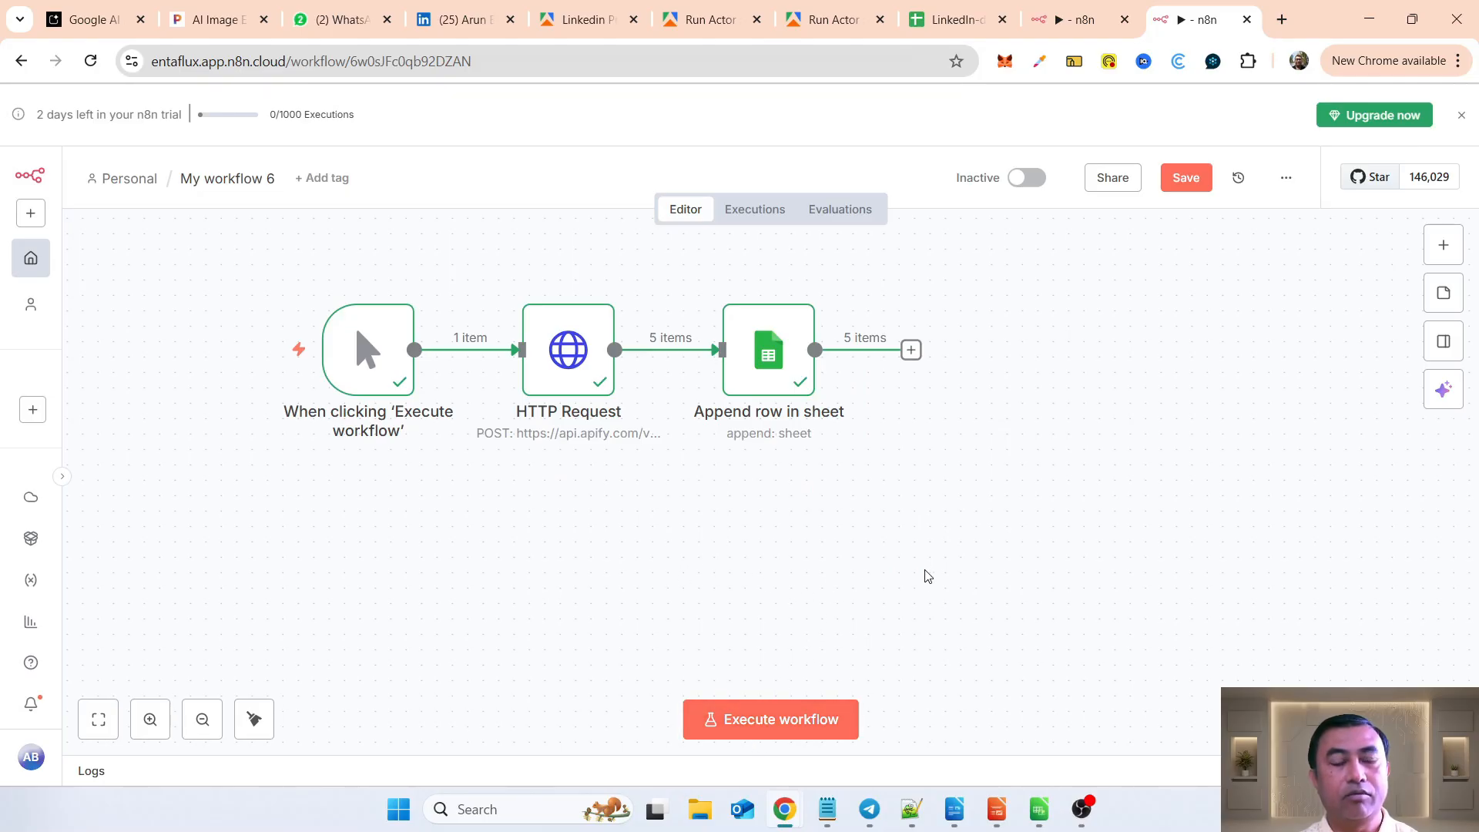
key("ctrl+z")
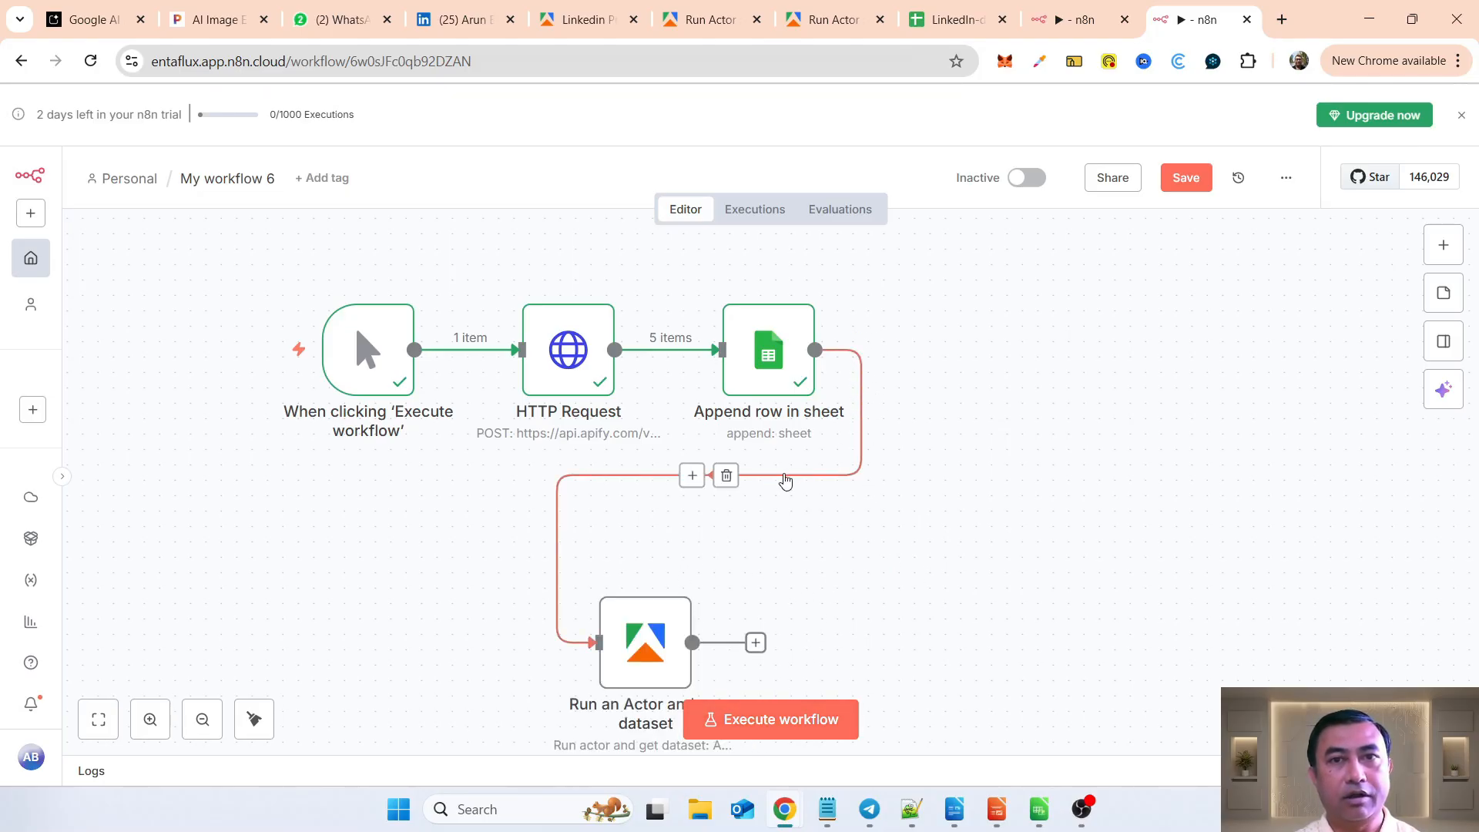
left_click(726, 475)
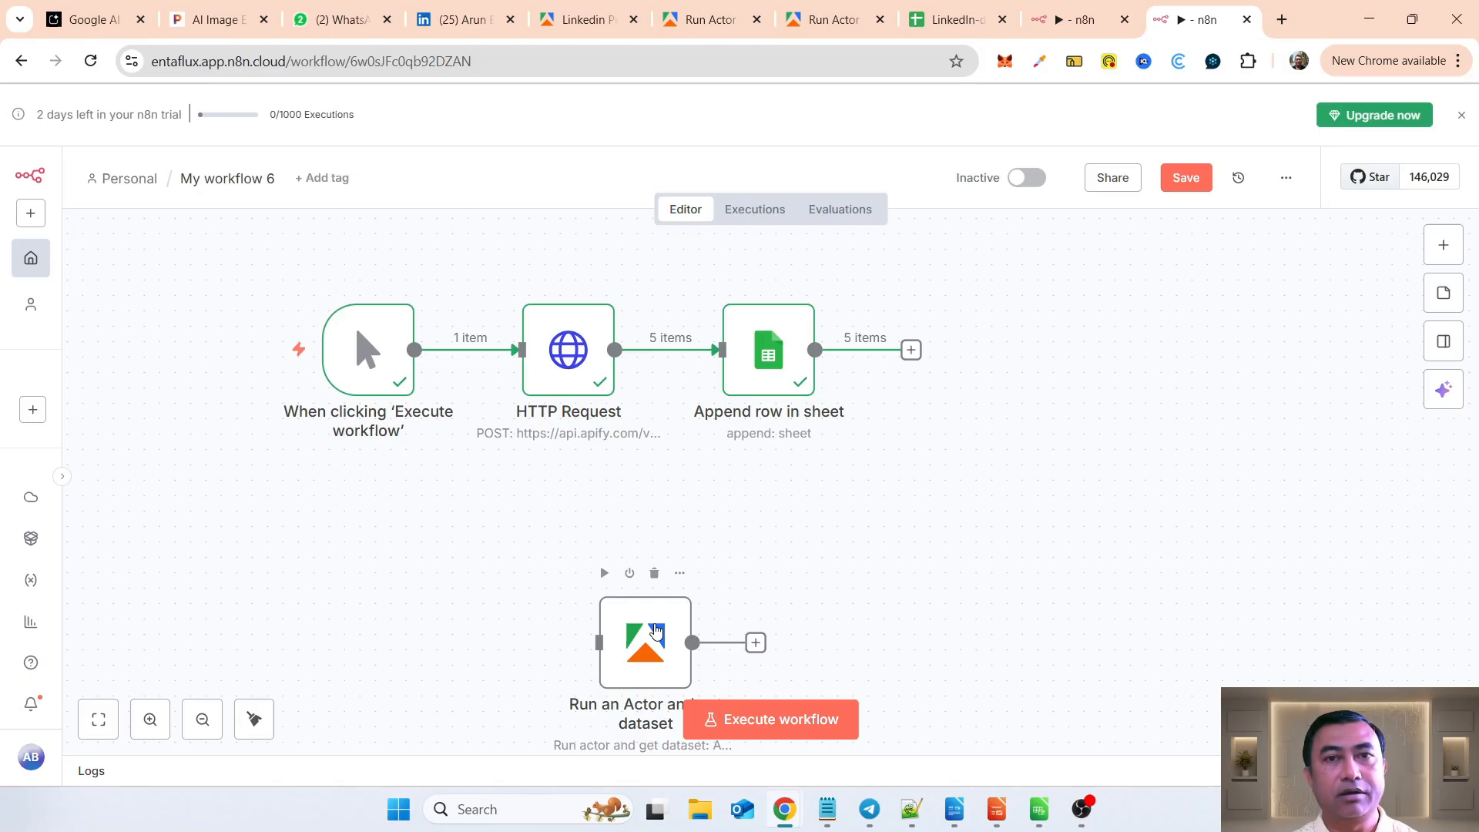
left_click_drag(657, 632, 766, 493)
Step: Add a Google Sheets Append row in sheet node after the Run an Actor and get dataset node
left_click(863, 506)
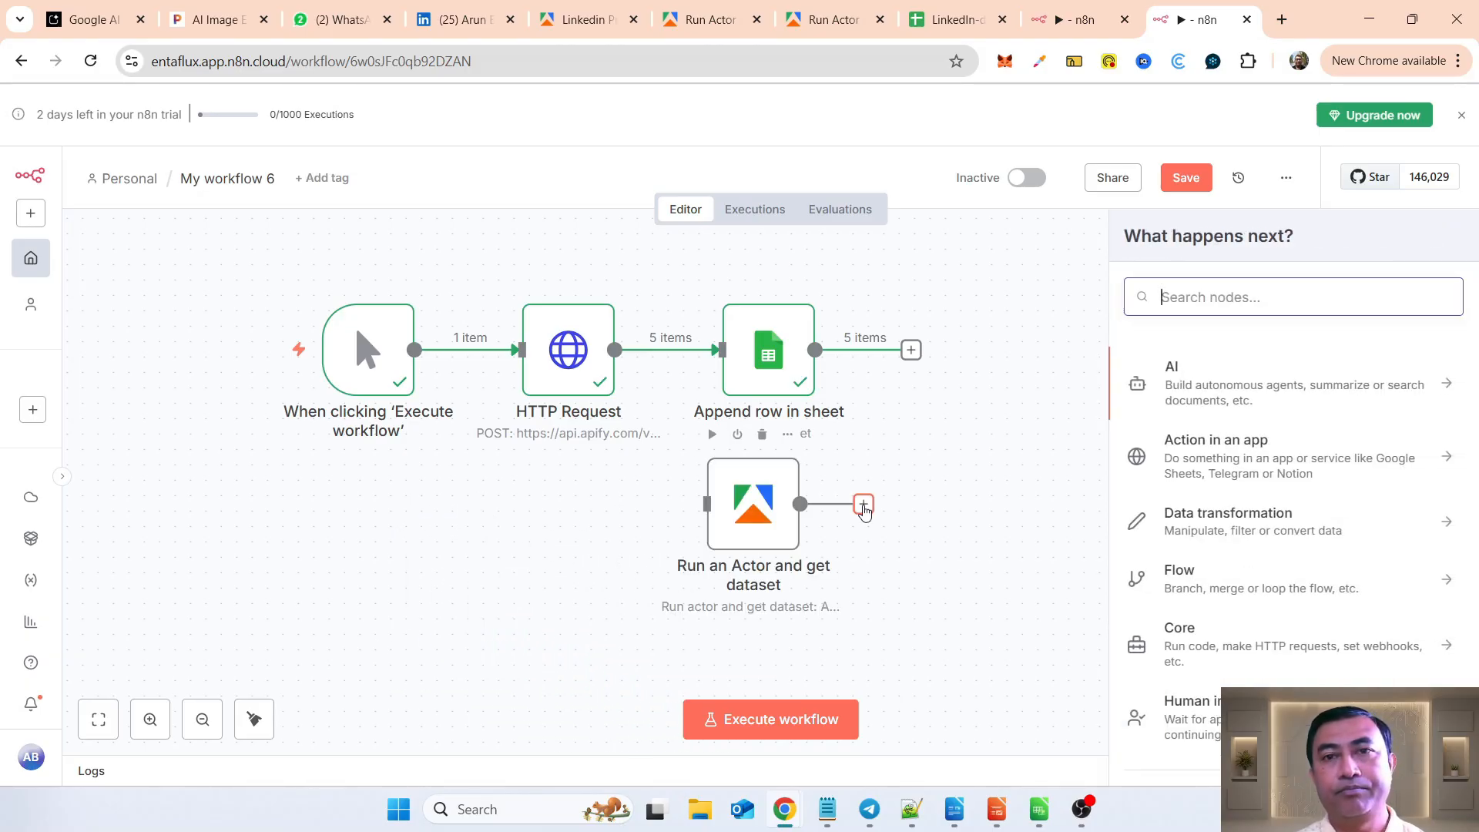
type("goog")
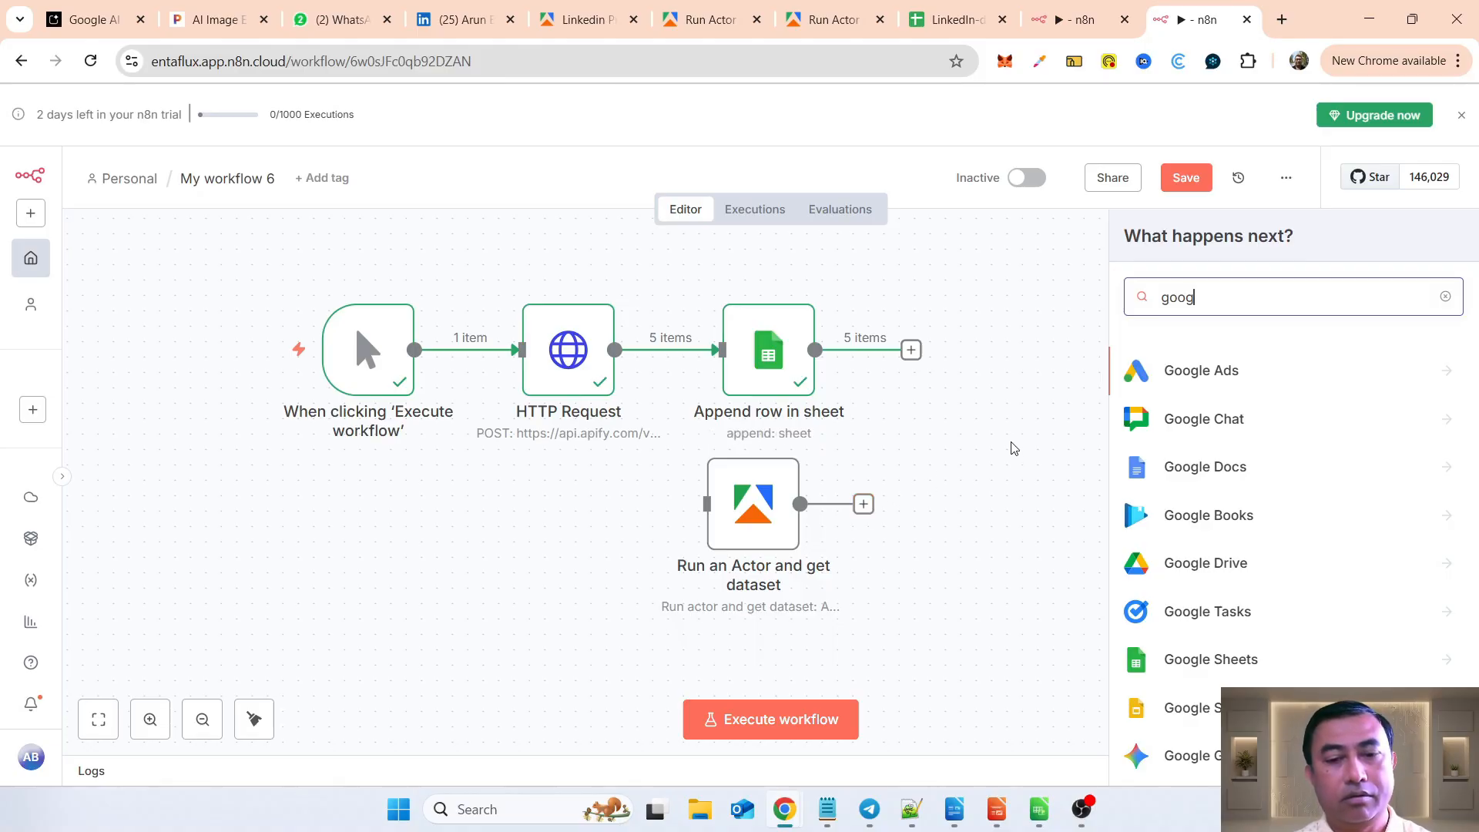
type("le shee")
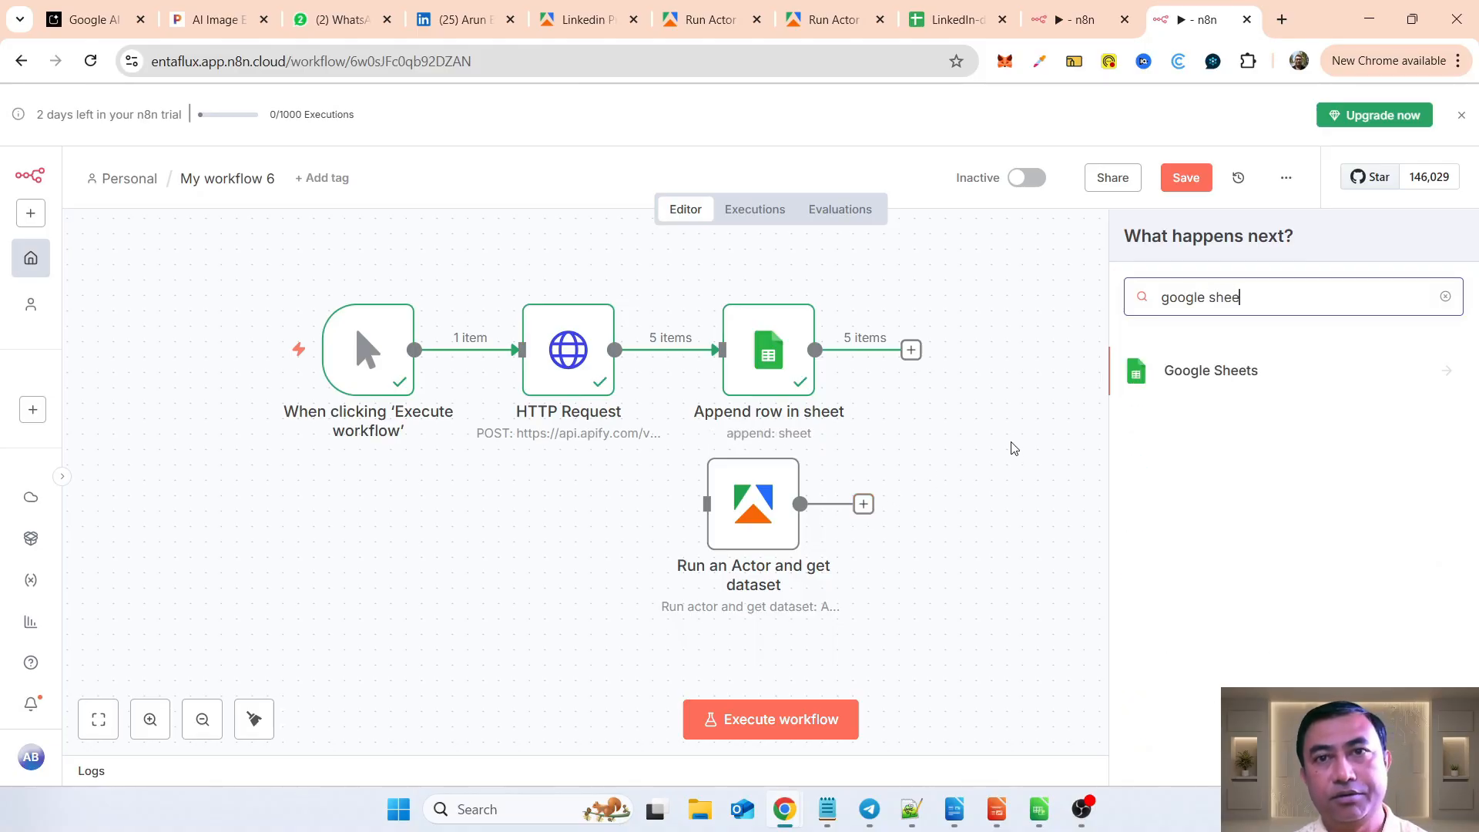
key("BackSpace")
key("BackSpace")
key("BackSpace")
key("BackSpace")
key("BackSpace")
type("sh")
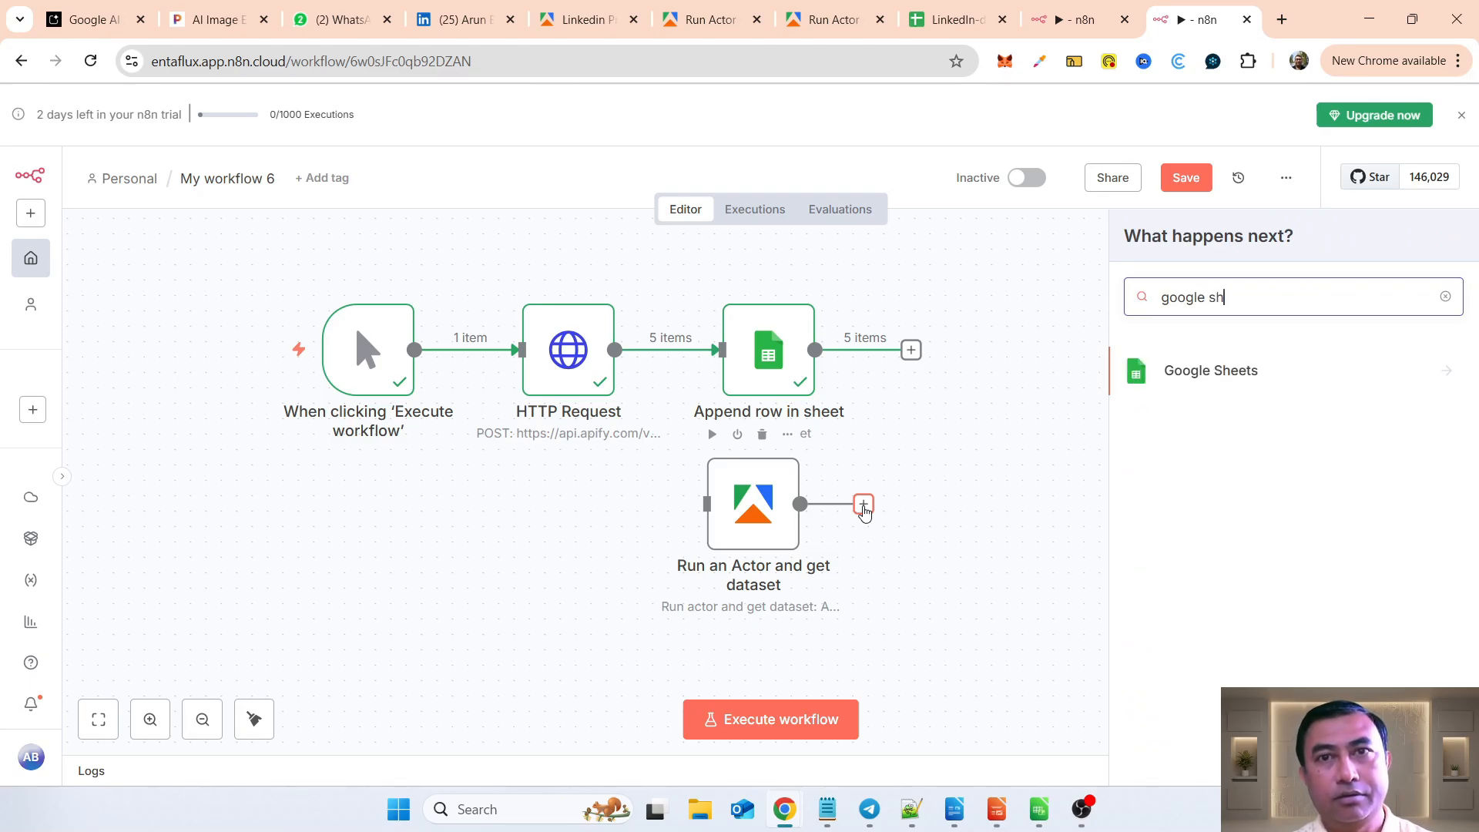
left_click(1233, 375)
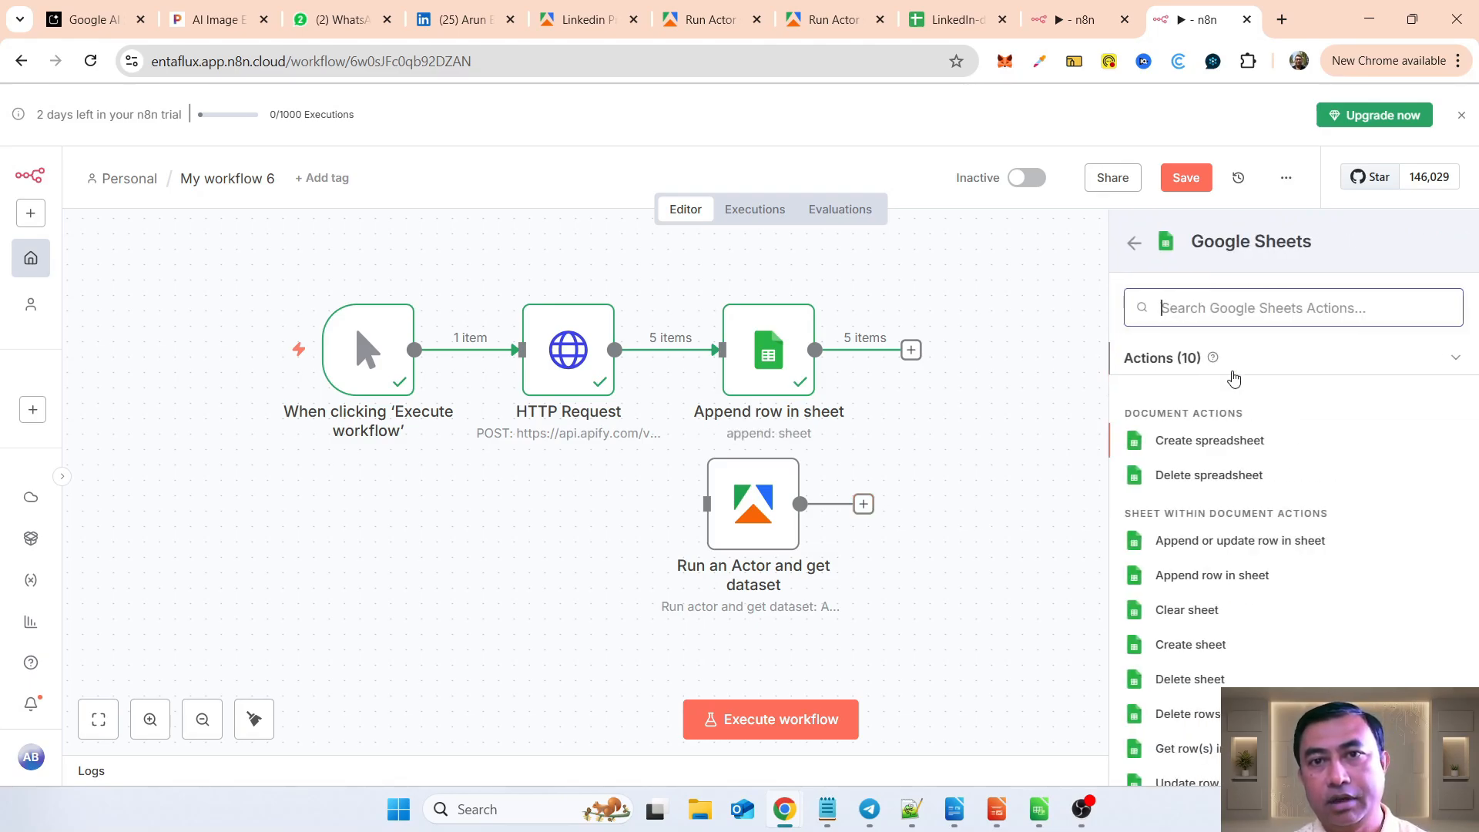
left_click(1236, 575)
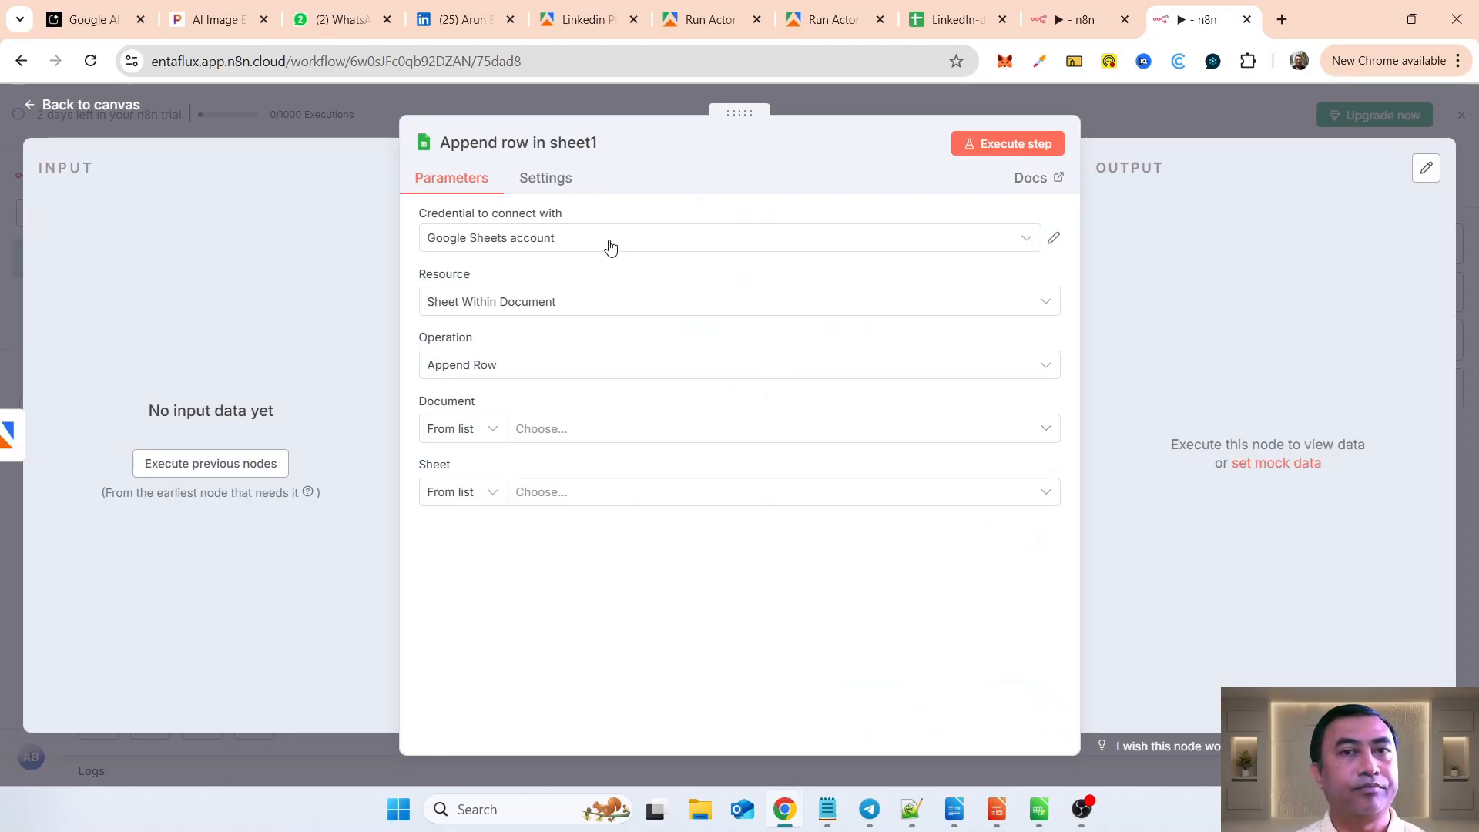
Step: Set the new Append row node's document to LinkedIn-demo_posts and its sheet to Sheet1
left_click(570, 309)
left_click(567, 383)
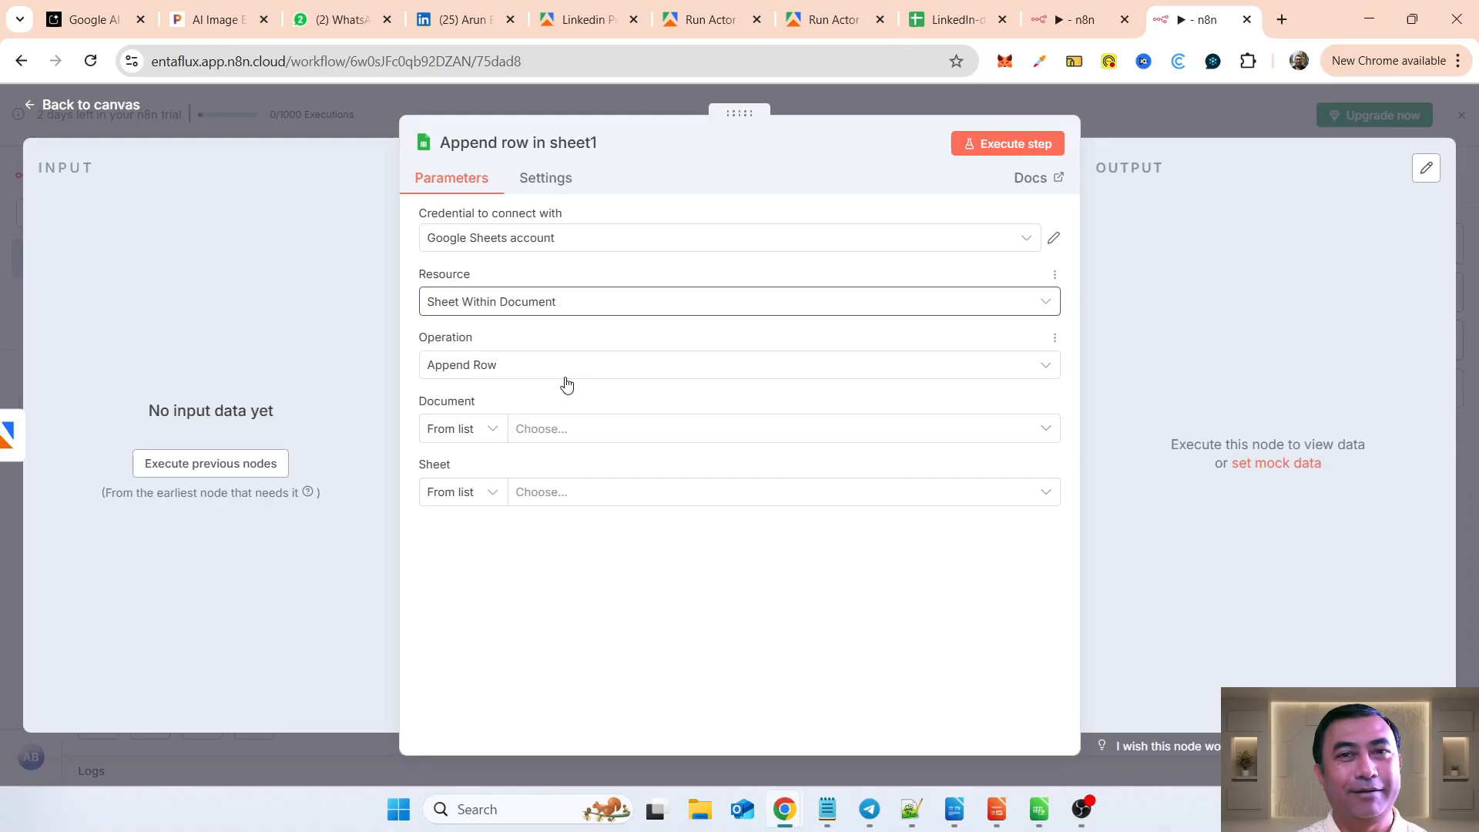
left_click(554, 436)
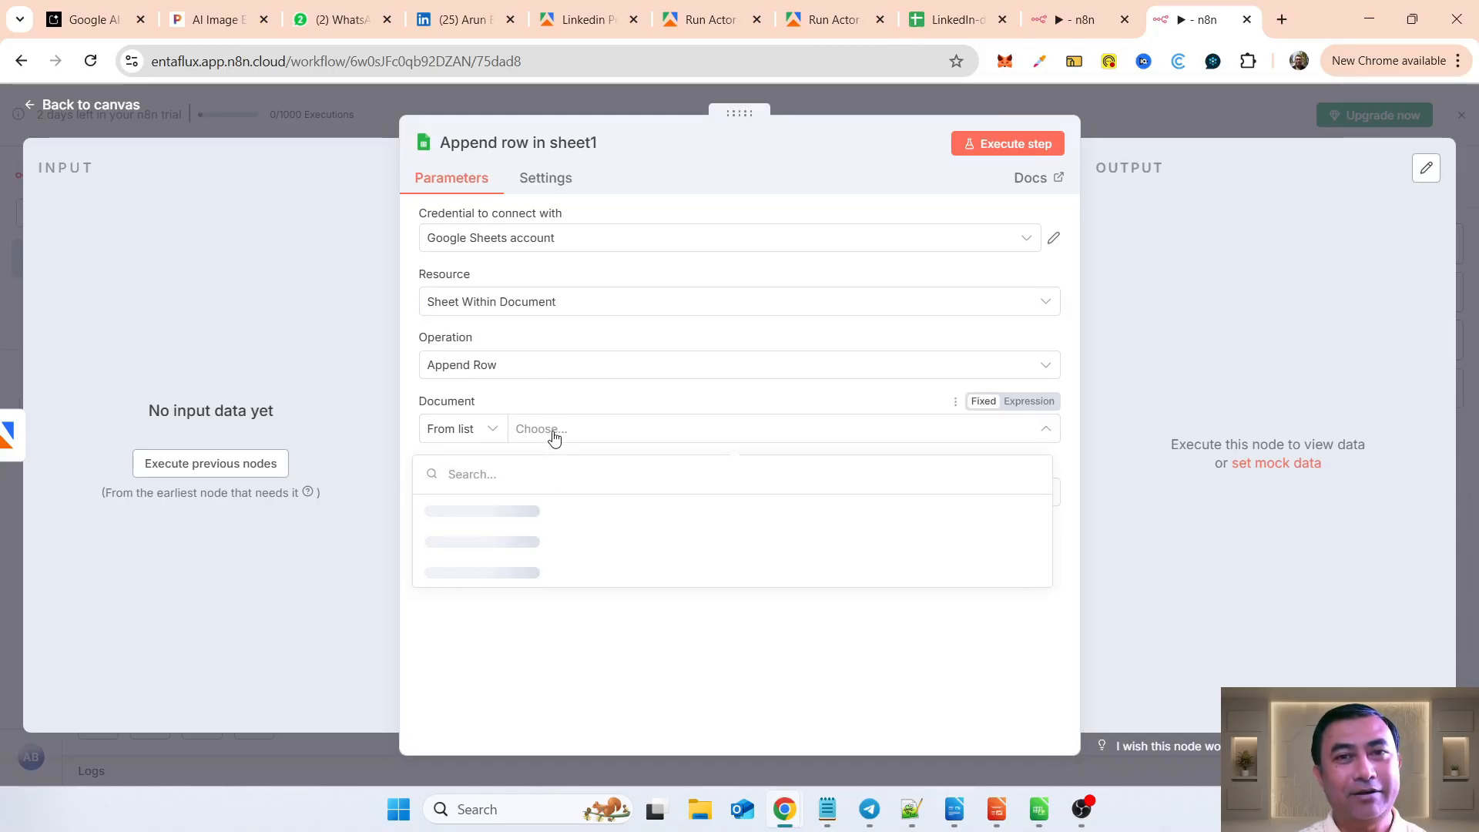
left_click(525, 512)
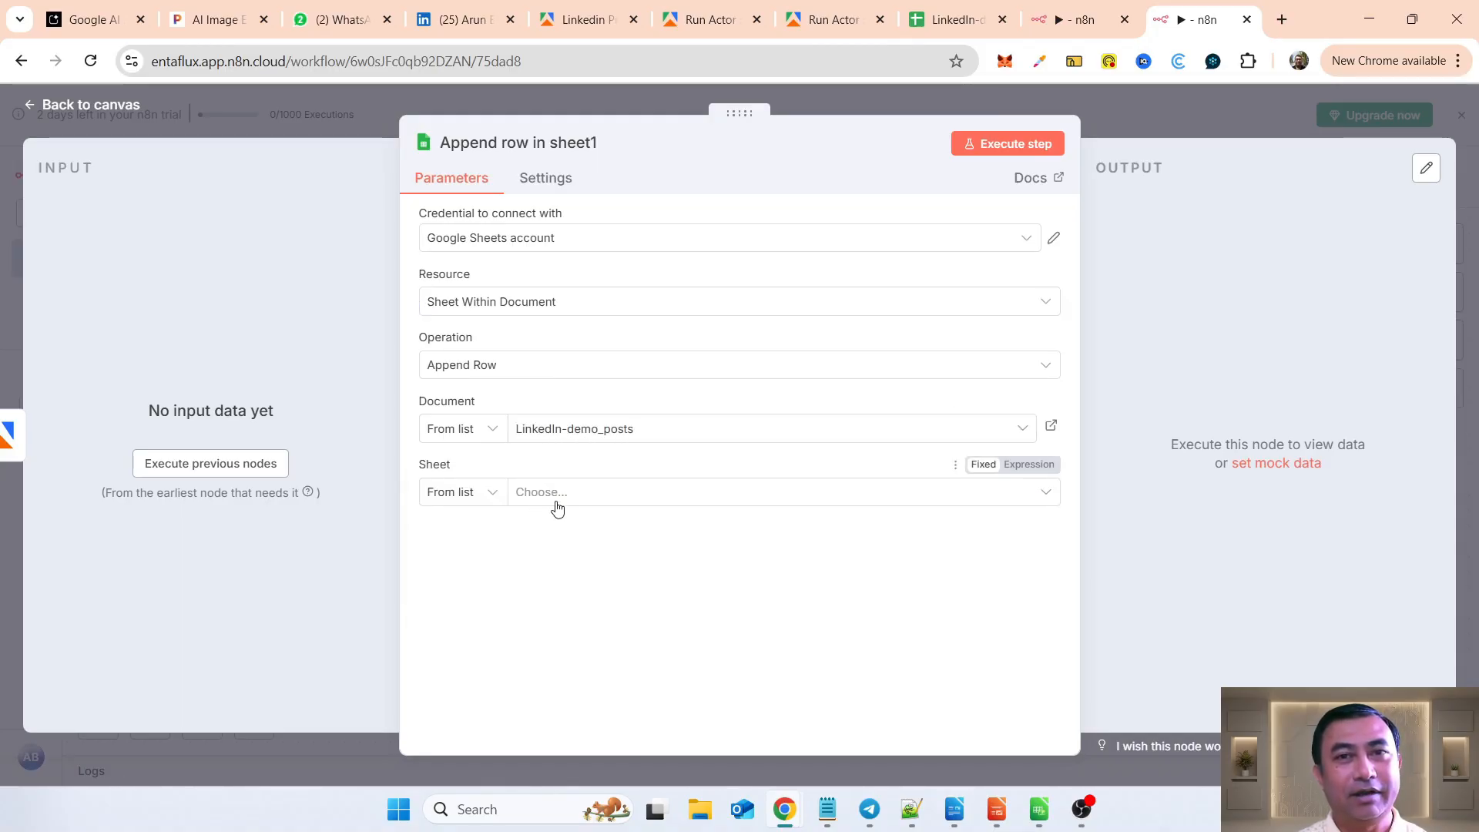
left_click(551, 495)
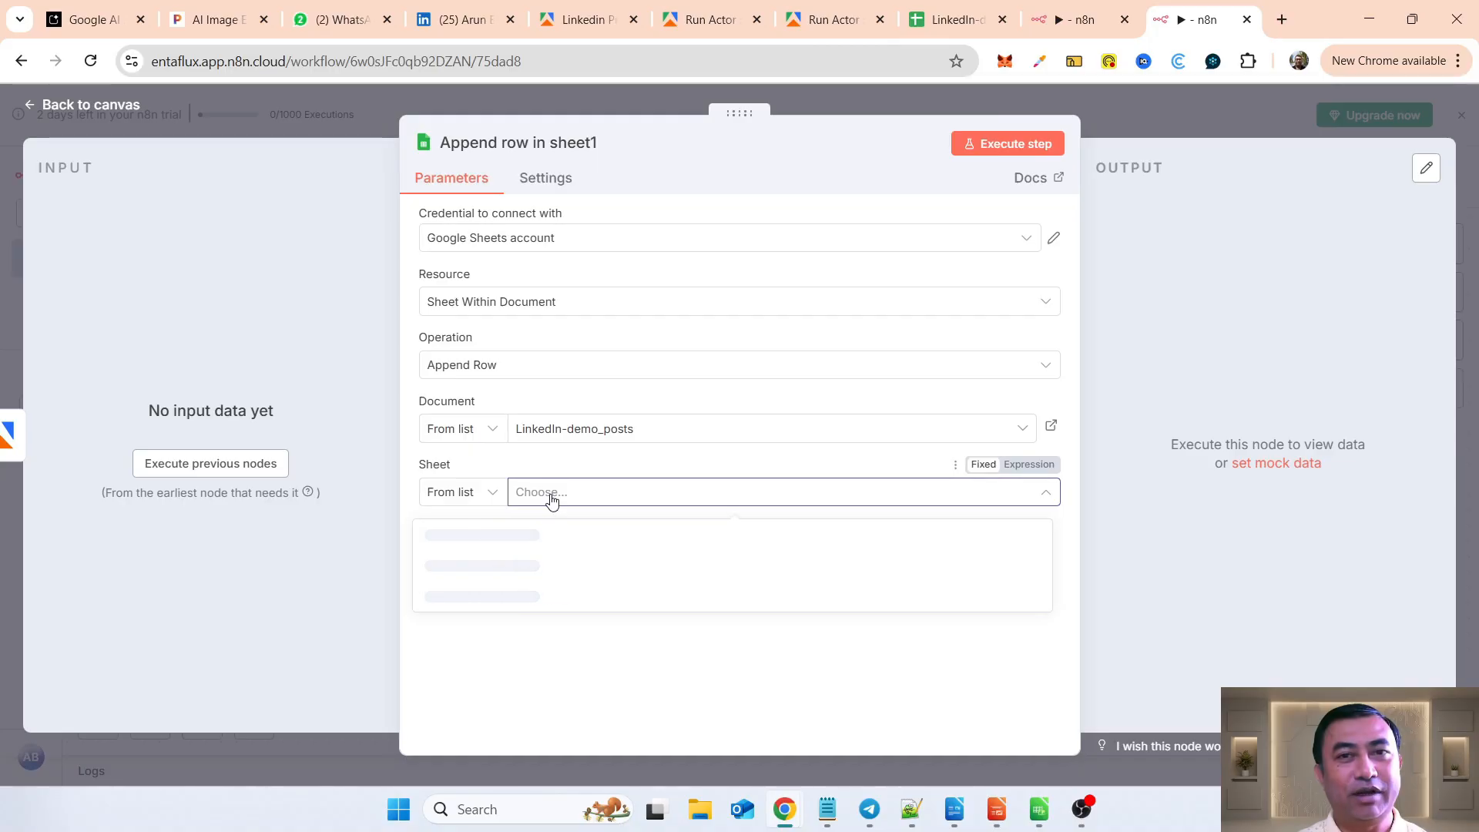
left_click(459, 542)
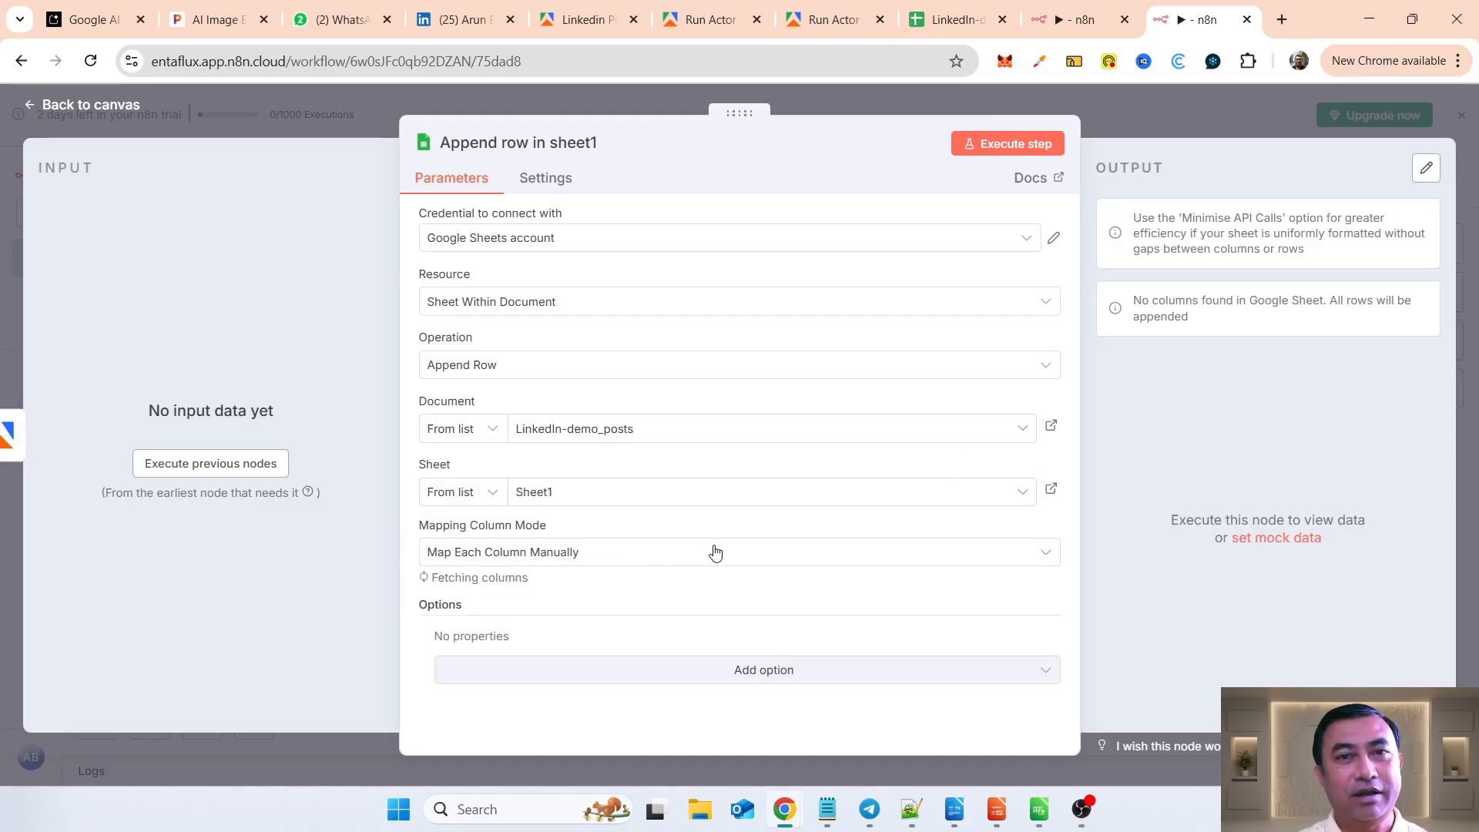
Step: Try to execute the previous nodes from the new Append row node, and dismiss the notifications on the canvas
left_click(238, 465)
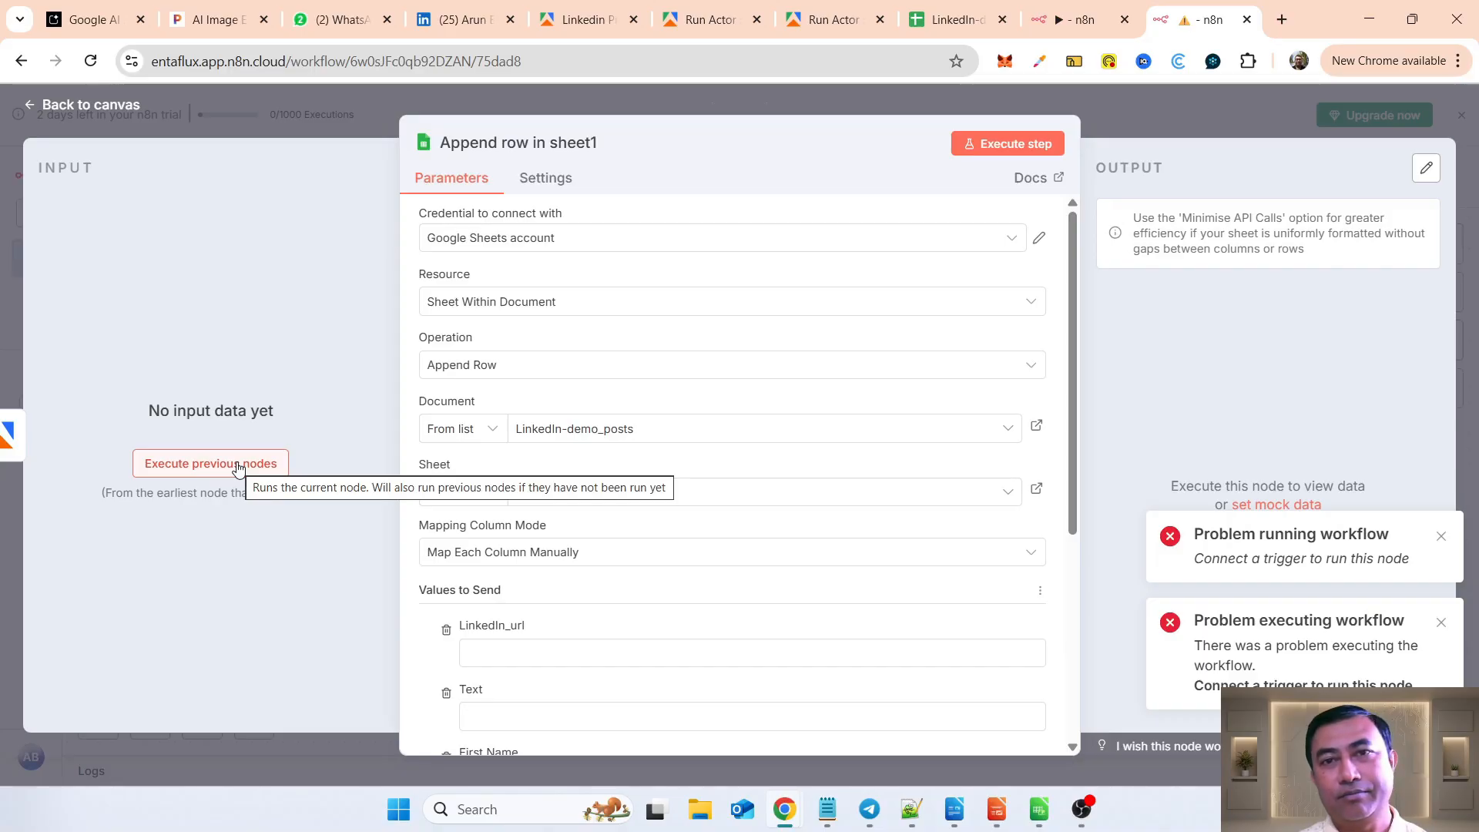
scroll(784, 551, "down", 5)
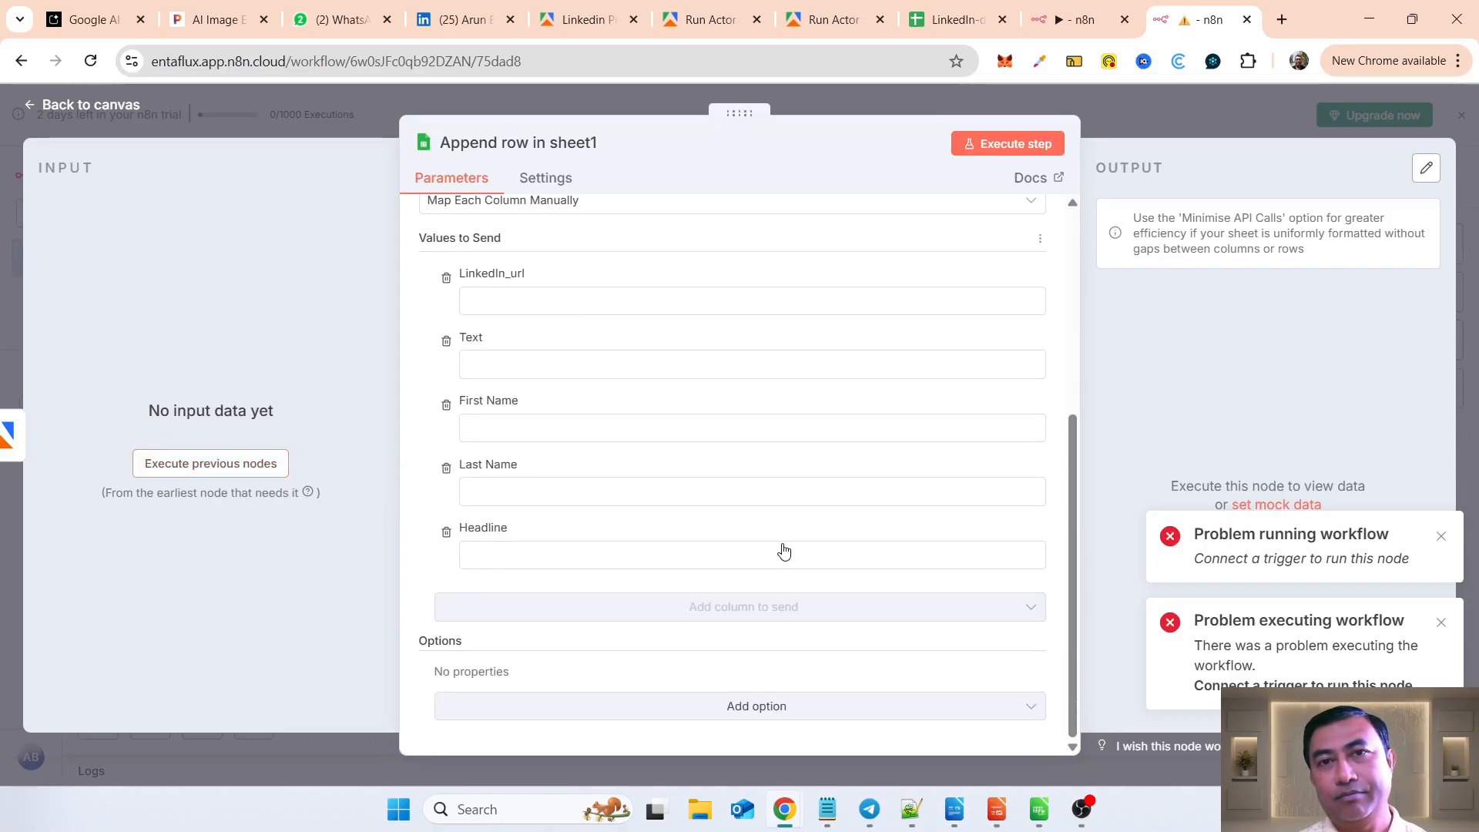
left_click(74, 107)
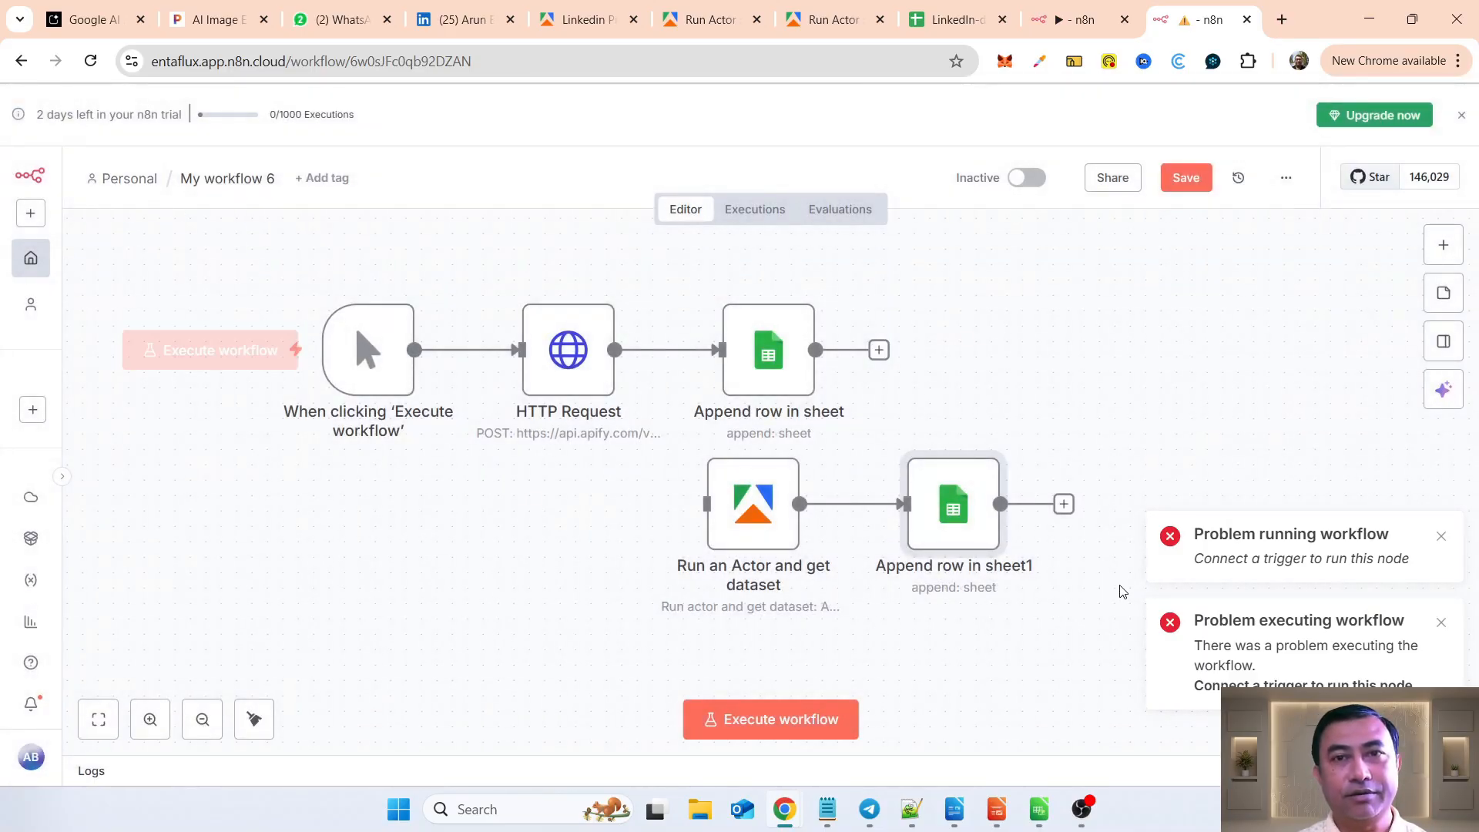
left_click(1440, 537)
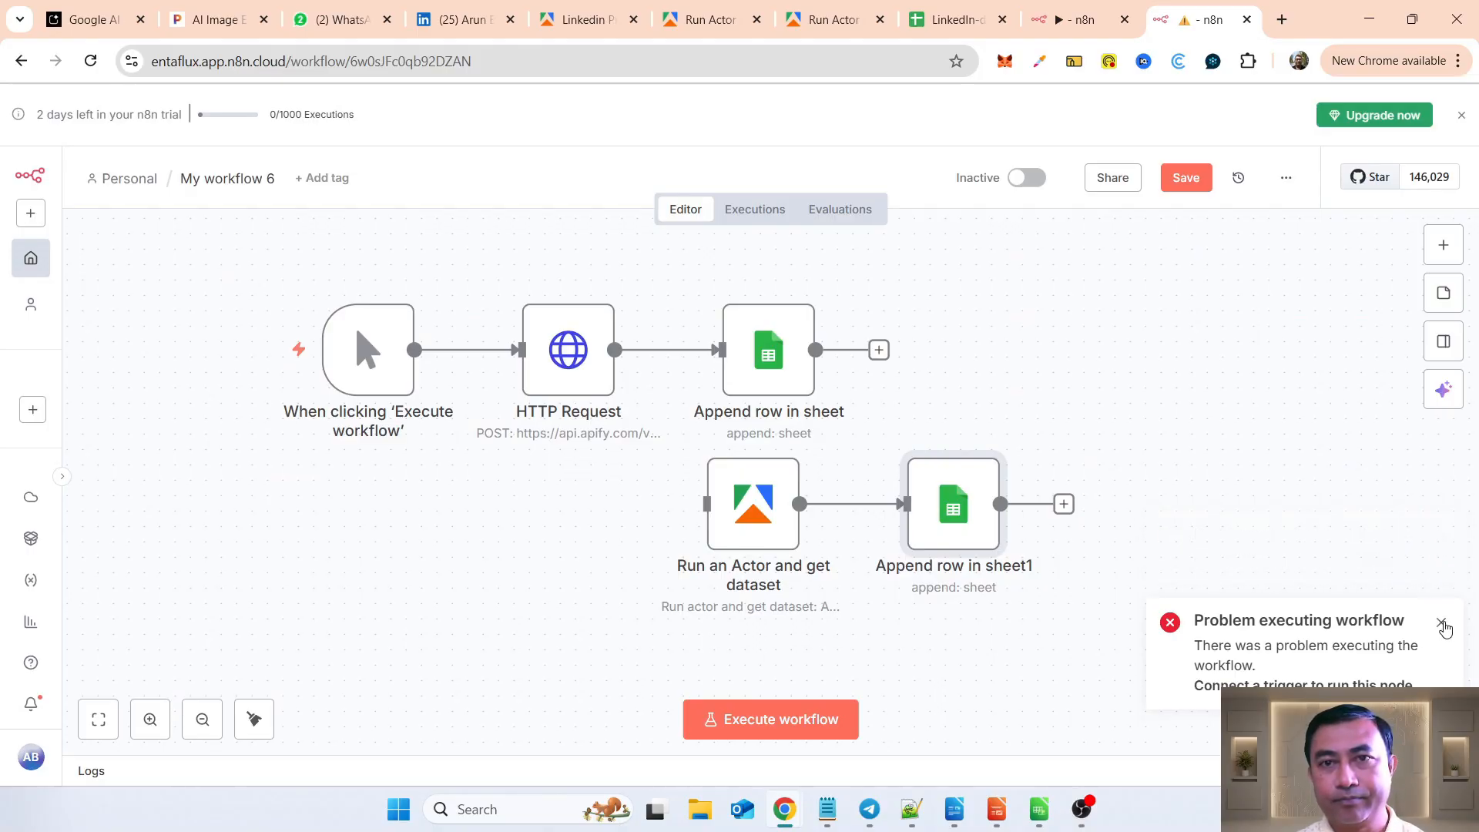
left_click(1442, 623)
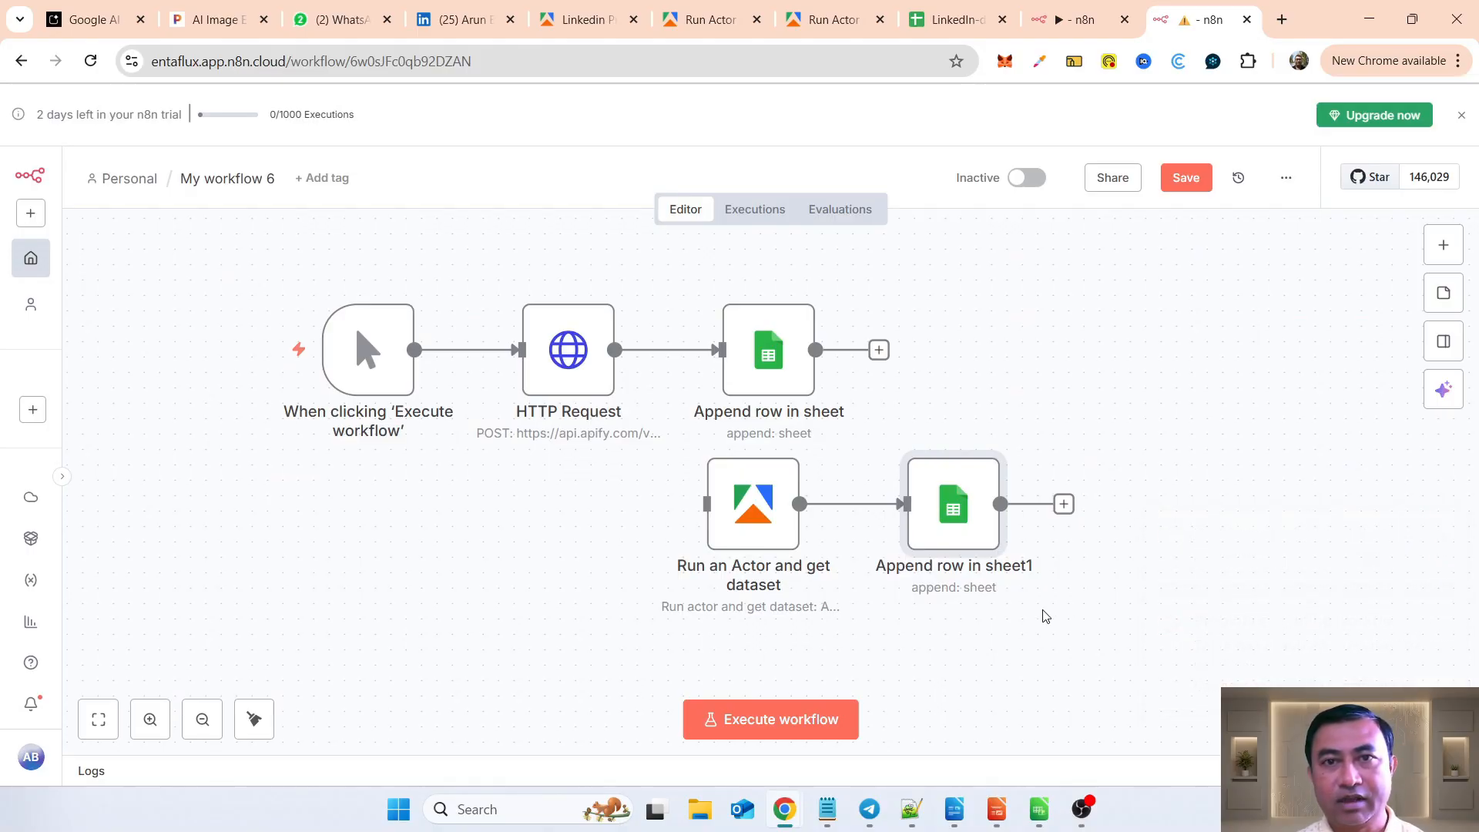
Step: Execute the disconnected Run an Actor and get dataset node on its own to supply data for the sheet node
double_click(749, 512)
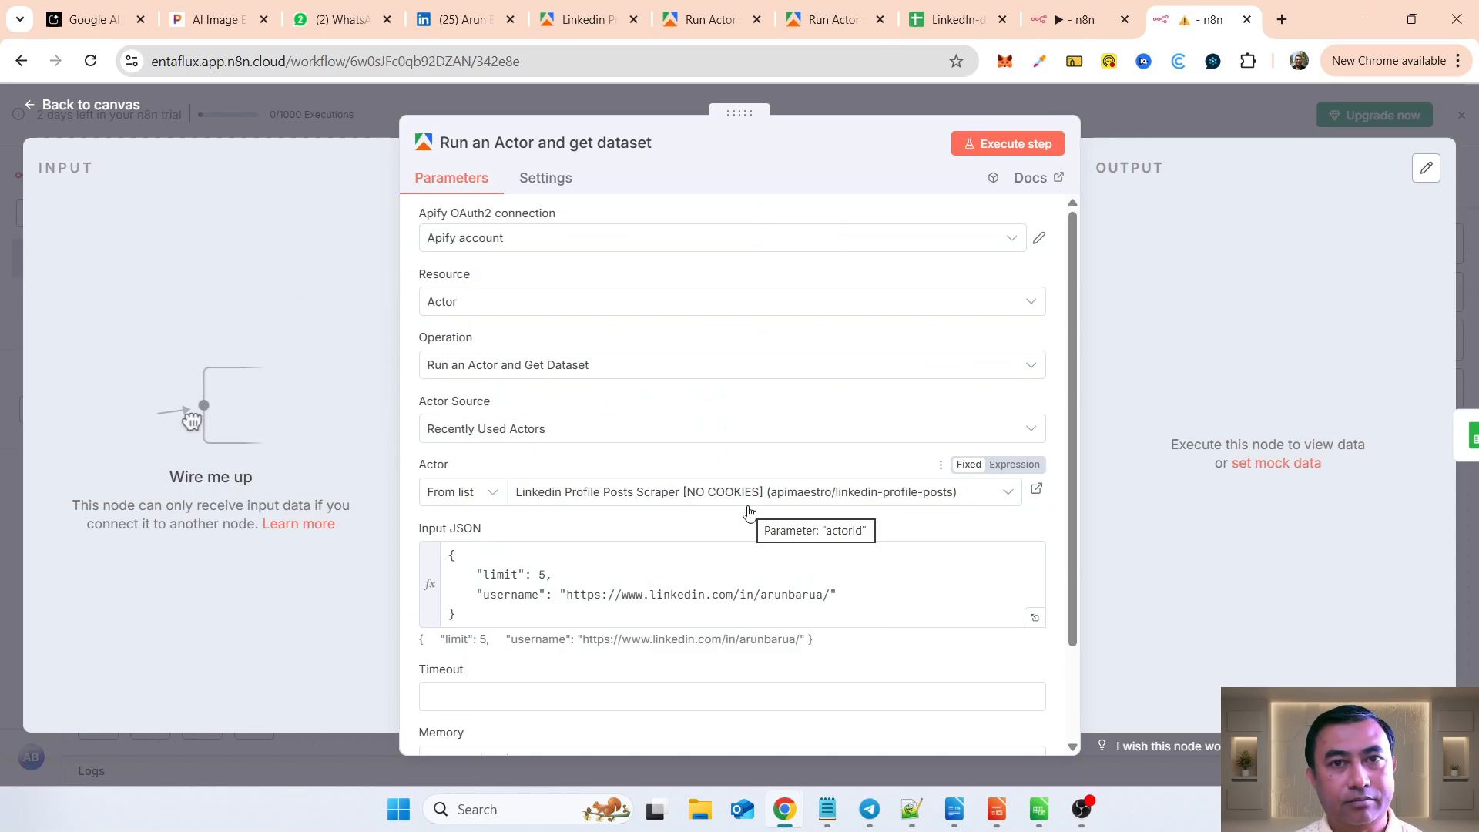
left_click(983, 144)
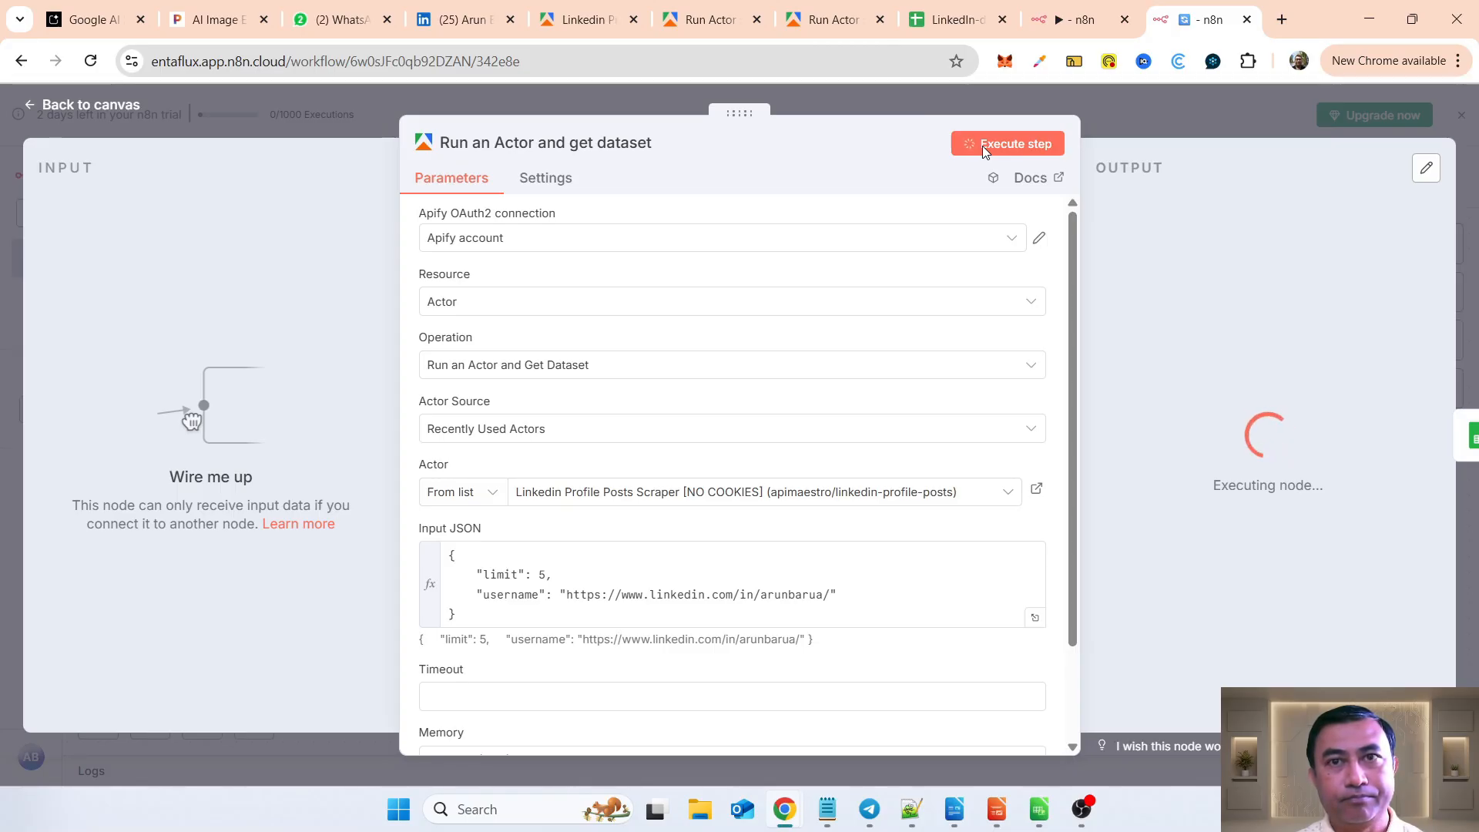
left_click(77, 107)
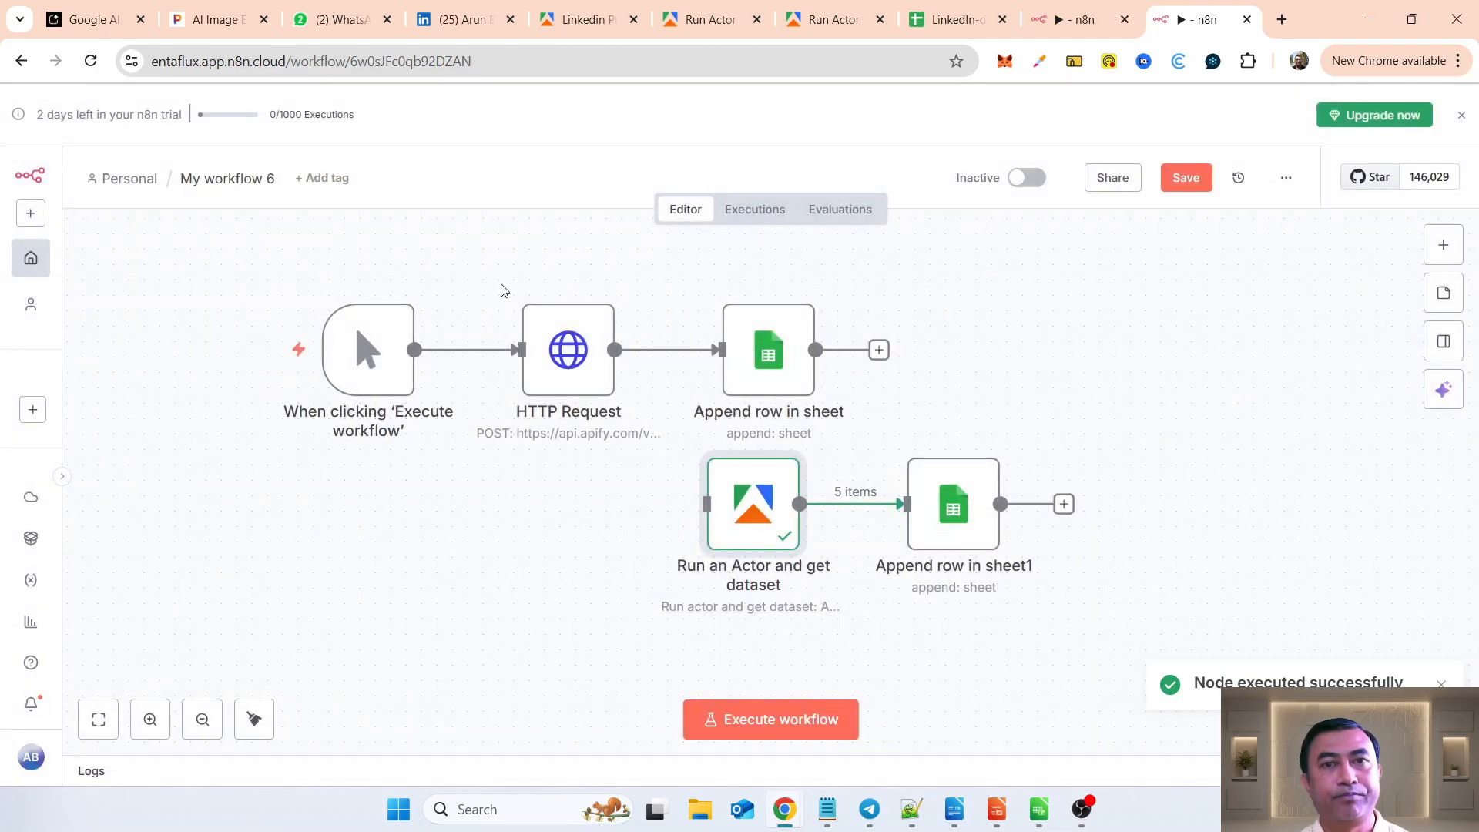
Step: In the Append row in sheet1 node, map the dataset's url field to LinkedIn_url and its text field to Text
double_click(941, 514)
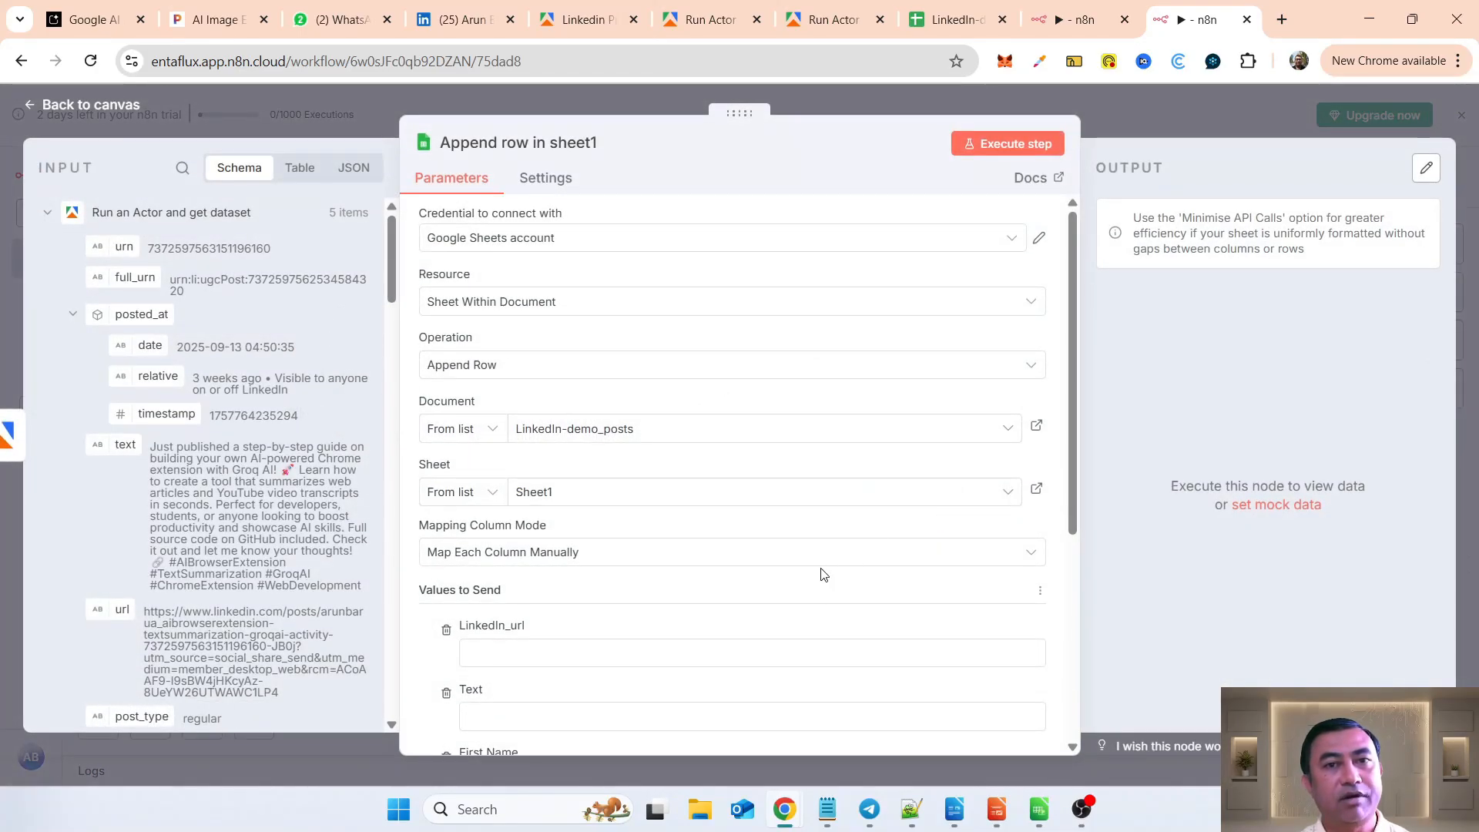
scroll(822, 575, "down", 5)
scroll(822, 574, "up", 1)
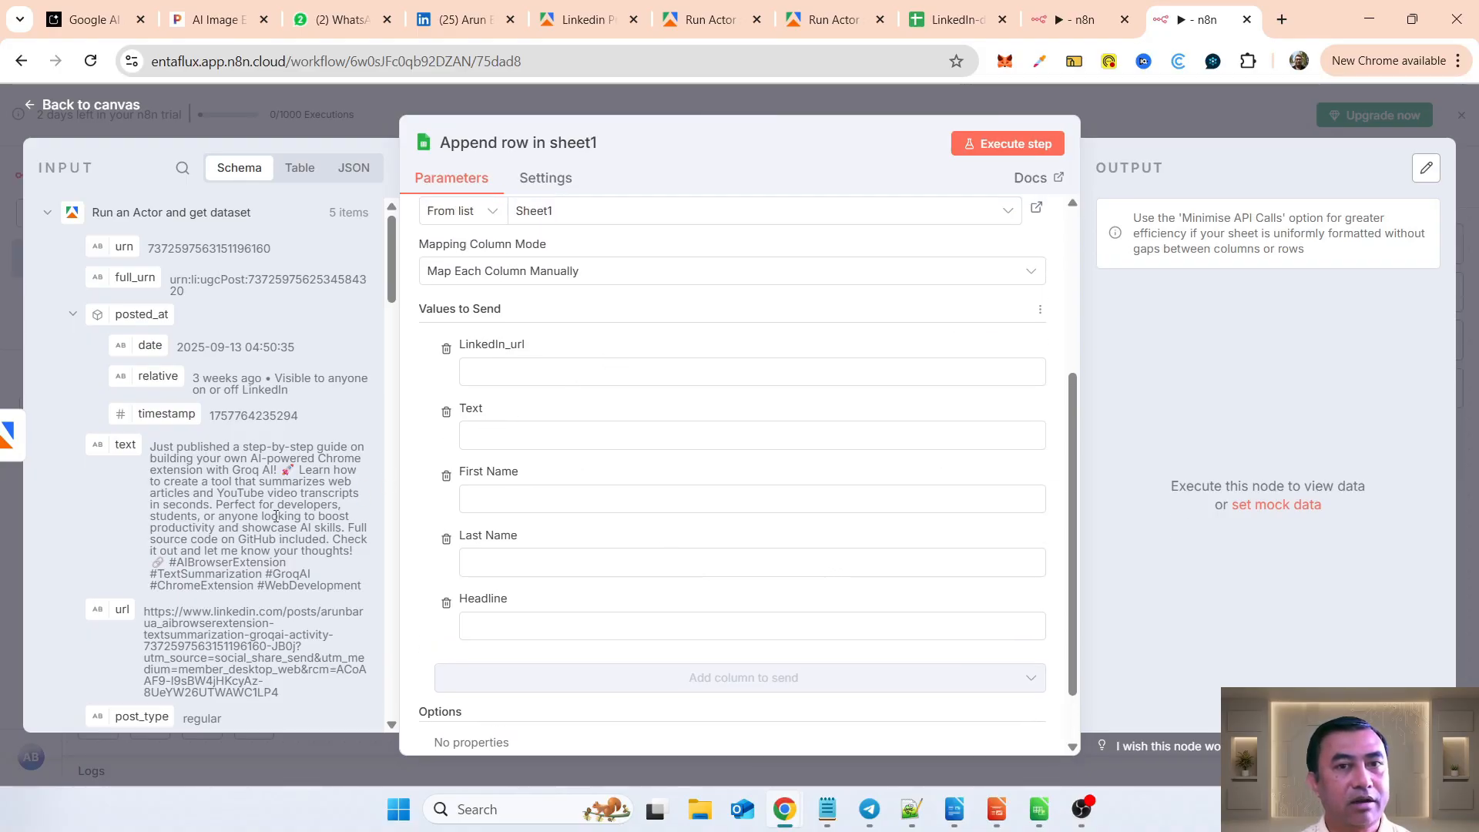
left_click_drag(122, 610, 505, 375)
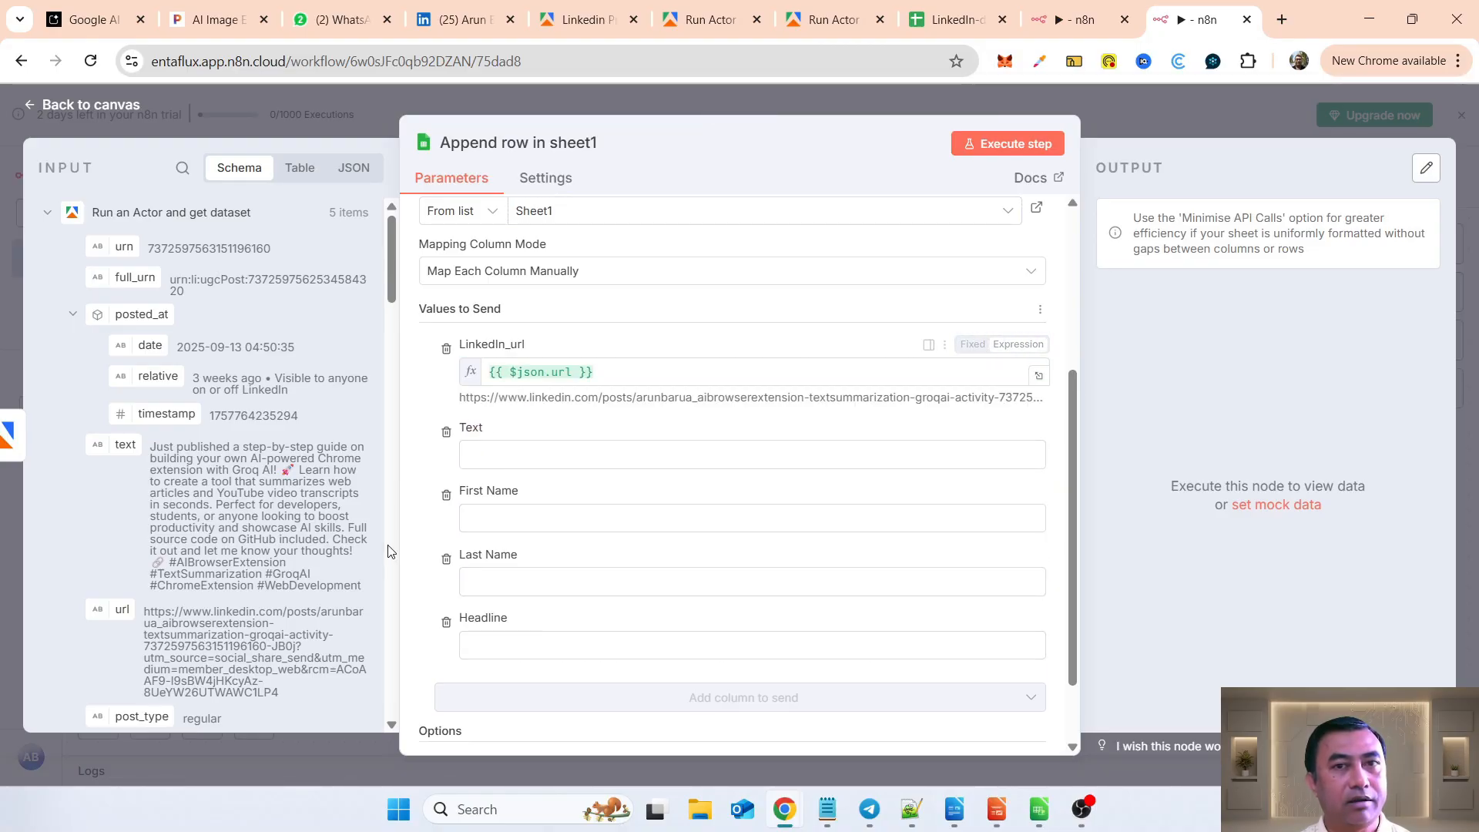
left_click_drag(127, 445, 497, 454)
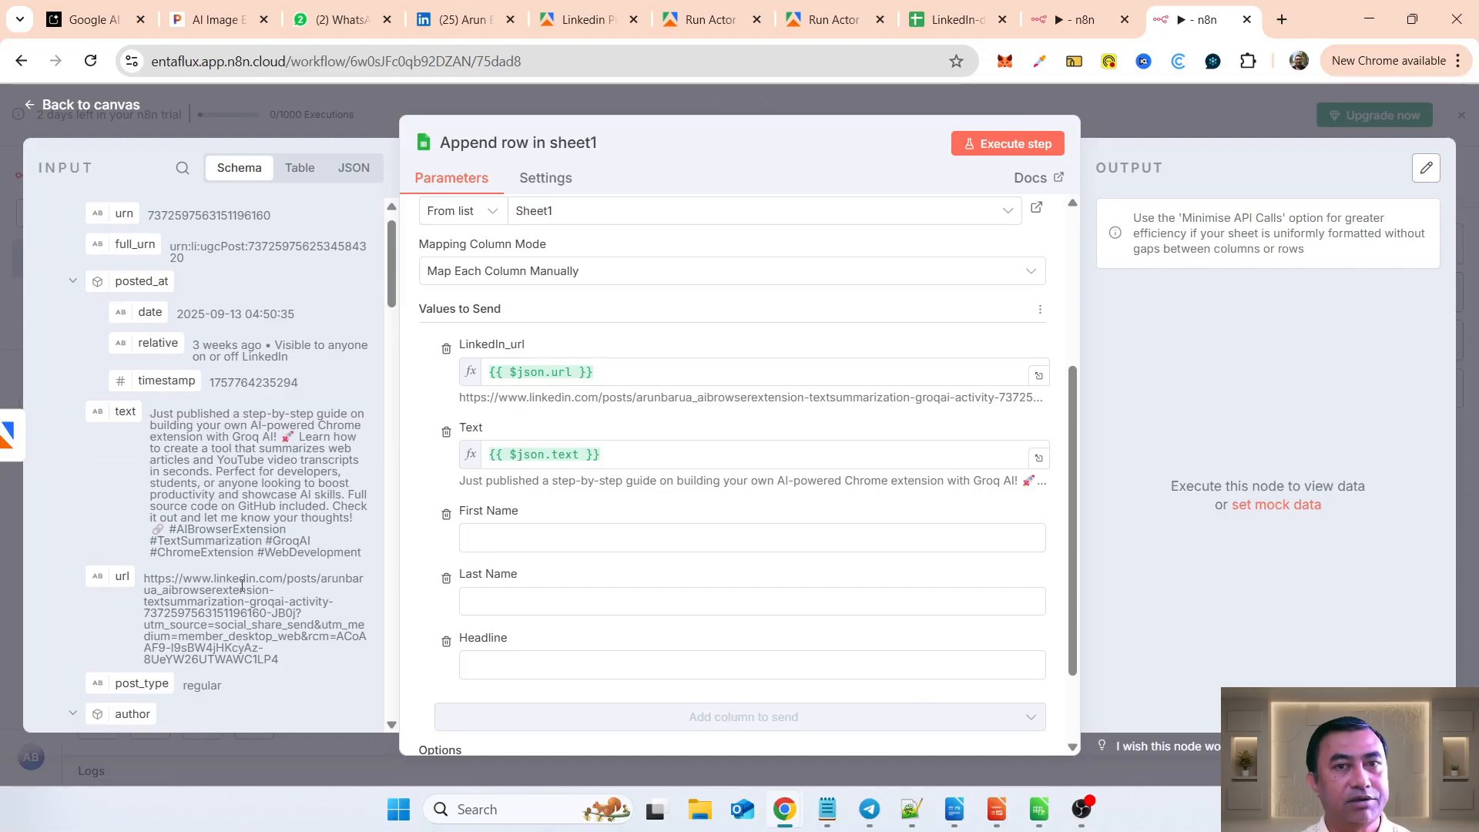
Step: Map the author's first_name, last_name and headline fields to the First Name, Last Name and Headline columns
scroll(231, 539, "down", 4)
left_click_drag(183, 425, 510, 538)
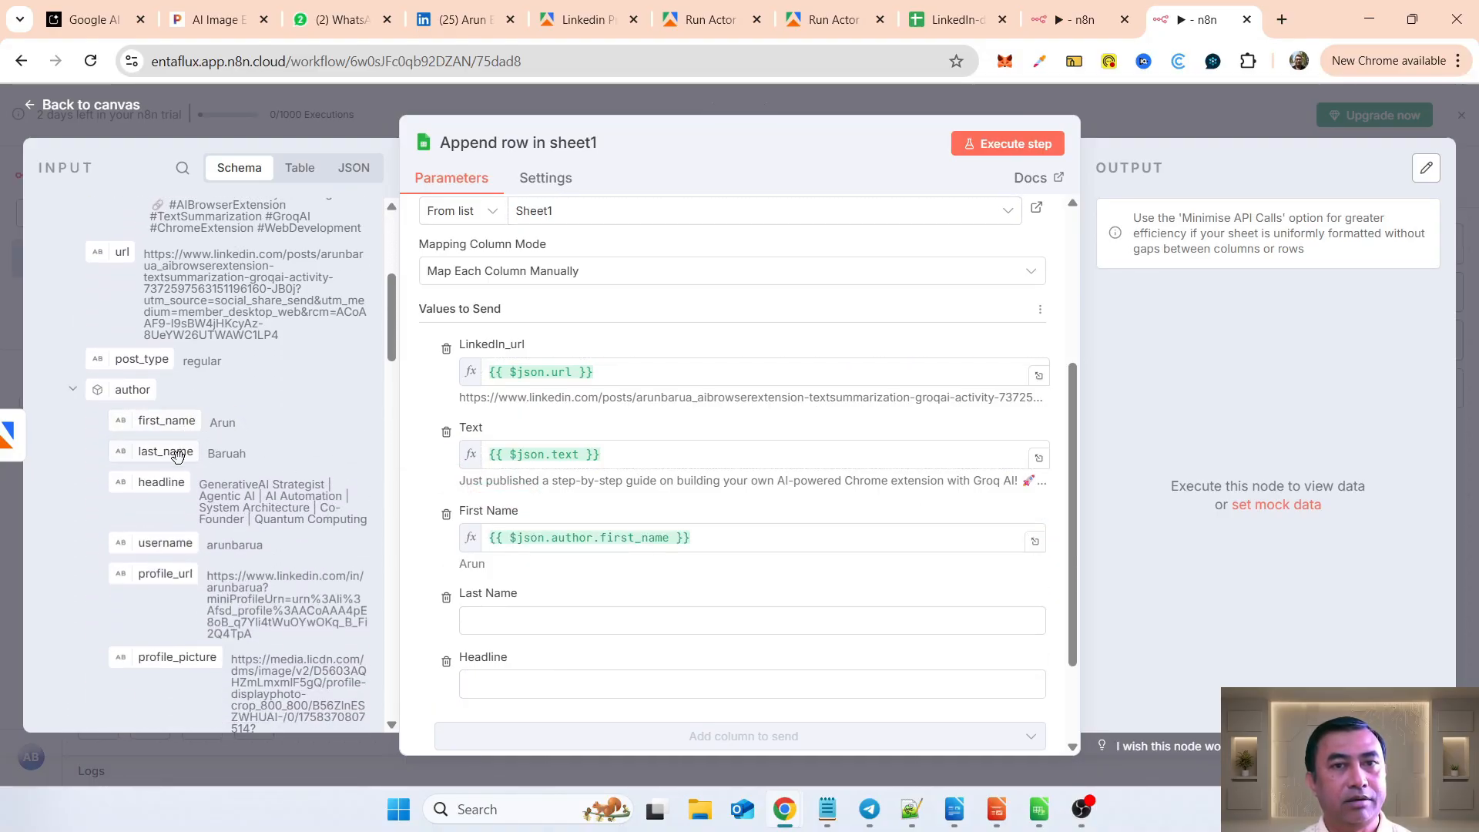
left_click_drag(178, 456, 496, 621)
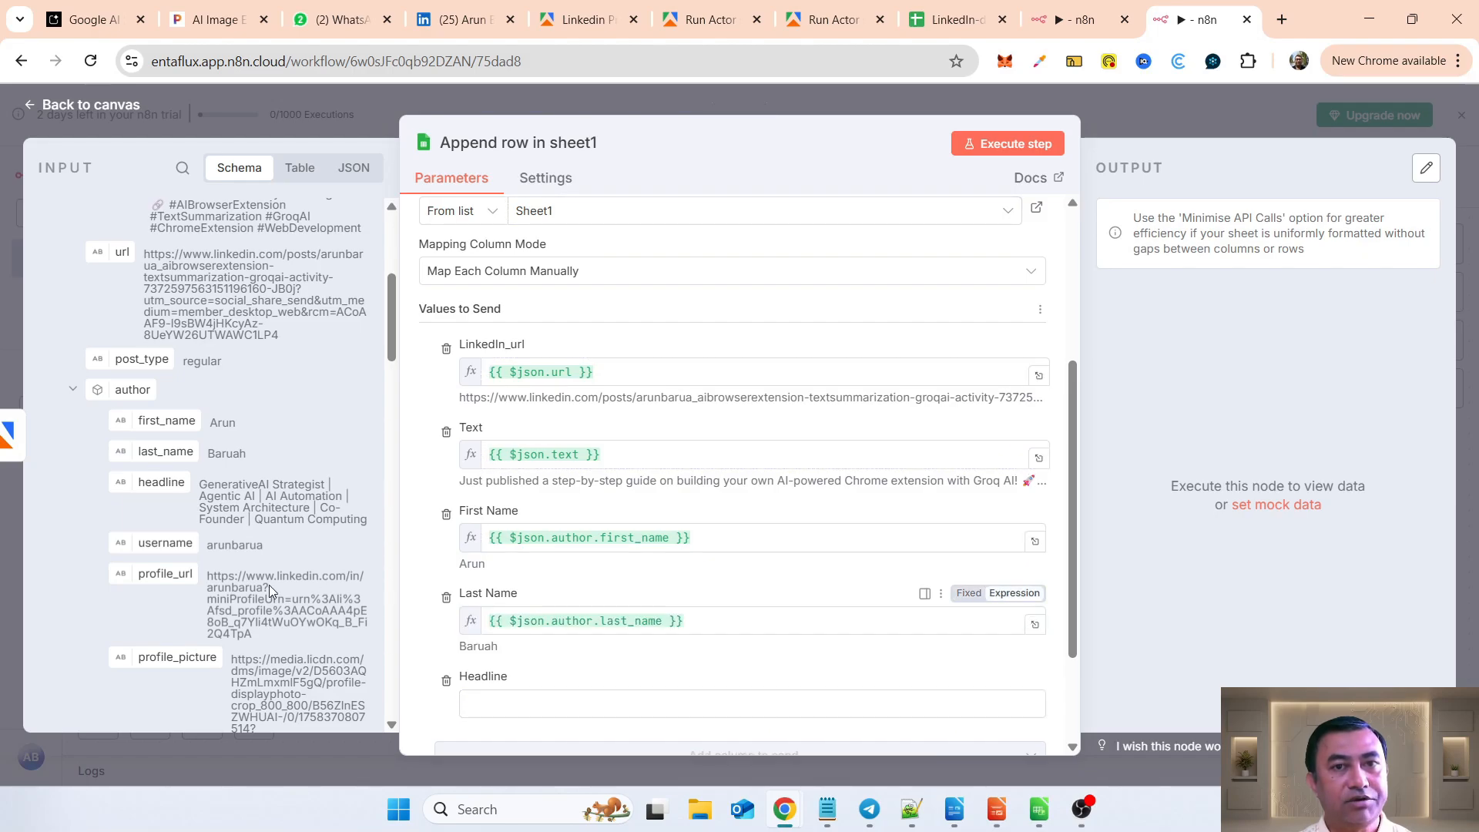
scroll(251, 591, "down", 3)
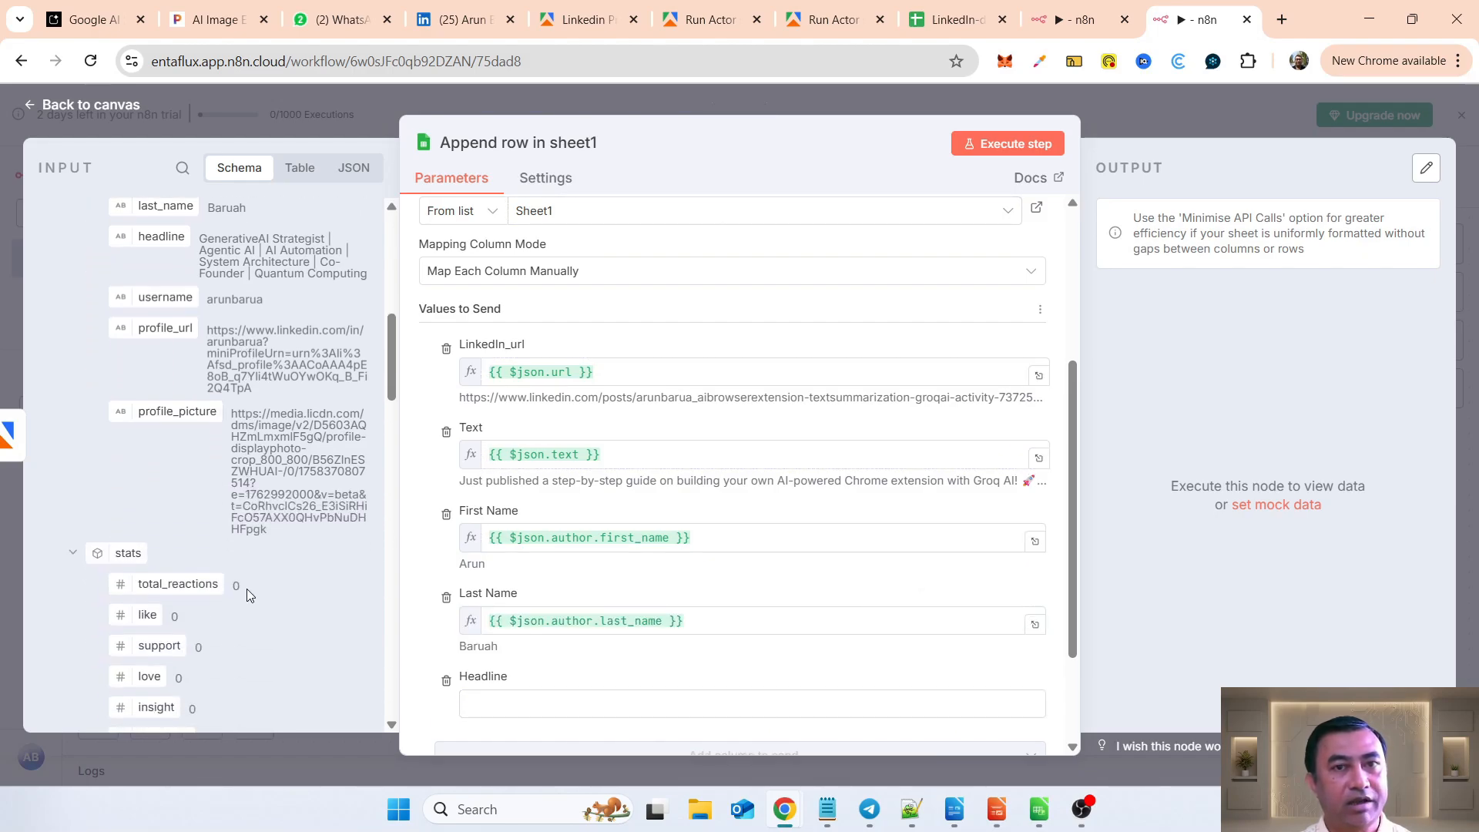
scroll(247, 589, "up", 4)
scroll(186, 475, "down", 3)
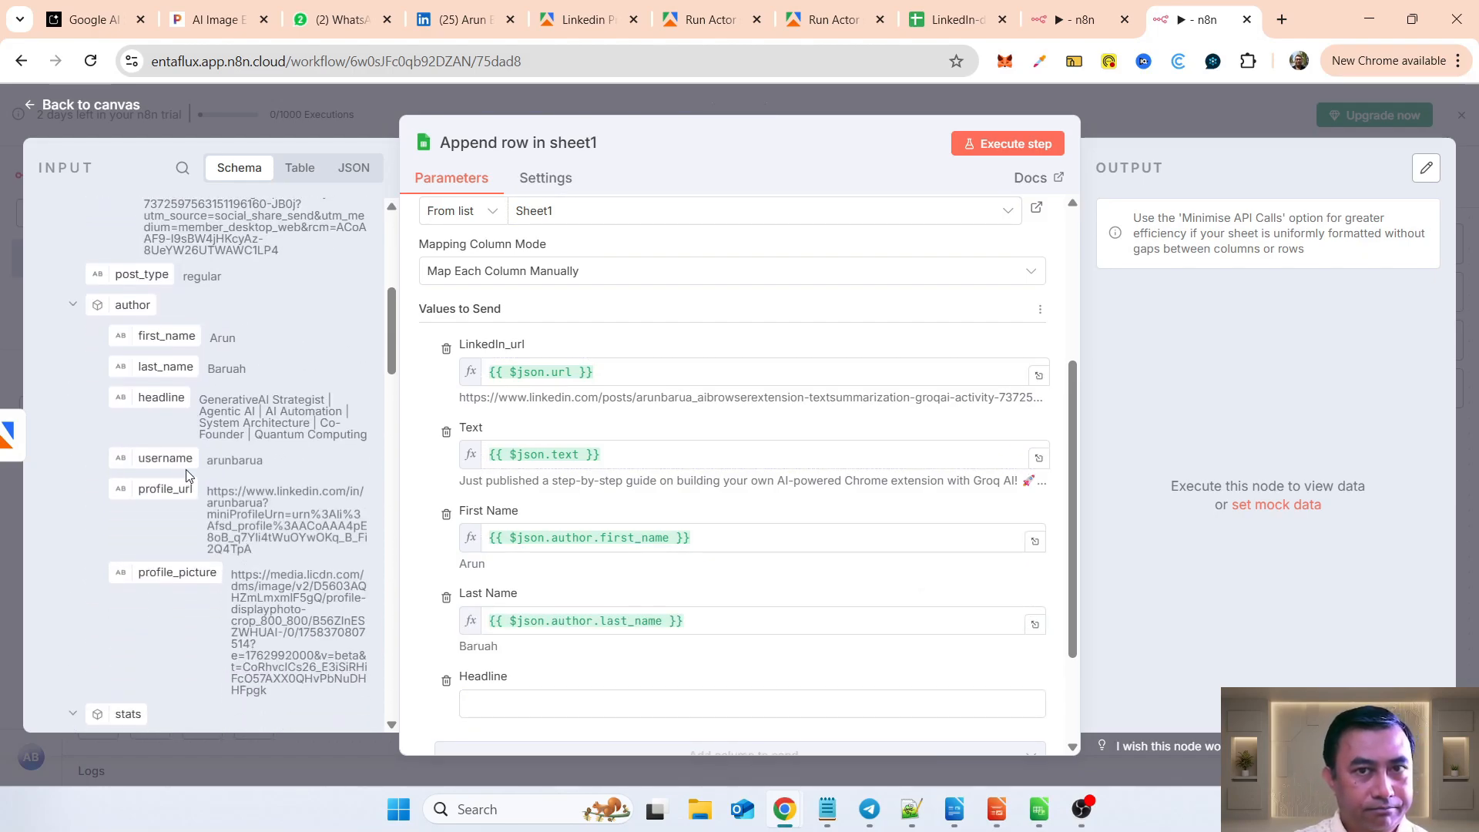
left_click_drag(168, 398, 516, 703)
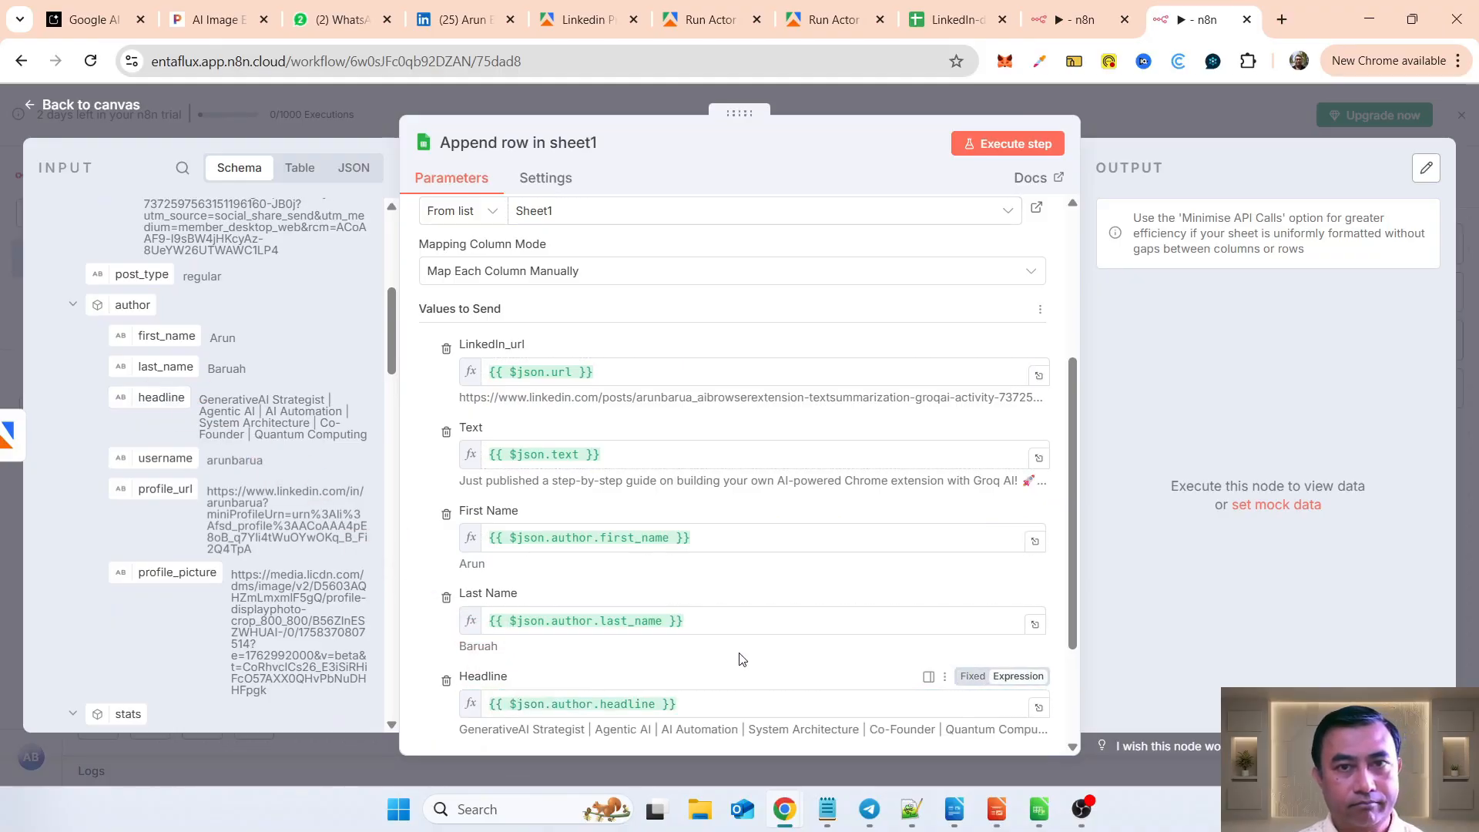
Step: Execute the Append row in sheet1 node, review the end of the LinkedIn-demo_posts sheet, and select cell A22
left_click(1004, 146)
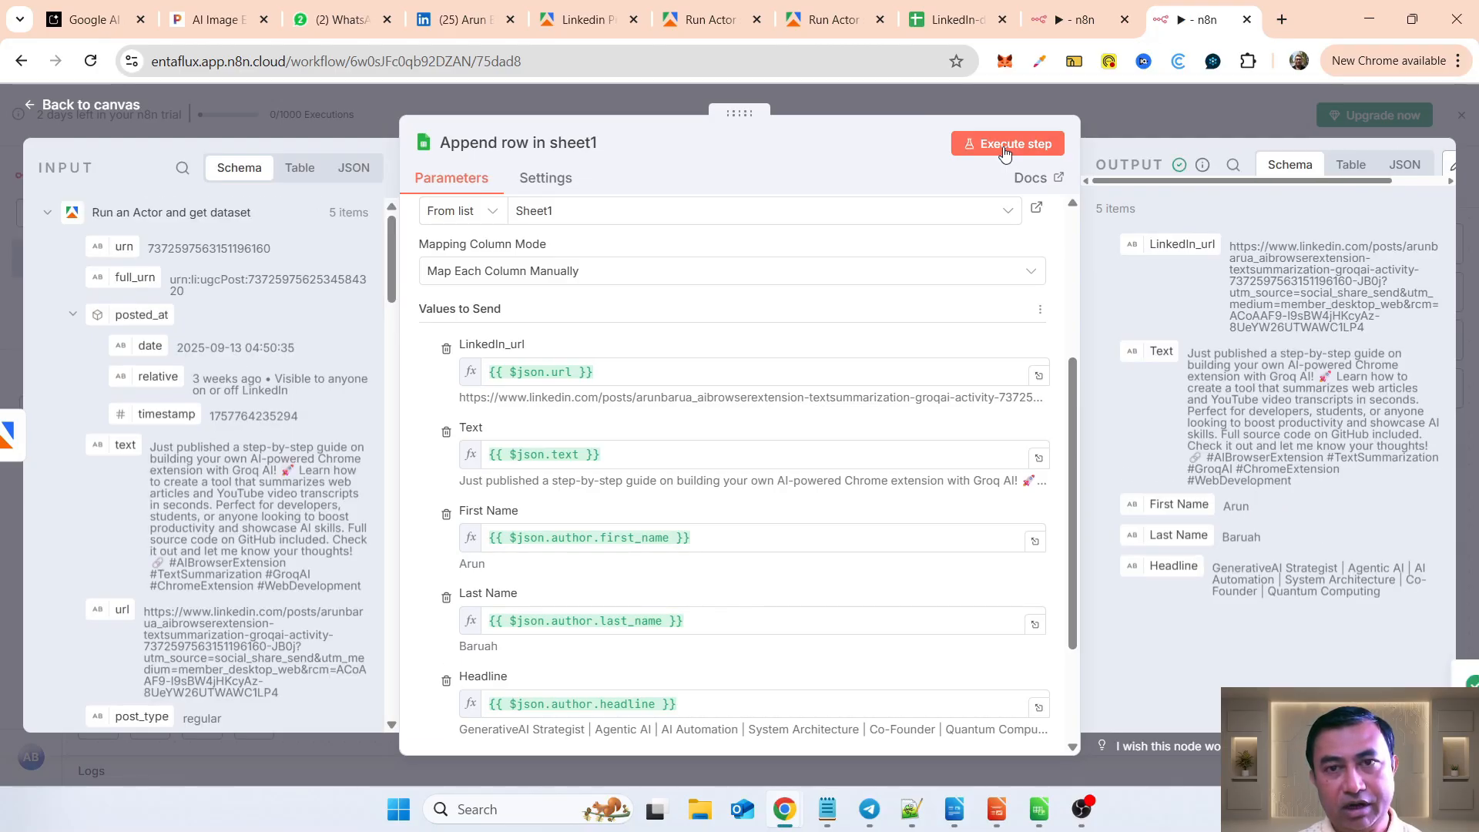
left_click(932, 29)
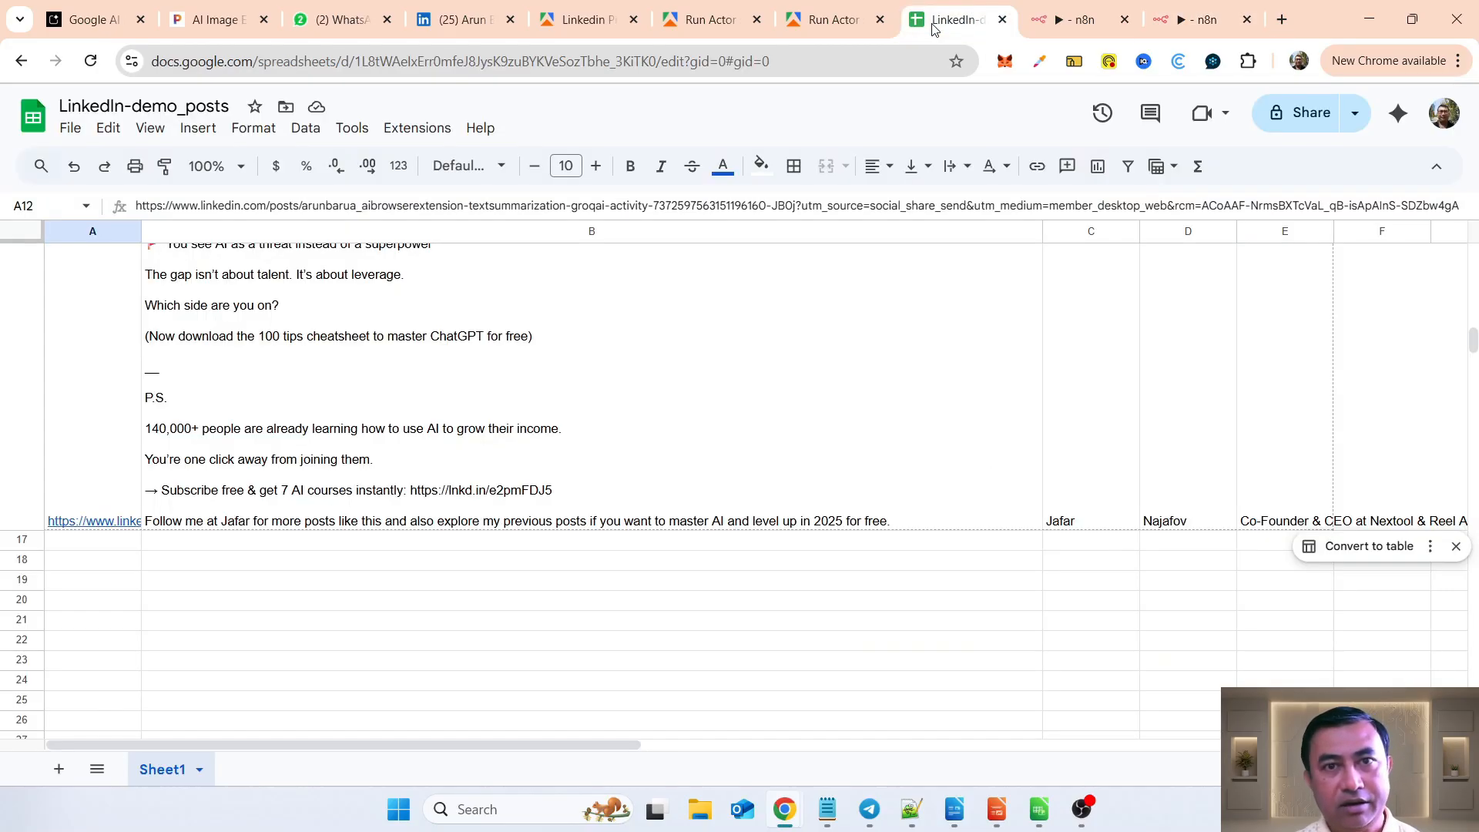
scroll(798, 621, "down", 5)
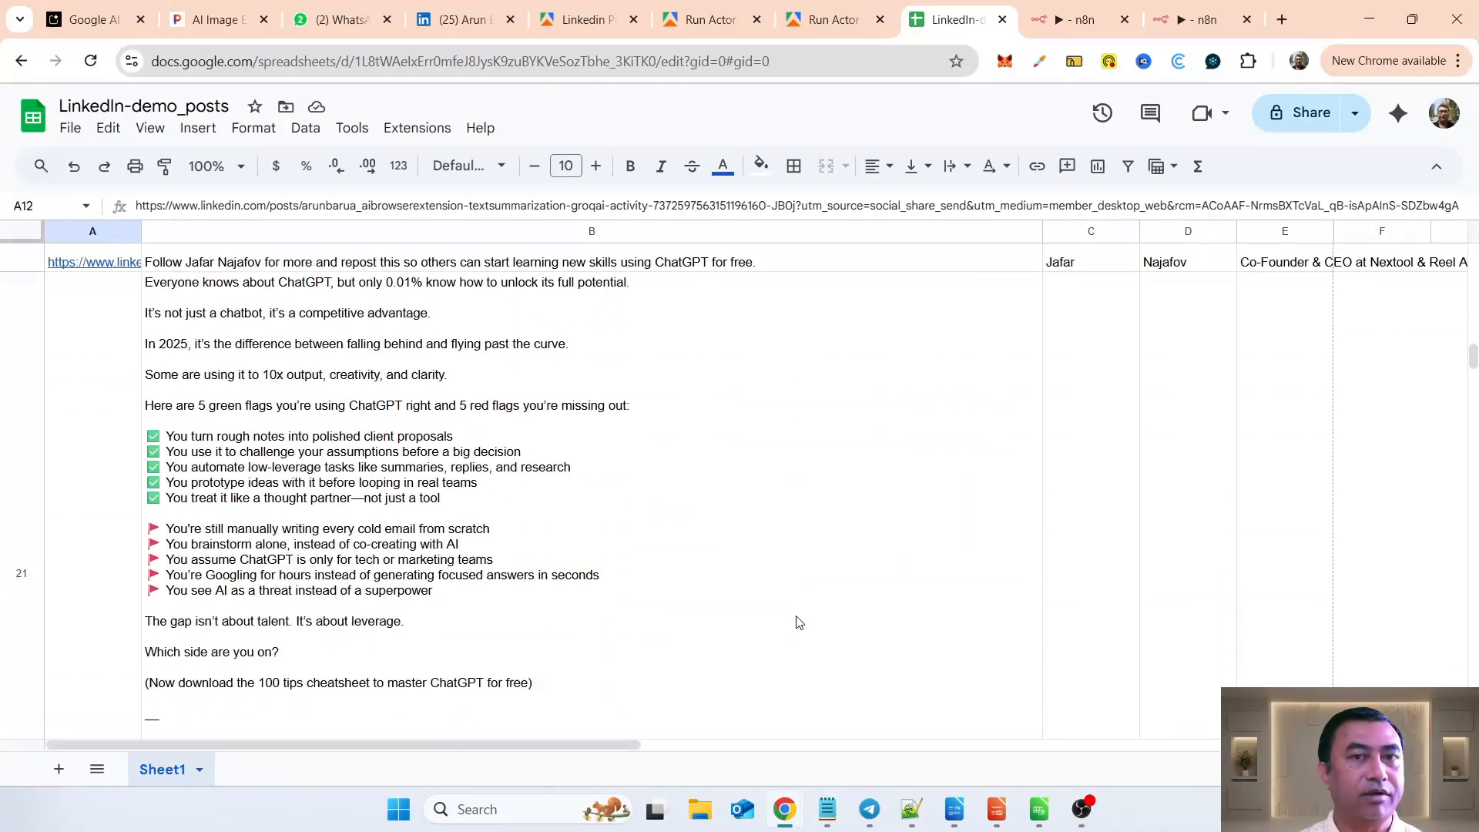
scroll(797, 621, "down", 10)
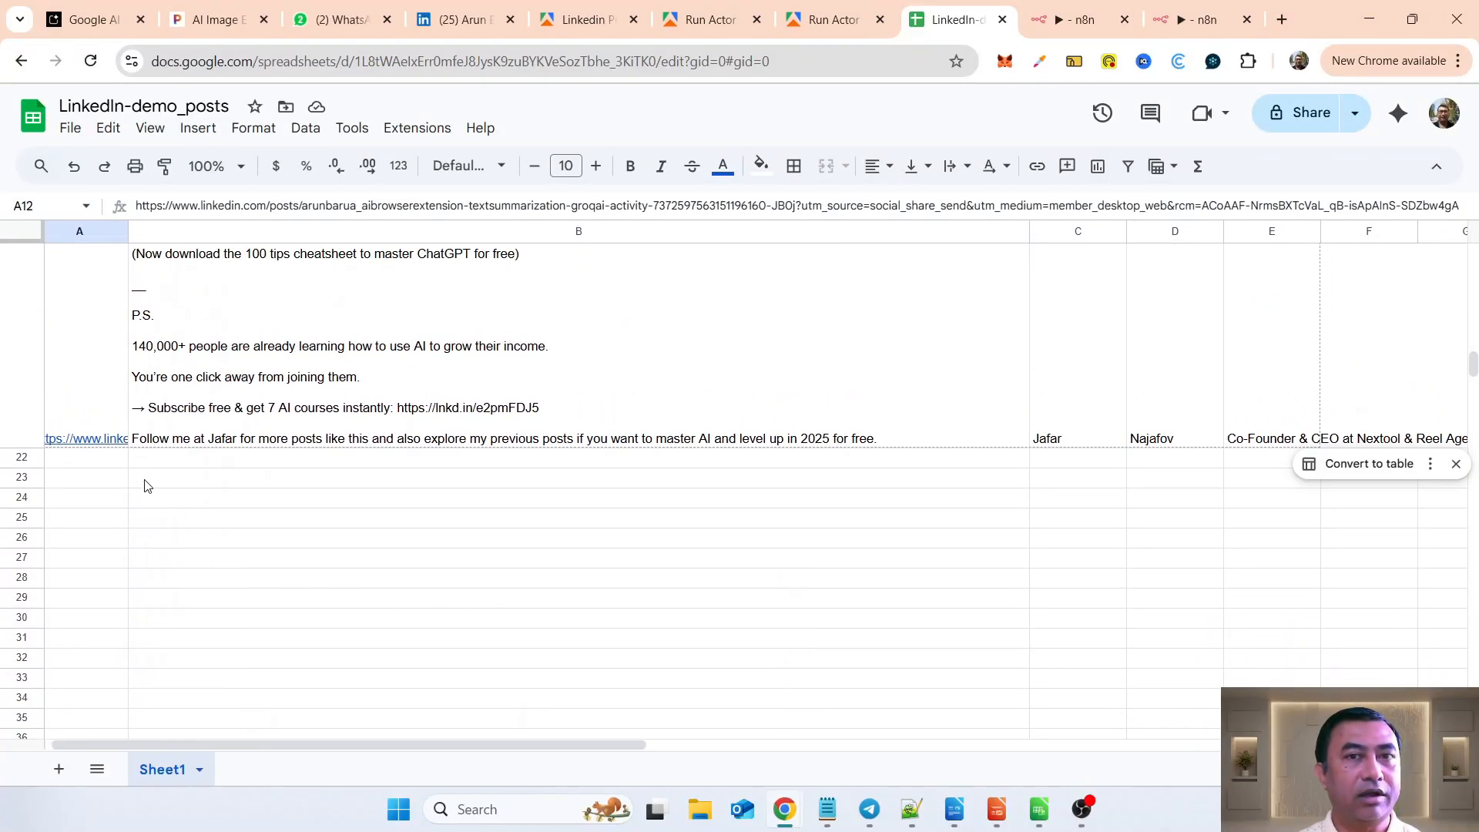
left_click(112, 460)
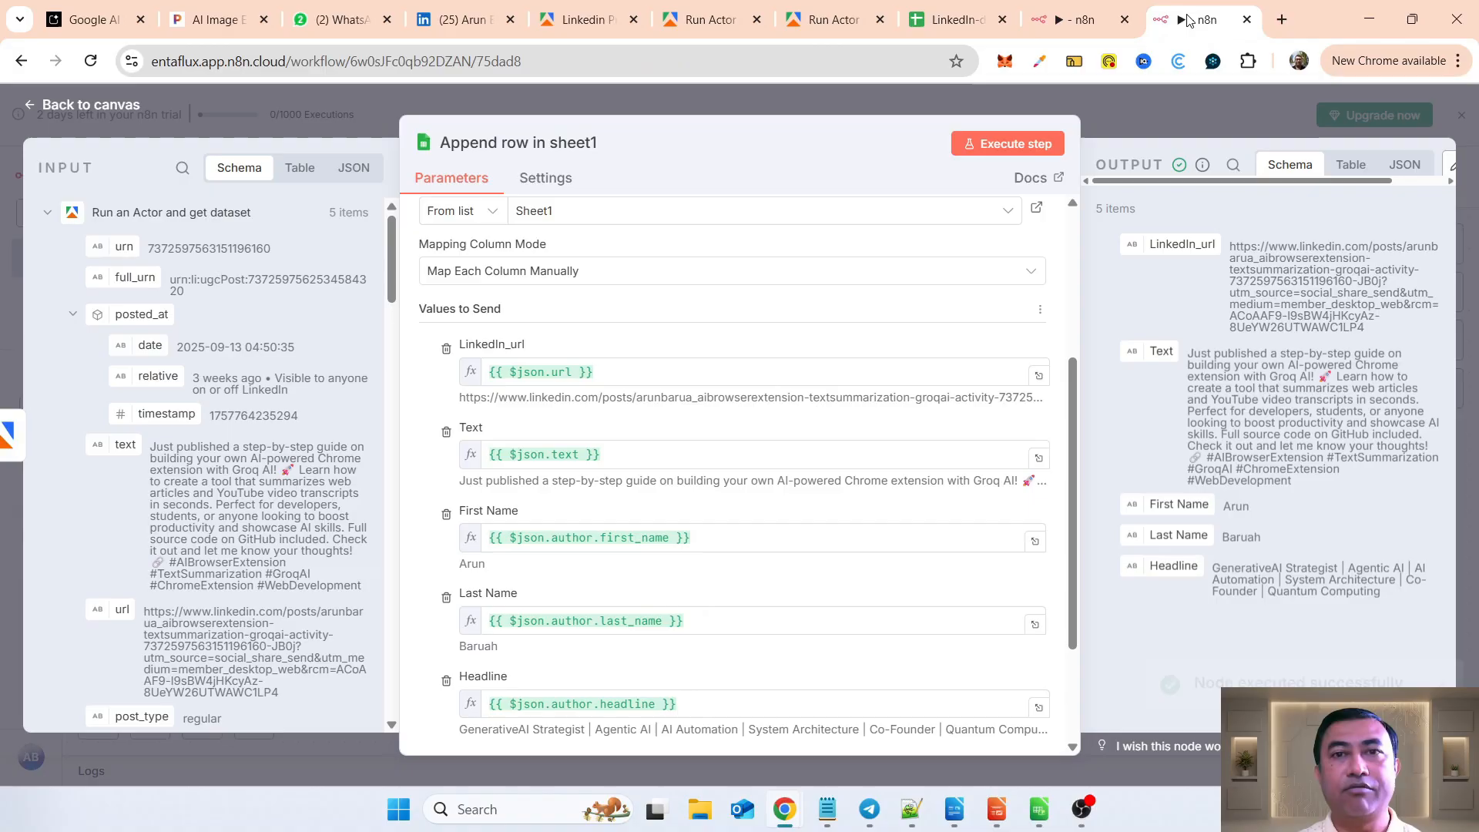
Step: Execute the Append row in sheet1 node again, review the rows from row 22 in the spreadsheet, and return to the workflow canvas
left_click(1199, 19)
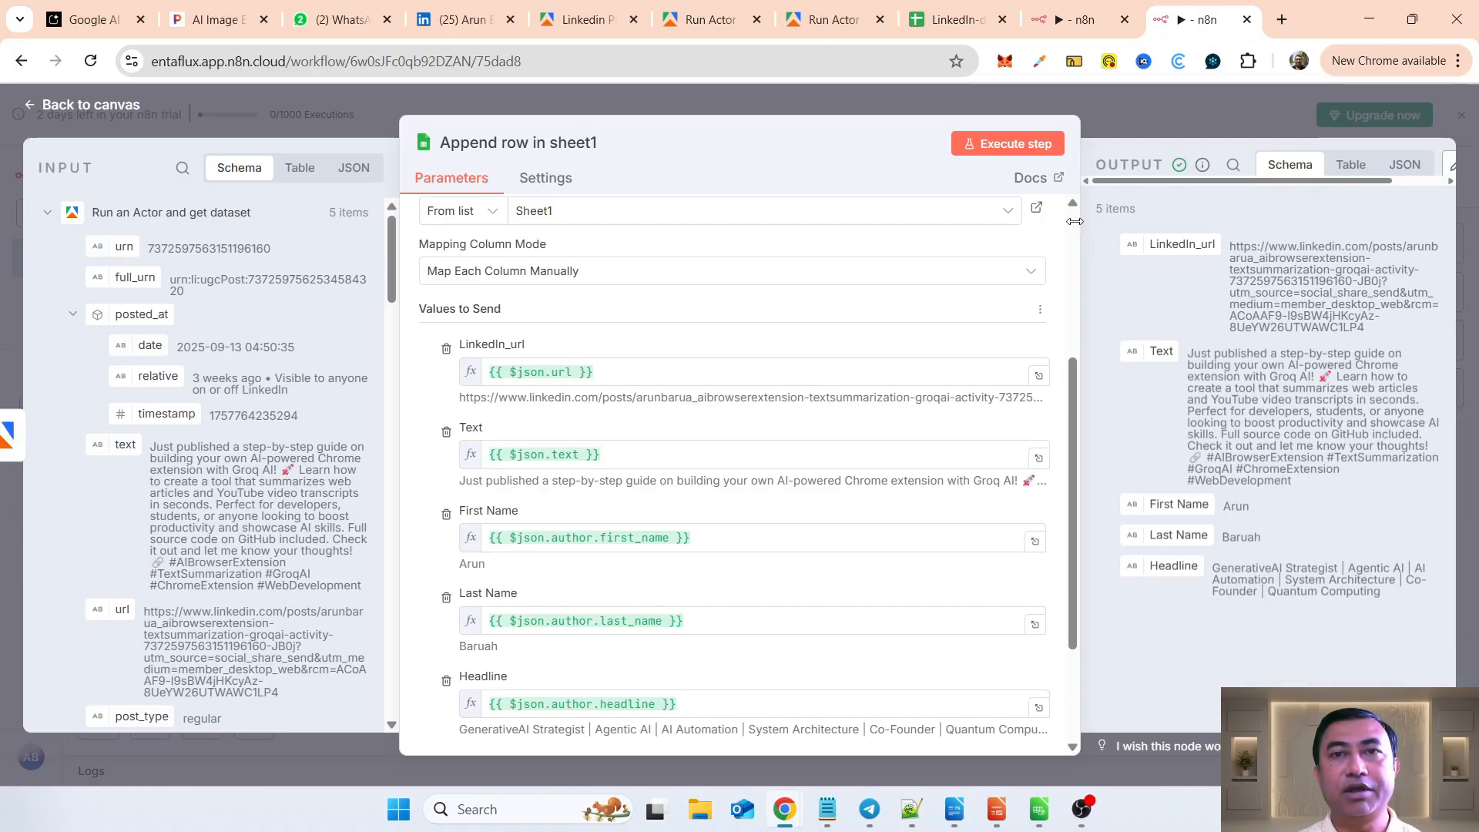
left_click(1000, 145)
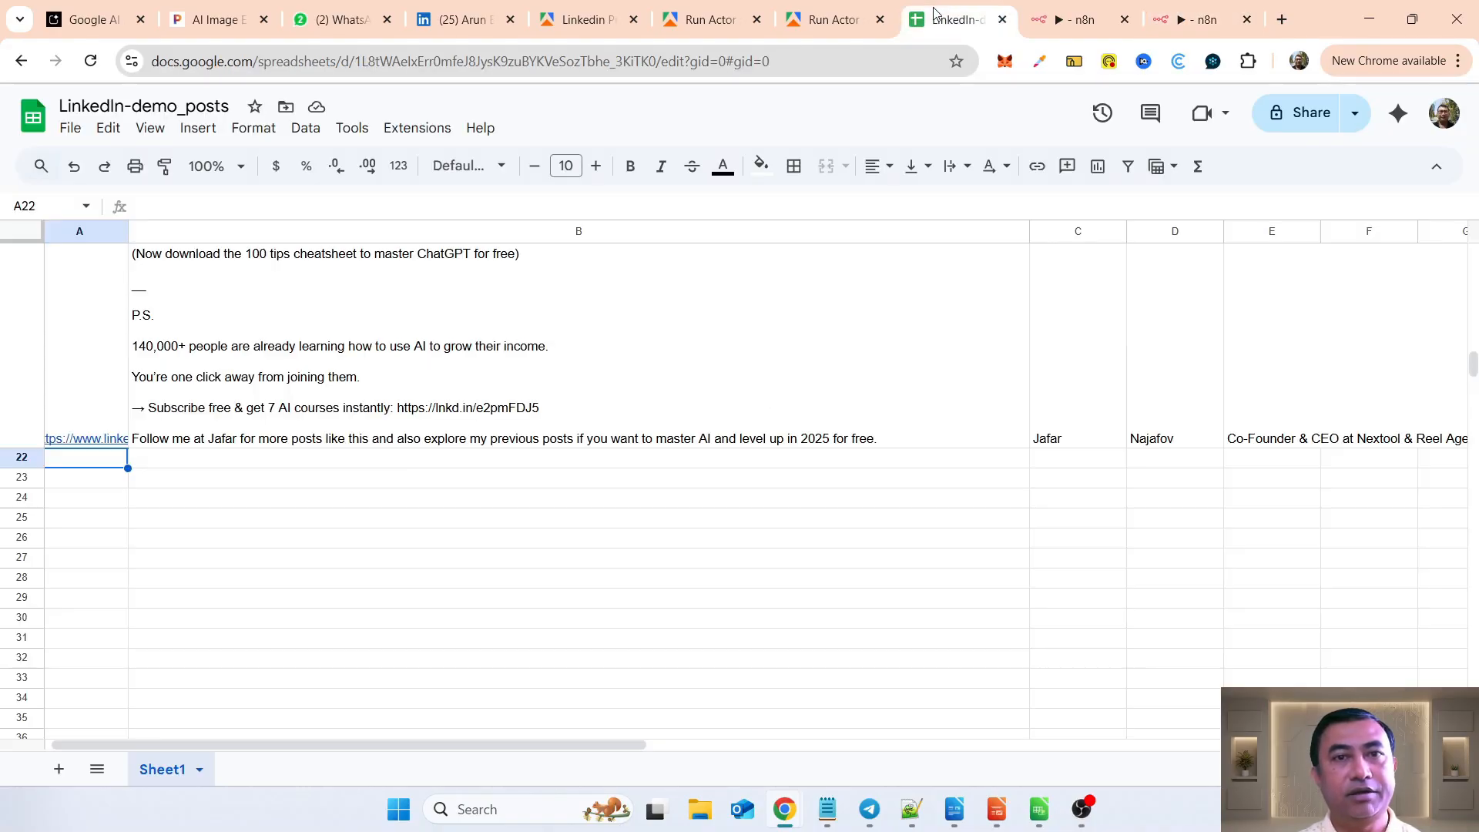
left_click(955, 19)
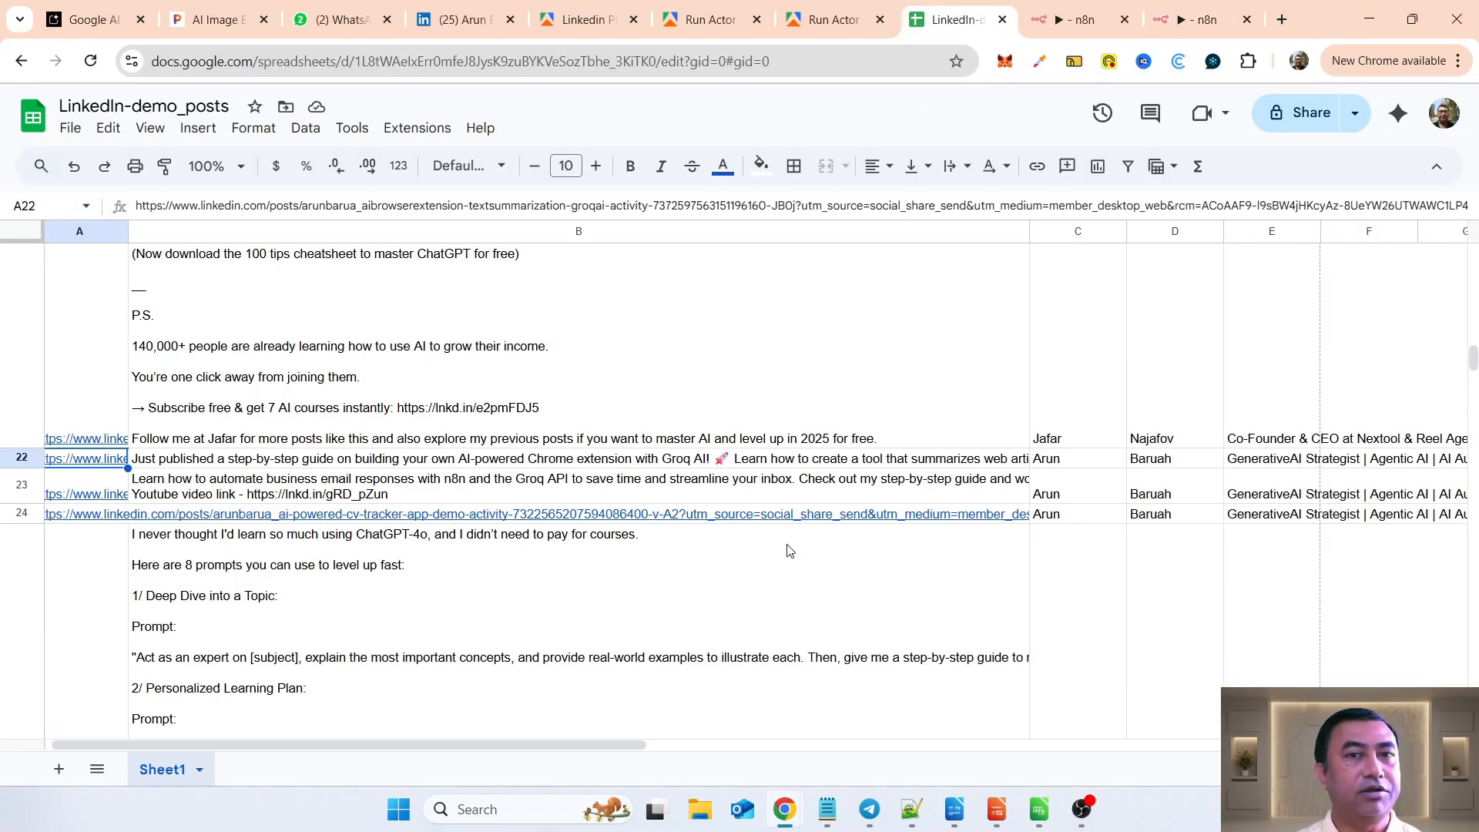
scroll(882, 625, "down", 10)
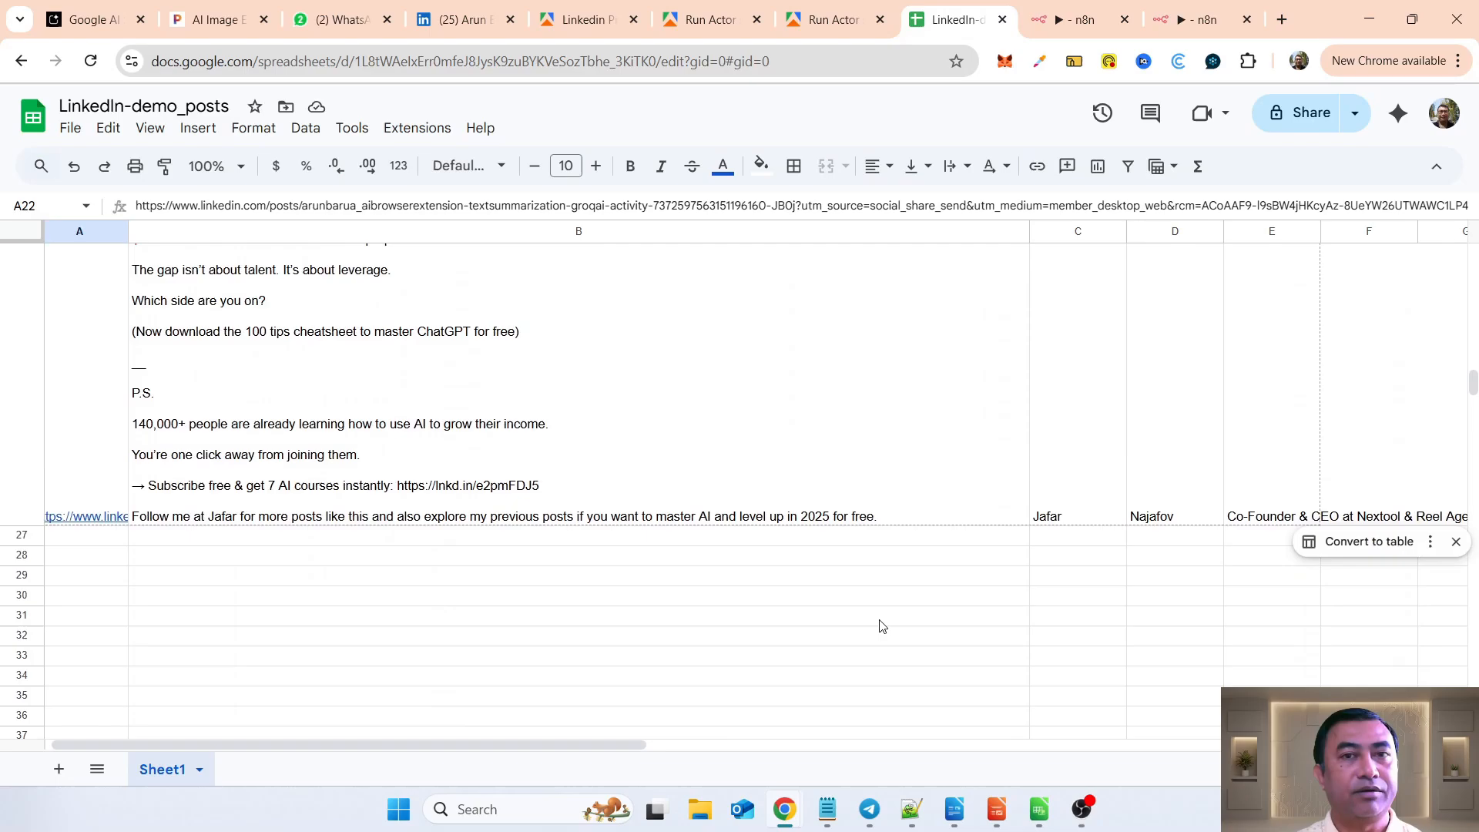
scroll(878, 620, "up", 3)
left_click(1201, 20)
left_click(116, 99)
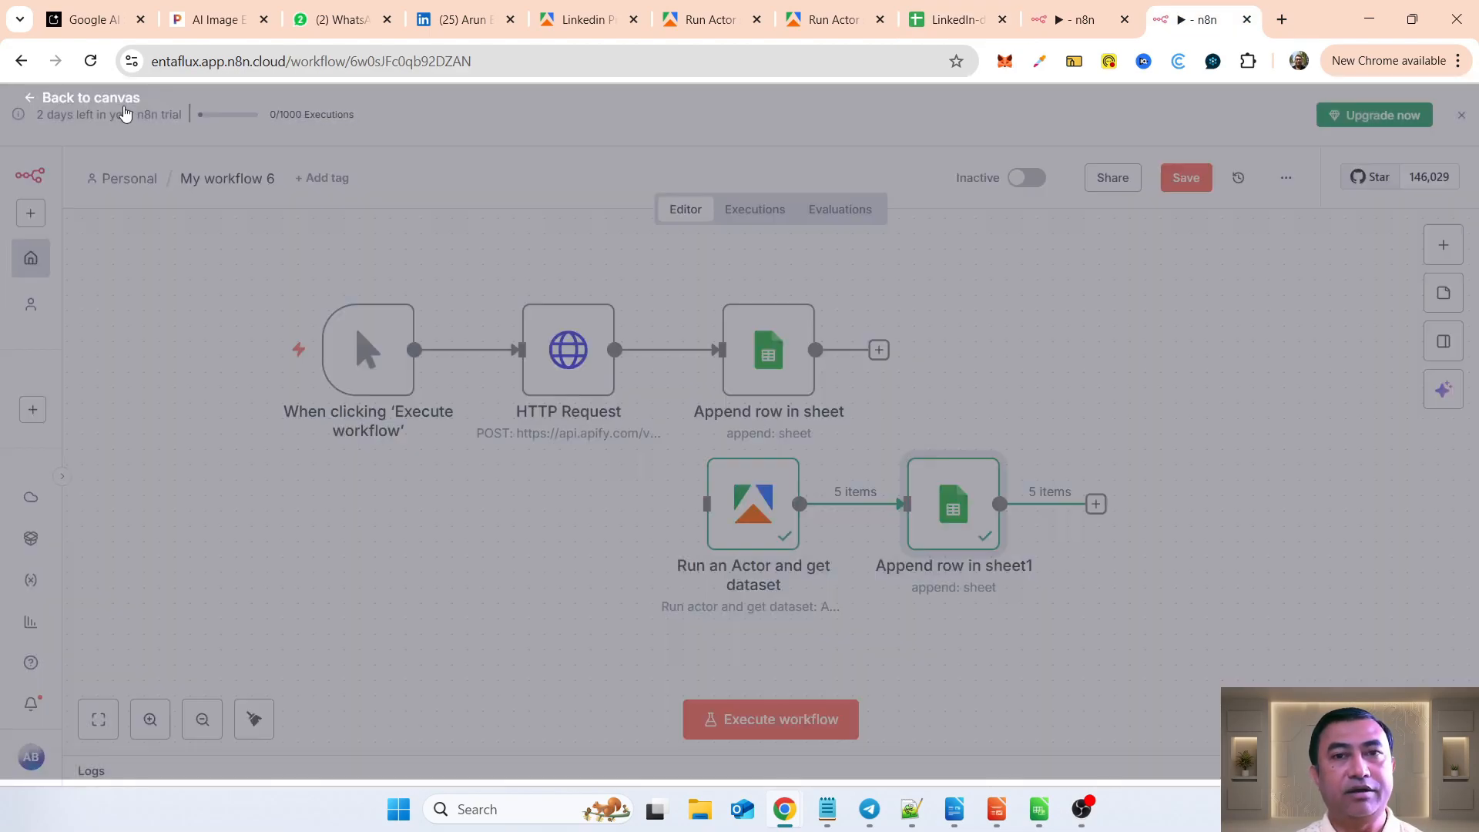